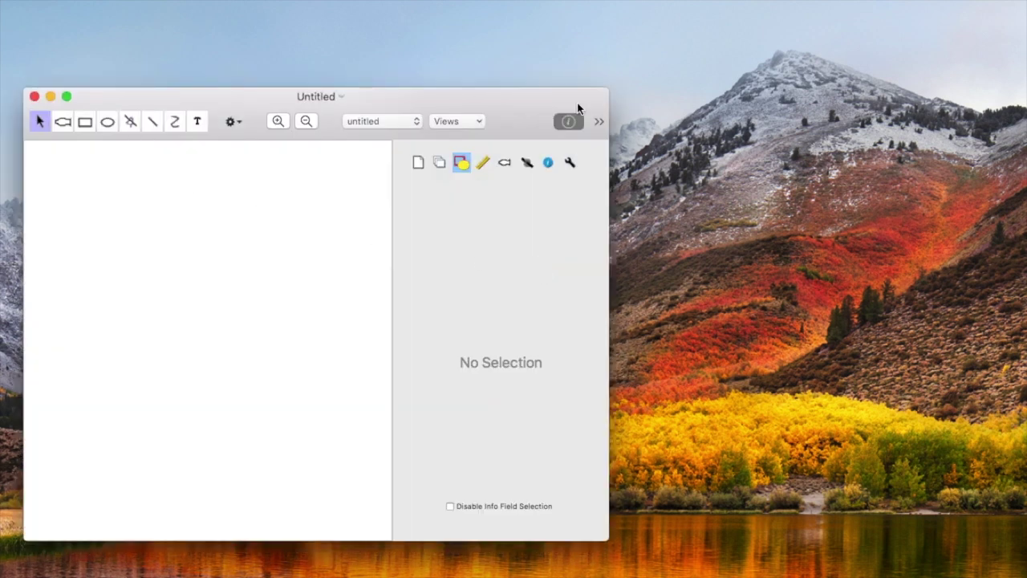
# Maximise the plot window, find Snap To Grid through Help search, and select the lighting position tool.
pyautogui.doubleClick(608, 89)
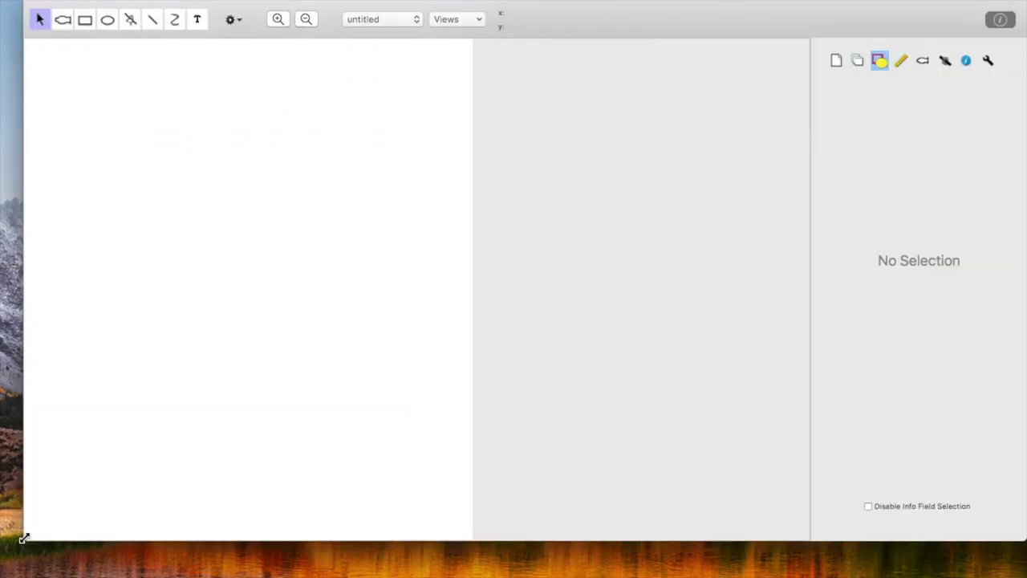
pyautogui.press('super+shift+slash')
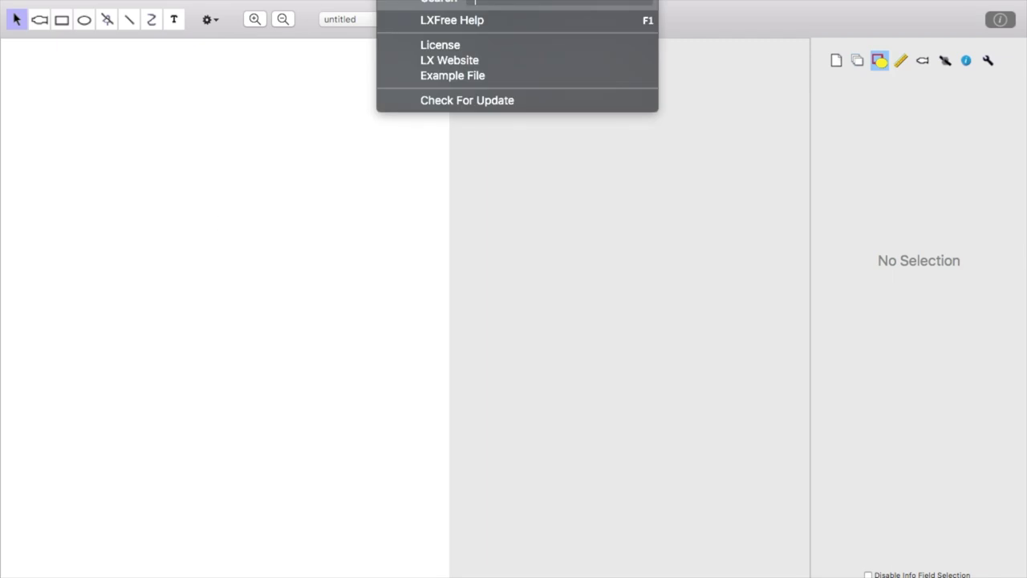
pyautogui.write('Snap to')
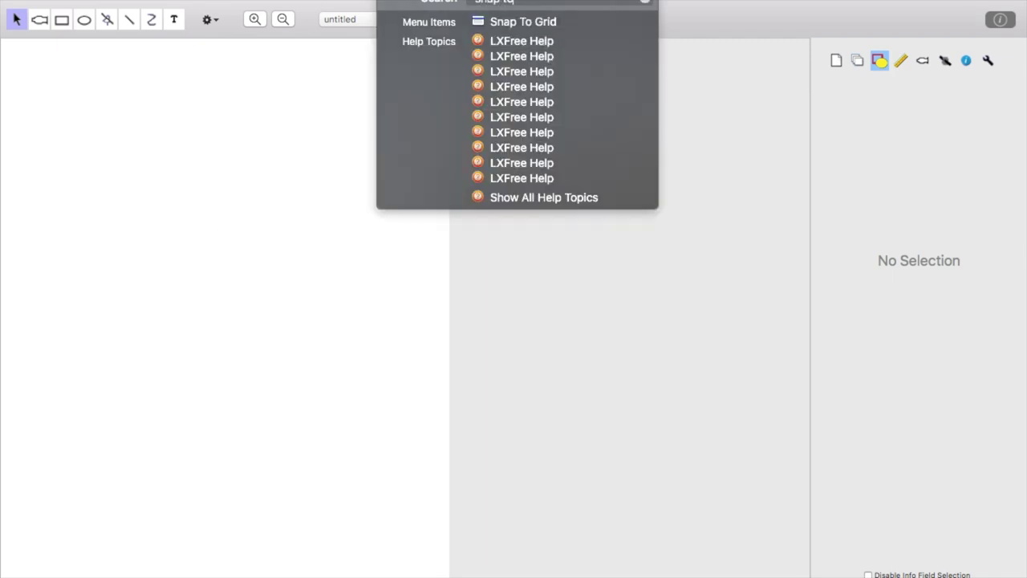
pyautogui.press('Down')
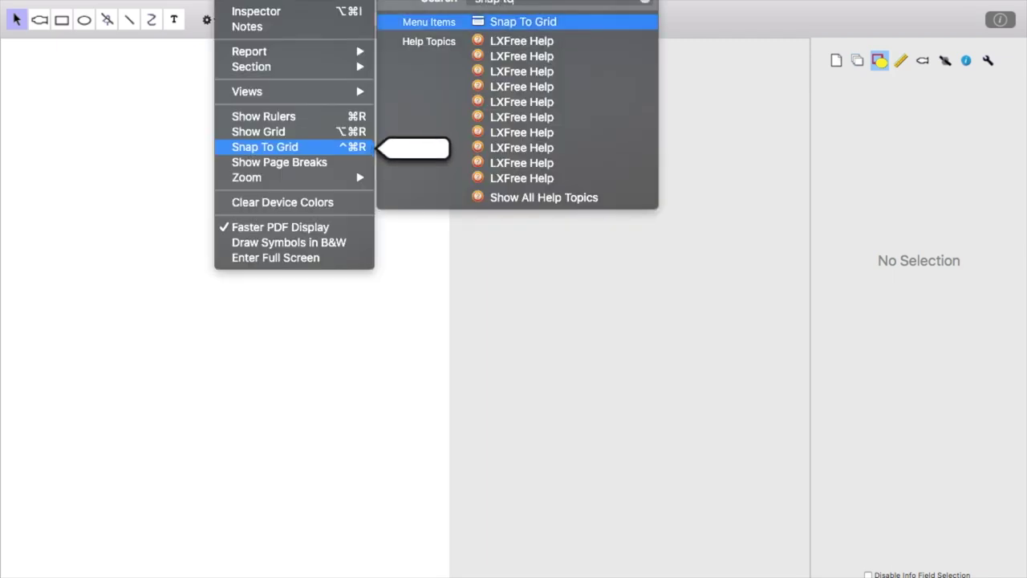
pyautogui.press('Return')
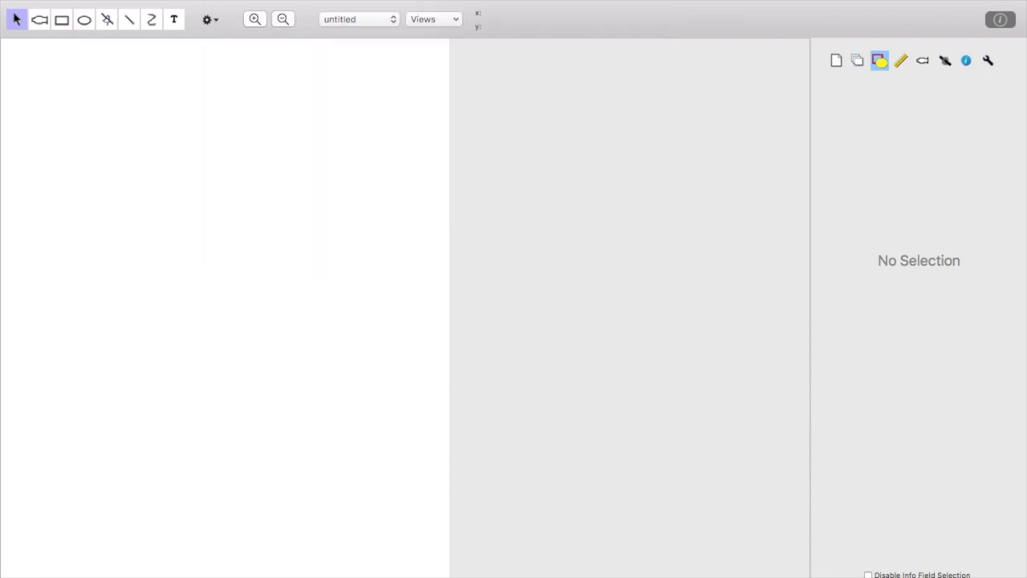
pyautogui.click(130, 21)
# Draw a horizontal lighting bar across the page and delete the stray point marker.
pyautogui.click(108, 21)
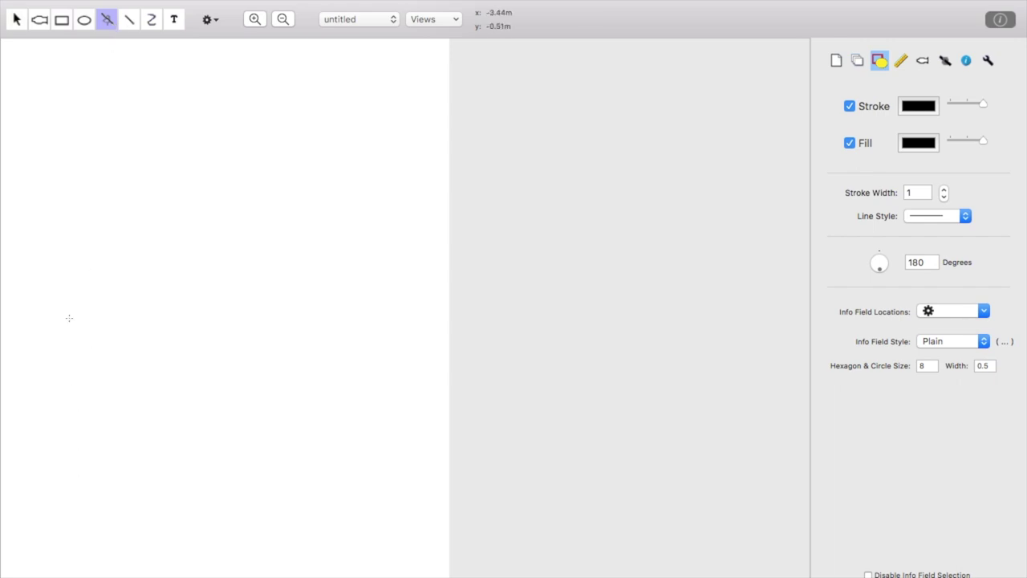
pyautogui.moveTo(71, 351); pyautogui.dragTo(378, 351)
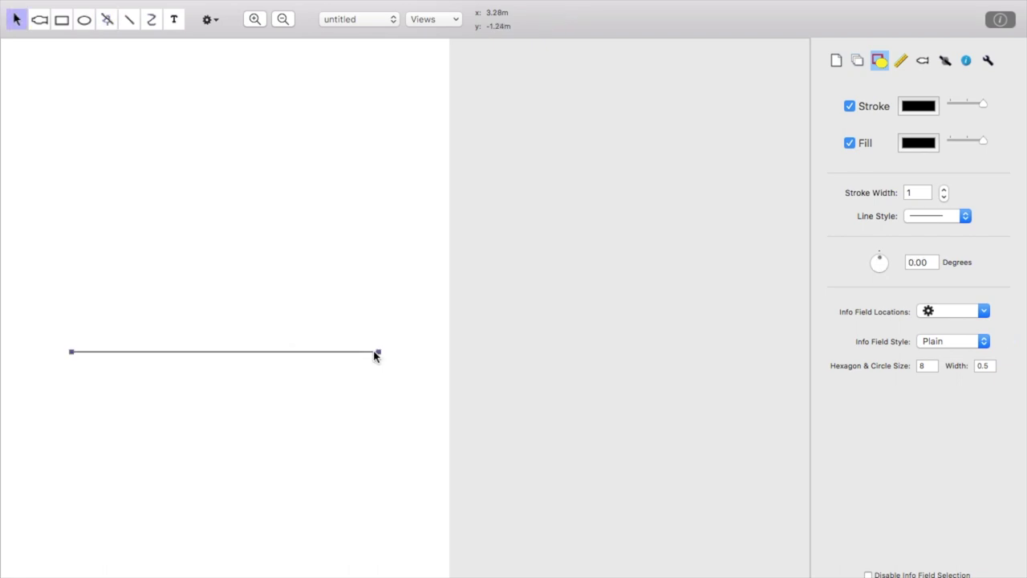
pyautogui.click(107, 21)
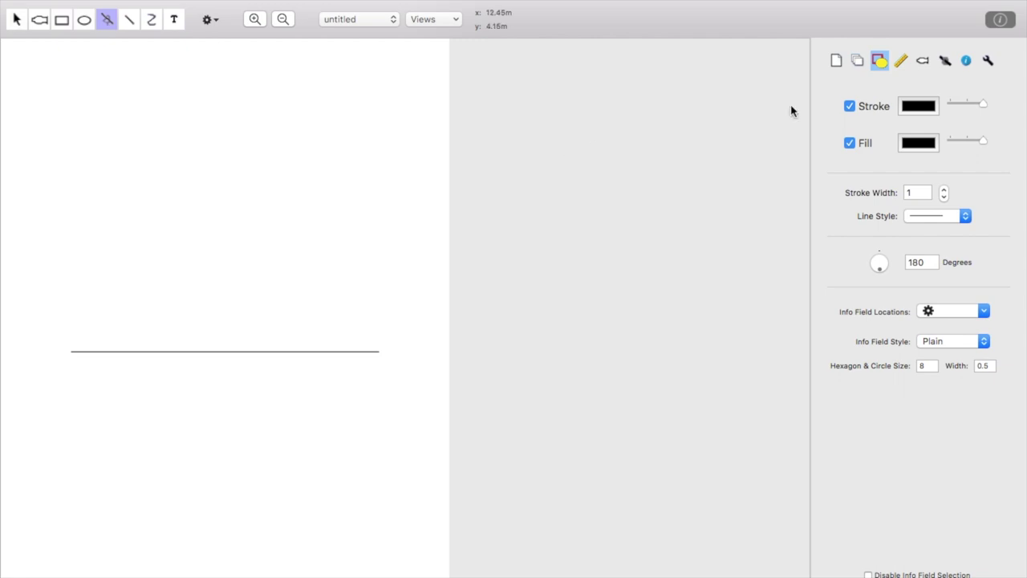
pyautogui.click(271, 312)
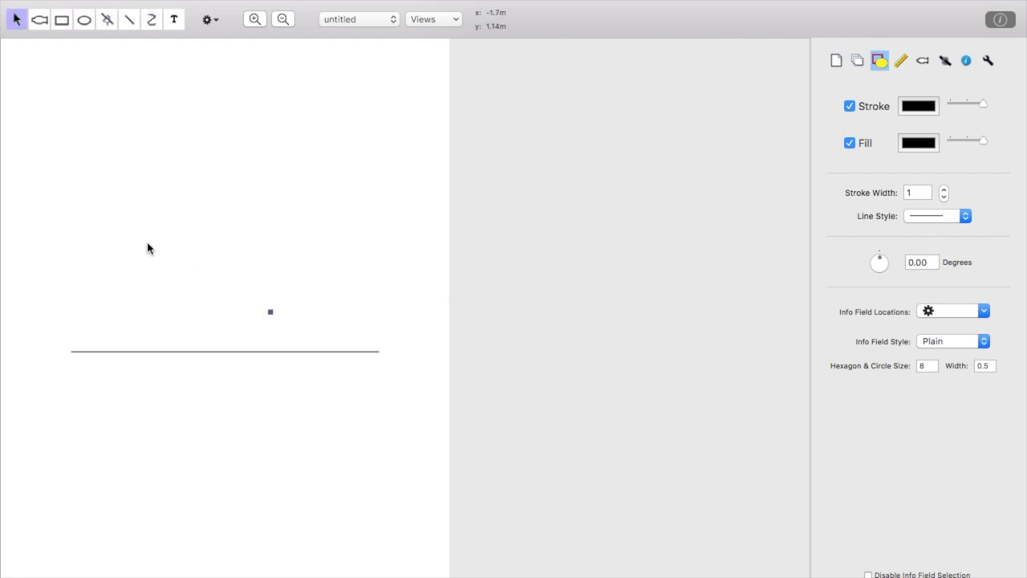
pyautogui.press('Delete')
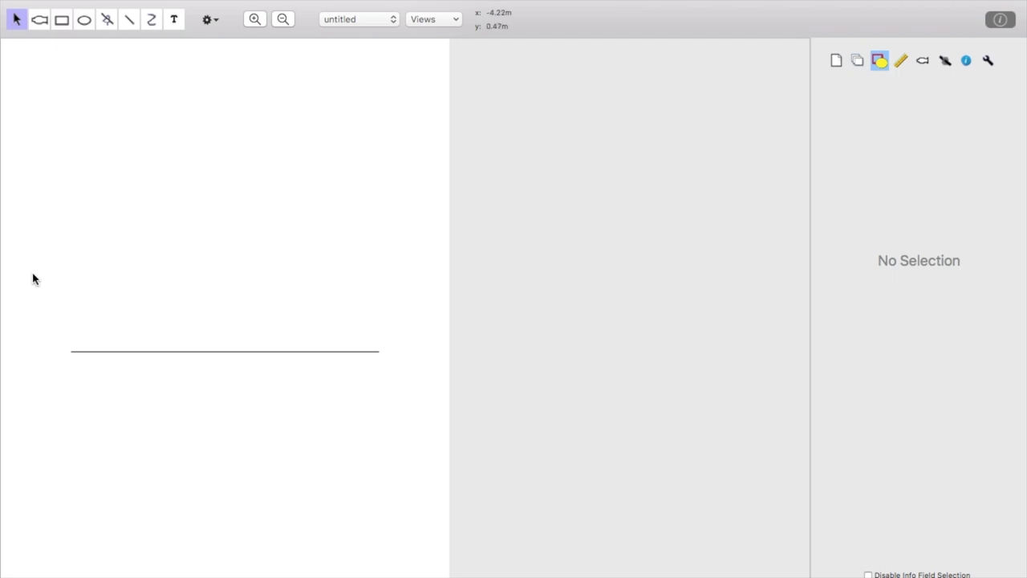
# Name the bar 'Lighting Bar 1', show its name, and move the label to the left end.
pyautogui.moveTo(32, 274)
pyautogui.mouseDown()
pyautogui.moveTo(362, 422)
pyautogui.moveTo(415, 411)
pyautogui.mouseUp()
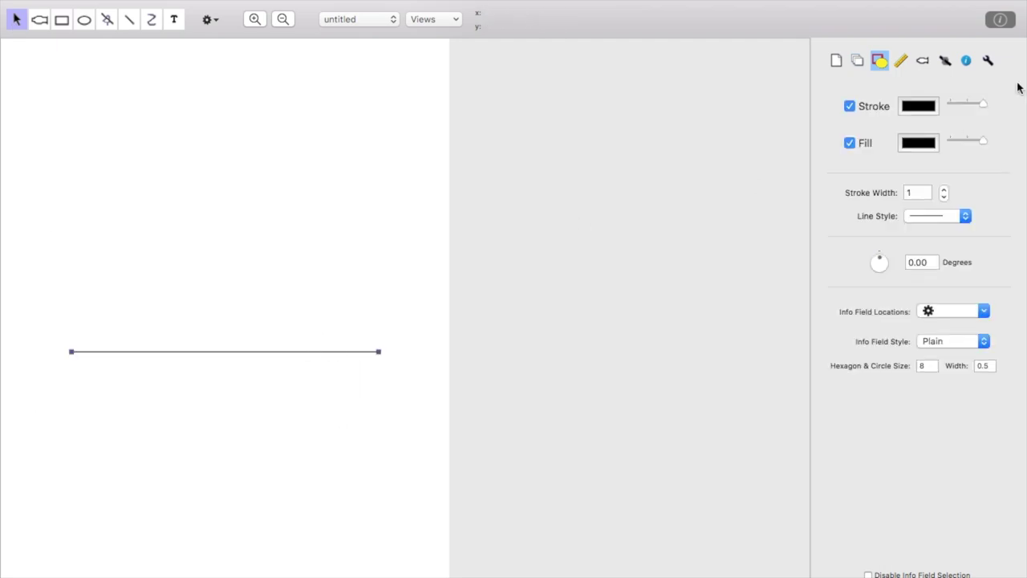
pyautogui.click(967, 66)
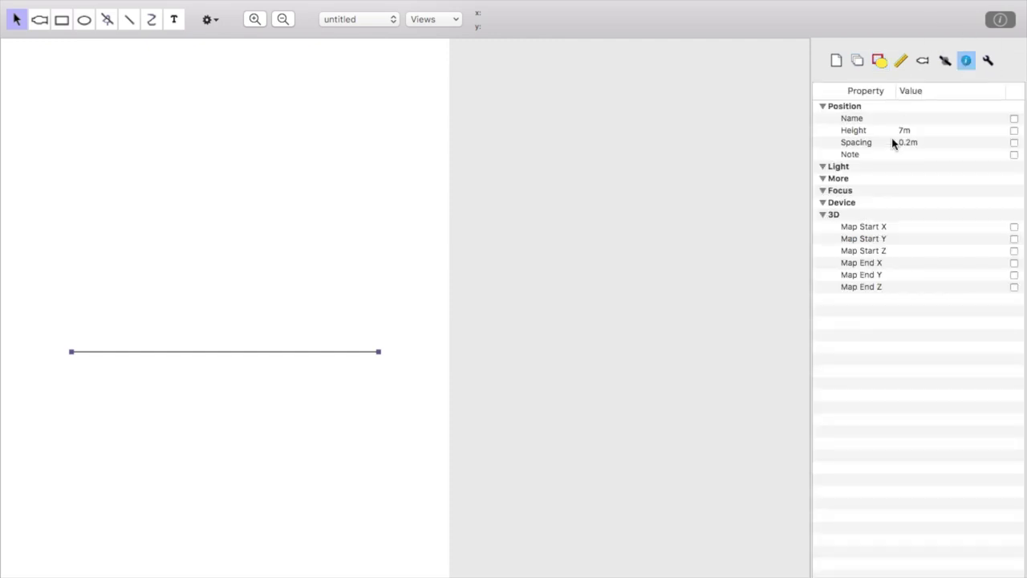
pyautogui.doubleClick(908, 120)
pyautogui.write('L')
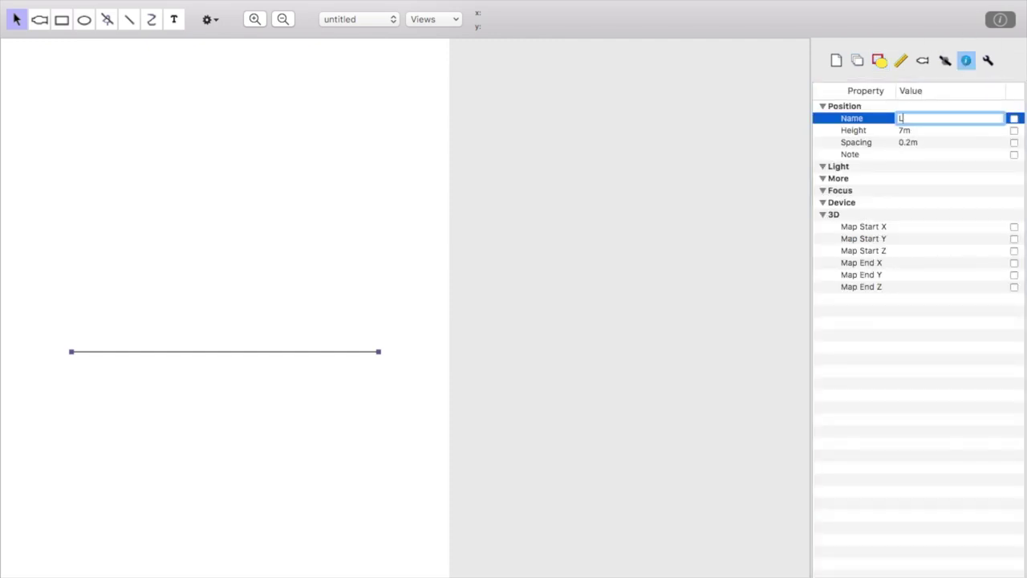
pyautogui.write('ighting Bar 1')
pyautogui.press('Return')
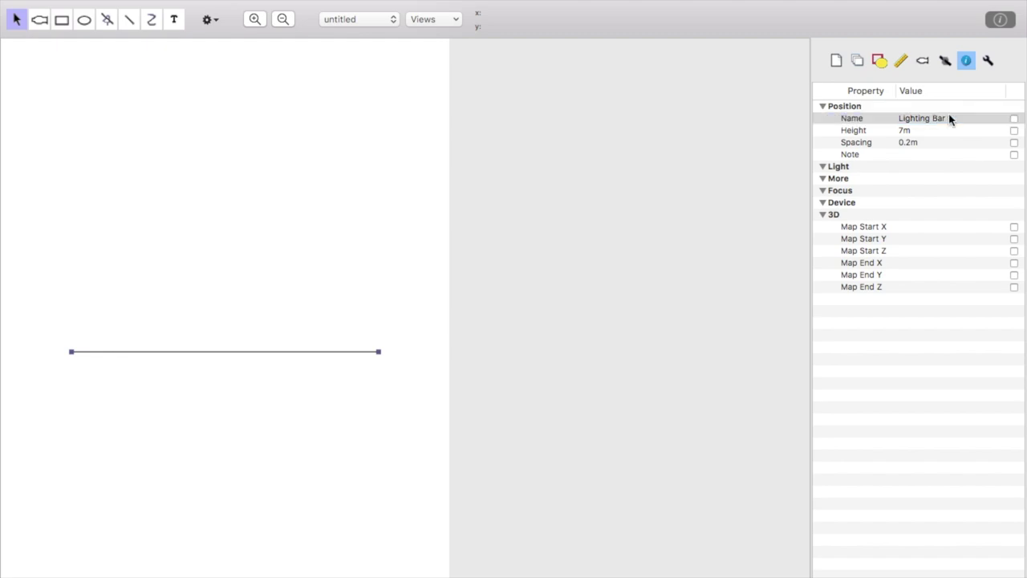
pyautogui.click(1014, 119)
pyautogui.click(136, 441)
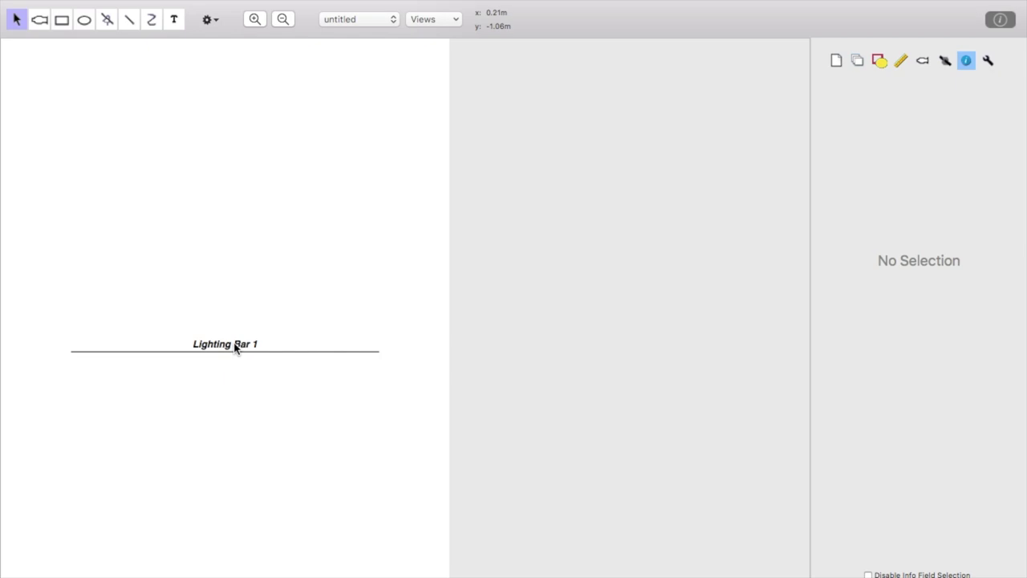
pyautogui.moveTo(235, 348); pyautogui.dragTo(54, 352)
pyautogui.click(115, 385)
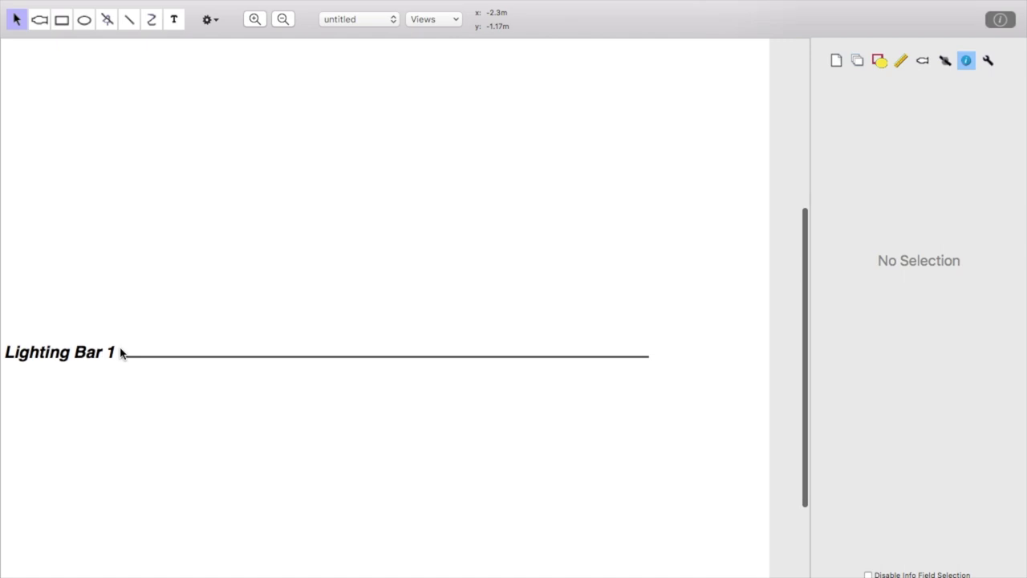
# Place a lighting instrument above the bar and drag it onto Lighting Bar 1.
pyautogui.scroll(-2, 145, 332)
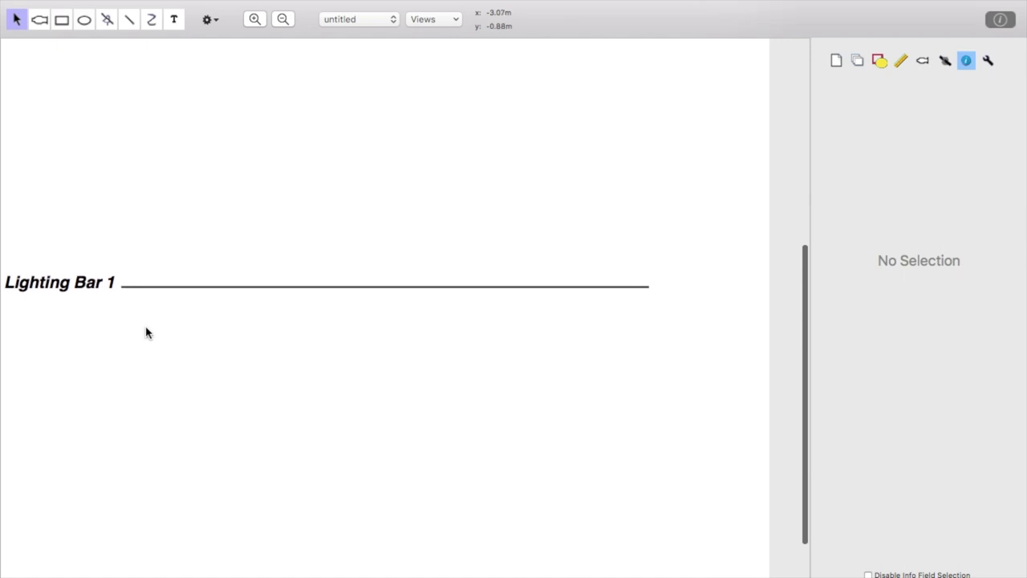
pyautogui.click(40, 24)
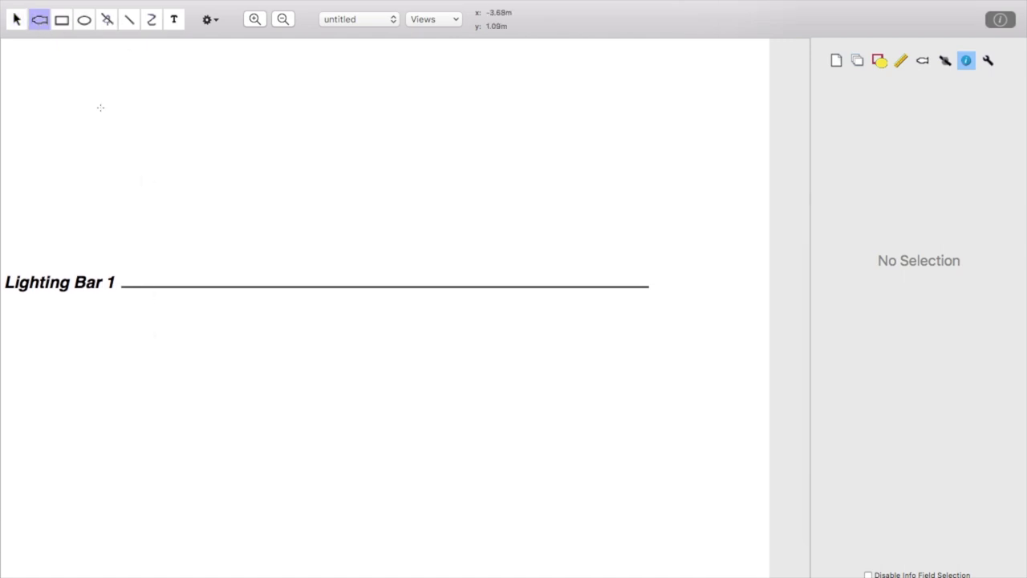
pyautogui.click(206, 217)
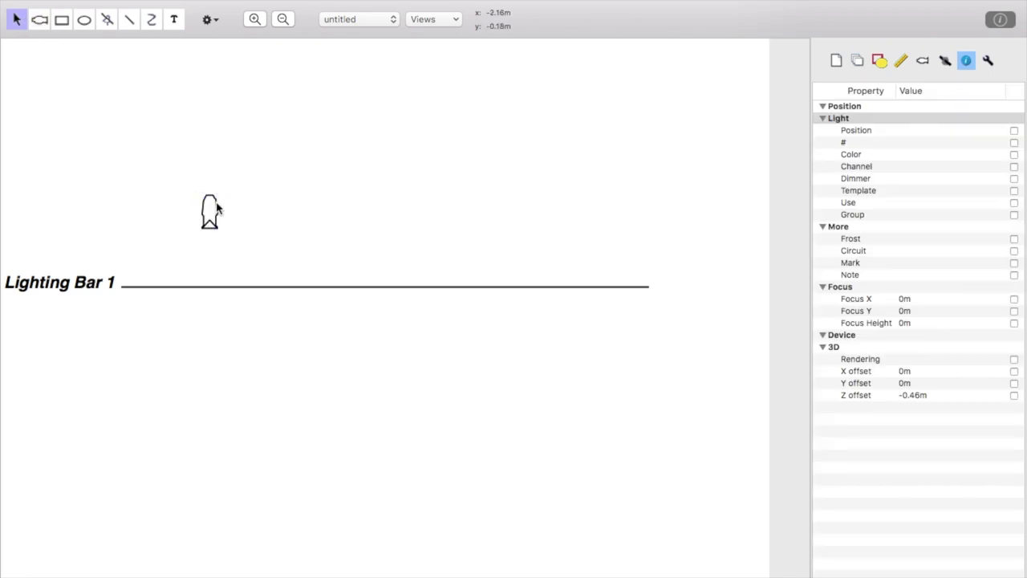
pyautogui.click(209, 212)
pyautogui.click(208, 210)
pyautogui.moveTo(208, 206); pyautogui.dragTo(196, 275)
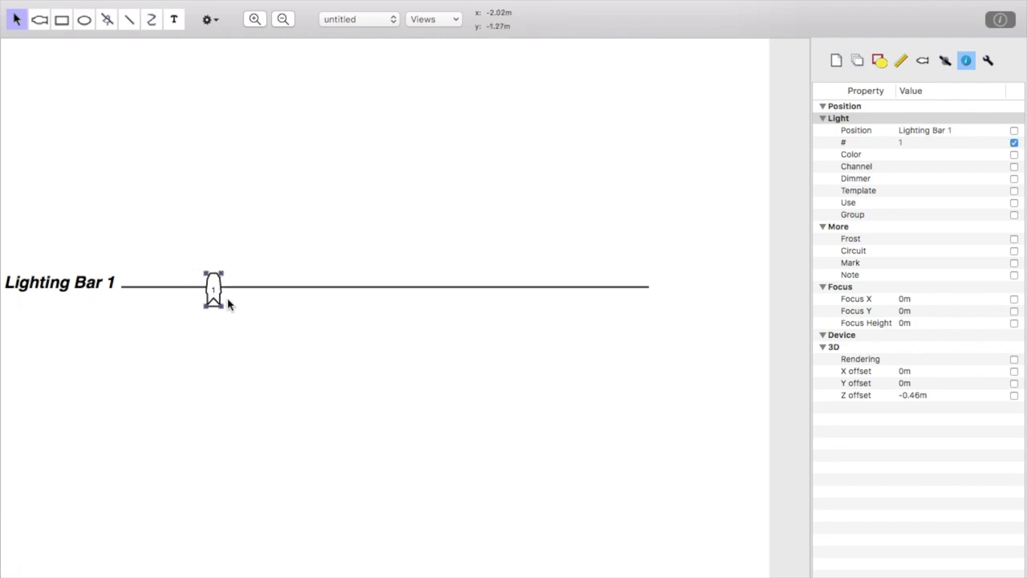
# Zoom in and slide the instrument right along Lighting Bar 1.
pyautogui.press('super+equal')
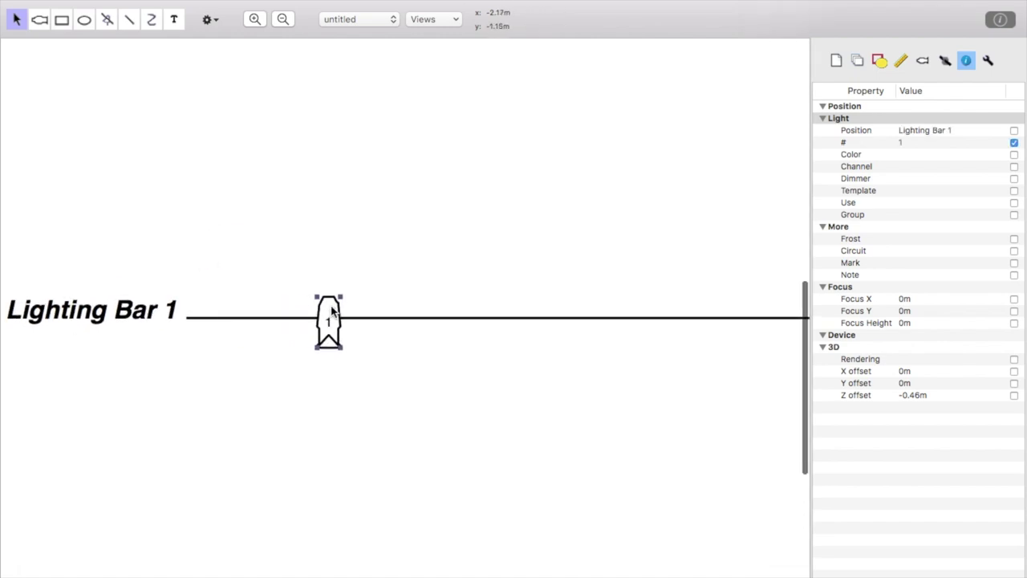
pyautogui.moveTo(335, 315)
pyautogui.mouseDown()
pyautogui.moveTo(423, 310)
pyautogui.moveTo(374, 321)
pyautogui.moveTo(441, 321)
pyautogui.moveTo(445, 138)
pyautogui.moveTo(423, 238)
pyautogui.moveTo(415, 124)
pyautogui.moveTo(422, 284)
pyautogui.moveTo(329, 295)
pyautogui.mouseUp()
pyautogui.hscroll(5, 328, 326)
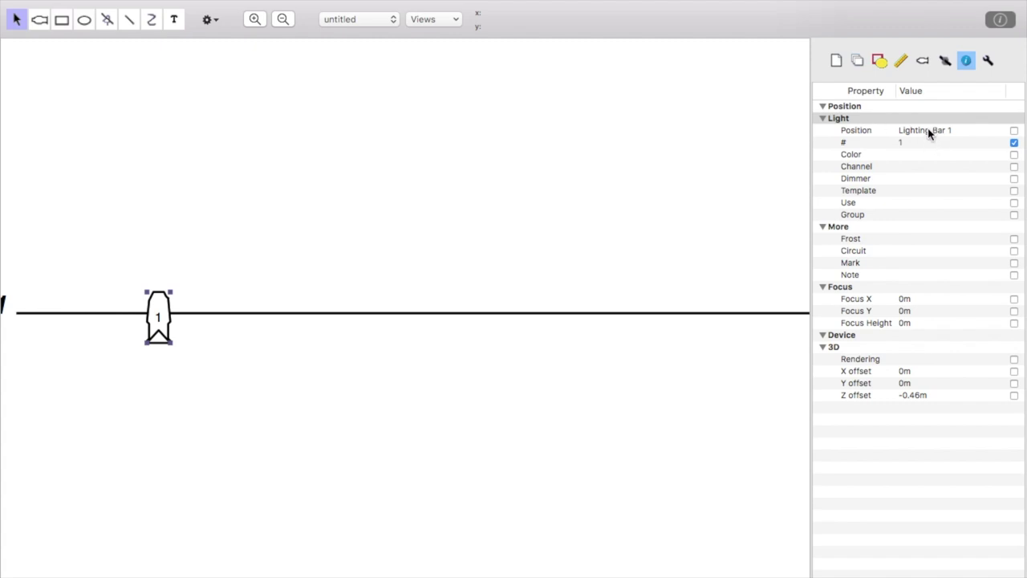
pyautogui.hscroll(-4, 587, 257)
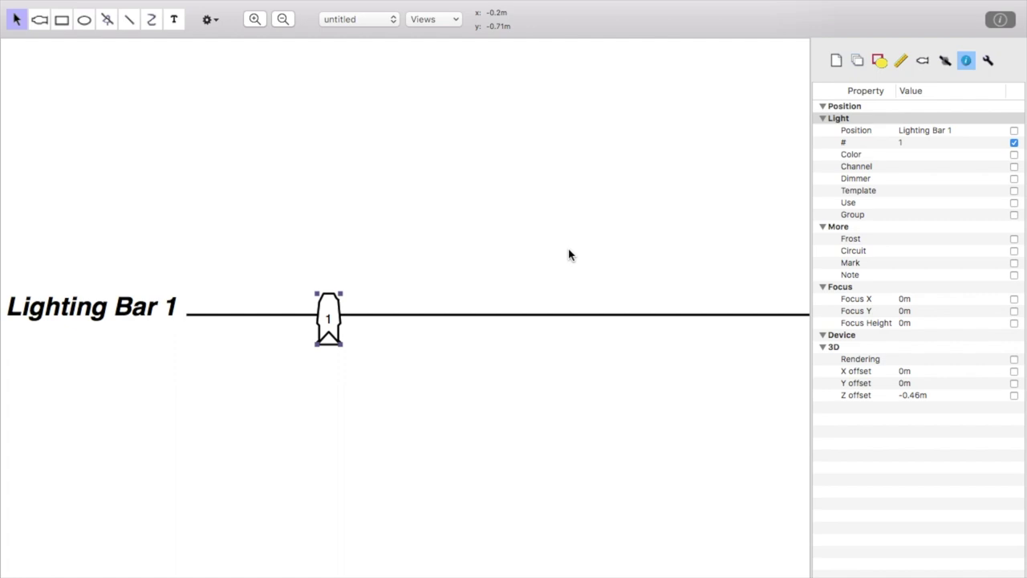
pyautogui.hscroll(3, 568, 254)
pyautogui.hscroll(-3, 568, 254)
pyautogui.scroll(-1, 568, 255)
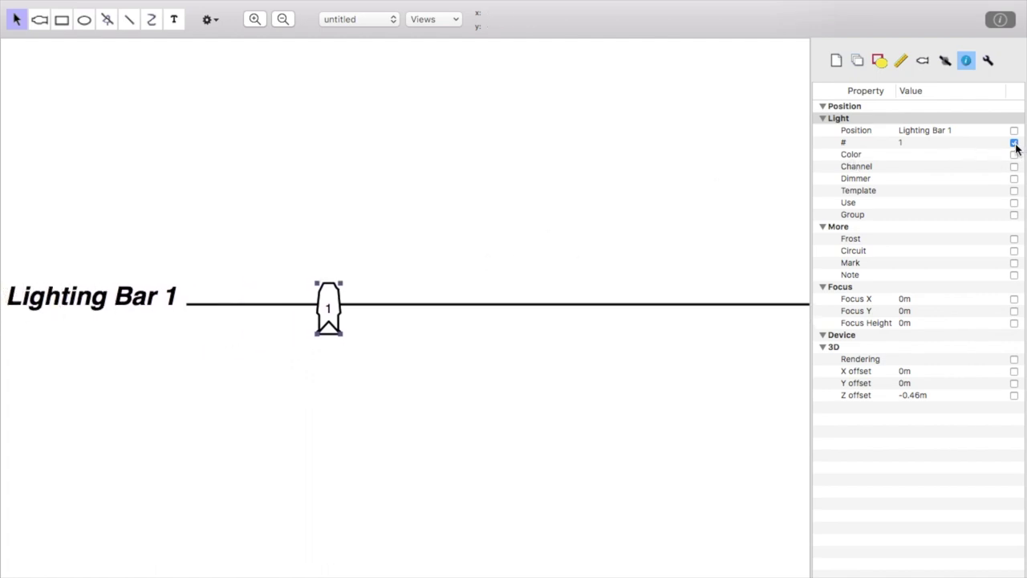
# Enter a colour number for the instrument and accept L103 Straw as its gel.
pyautogui.click(920, 158)
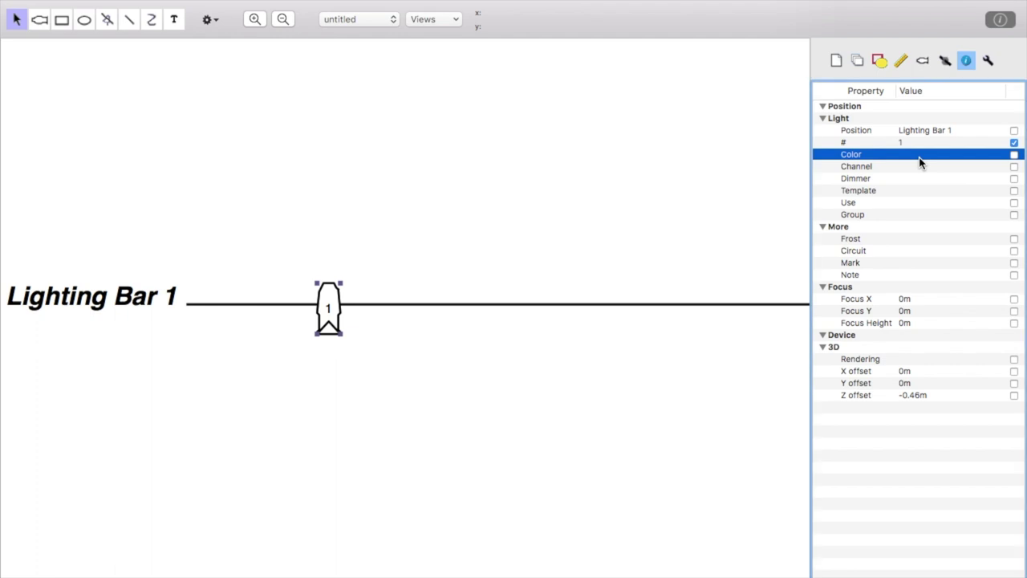
pyautogui.click(916, 161)
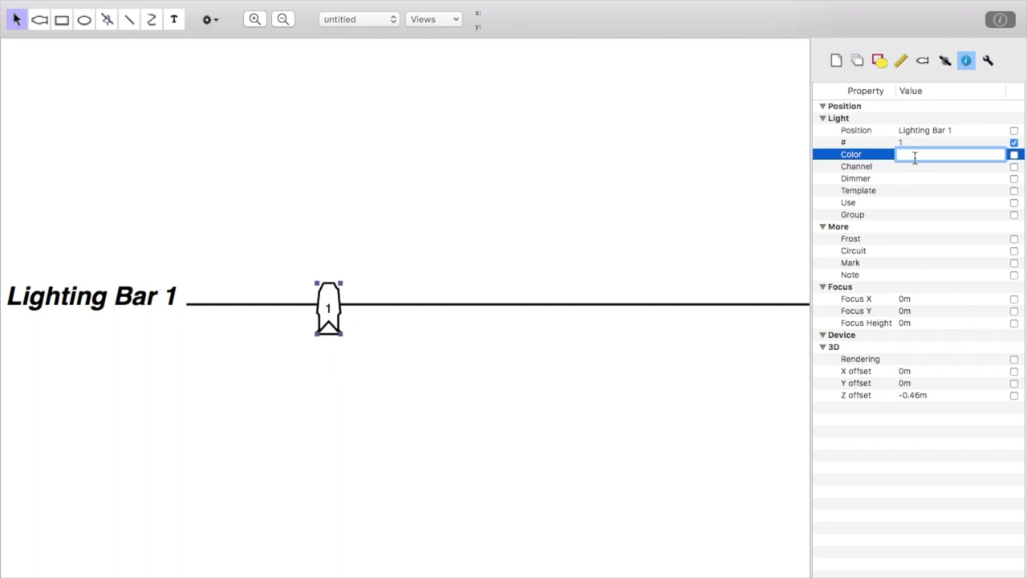
pyautogui.write('103')
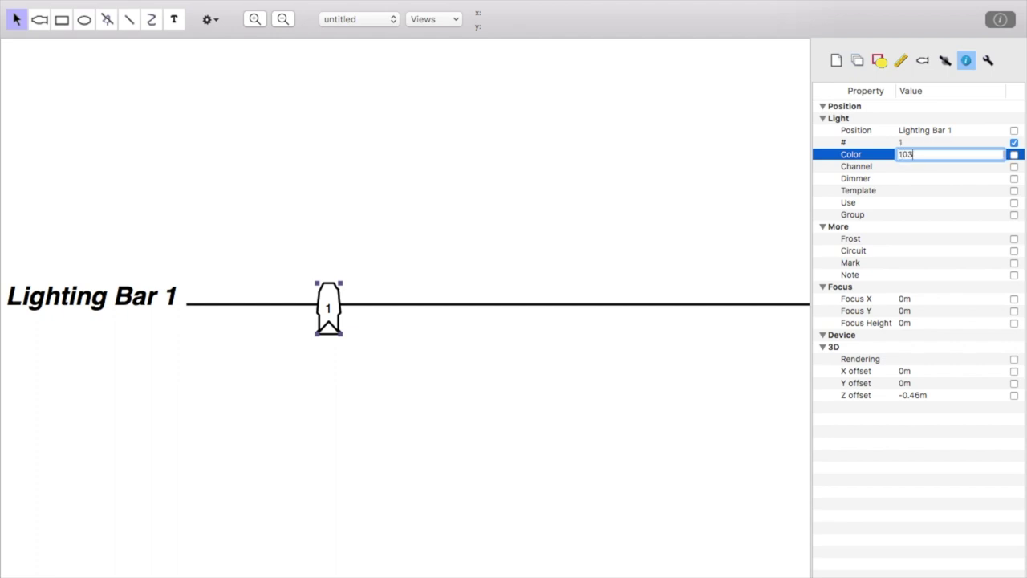
pyautogui.press('Return')
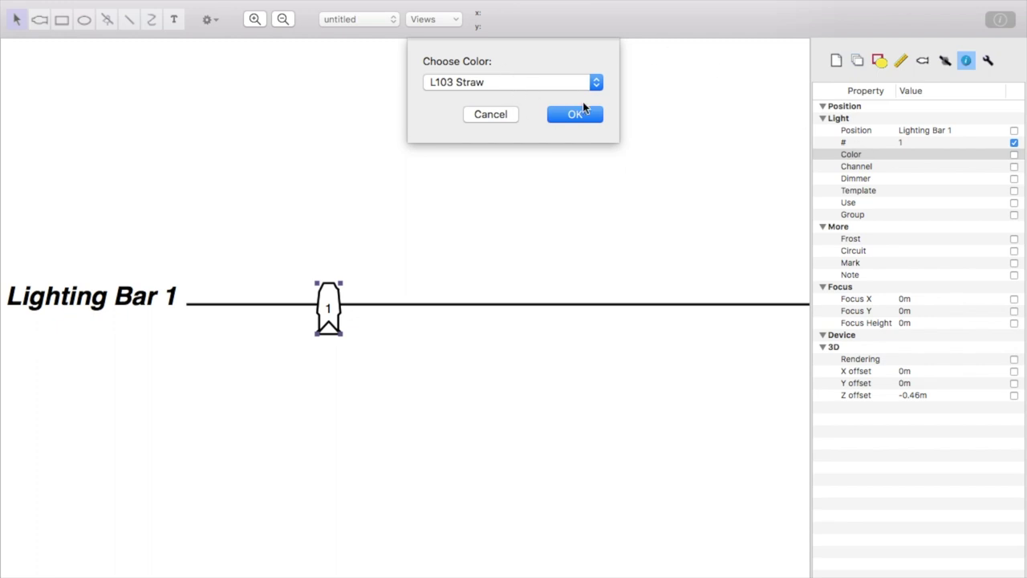
pyautogui.click(591, 124)
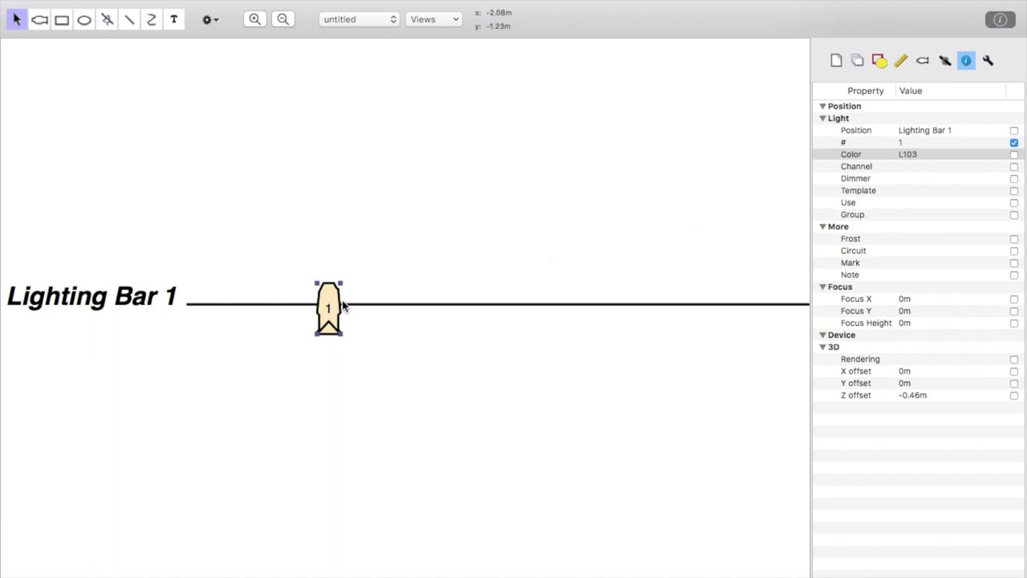
# Change the instrument's colour to 201 and confirm L201 Full CT Blue.
pyautogui.doubleClick(913, 154)
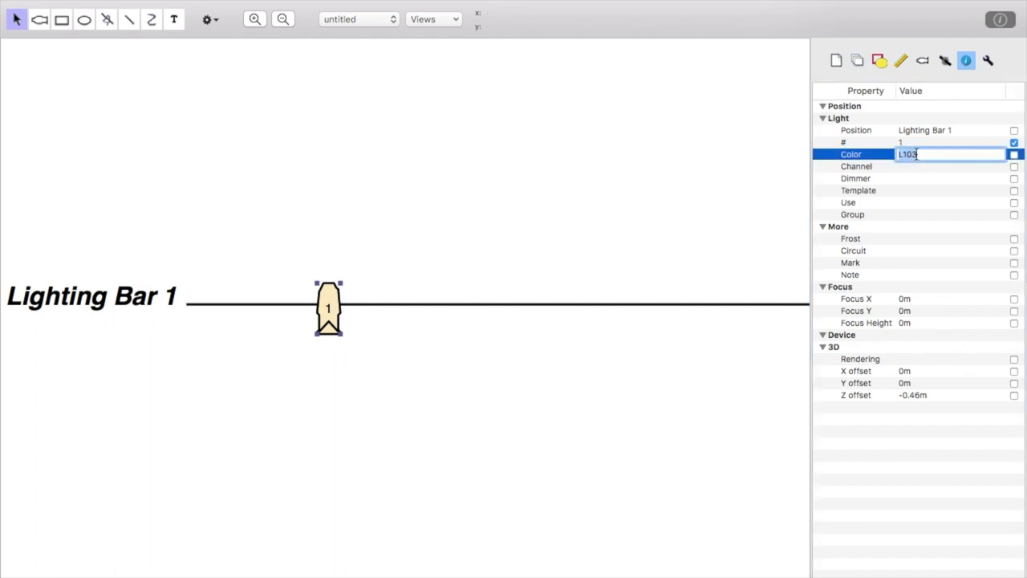
pyautogui.write('201')
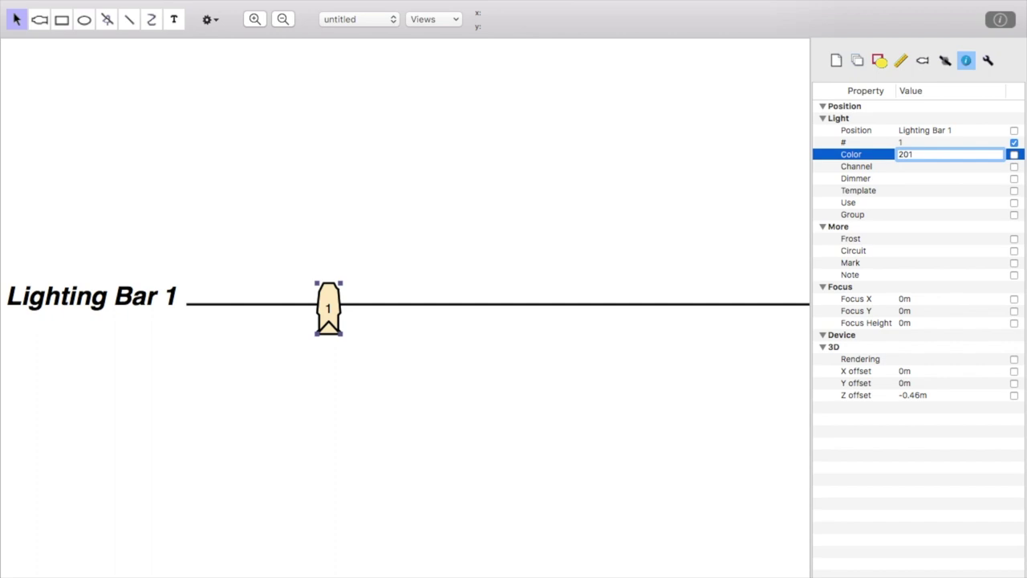
pyautogui.press('Return')
pyautogui.click(499, 83)
pyautogui.click(498, 84)
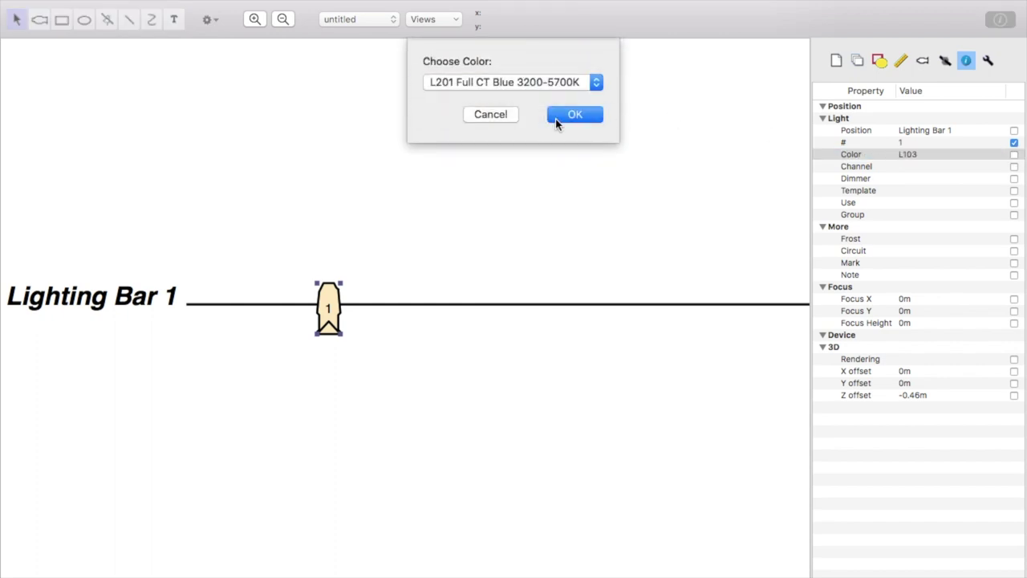
pyautogui.click(555, 119)
# Try a 'blue' gel lookup, cancel it to keep L201, and reselect the light.
pyautogui.click(903, 167)
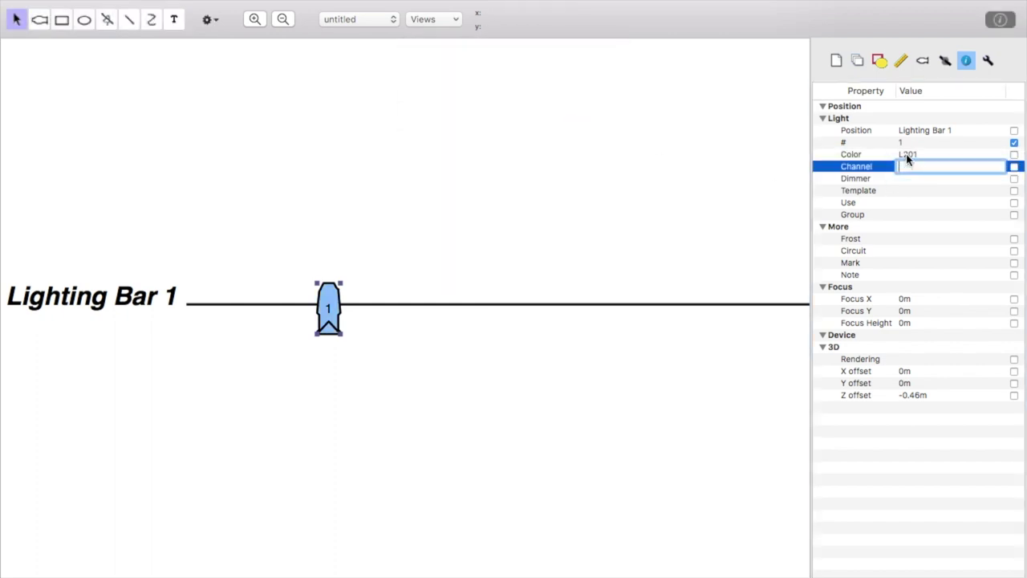
pyautogui.click(907, 155)
pyautogui.write('blue')
pyautogui.press('Return')
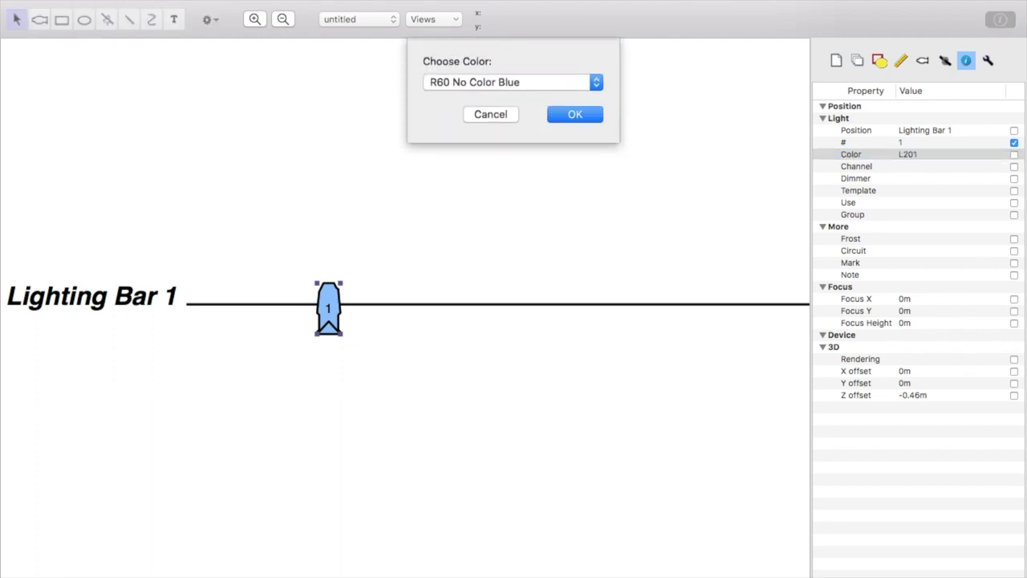
pyautogui.click(546, 80)
pyautogui.scroll(-8, 482, 559)
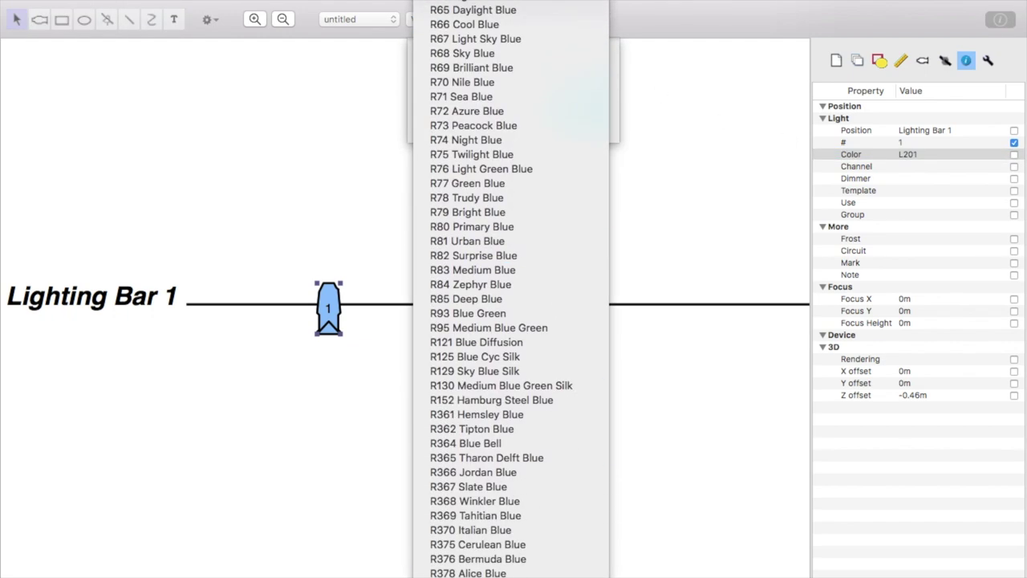
pyautogui.click(334, 132)
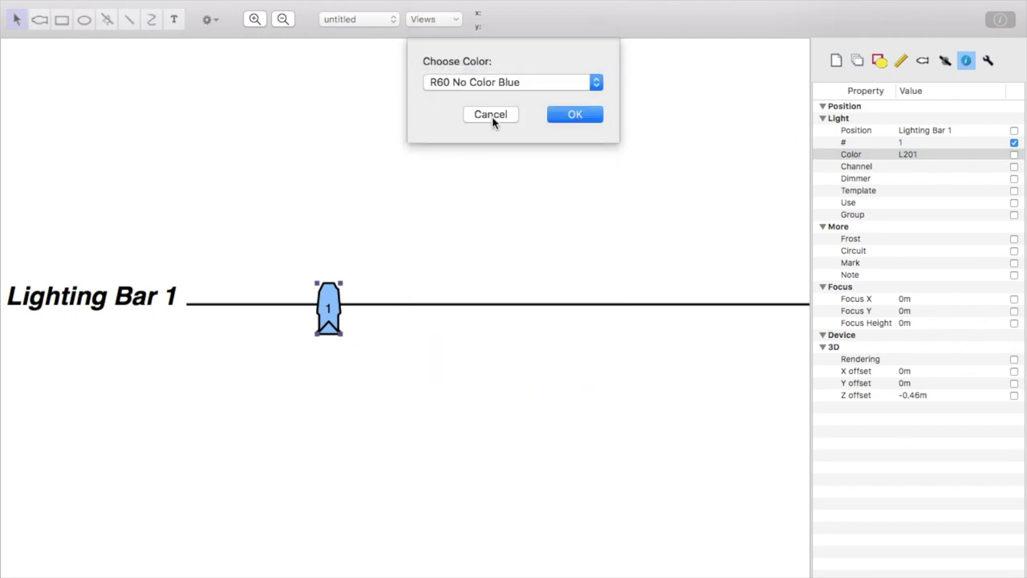
pyautogui.click(489, 113)
pyautogui.click(429, 243)
pyautogui.click(339, 326)
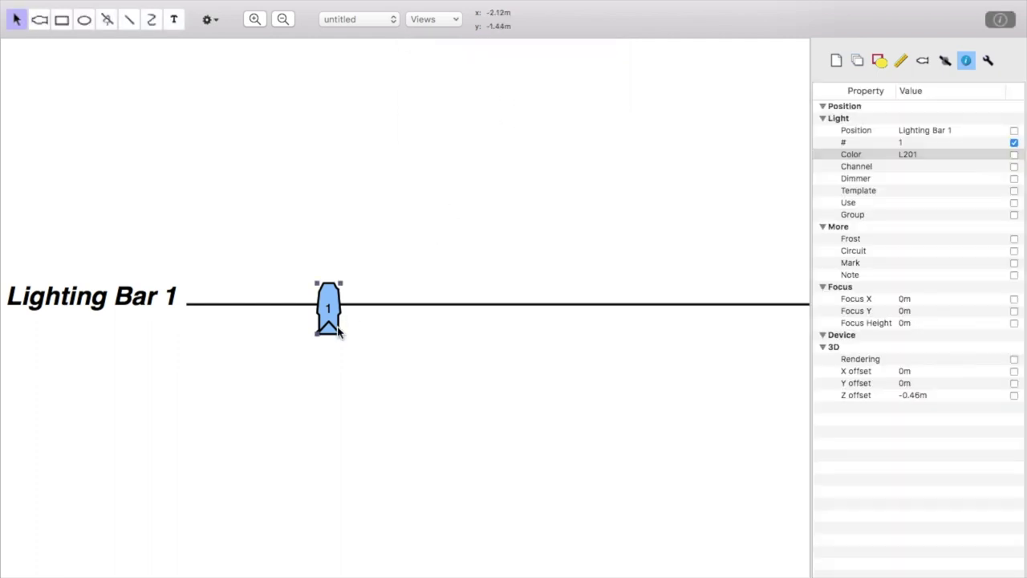
# Set the light's channel to 1 and its use to Center Spot.
pyautogui.doubleClick(907, 167)
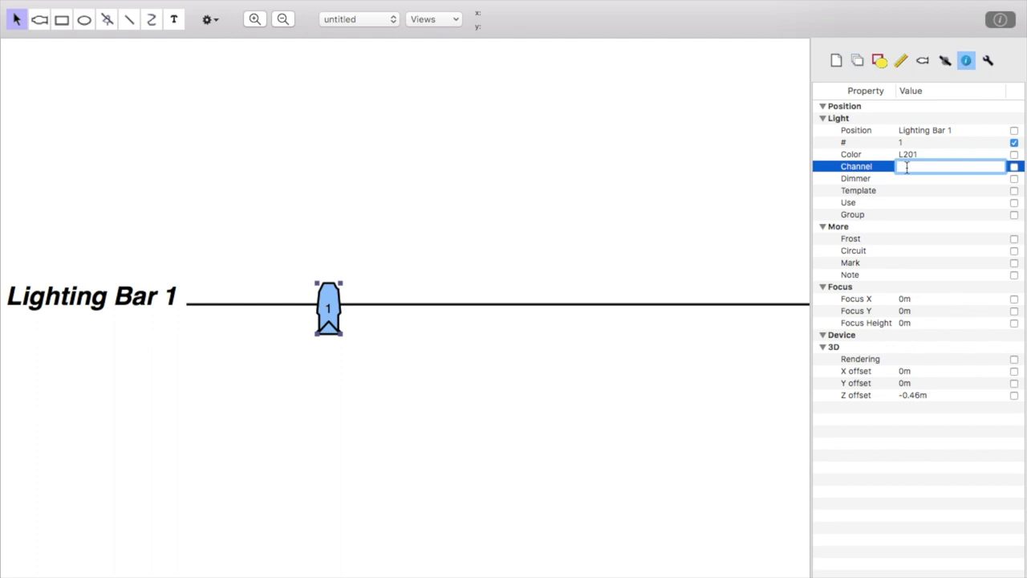
pyautogui.write('1')
pyautogui.press('Return')
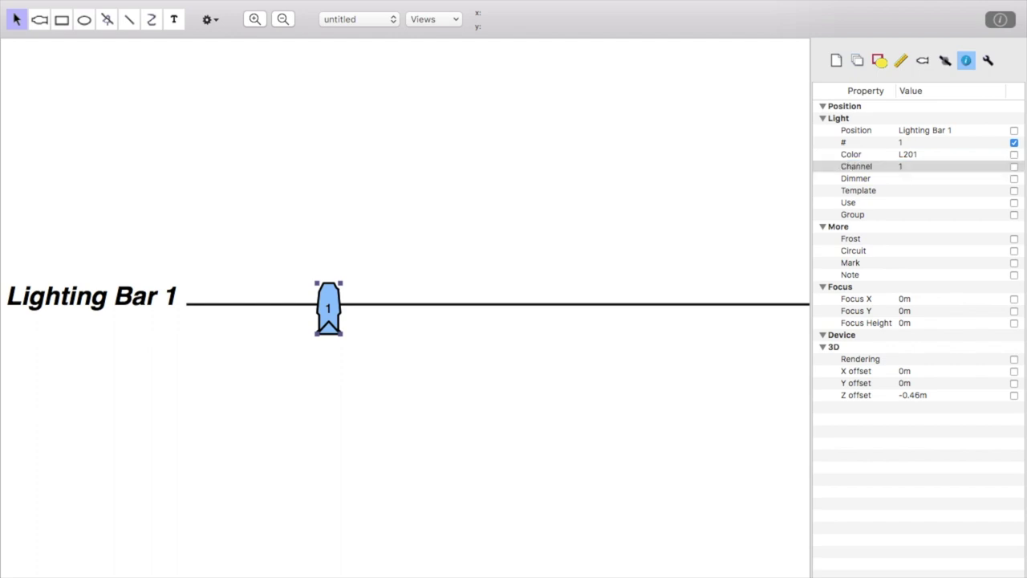
pyautogui.doubleClick(899, 205)
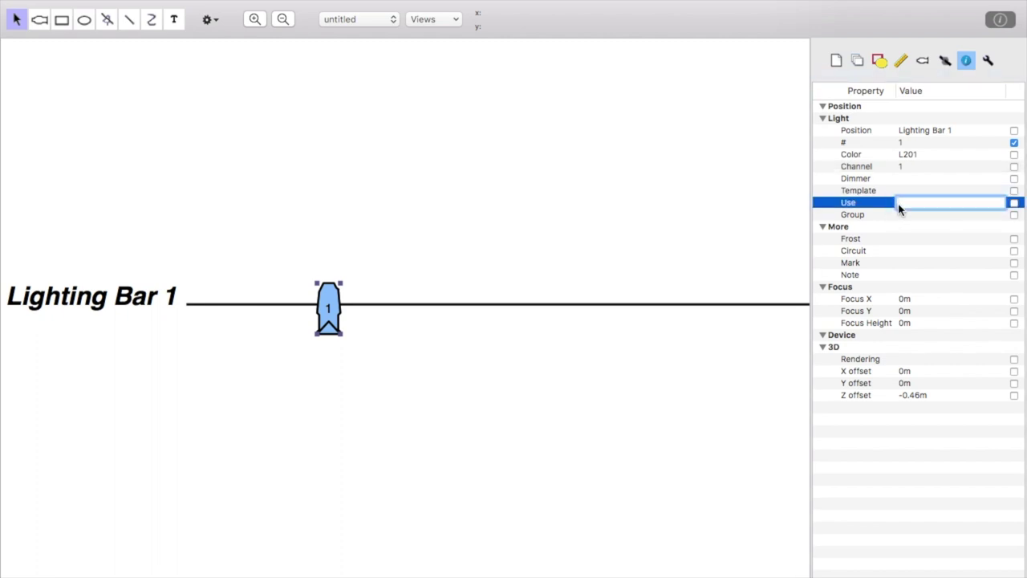
pyautogui.write('Cent')
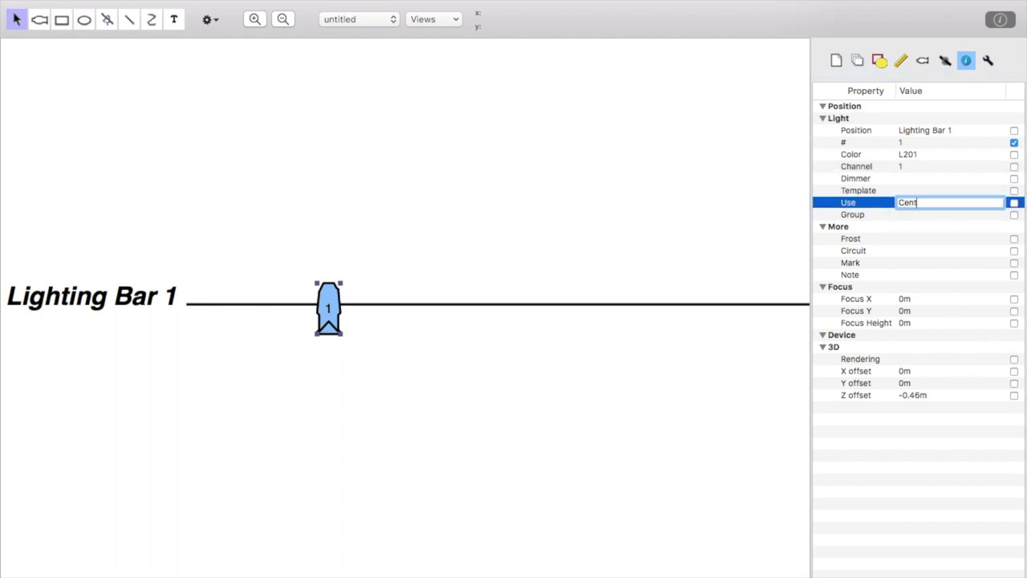
pyautogui.write('er Spot')
pyautogui.press('Return')
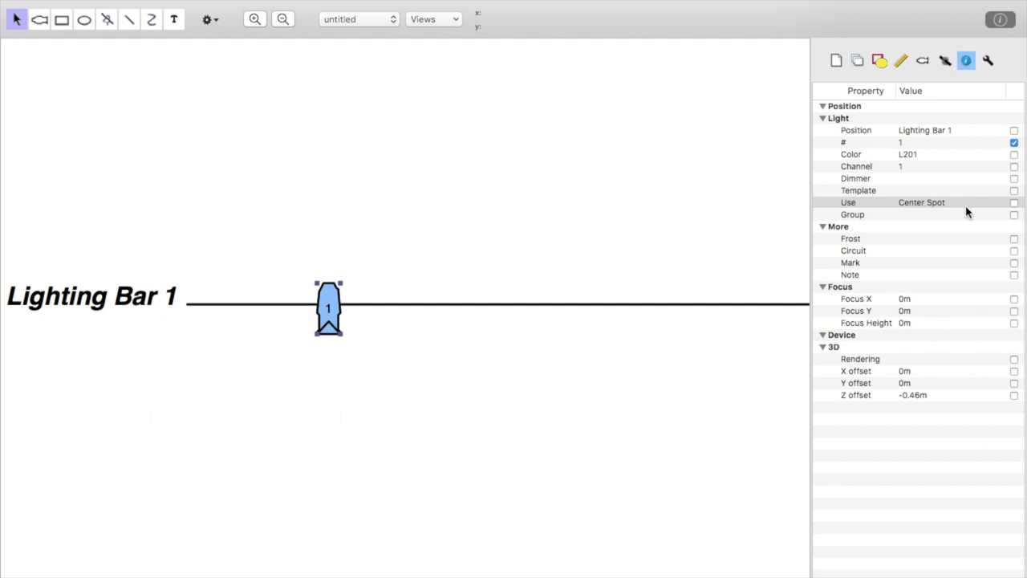
# Show the channel number and L201 colour labels on the plot, keeping the Use label hidden.
pyautogui.click(1014, 203)
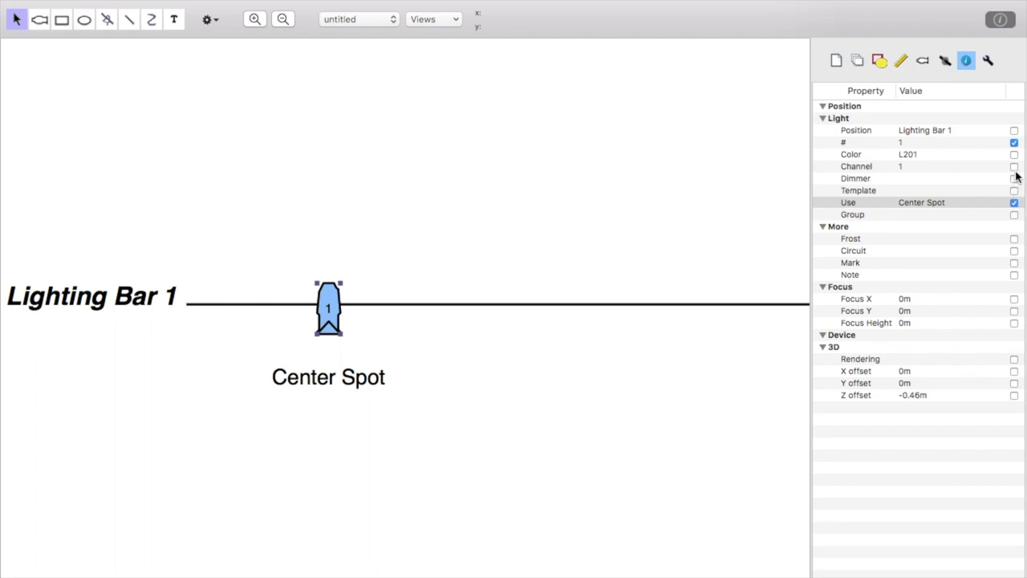
pyautogui.click(1015, 167)
pyautogui.click(1015, 155)
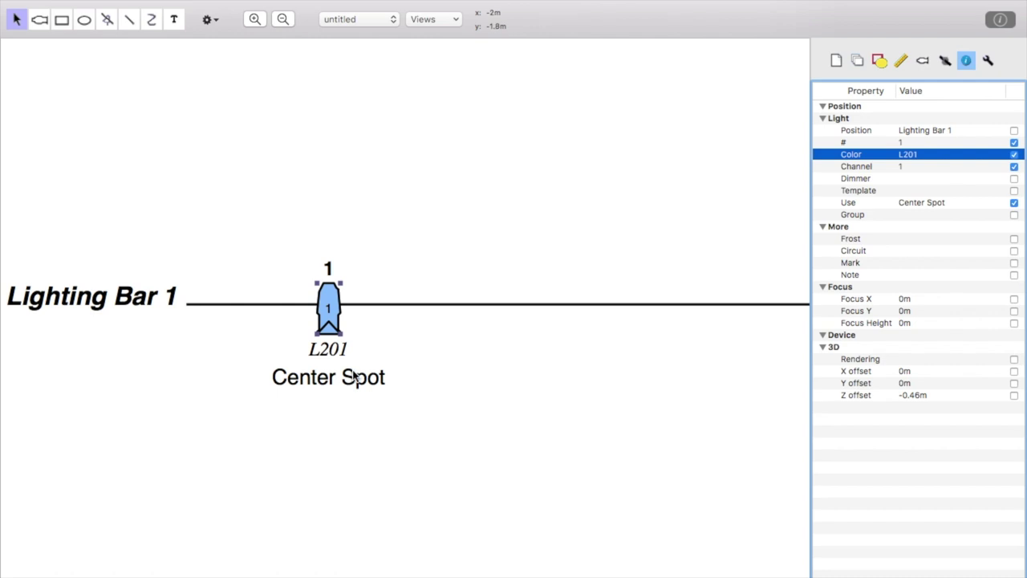
pyautogui.click(1013, 204)
pyautogui.click(367, 369)
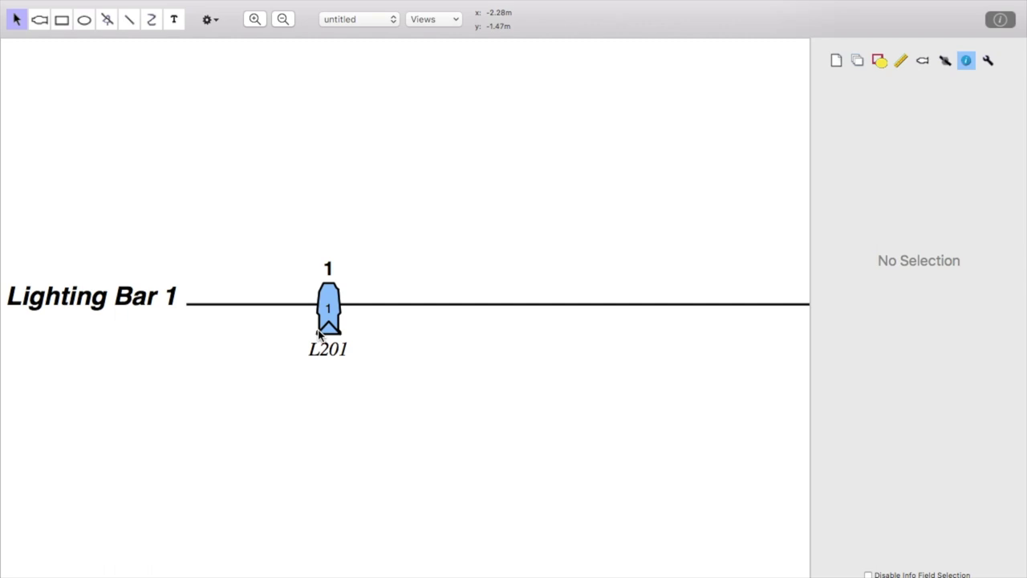
pyautogui.scroll(-3, 371, 351)
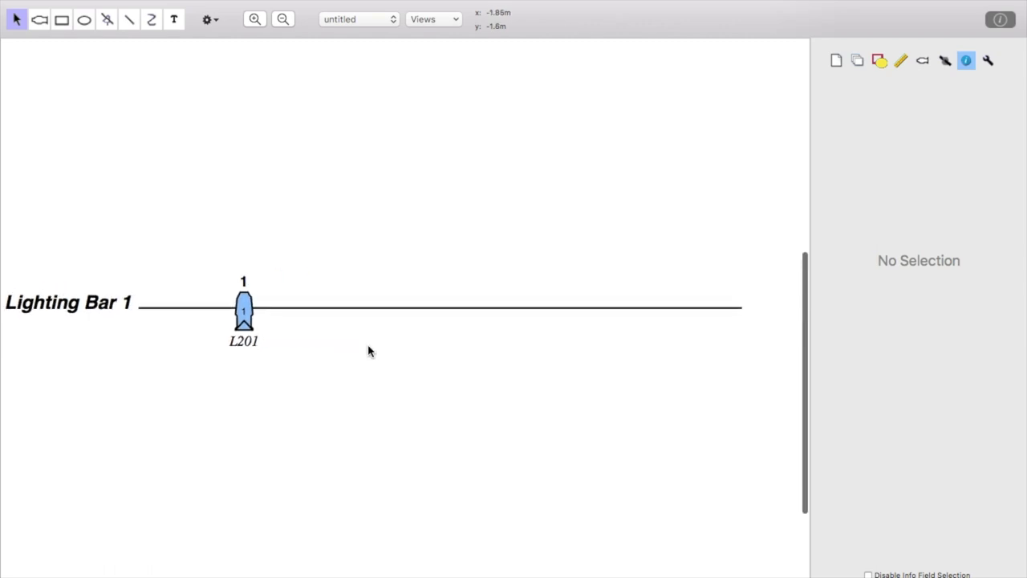
# Copy the L201 light and move the copy up and right, off the bar.
pyautogui.moveTo(310, 346); pyautogui.dragTo(270, 327)
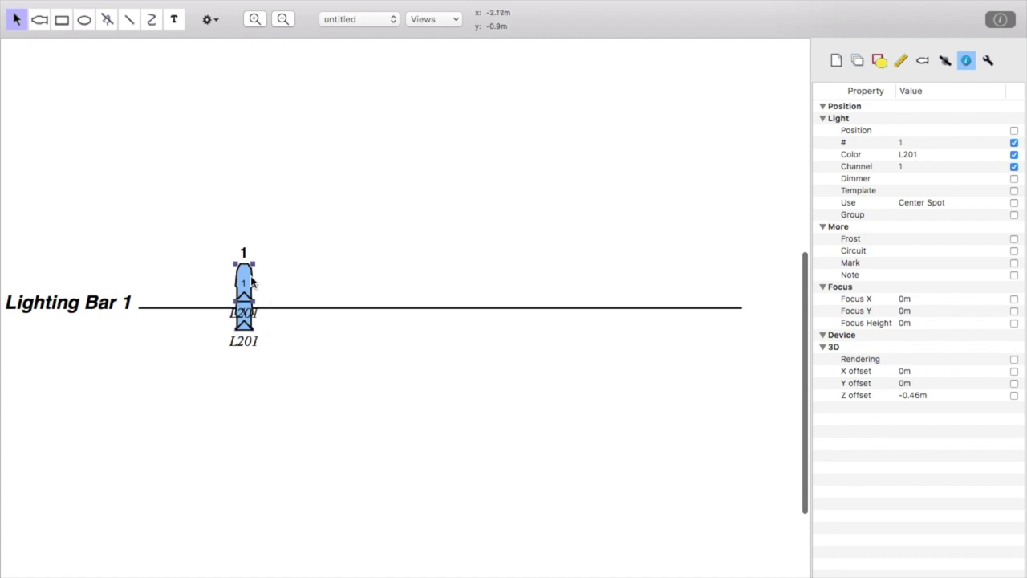
pyautogui.moveTo(345, 296); pyautogui.dragTo(361, 311)
pyautogui.click(255, 288)
pyautogui.press('super+equal')
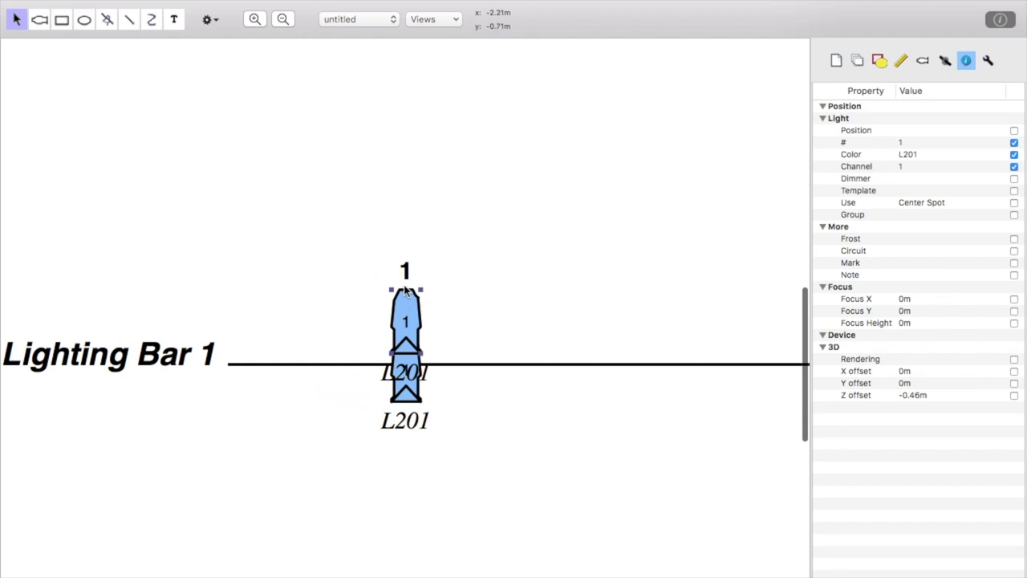
pyautogui.moveTo(413, 301); pyautogui.dragTo(594, 274)
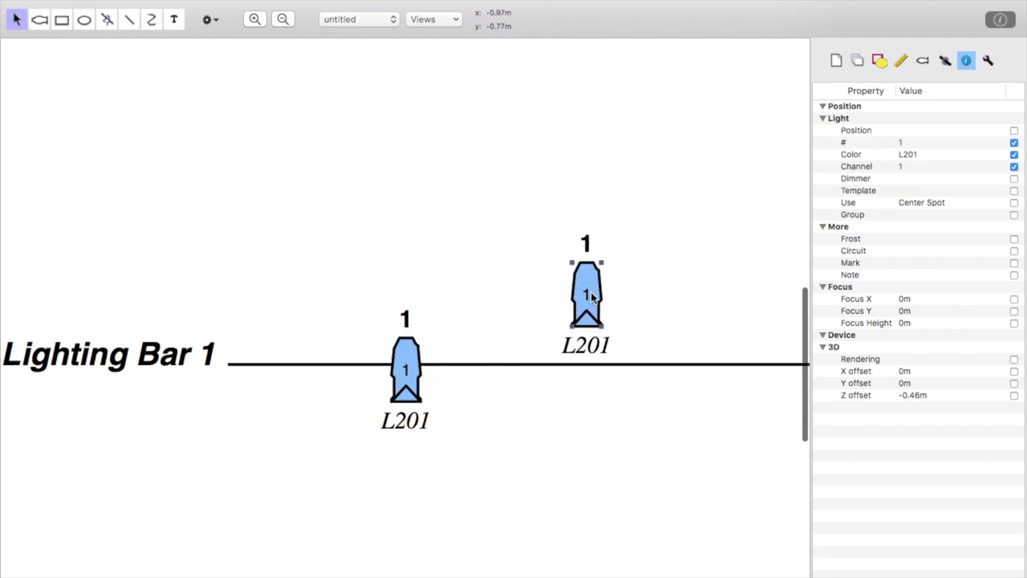
pyautogui.click(594, 360)
pyautogui.moveTo(594, 354)
pyautogui.mouseDown()
pyautogui.moveTo(558, 354)
pyautogui.moveTo(594, 352)
pyautogui.mouseUp()
pyautogui.click(586, 297)
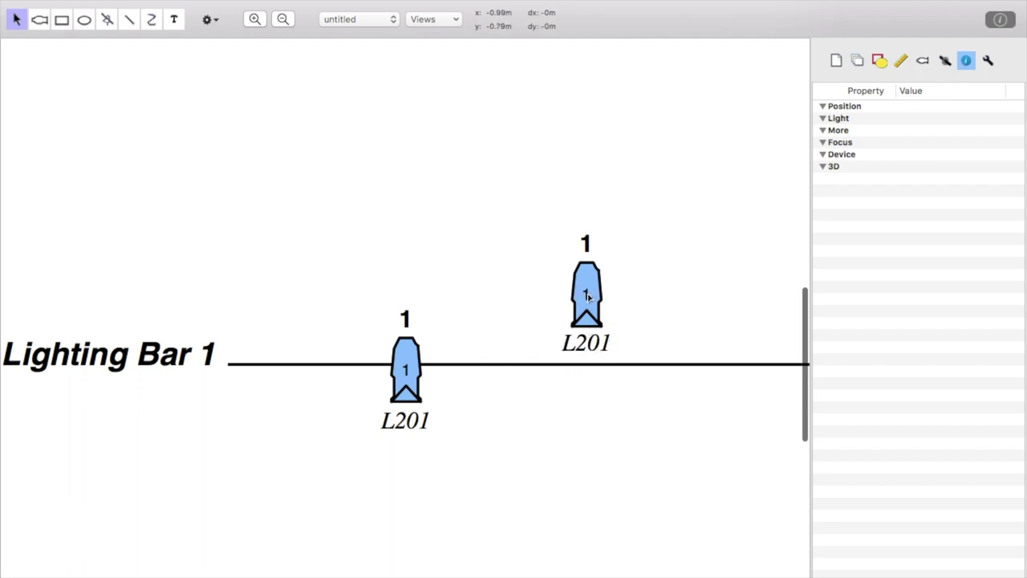
# Attach the copied light onto Lighting Bar 1 and place a third light on the bar.
pyautogui.click(589, 285)
pyautogui.press('super+plus')
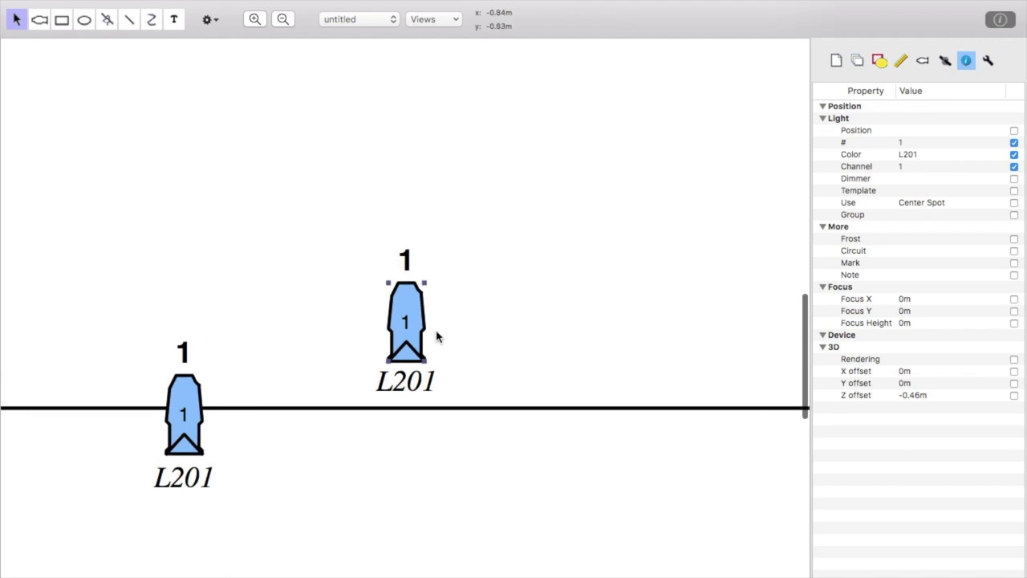
pyautogui.click(464, 326)
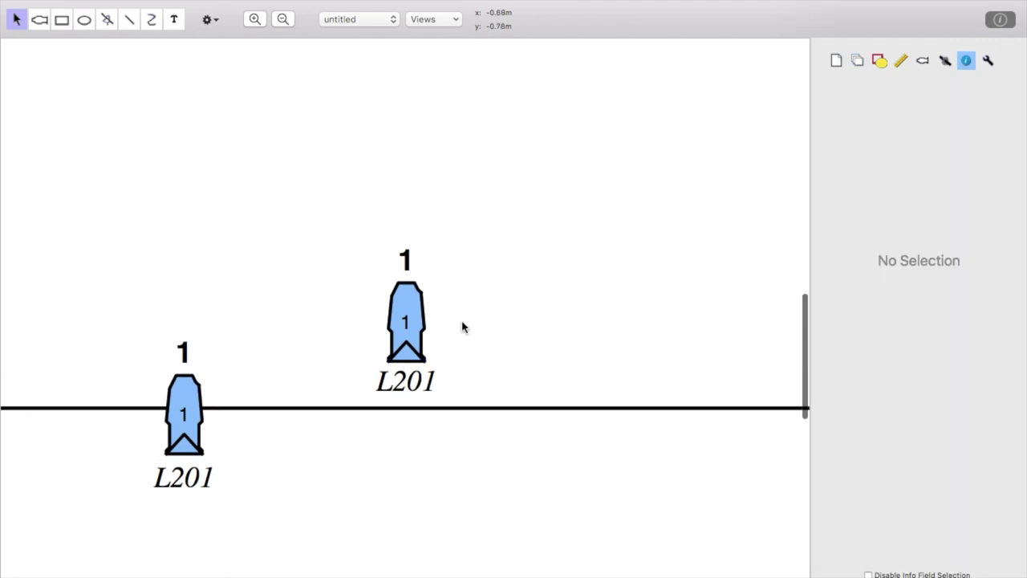
pyautogui.click(405, 298)
pyautogui.moveTo(406, 298); pyautogui.dragTo(566, 380)
pyautogui.press('super+minus')
pyautogui.press('super+minus')
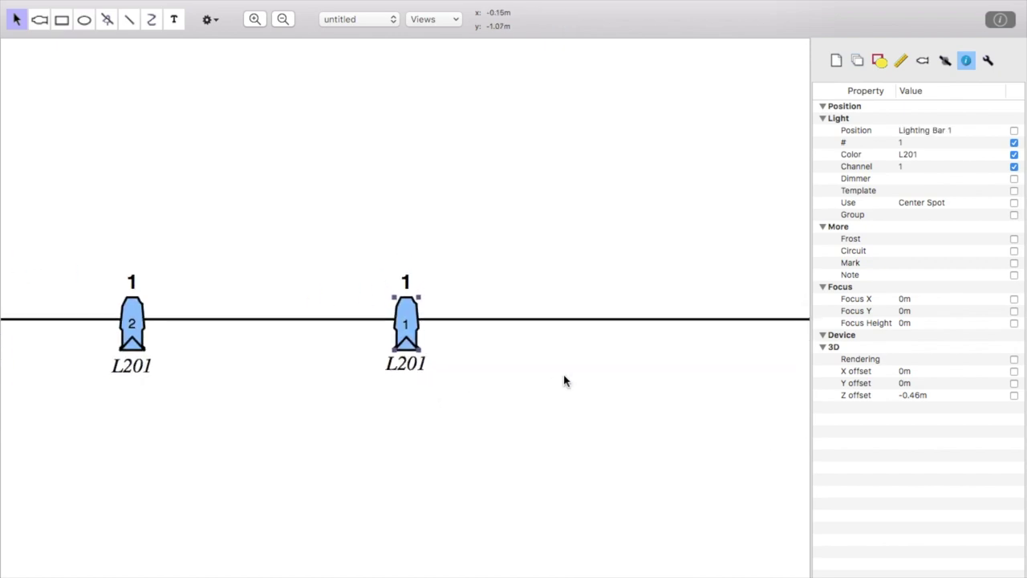
pyautogui.moveTo(415, 328); pyautogui.dragTo(598, 317)
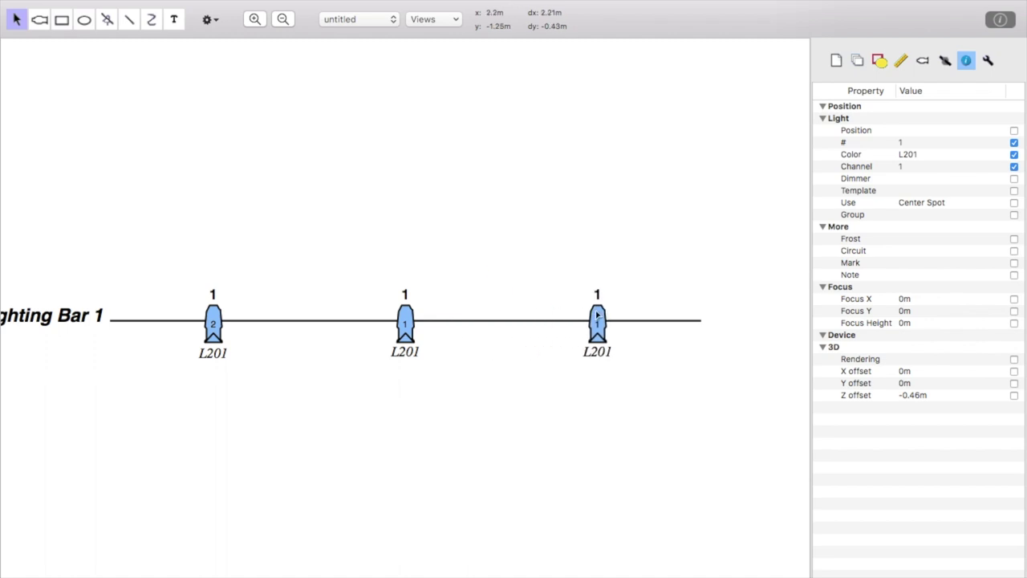
# Delete the rightmost light from Lighting Bar 1.
pyautogui.click(549, 261)
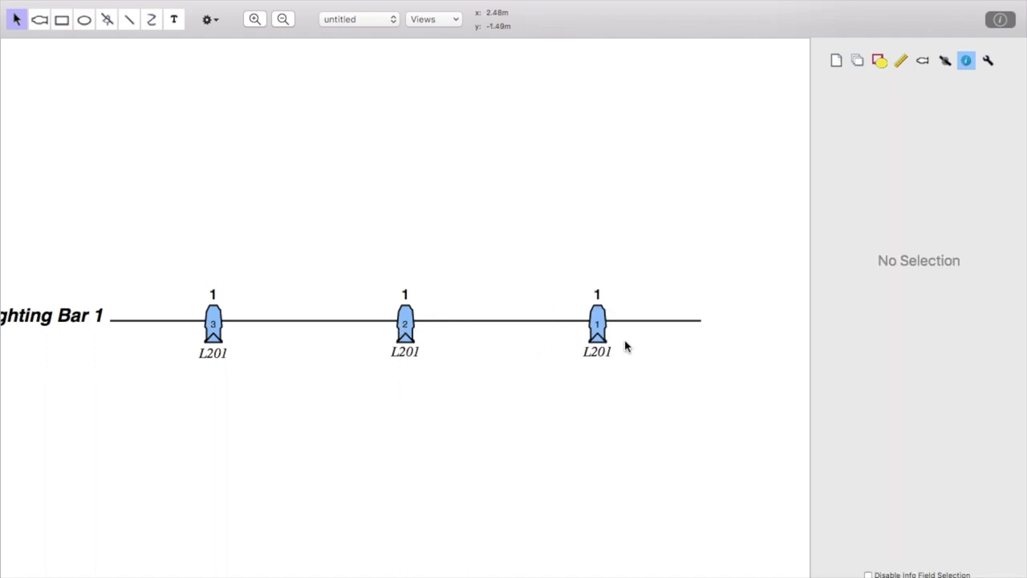
pyautogui.click(601, 318)
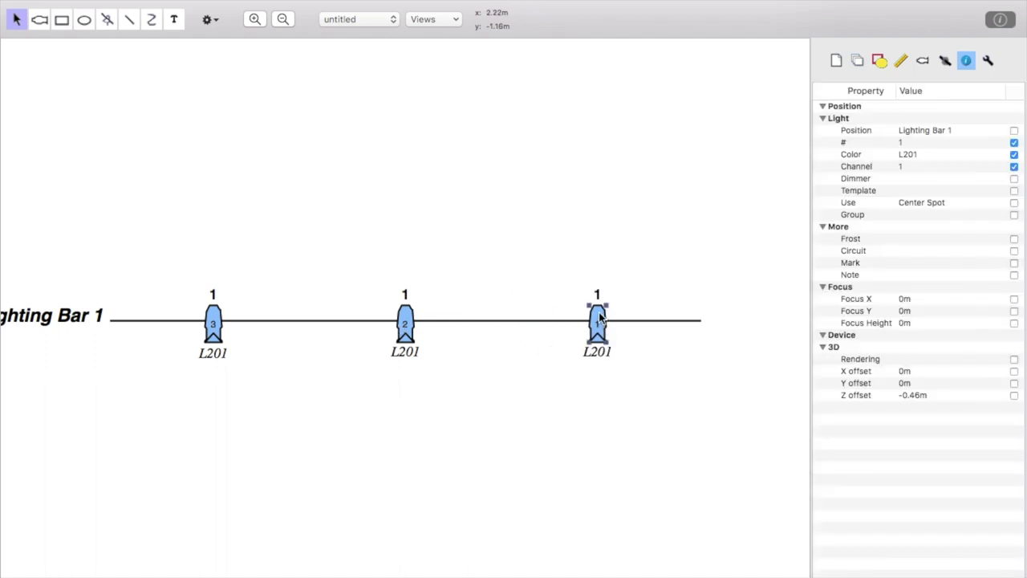
pyautogui.press('Delete')
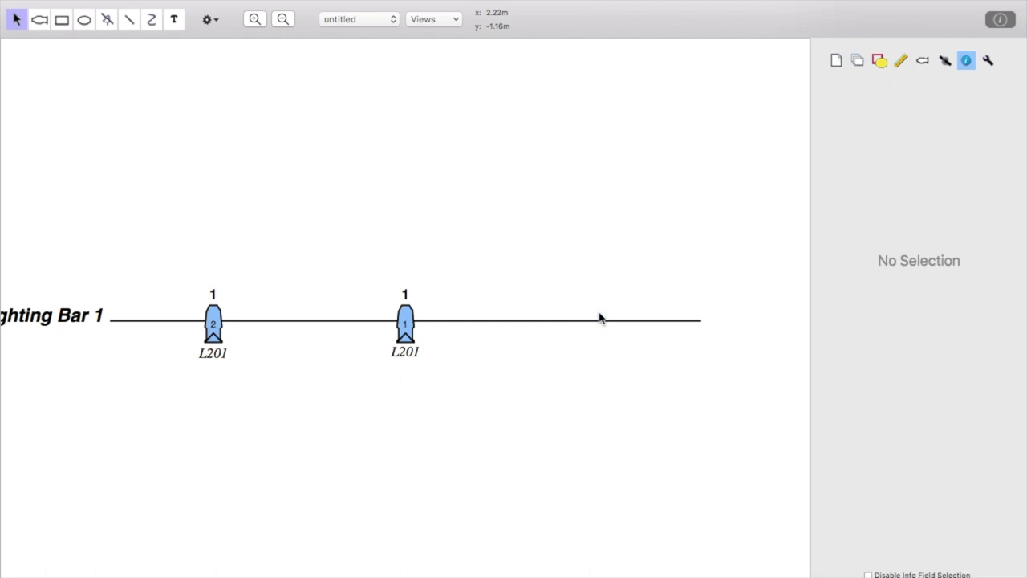
# Select the two remaining lights, shift the right one left, and apply Mirror L/R.
pyautogui.click(212, 316)
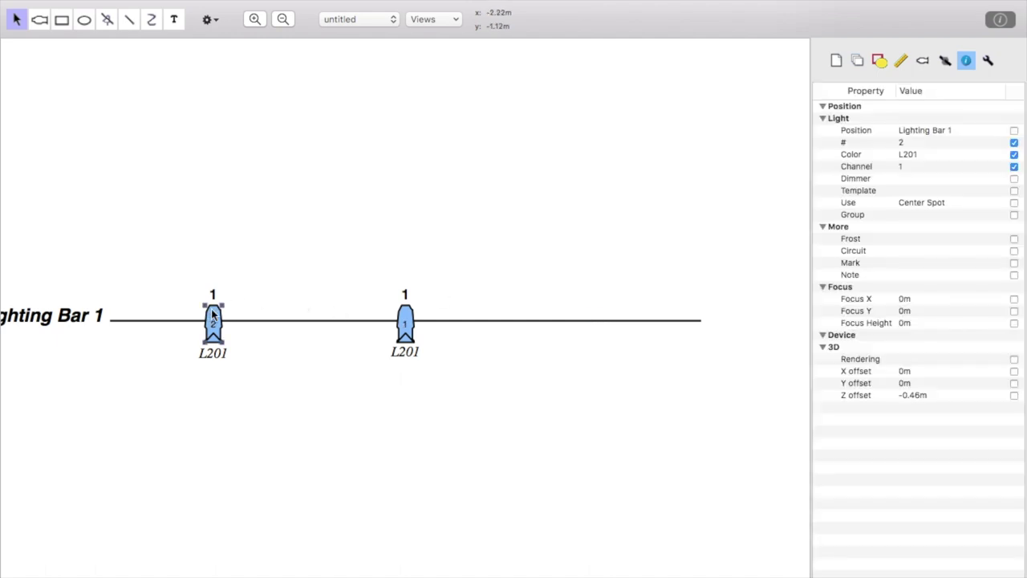
pyautogui.click(988, 62)
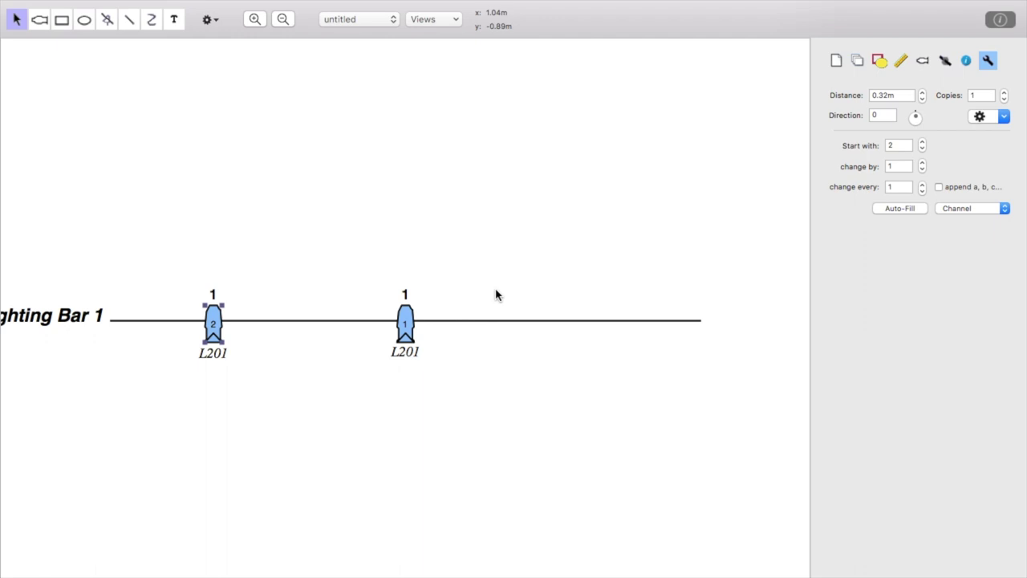
pyautogui.click(407, 315)
pyautogui.moveTo(408, 313); pyautogui.dragTo(358, 315)
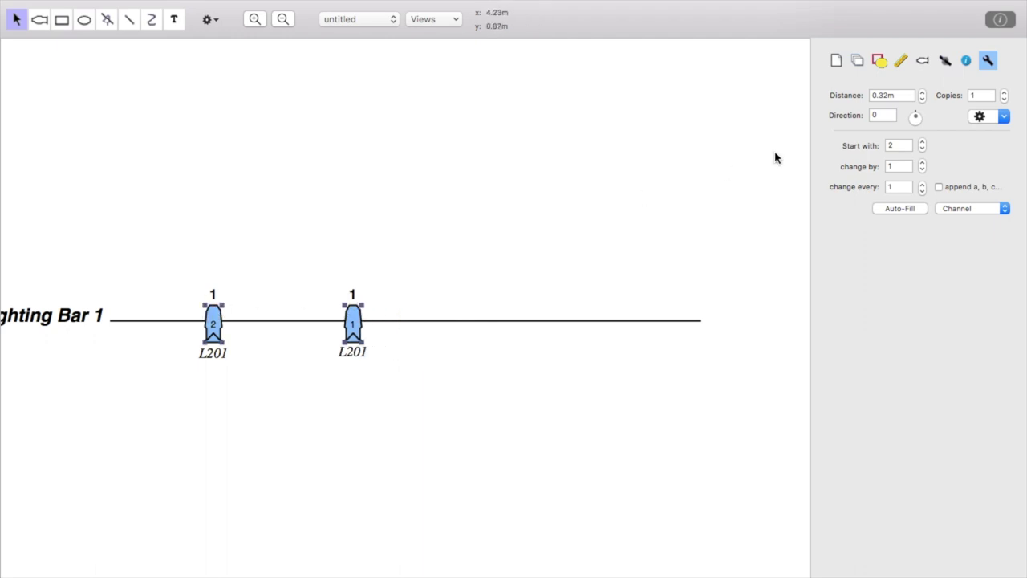
pyautogui.click(988, 121)
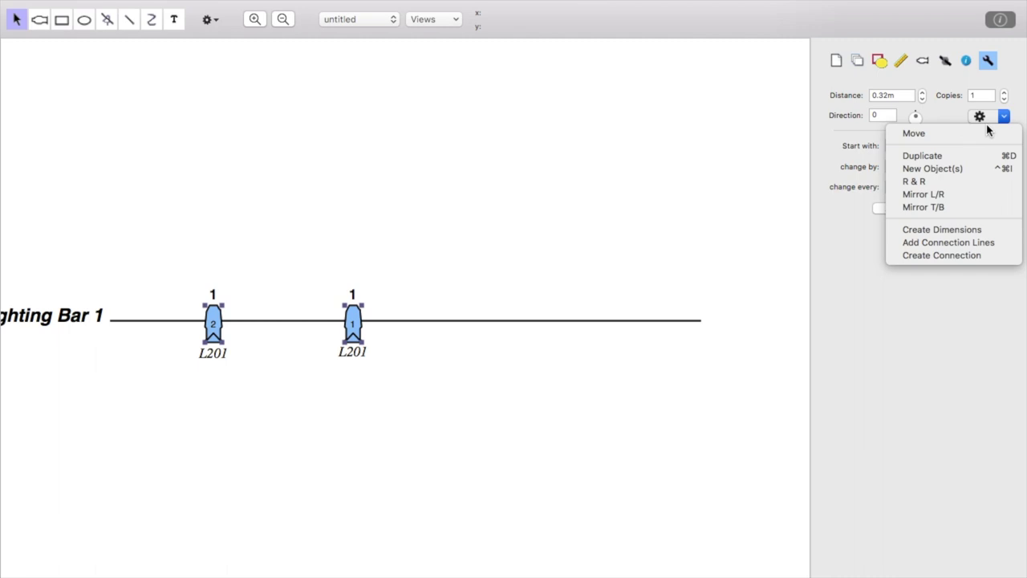
pyautogui.click(961, 192)
pyautogui.scroll(-3, 455, 421)
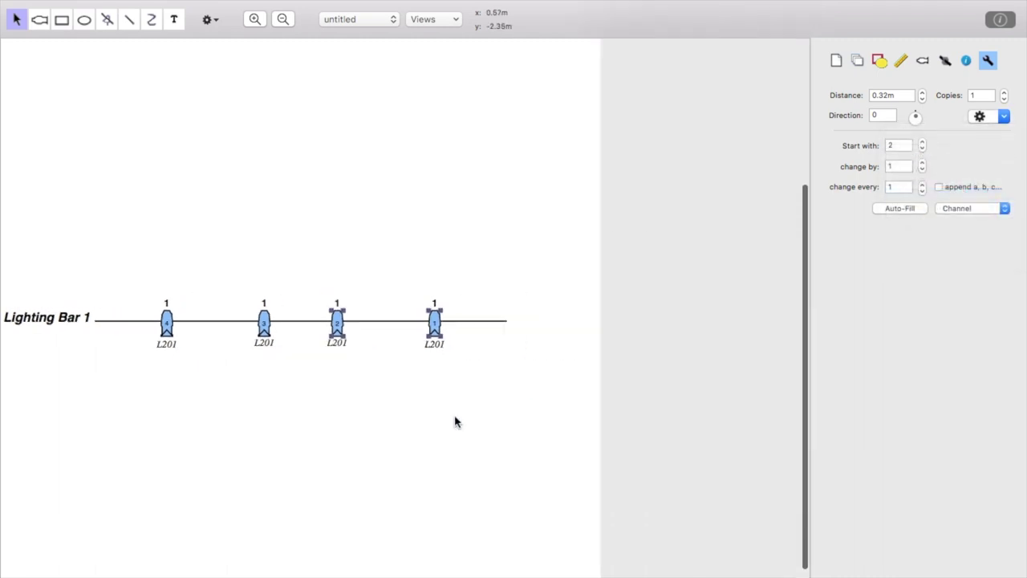
pyautogui.scroll(3, 160, 399)
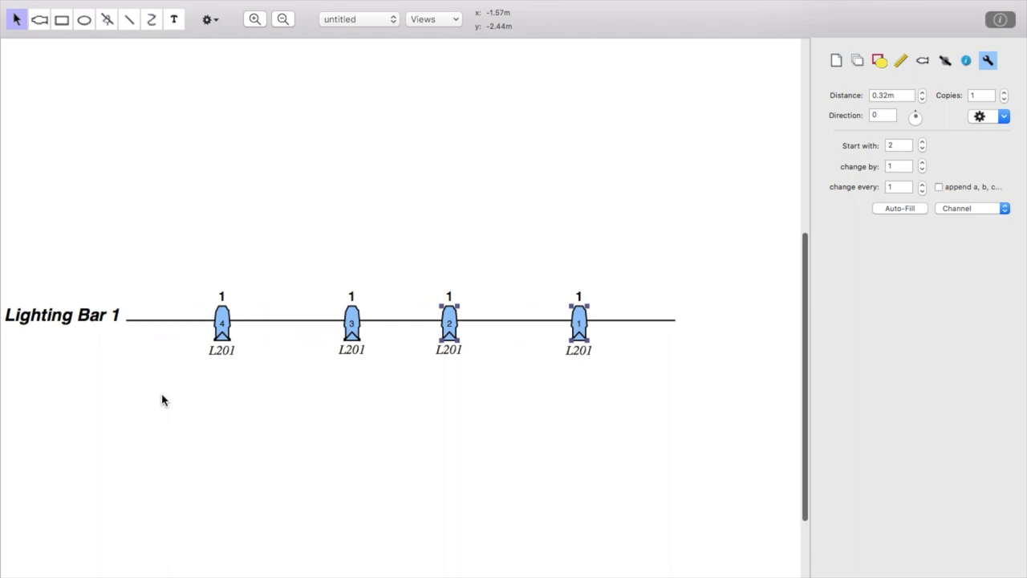
# Insert a centre line into the drawing via a 'center' command search.
pyautogui.press('super+shift+slash')
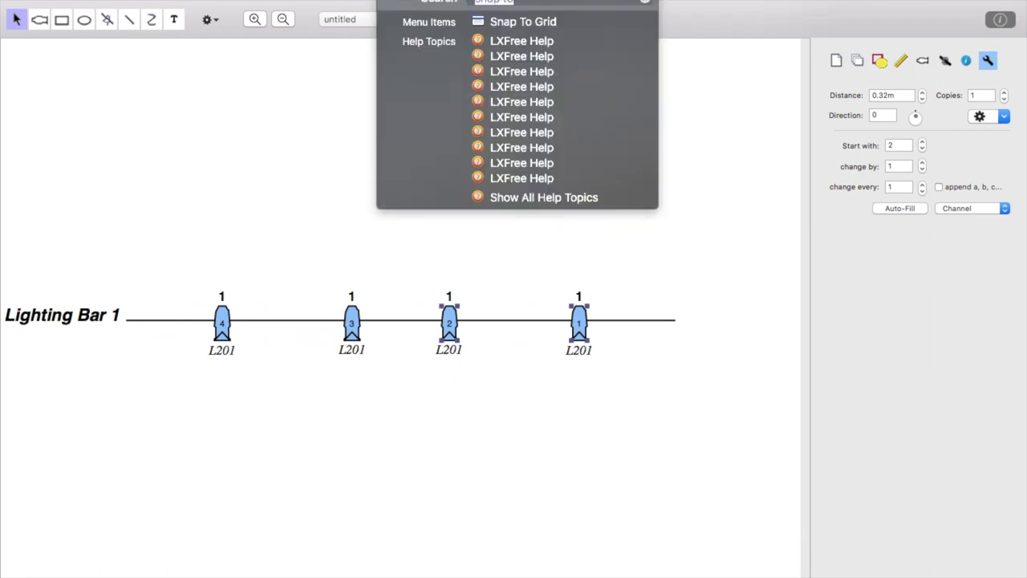
pyautogui.write('center')
pyautogui.press('Down')
pyautogui.press('Down')
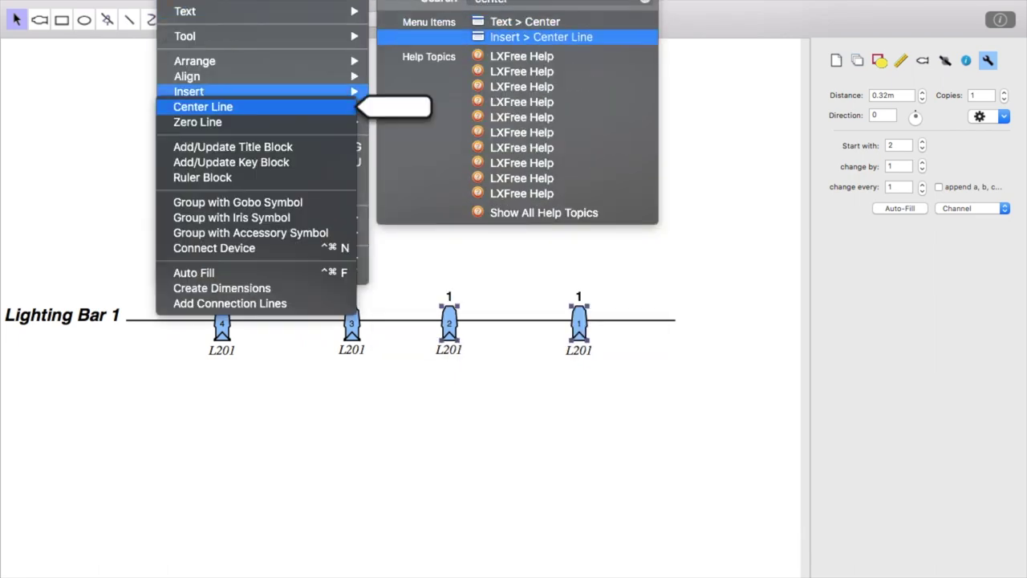
pyautogui.press('Return')
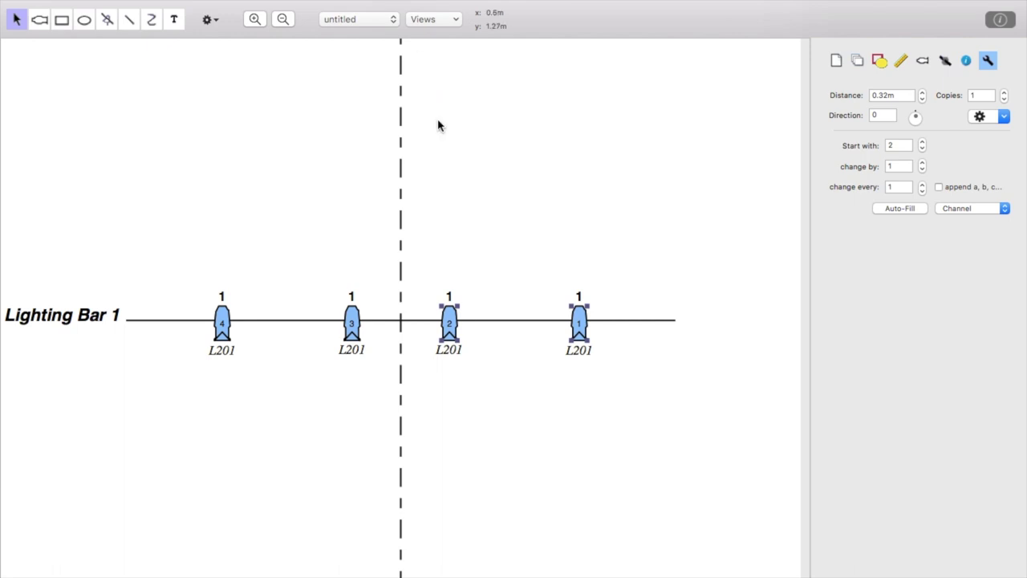
pyautogui.press('super+shift+slash')
pyautogui.press('Escape')
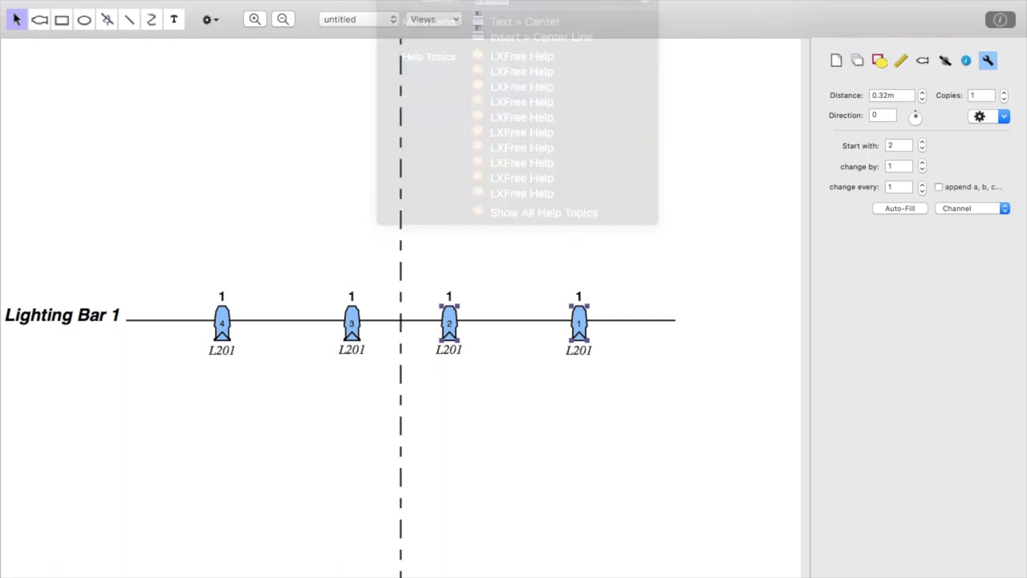
# Select fixture 1 to check its Info properties, then deselect it and scroll out.
pyautogui.scroll(-3, 408, 174)
pyautogui.scroll(4, 287, 259)
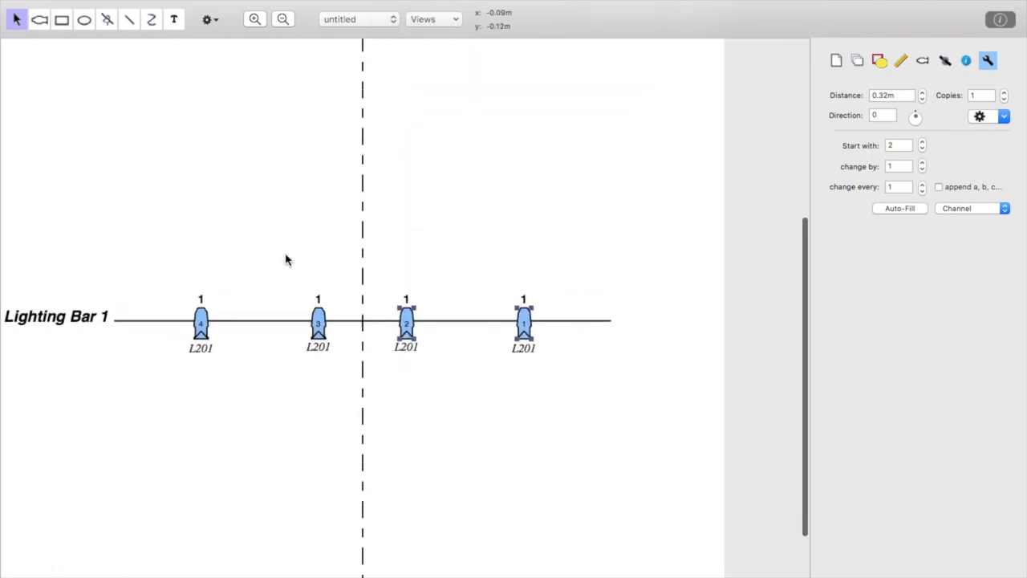
pyautogui.scroll(3, 287, 259)
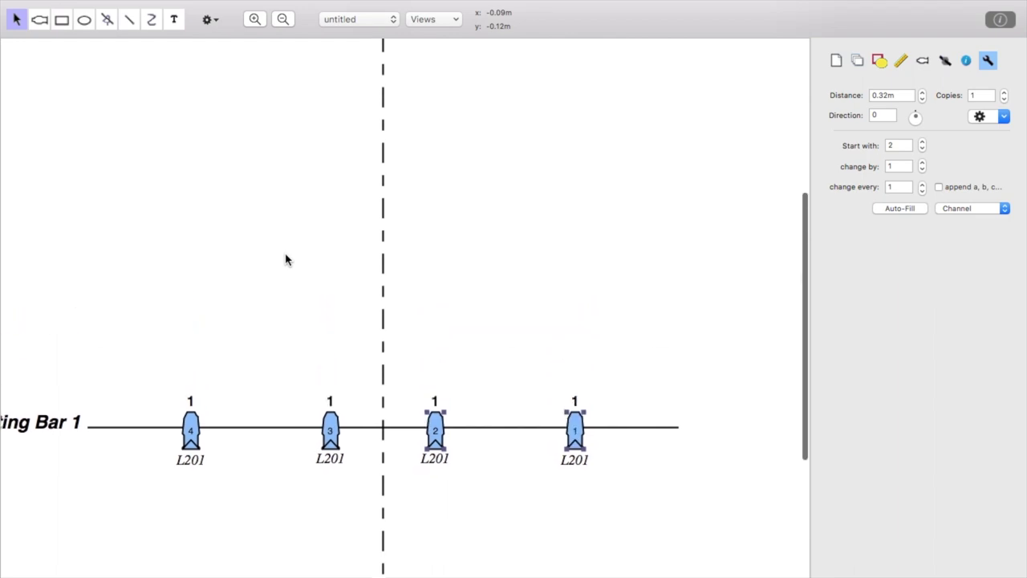
pyautogui.click(291, 263)
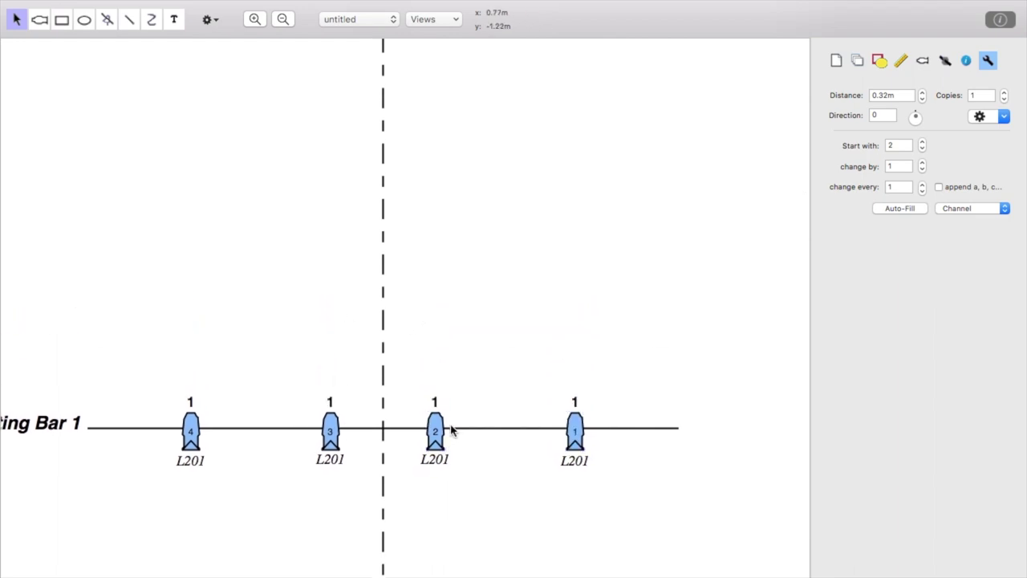
pyautogui.scroll(-3, 452, 428)
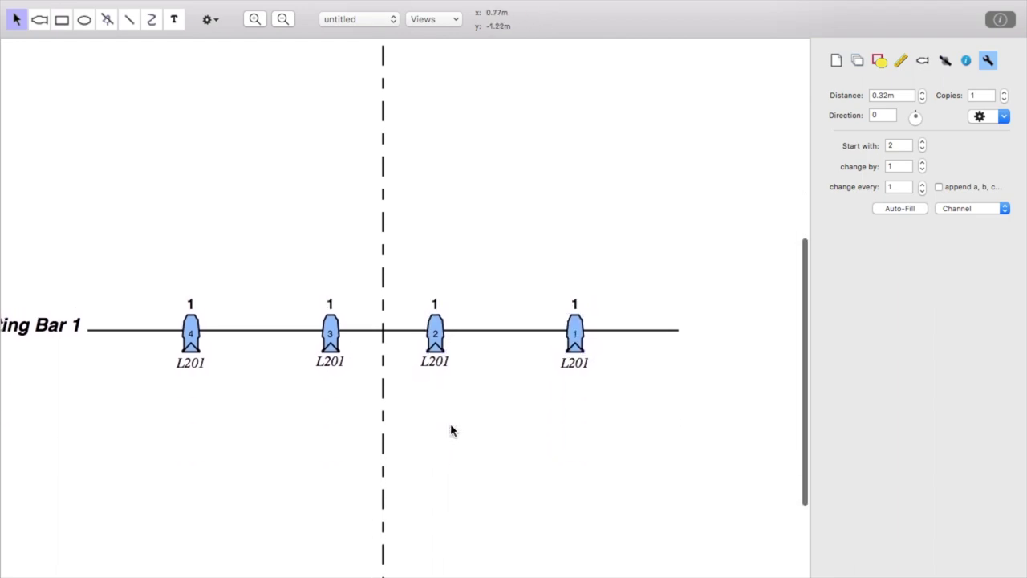
pyautogui.click(574, 333)
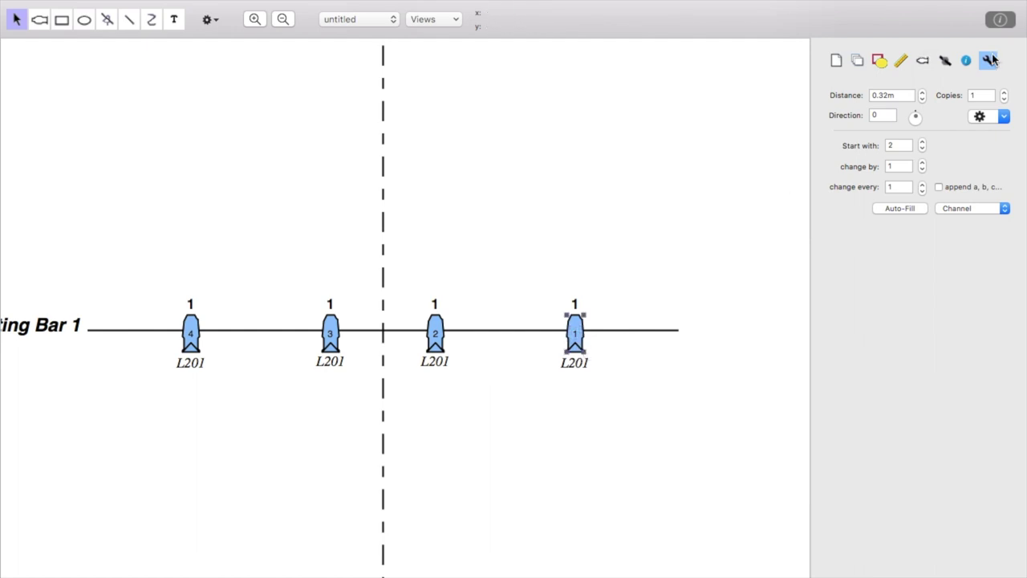
pyautogui.click(966, 62)
pyautogui.click(527, 467)
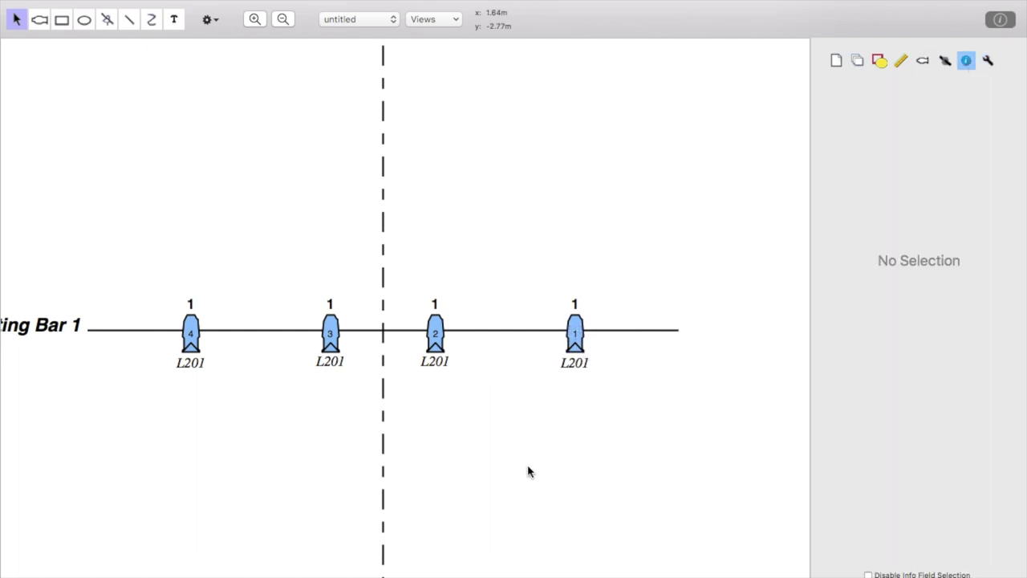
pyautogui.scroll(-5, 534, 477)
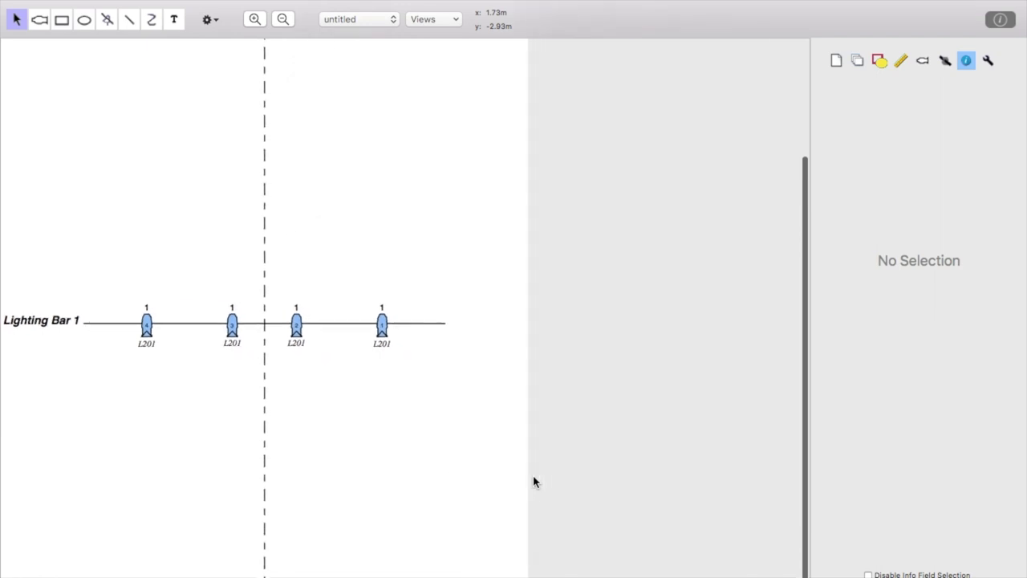
# Open Theatre Template.lxxplot from the recent files list.
pyautogui.click(109, 0)
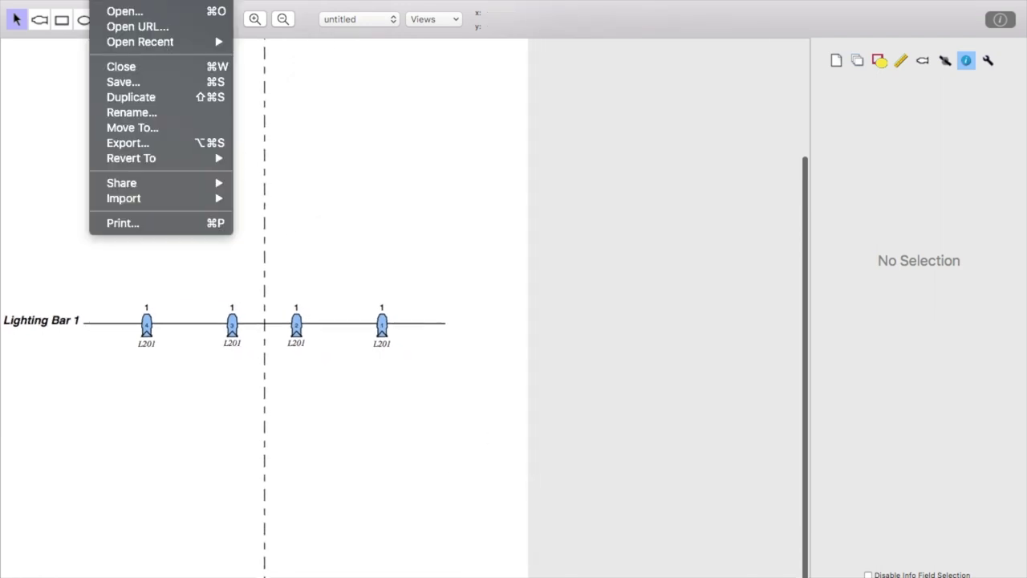
pyautogui.moveTo(128, 41)
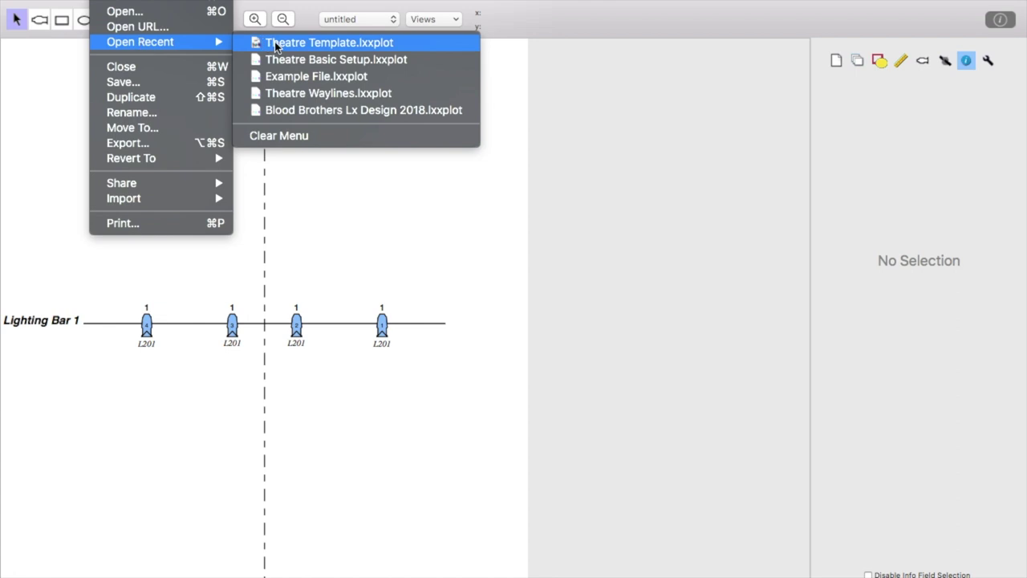
pyautogui.click(319, 50)
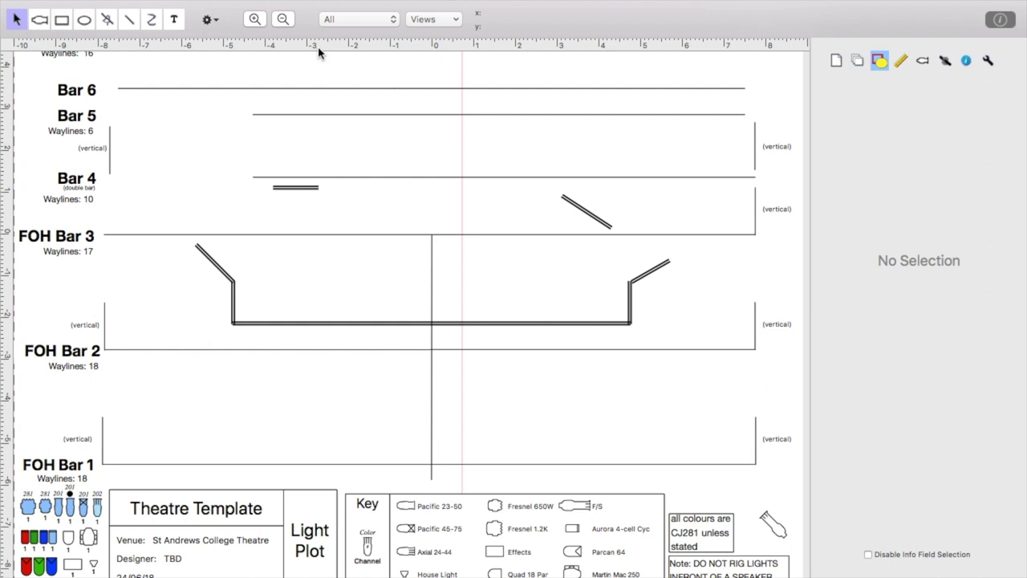
# Zoom and scroll around the plot, inspecting the Waylines: 18 label, the truss and FOH Bar 2.
pyautogui.press('super+equal')
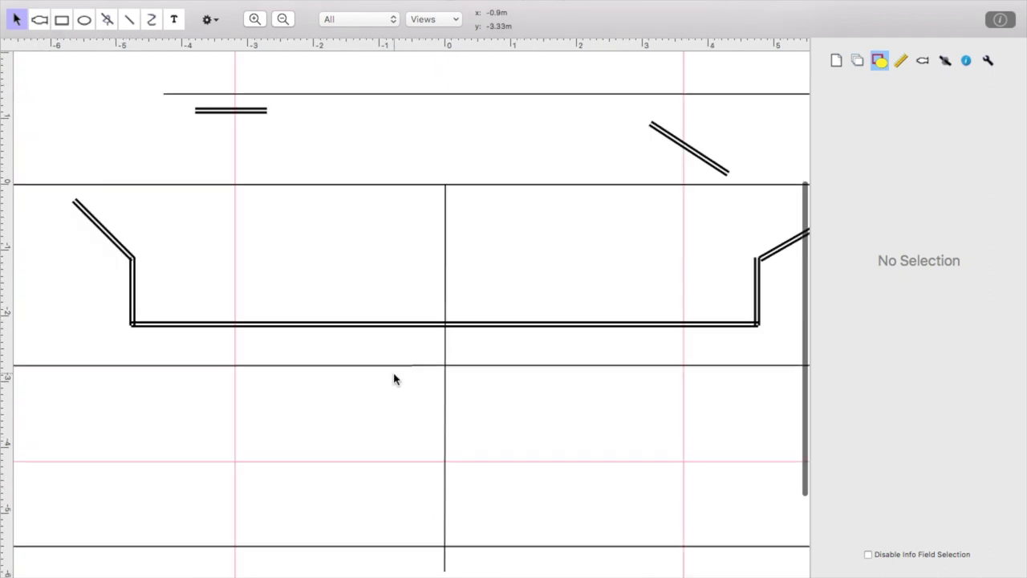
pyautogui.press('super+minus')
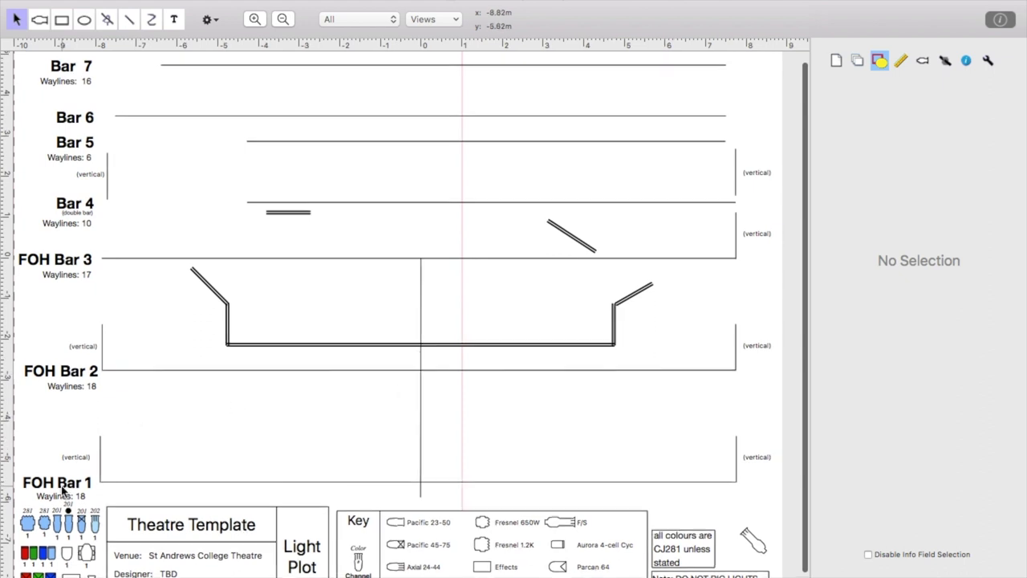
pyautogui.scroll(5, 65, 492)
pyautogui.scroll(5, 64, 492)
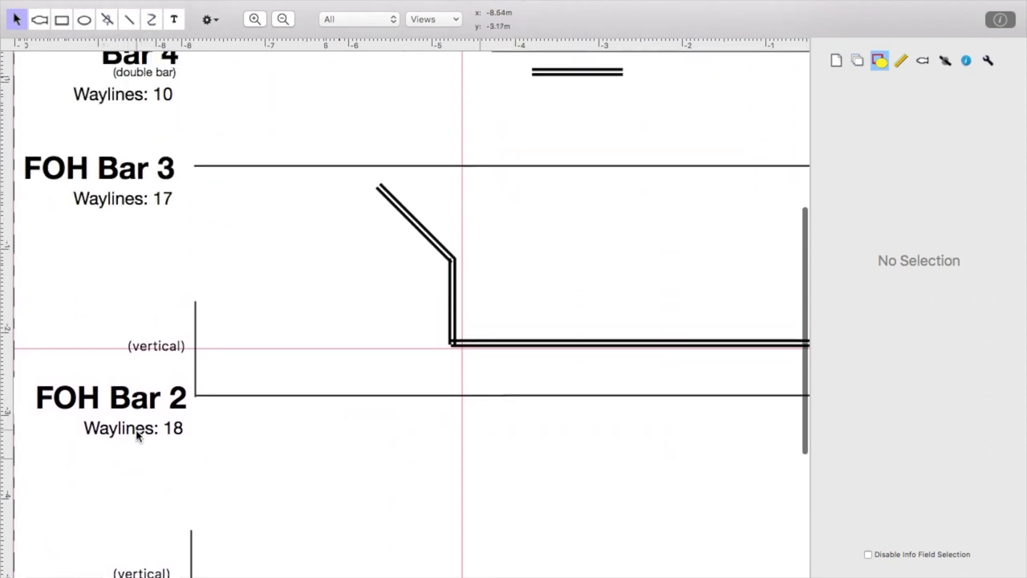
pyautogui.click(138, 429)
pyautogui.click(204, 472)
pyautogui.scroll(4, 204, 472)
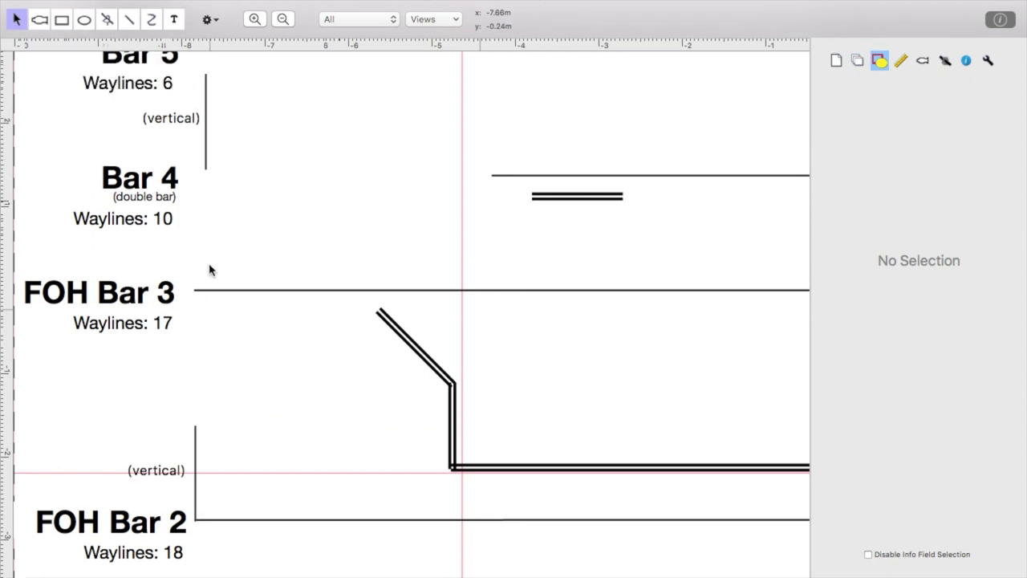
pyautogui.scroll(2, 206, 218)
pyautogui.scroll(6, 207, 218)
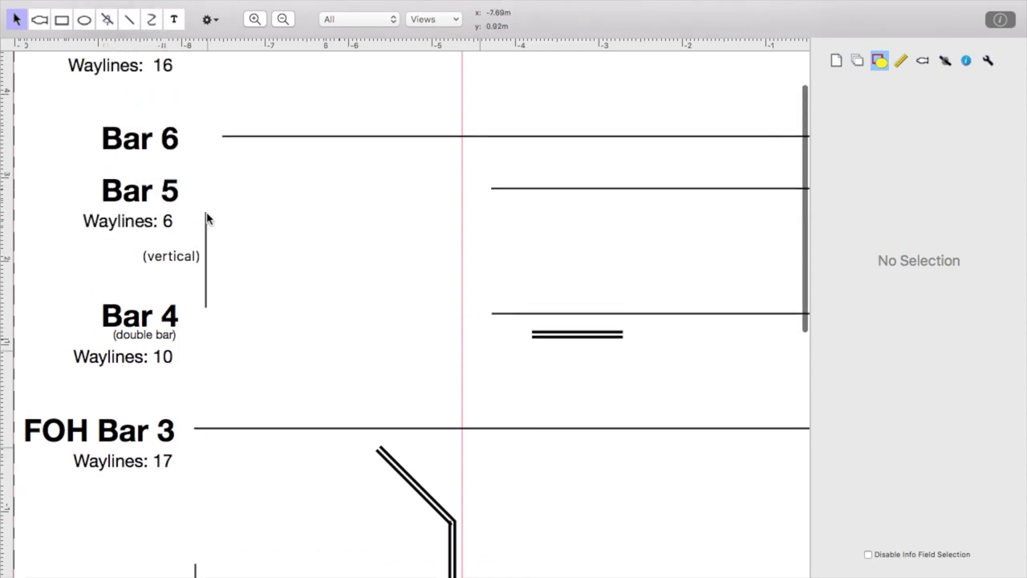
pyautogui.press('super+minus')
pyautogui.press('super+minus')
pyautogui.press('super+minus')
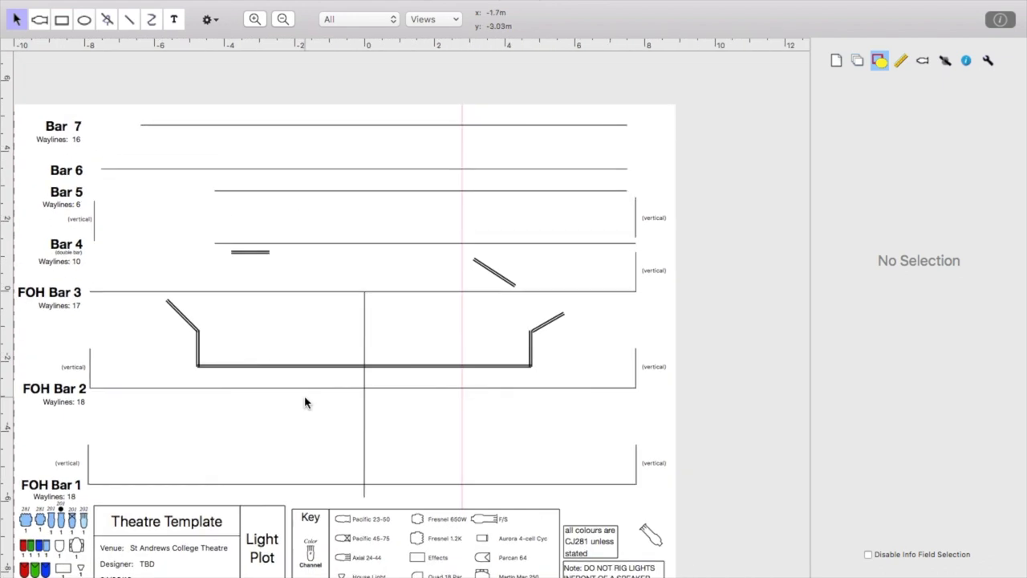
pyautogui.press('super+plus')
pyautogui.press('super+plus')
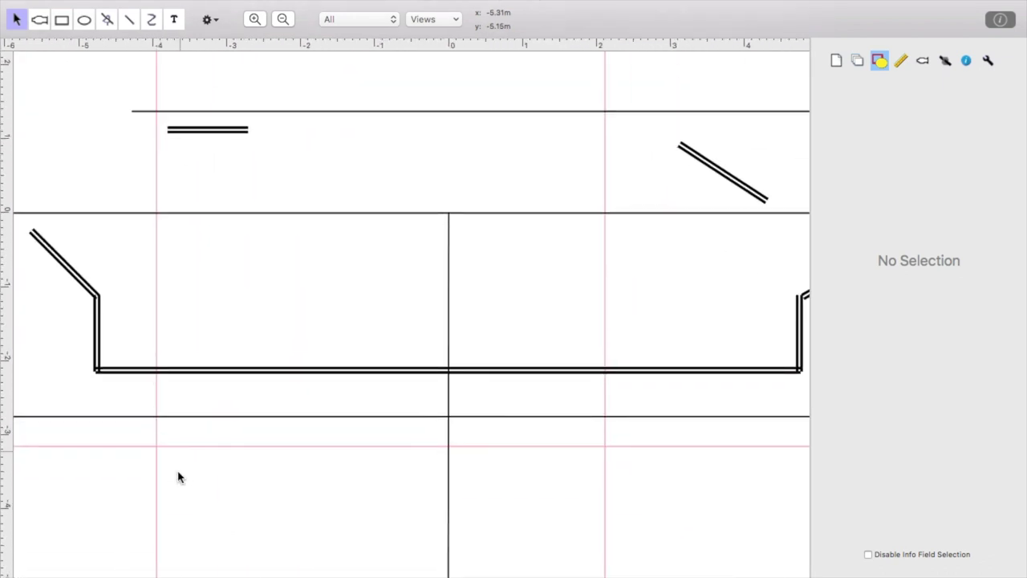
pyautogui.moveTo(259, 451); pyautogui.dragTo(289, 481)
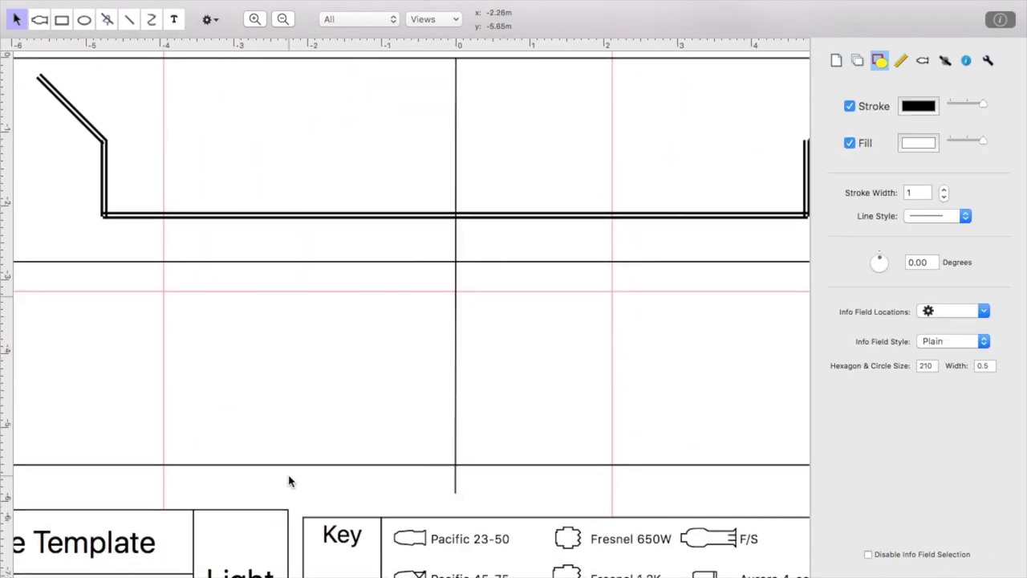
pyautogui.click(966, 62)
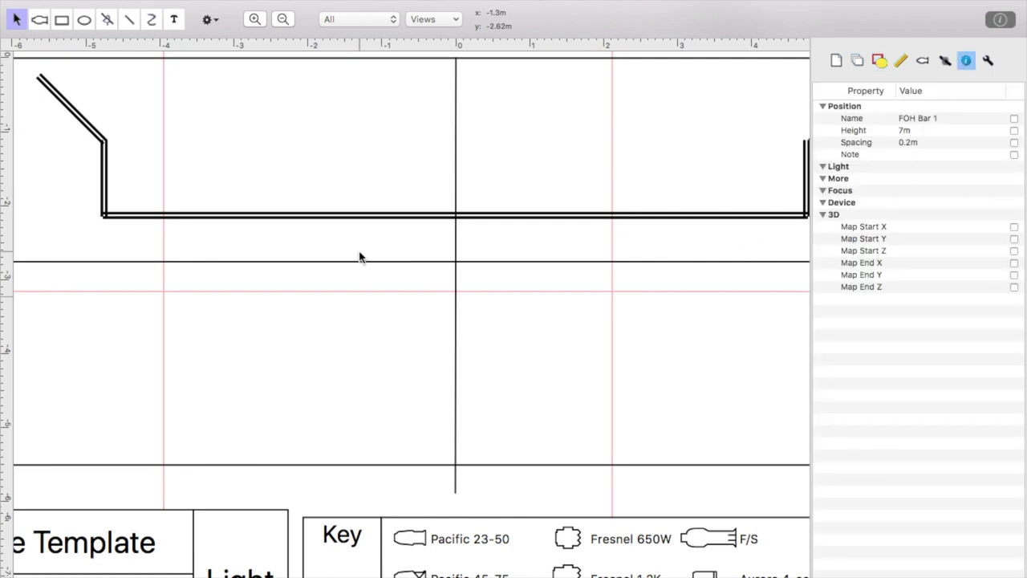
pyautogui.moveTo(359, 252); pyautogui.dragTo(399, 283)
pyautogui.moveTo(499, 327); pyautogui.dragTo(395, 325)
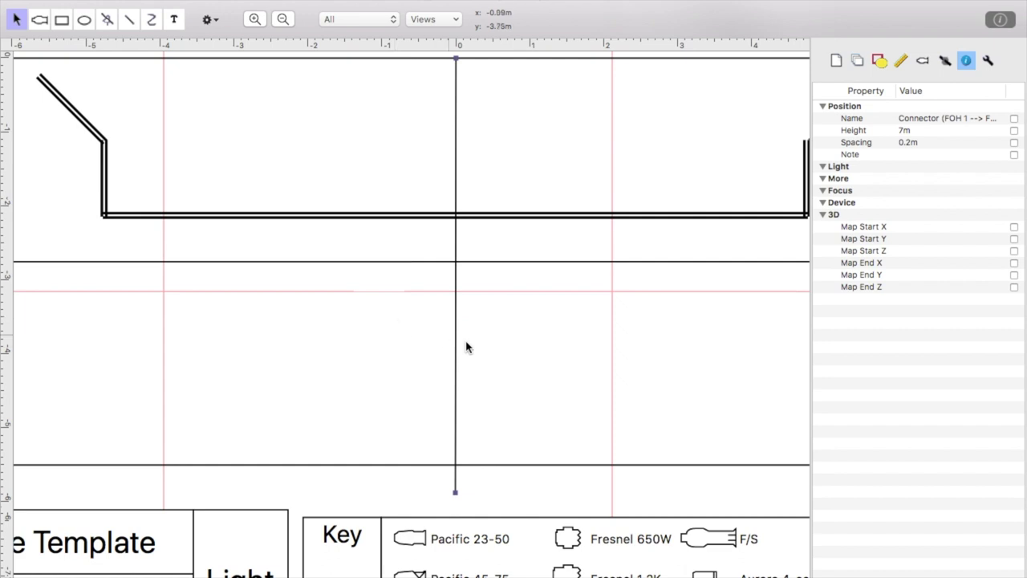
pyautogui.moveTo(538, 418); pyautogui.dragTo(434, 309)
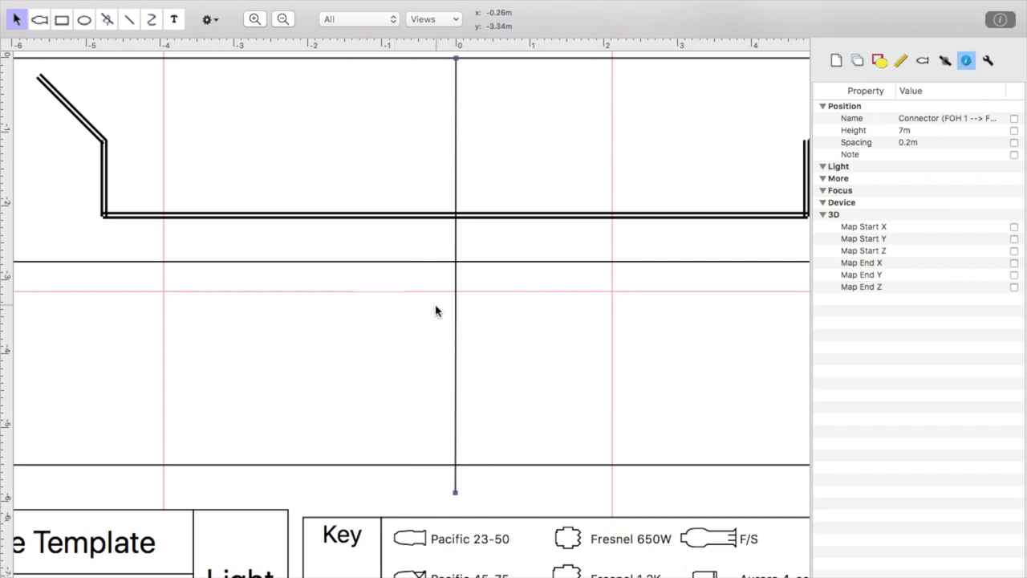
pyautogui.doubleClick(947, 120)
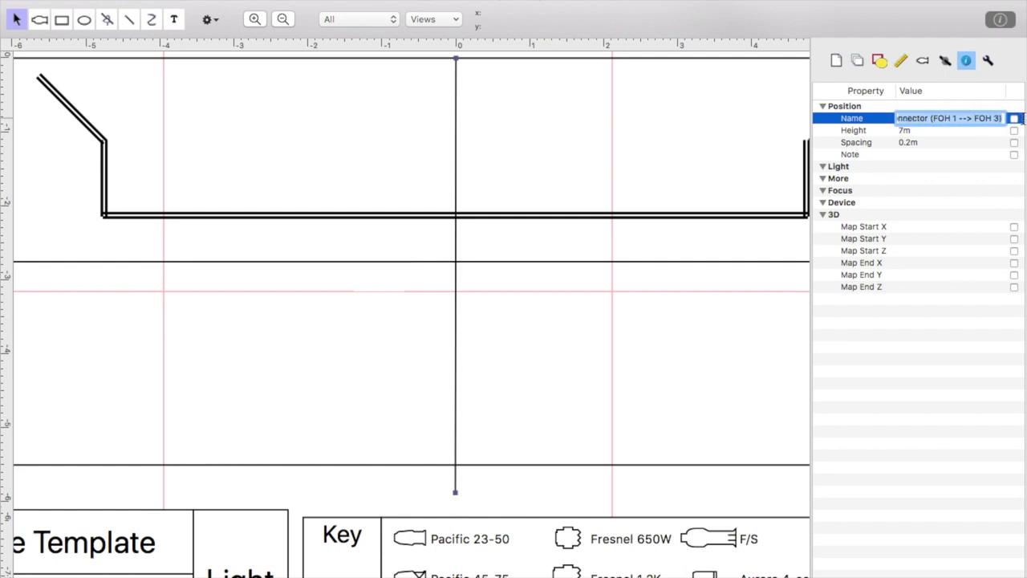
pyautogui.click(574, 395)
pyautogui.scroll(-5, 574, 395)
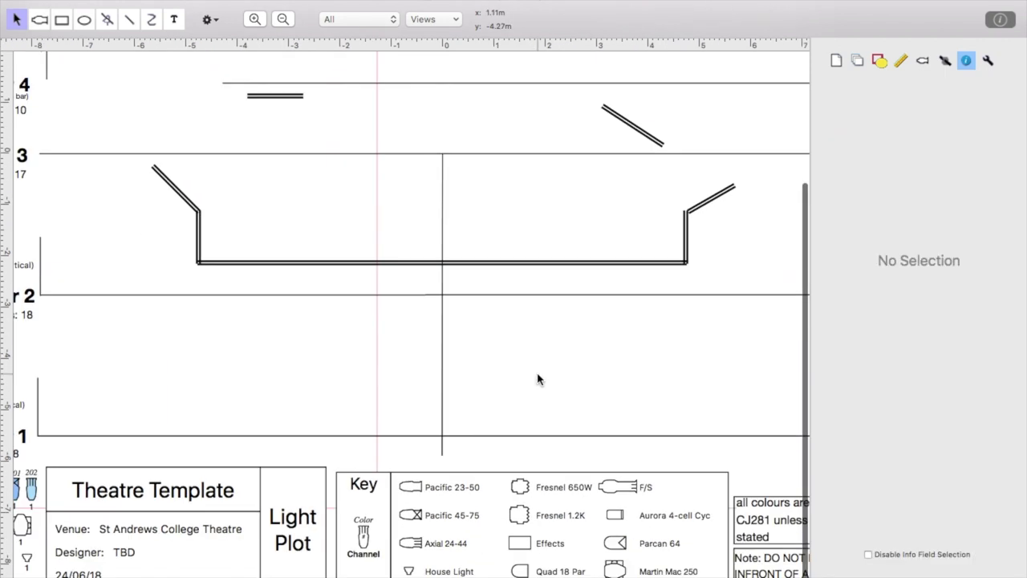
pyautogui.scroll(5, 539, 379)
pyautogui.scroll(-2, 538, 378)
pyautogui.hscroll(-2, 539, 378)
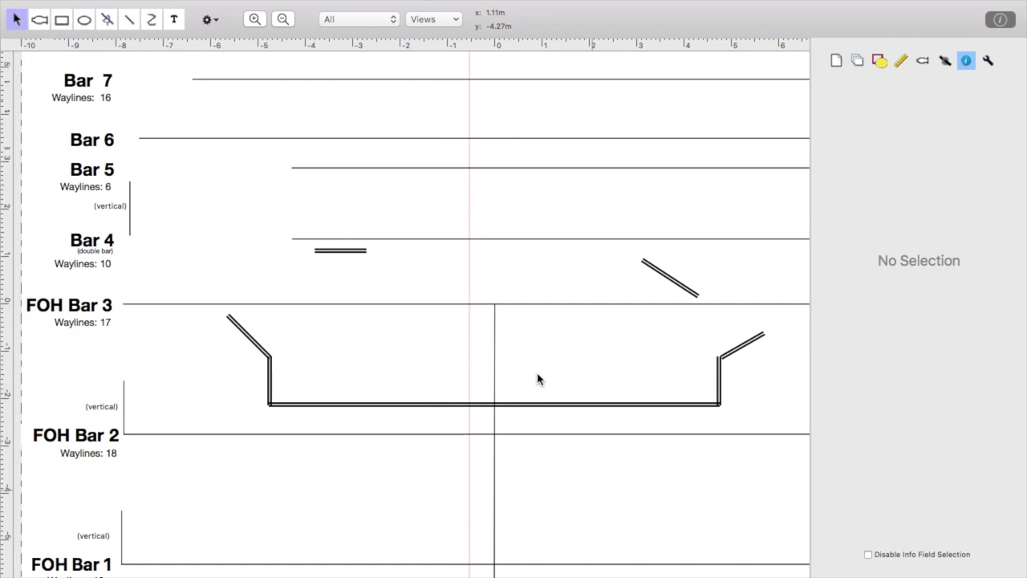
pyautogui.hscroll(4, 537, 378)
pyautogui.moveTo(688, 385); pyautogui.dragTo(603, 342)
# Draw a short horizontal test line at the left of the plot.
pyautogui.click(686, 363)
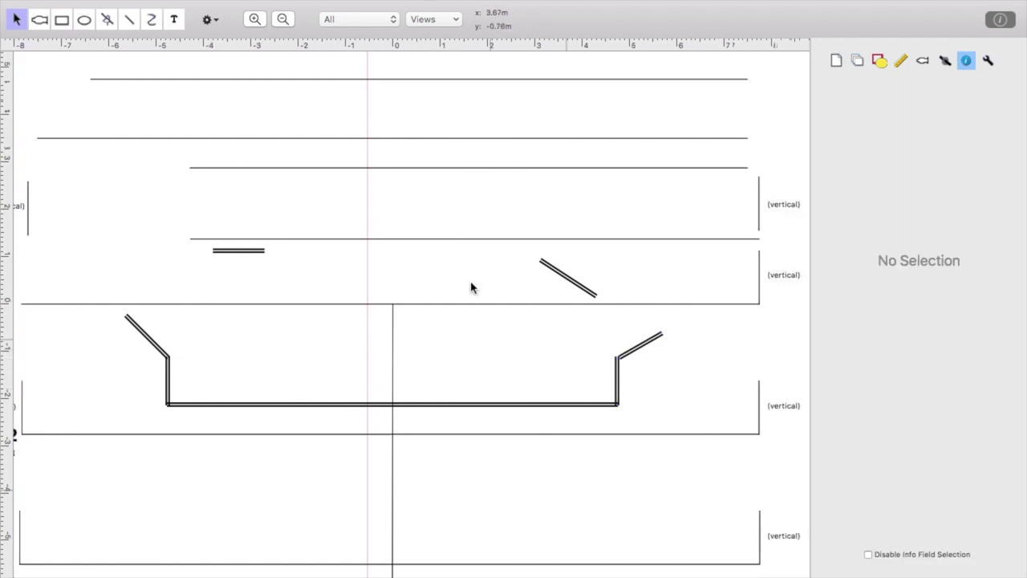
pyautogui.click(130, 21)
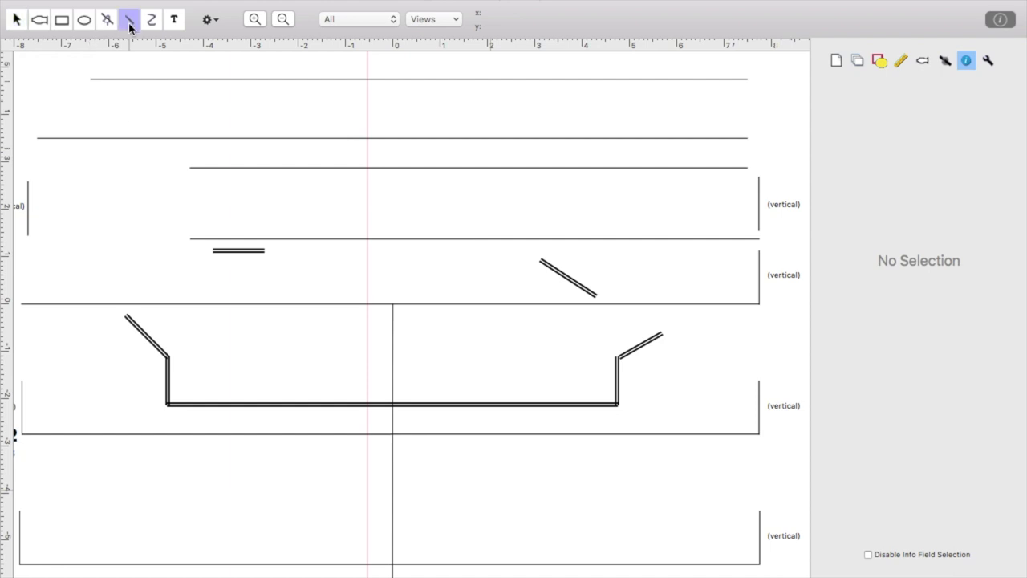
pyautogui.moveTo(72, 220); pyautogui.dragTo(163, 221)
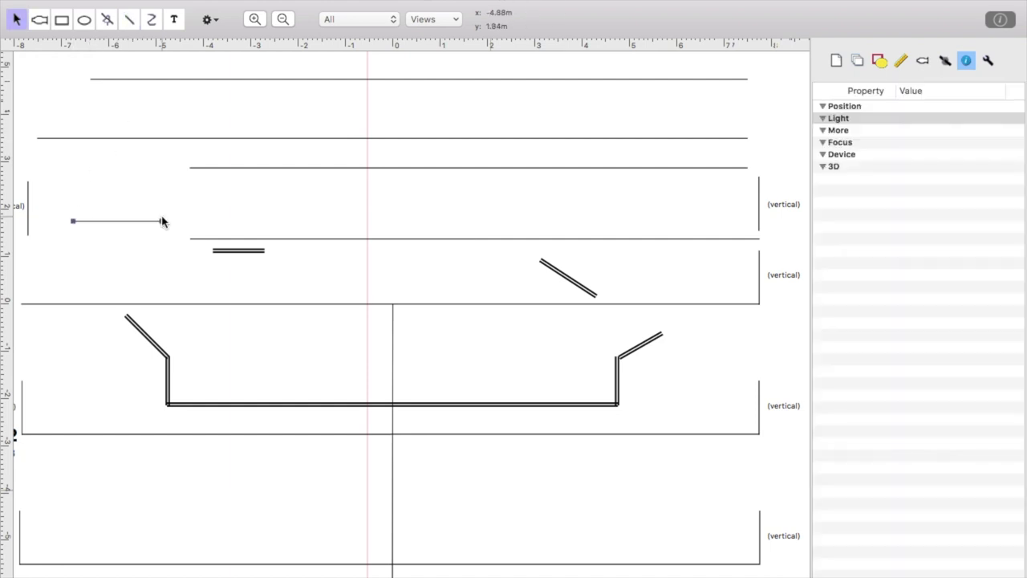
# Give the test line a dash-dot style and thicker stroke, then delete it.
pyautogui.click(879, 62)
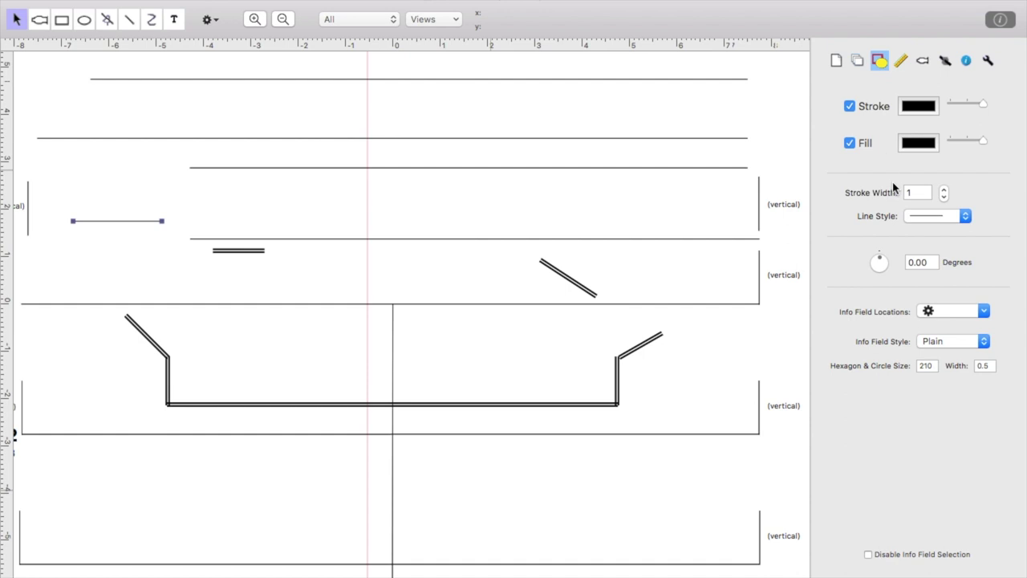
pyautogui.click(934, 213)
pyautogui.scroll(-2, 934, 270)
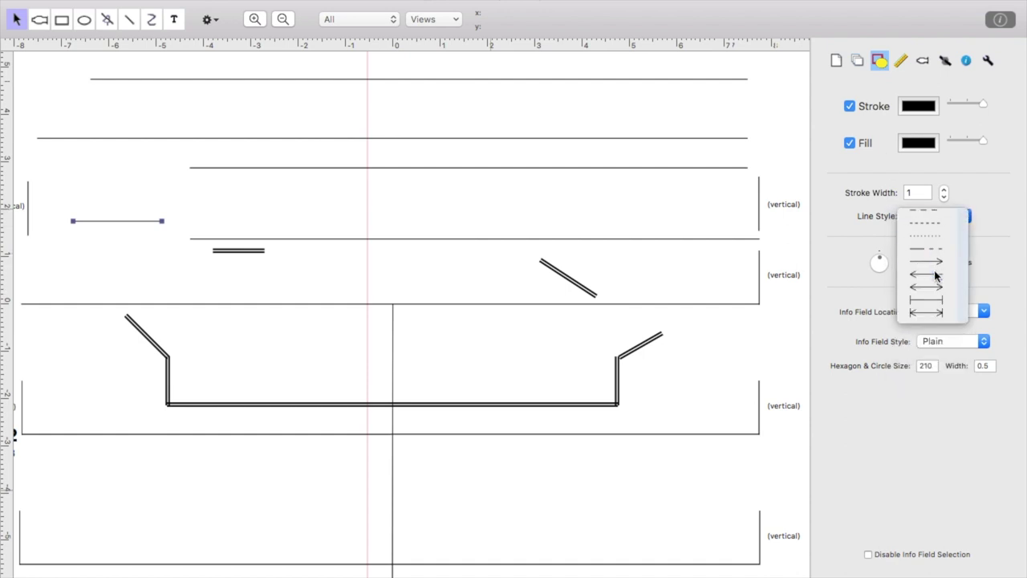
pyautogui.click(934, 274)
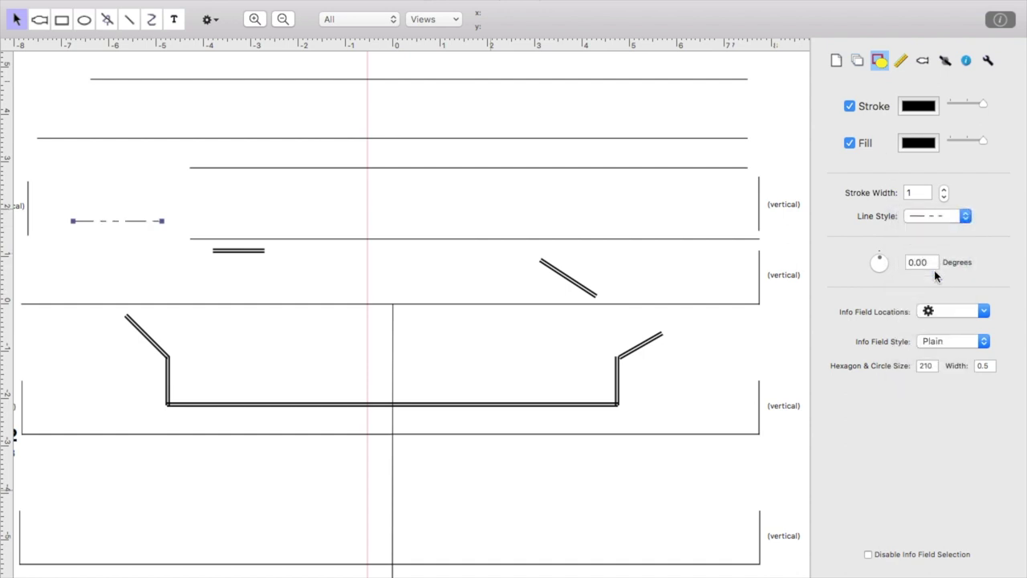
pyautogui.click(944, 190)
pyautogui.press('Delete')
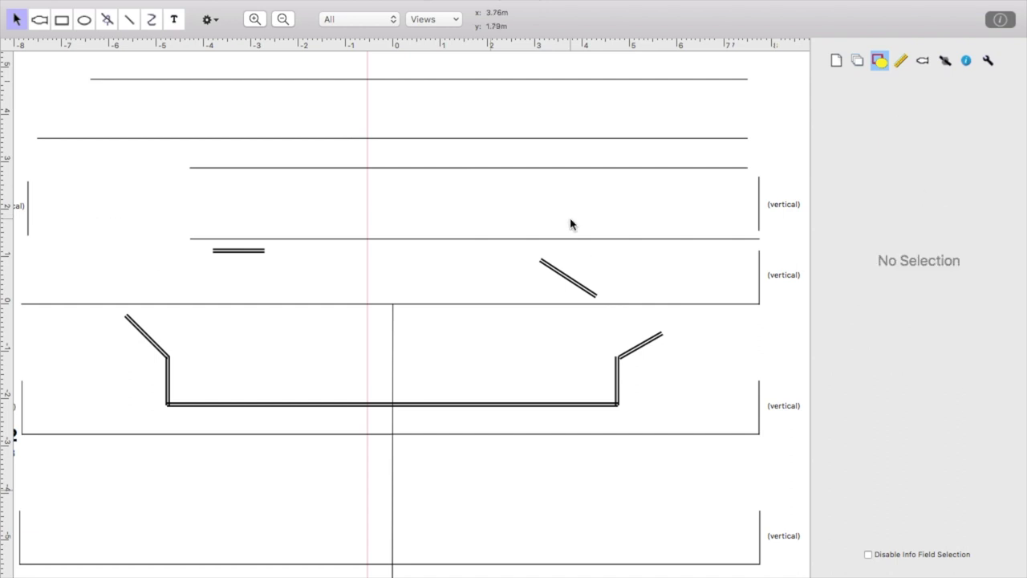
pyautogui.scroll(-5, 408, 361)
pyautogui.hscroll(-4, 408, 361)
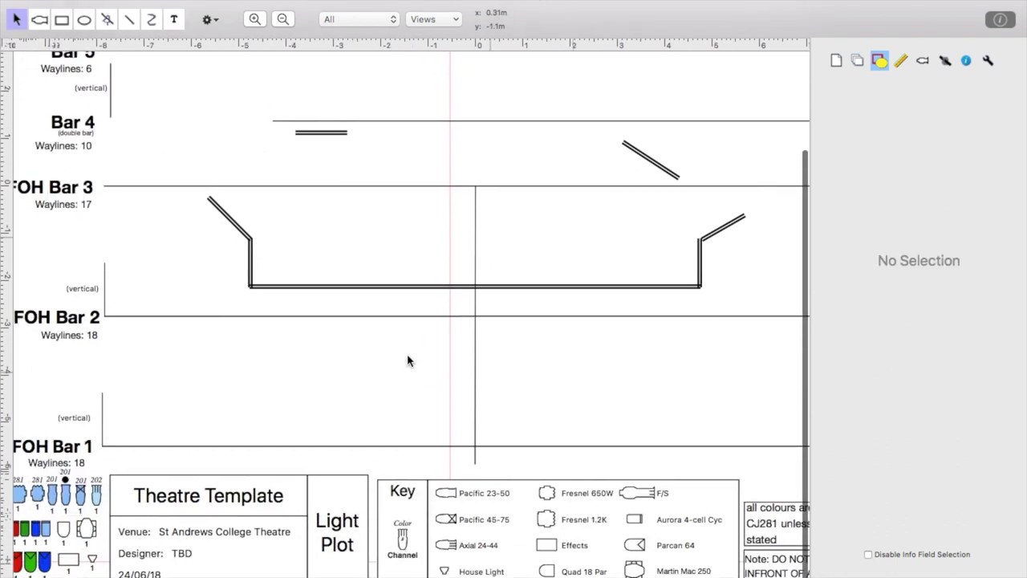
pyautogui.hscroll(1, 408, 360)
pyautogui.scroll(5, 86, 532)
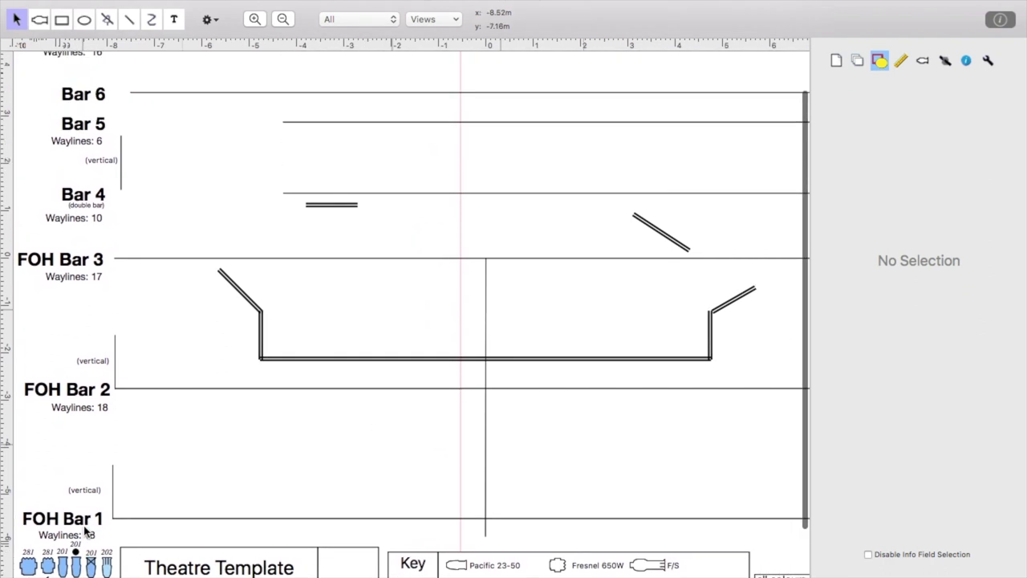
pyautogui.hscroll(4, 305, 421)
pyautogui.scroll(-5, 305, 421)
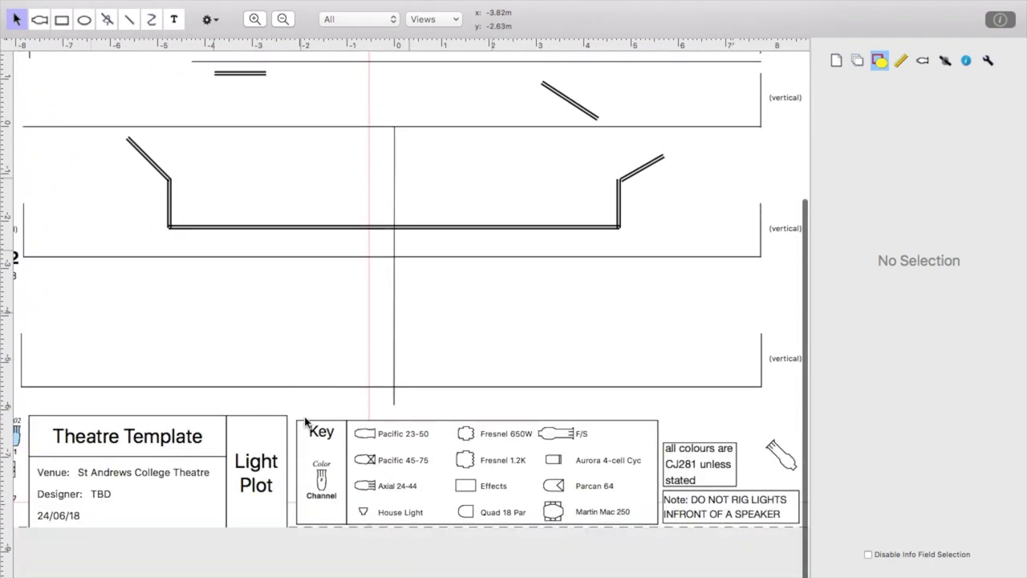
pyautogui.scroll(2, 192, 466)
pyautogui.keyDown('ctrl'); pyautogui.scroll(5, 193, 466); pyautogui.keyUp('ctrl')
pyautogui.scroll(1, 193, 466)
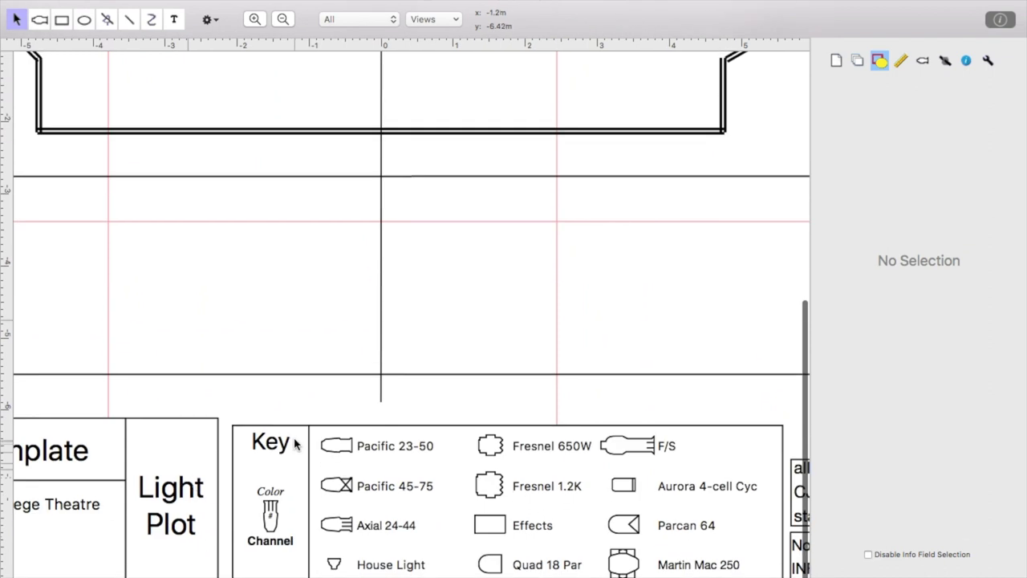
pyautogui.click(277, 465)
pyautogui.click(460, 411)
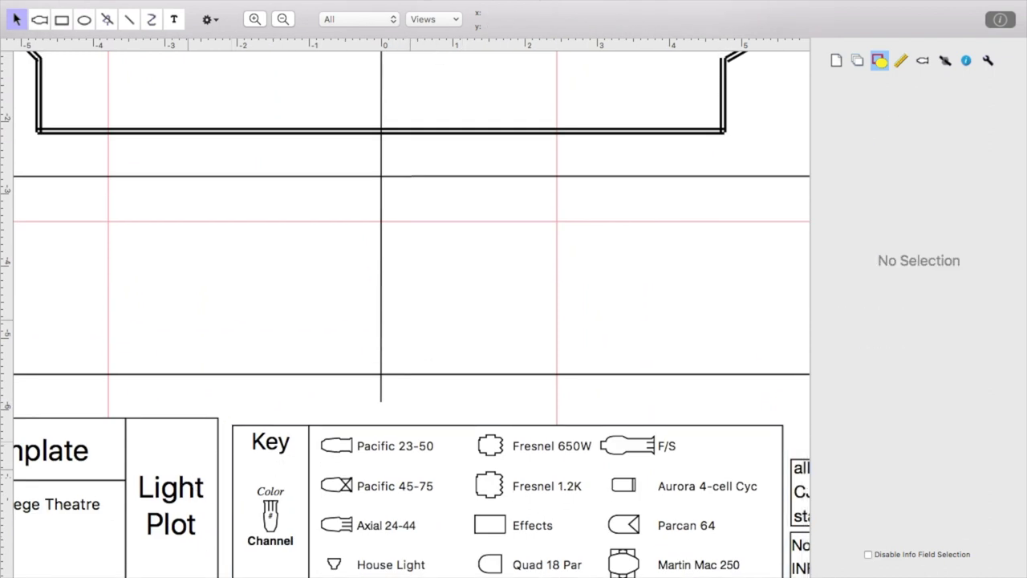
pyautogui.press('shift+super+slash')
pyautogui.write('Key')
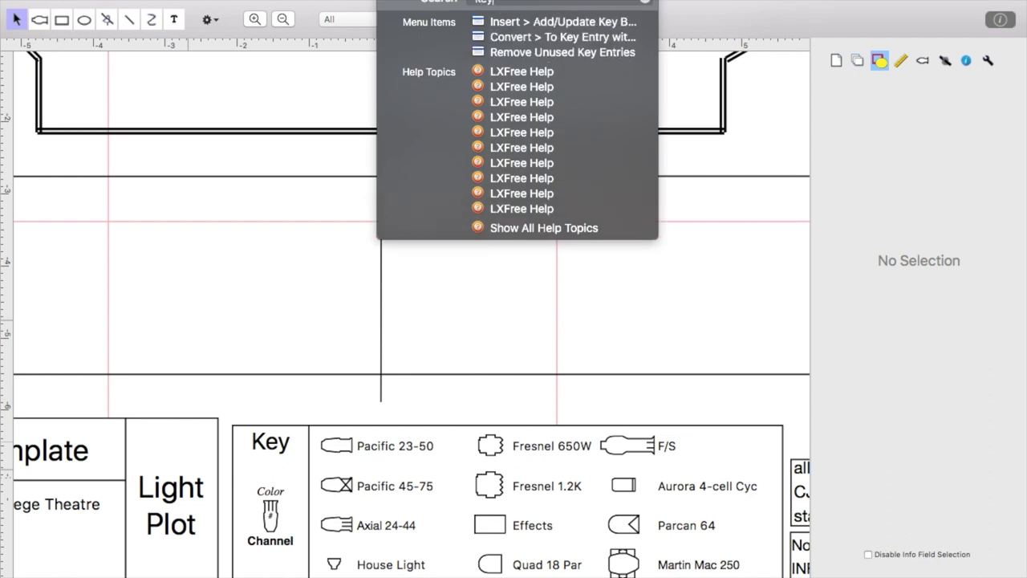
pyautogui.press('Down')
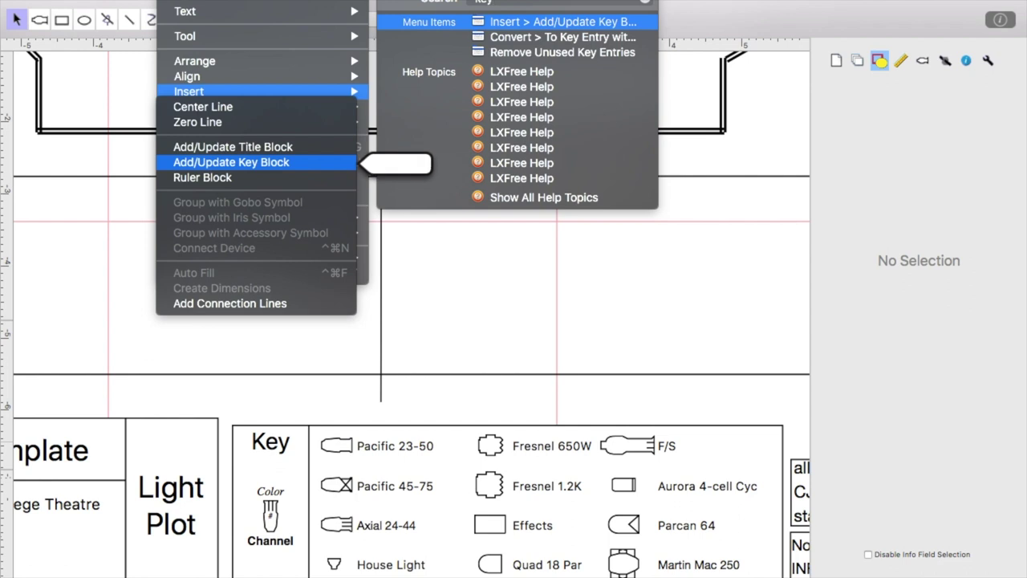
pyautogui.press('BackSpace')
pyautogui.press('BackSpace')
pyautogui.press('BackSpace')
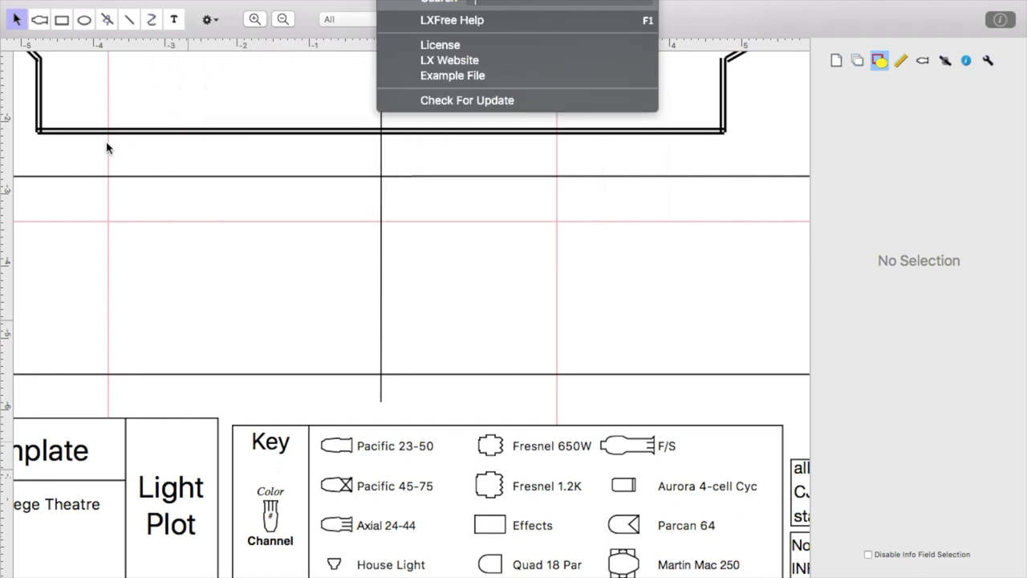
# Search the commands for 'title' to locate Insert > Add/Update Title Block.
pyautogui.click(213, 340)
pyautogui.hscroll(-10, 213, 339)
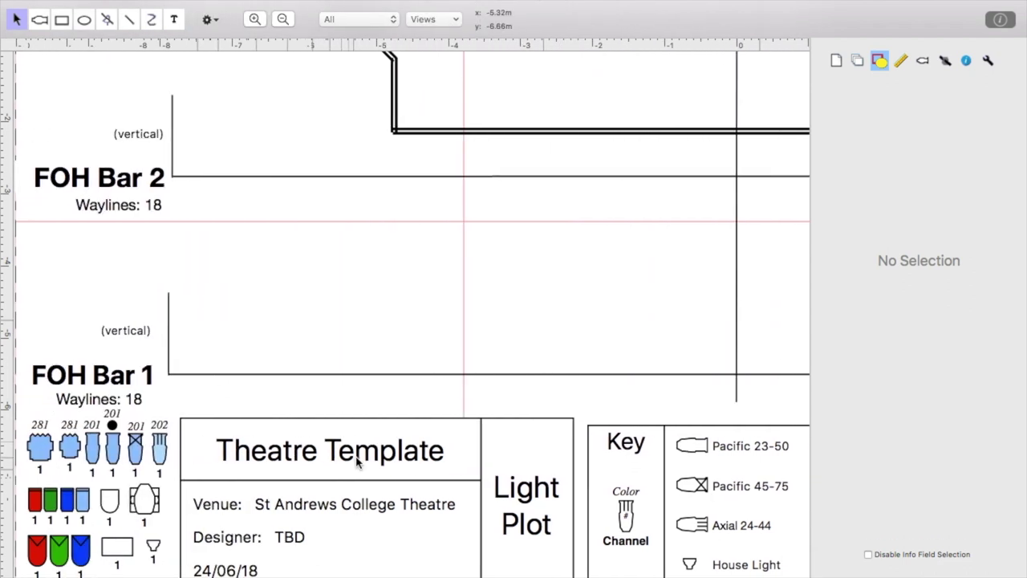
pyautogui.press('super+shift+slash')
pyautogui.write('title')
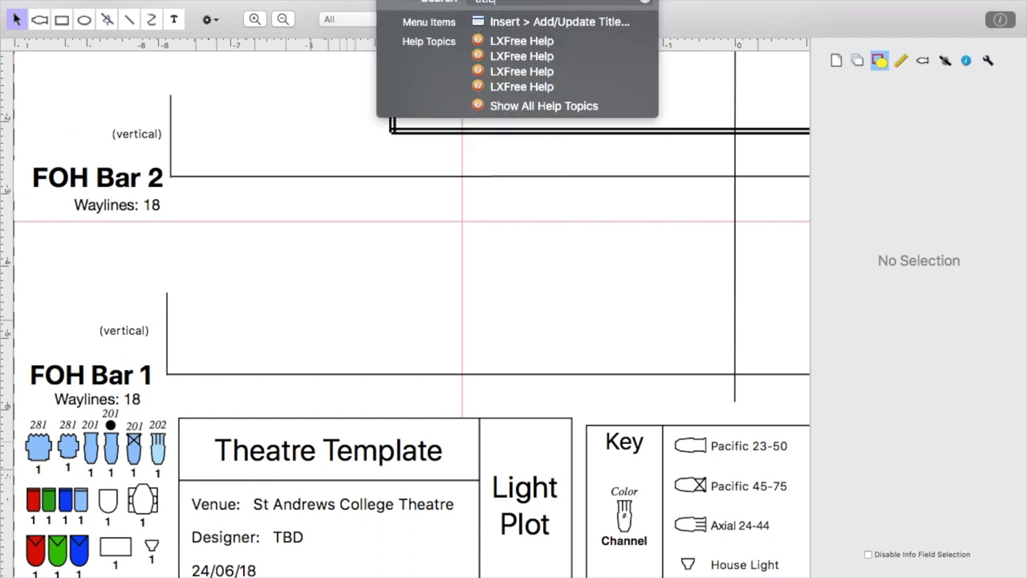
pyautogui.press('Down')
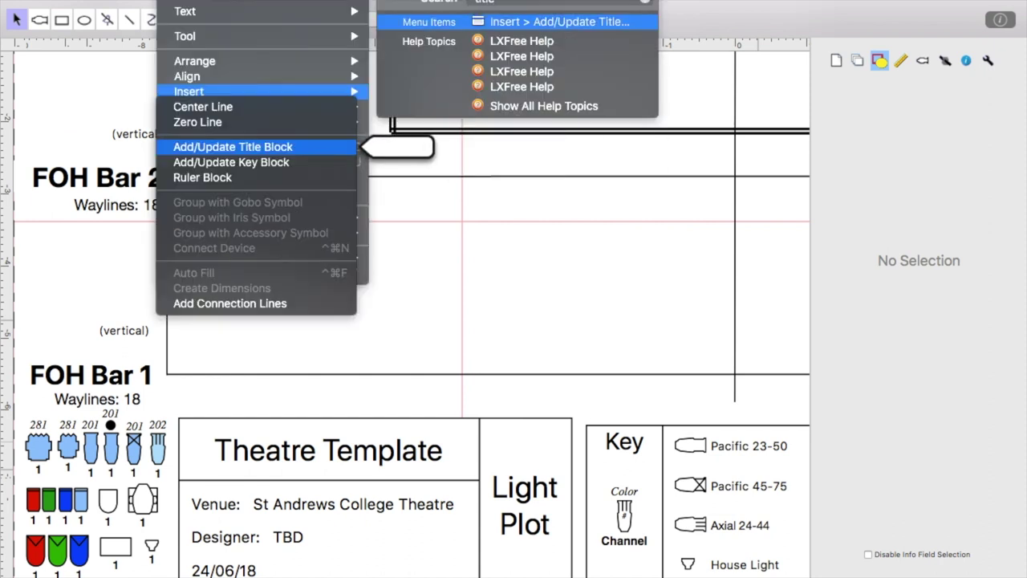
pyautogui.click(403, 195)
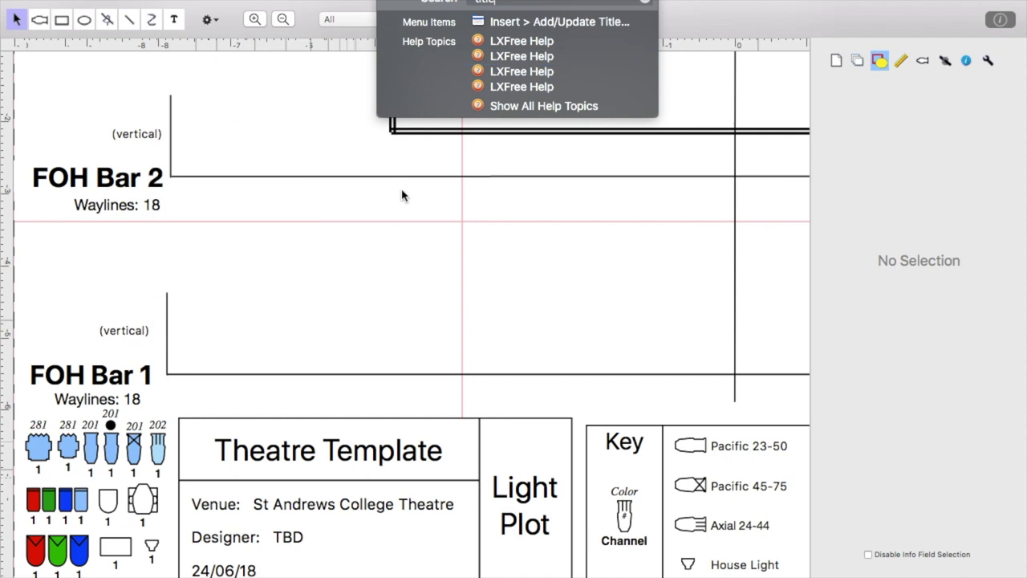
# Edit the Theatre Template title text, then select the title block in the document inspector.
pyautogui.doubleClick(369, 451)
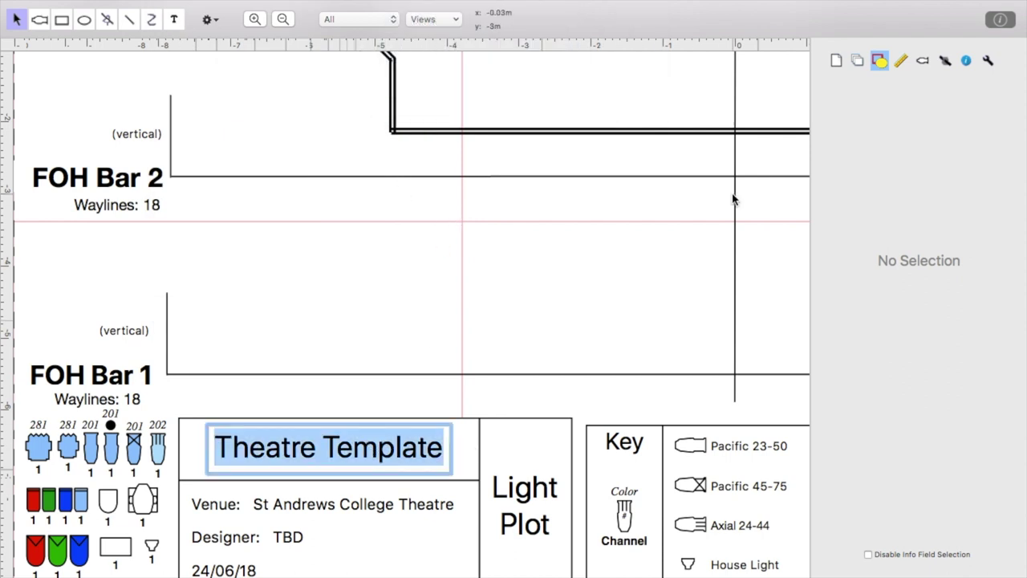
pyautogui.click(668, 237)
pyautogui.click(837, 61)
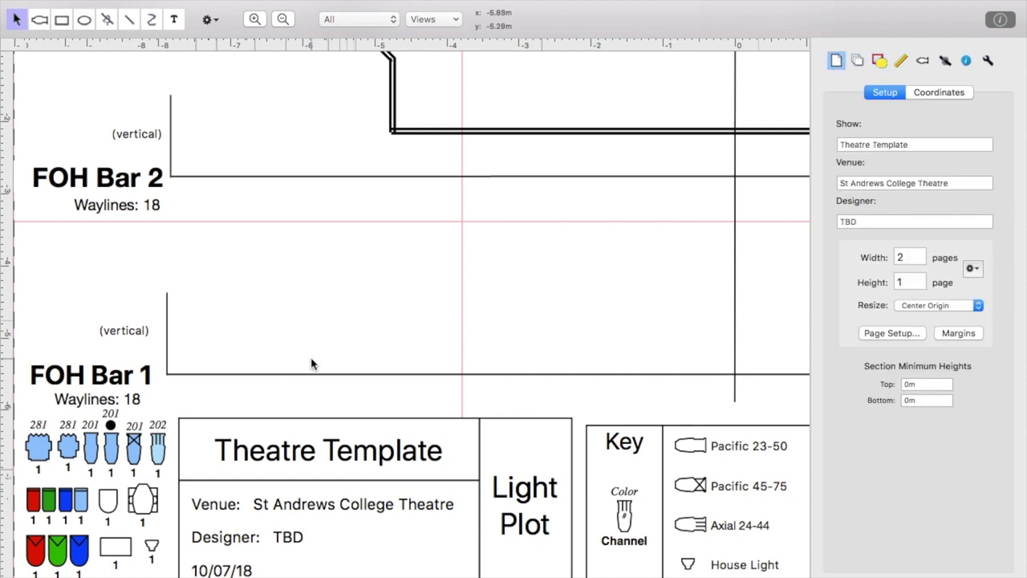
pyautogui.click(310, 451)
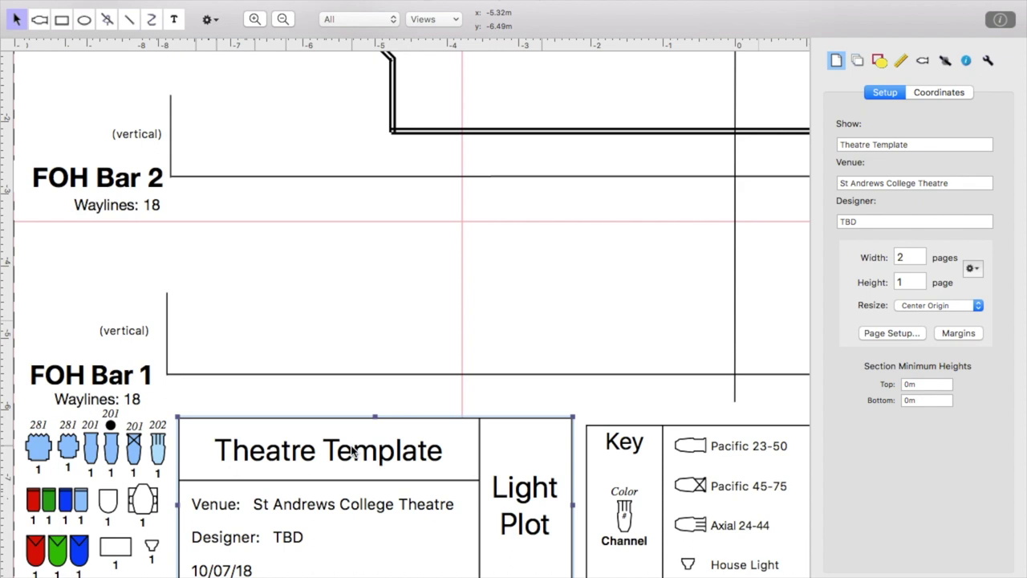
pyautogui.hscroll(10, 354, 451)
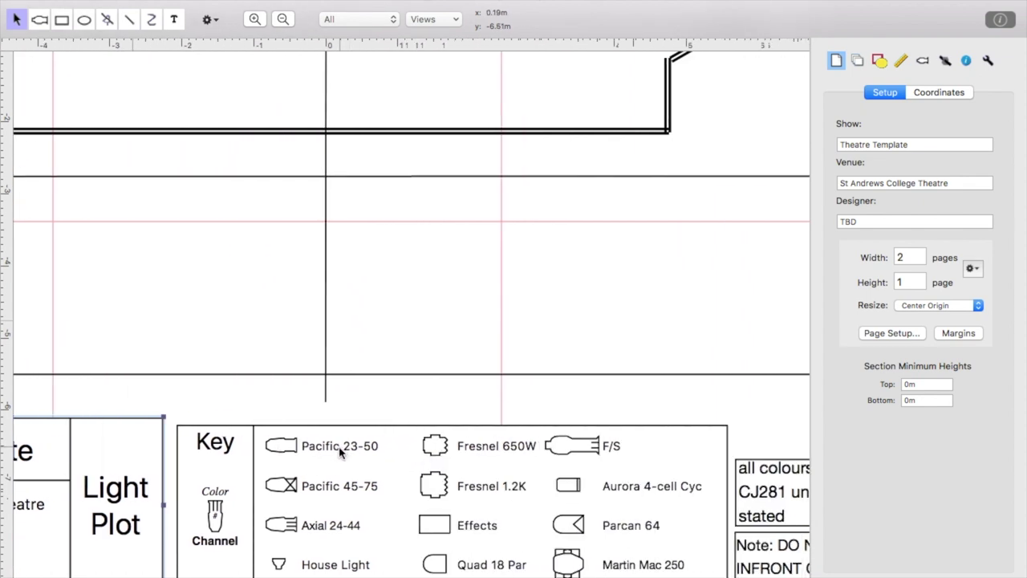
pyautogui.doubleClick(340, 452)
pyautogui.click(396, 441)
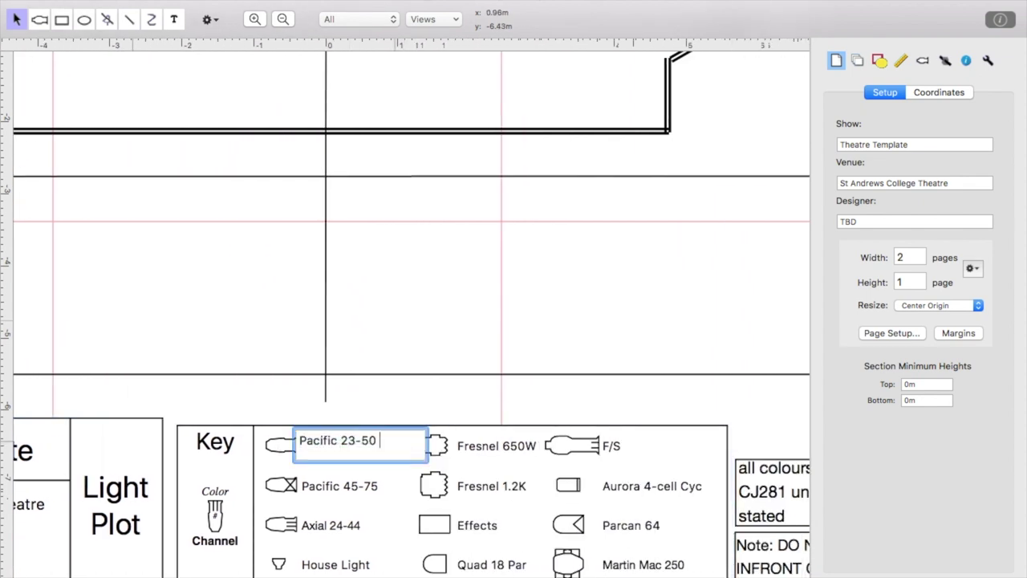
pyautogui.write('alkefj')
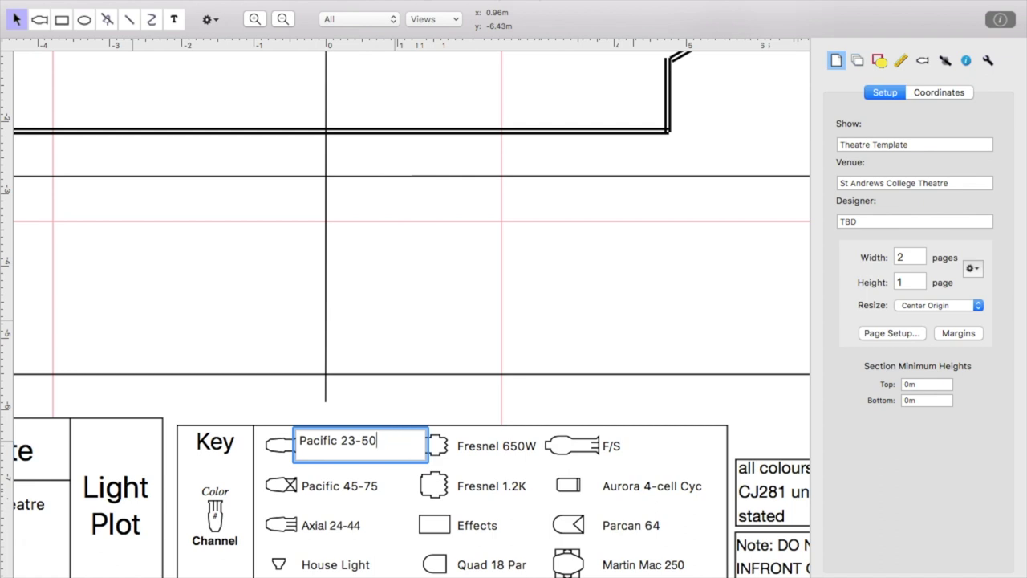
pyautogui.press('Escape')
pyautogui.hscroll(4, 460, 374)
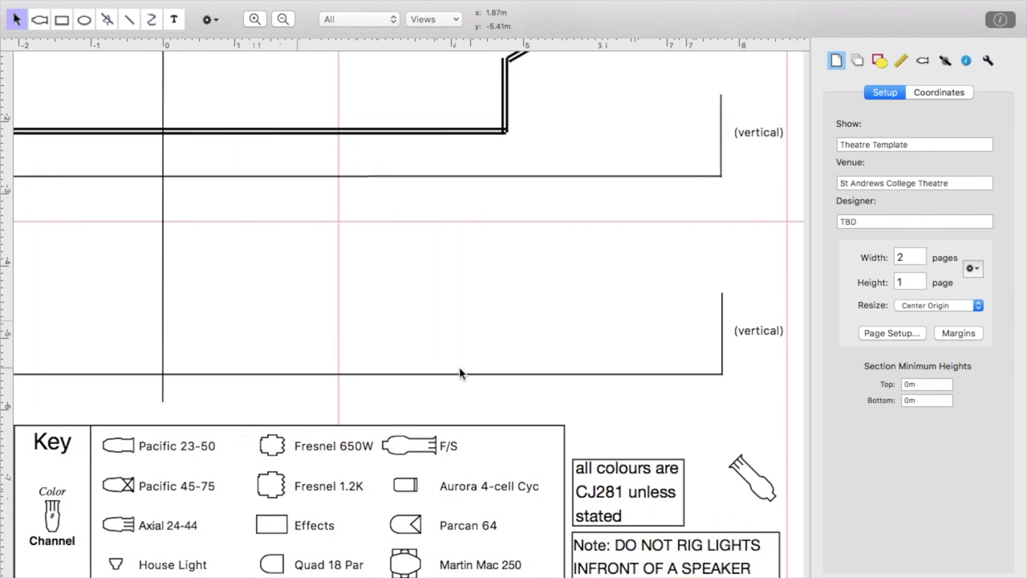
pyautogui.hscroll(-5, 460, 374)
pyautogui.hscroll(5, 562, 433)
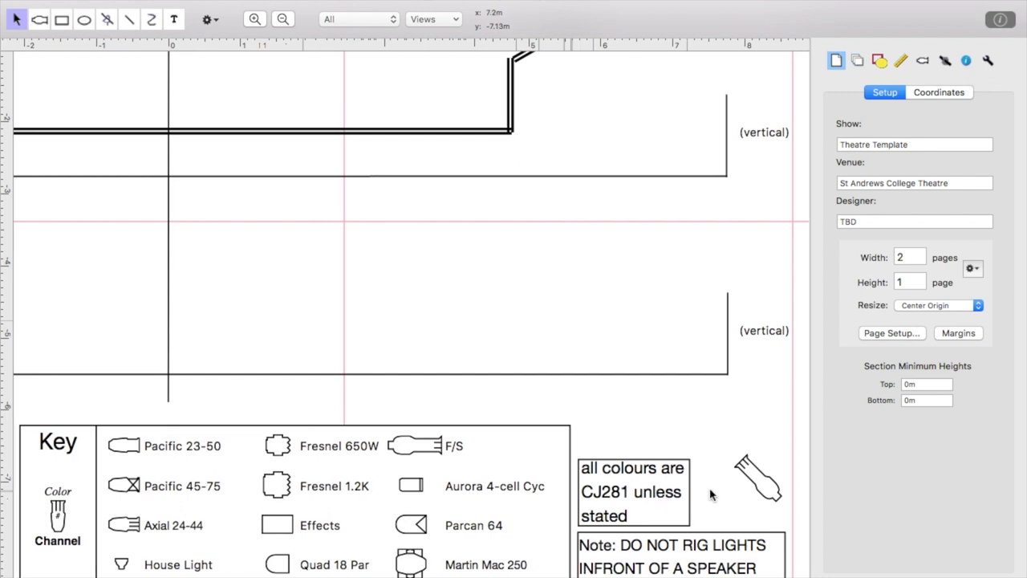
pyautogui.click(695, 440)
# Copy the 281 lantern symbol from the legend and place it on FOH Bar 1.
pyautogui.scroll(10, 672, 433)
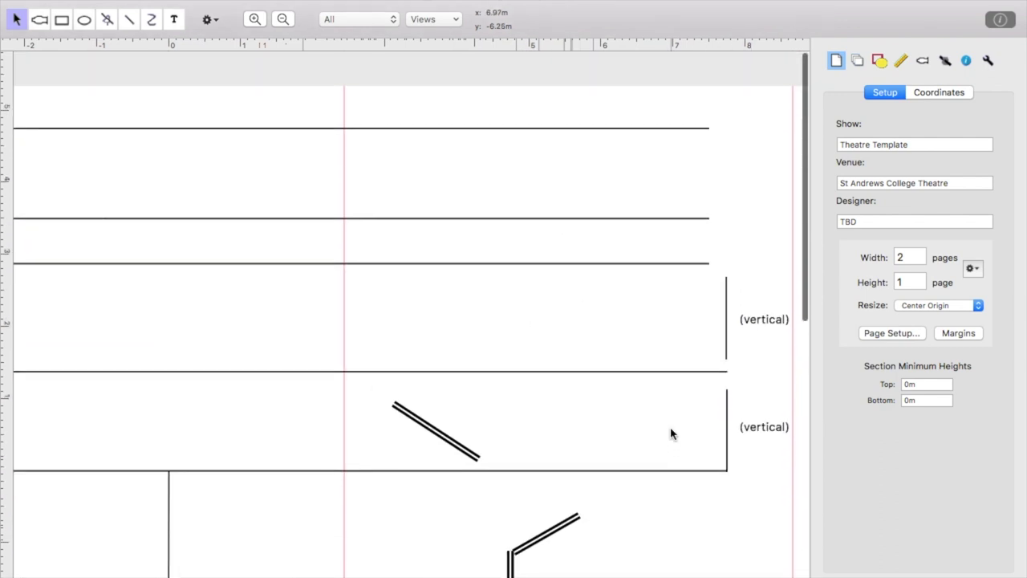
pyautogui.hscroll(-10, 671, 433)
pyautogui.scroll(-10, 672, 434)
pyautogui.scroll(2, 481, 481)
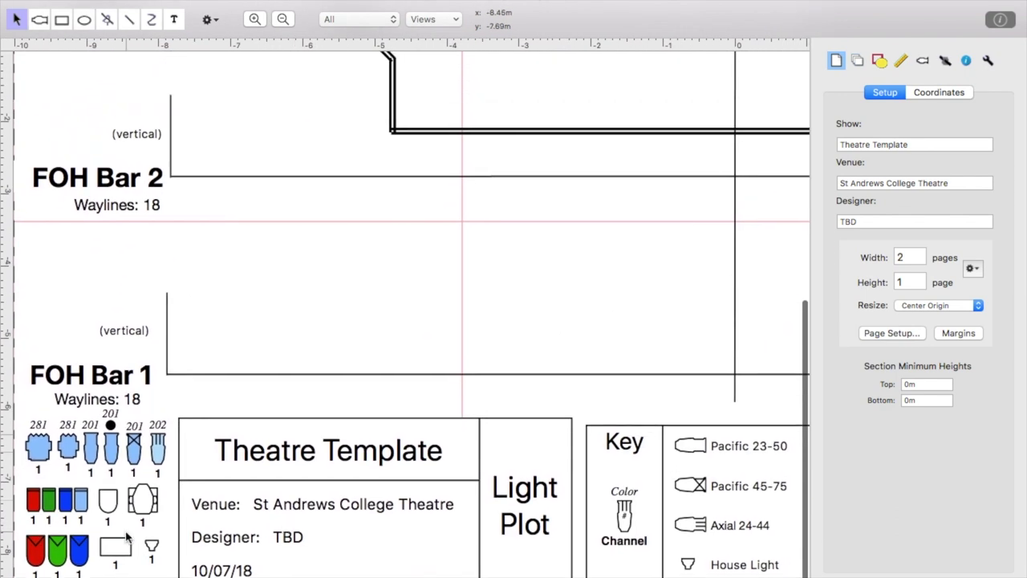
pyautogui.scroll(3, 129, 538)
pyautogui.scroll(3, 53, 550)
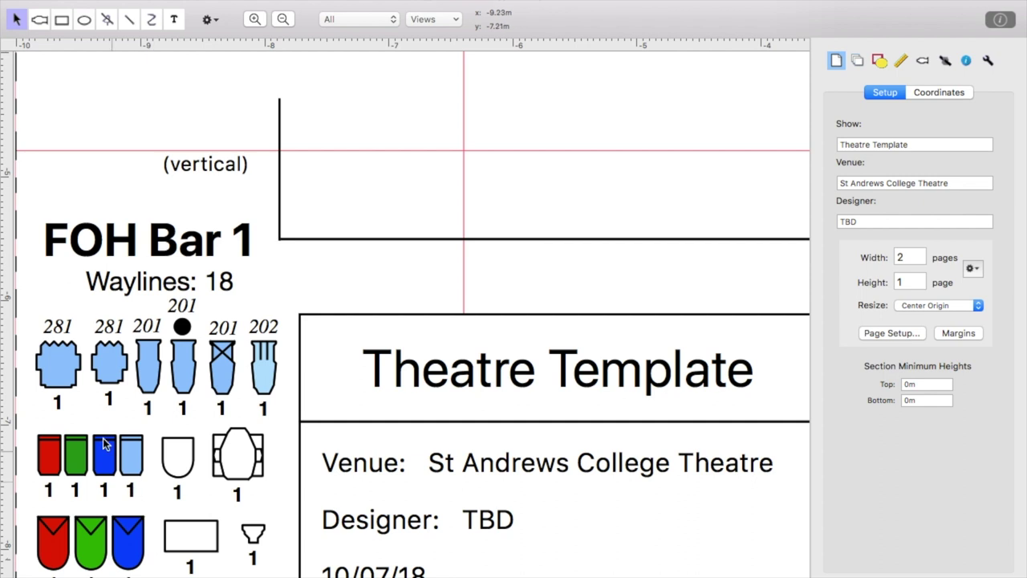
pyautogui.click(66, 374)
pyautogui.scroll(-2, 351, 305)
pyautogui.press('super+v')
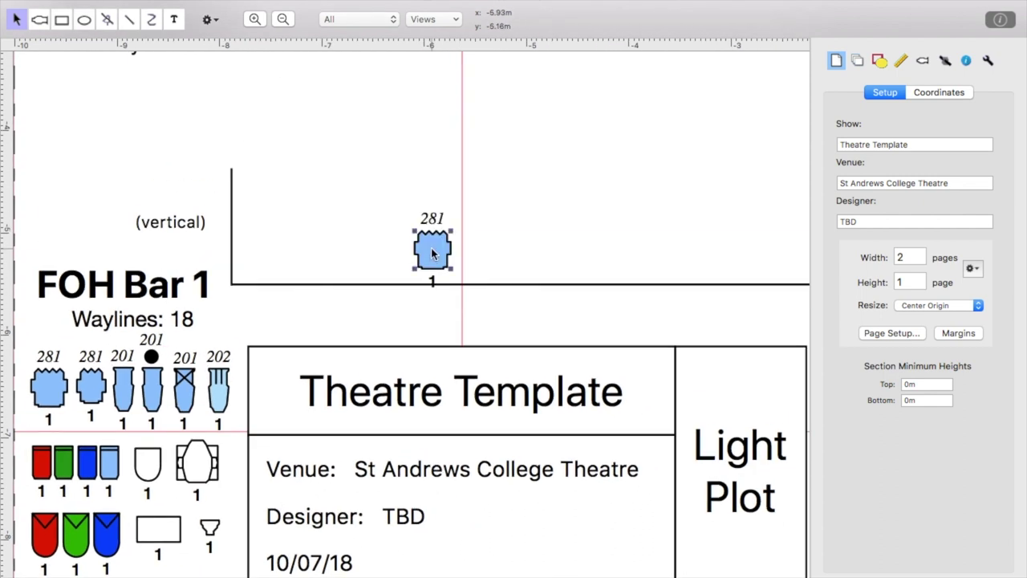
pyautogui.moveTo(432, 254); pyautogui.dragTo(622, 286)
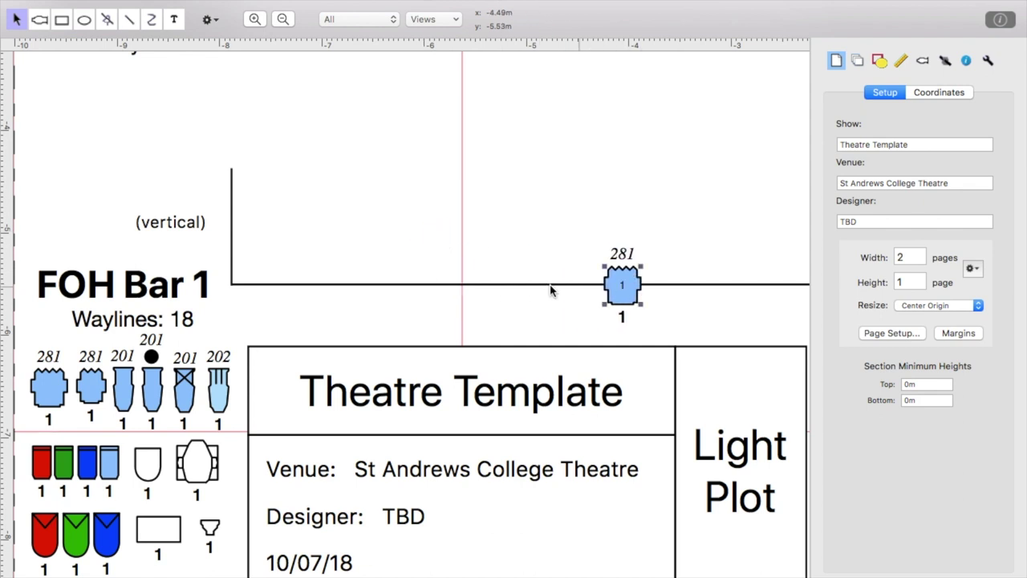
pyautogui.hscroll(5, 525, 291)
pyautogui.hscroll(-5, 328, 273)
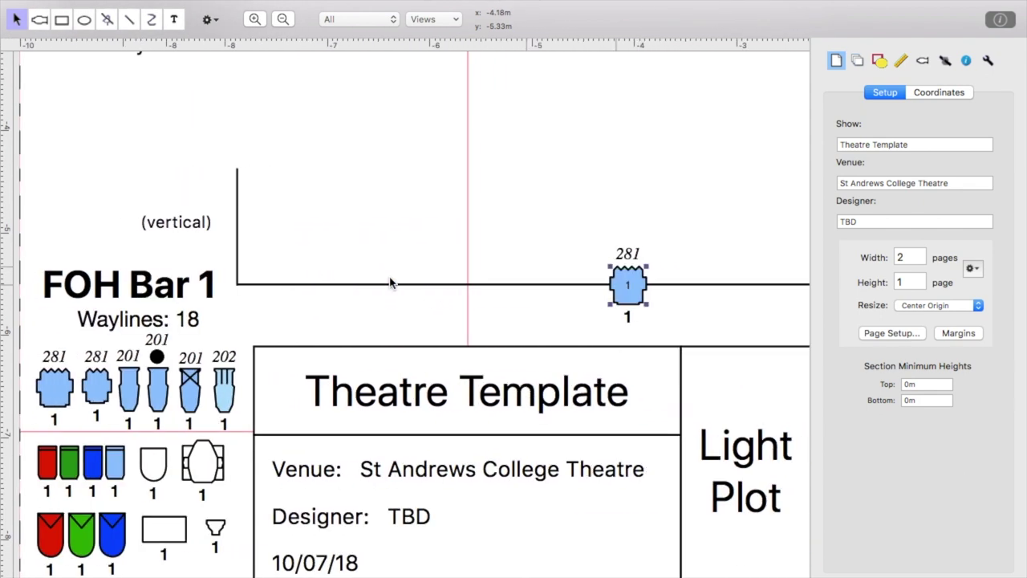
# Add two more 281 fixtures along FOH Bar 1 and select fixtures 3 and 2.
pyautogui.click(56, 390)
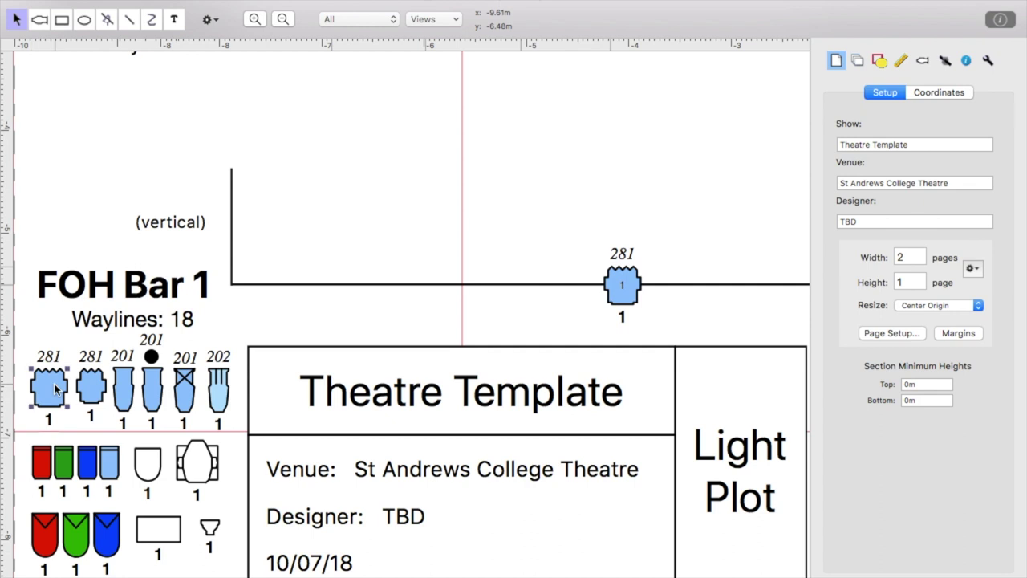
pyautogui.hscroll(5, 328, 360)
pyautogui.press('super+v')
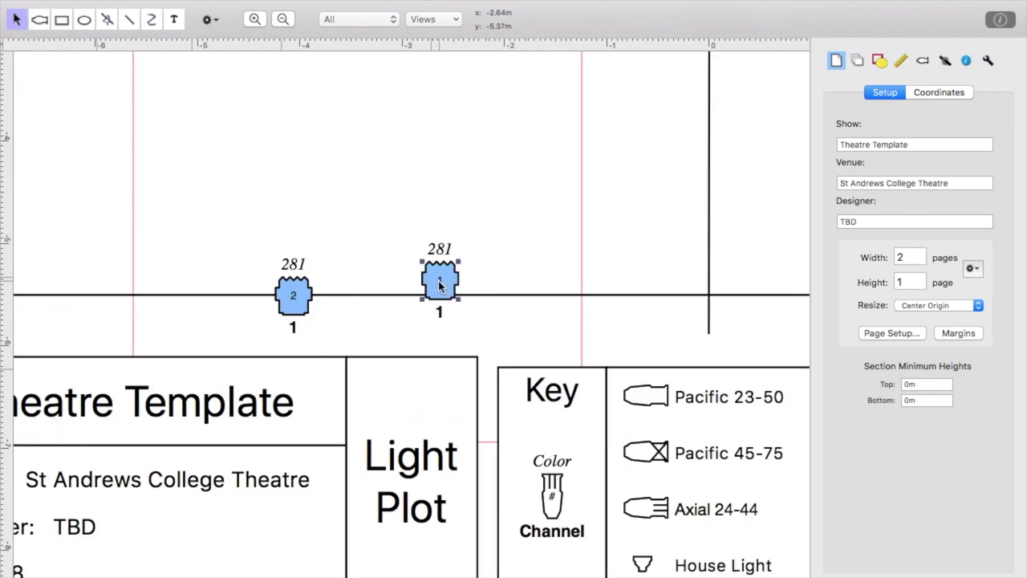
pyautogui.moveTo(450, 280); pyautogui.dragTo(695, 304)
pyautogui.press('super+v')
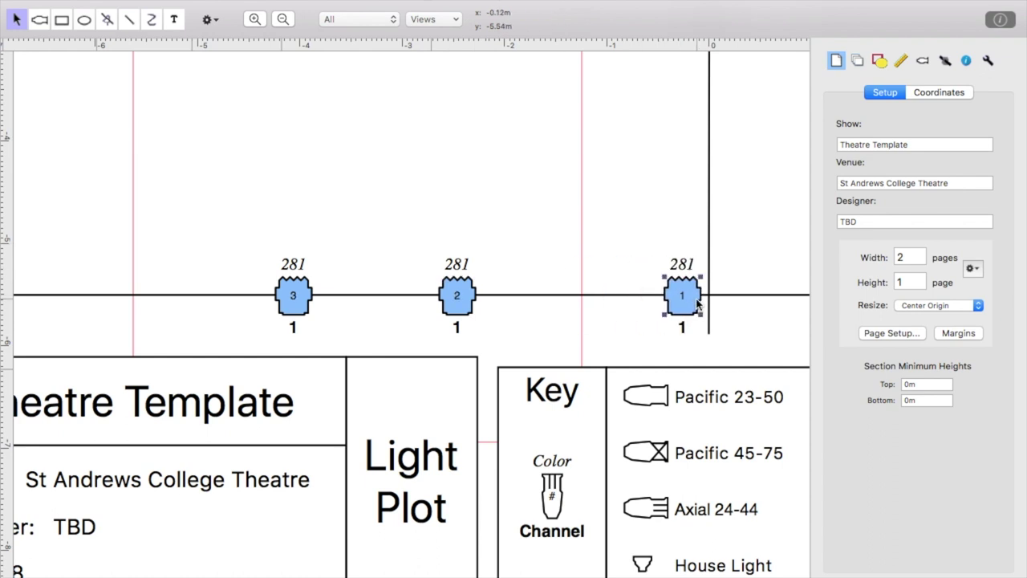
pyautogui.moveTo(472, 296); pyautogui.dragTo(485, 294)
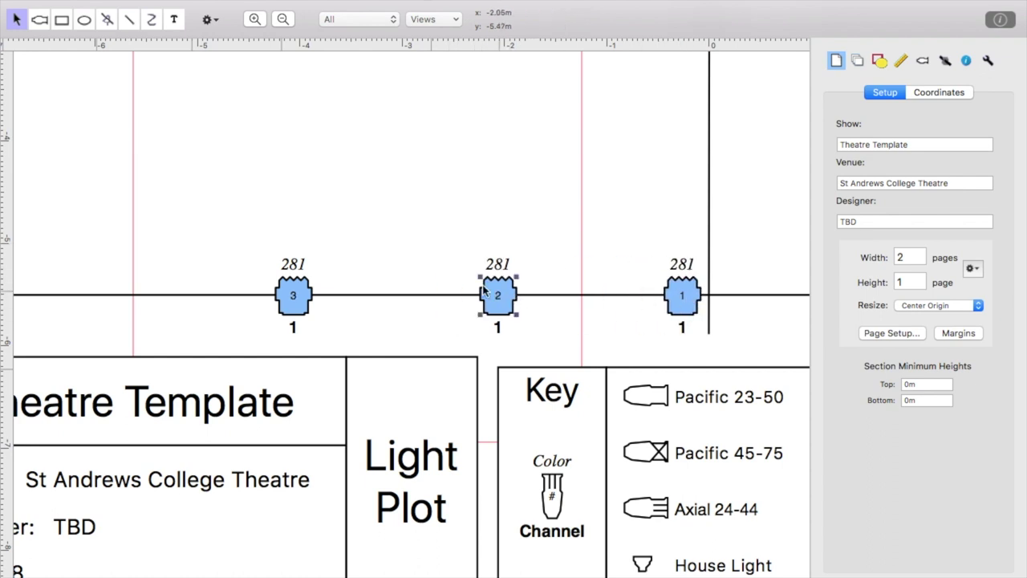
pyautogui.moveTo(249, 247); pyautogui.dragTo(530, 290)
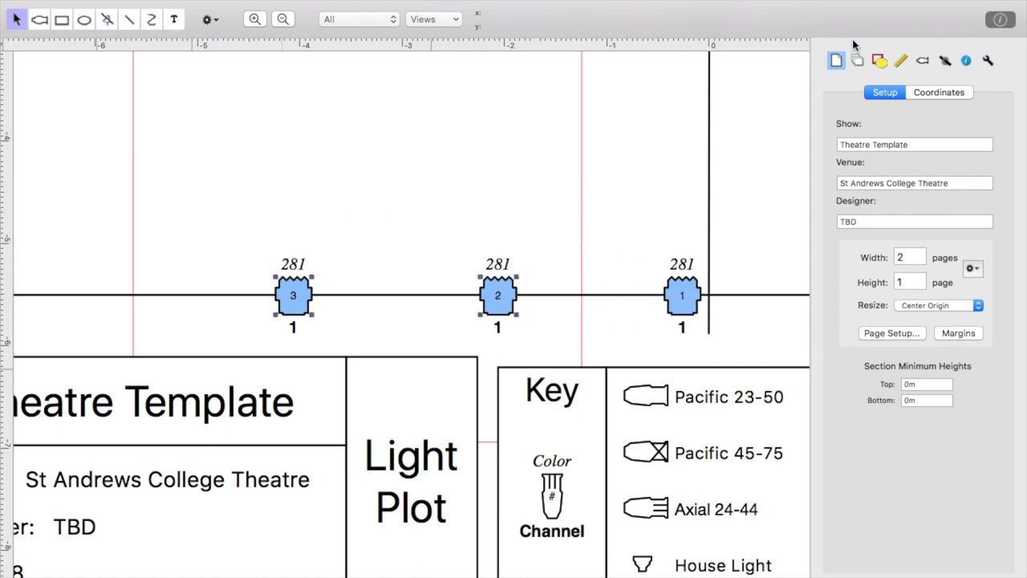
# Mirror the two selected fixtures left to right and dismiss the outside-the-plot warning.
pyautogui.click(988, 61)
pyautogui.click(985, 123)
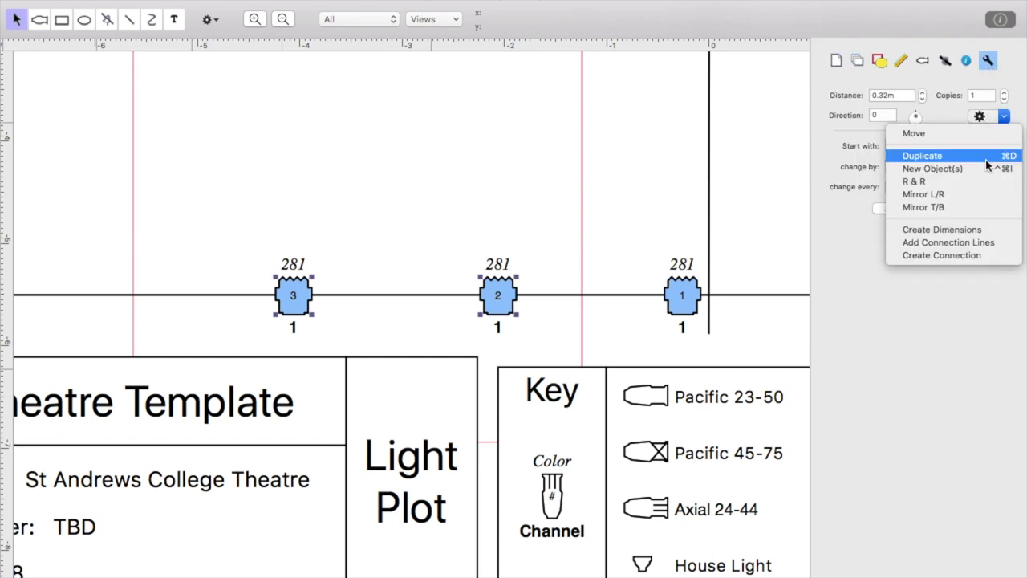
pyautogui.click(923, 194)
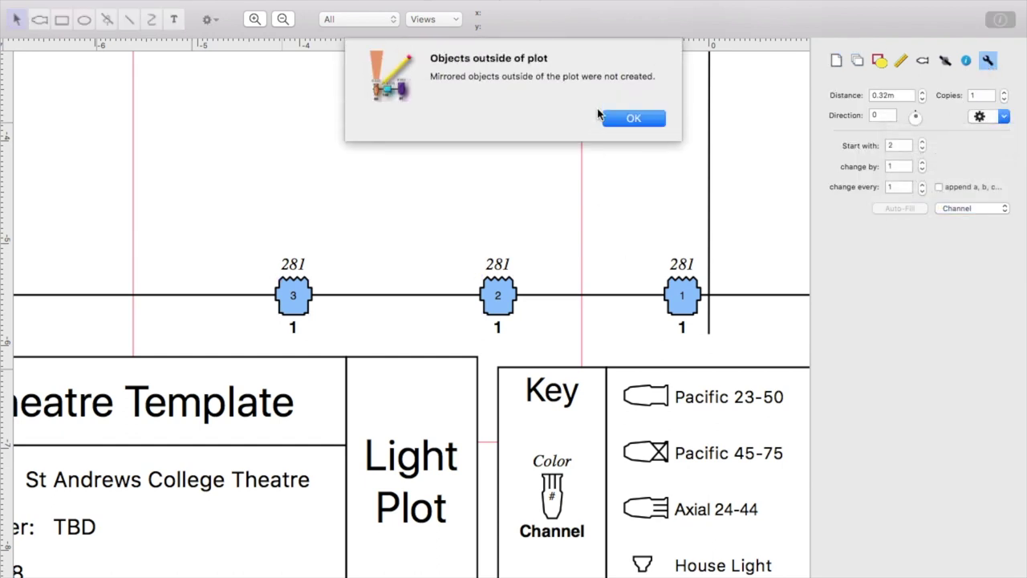
pyautogui.click(610, 118)
pyautogui.scroll(-3, 503, 172)
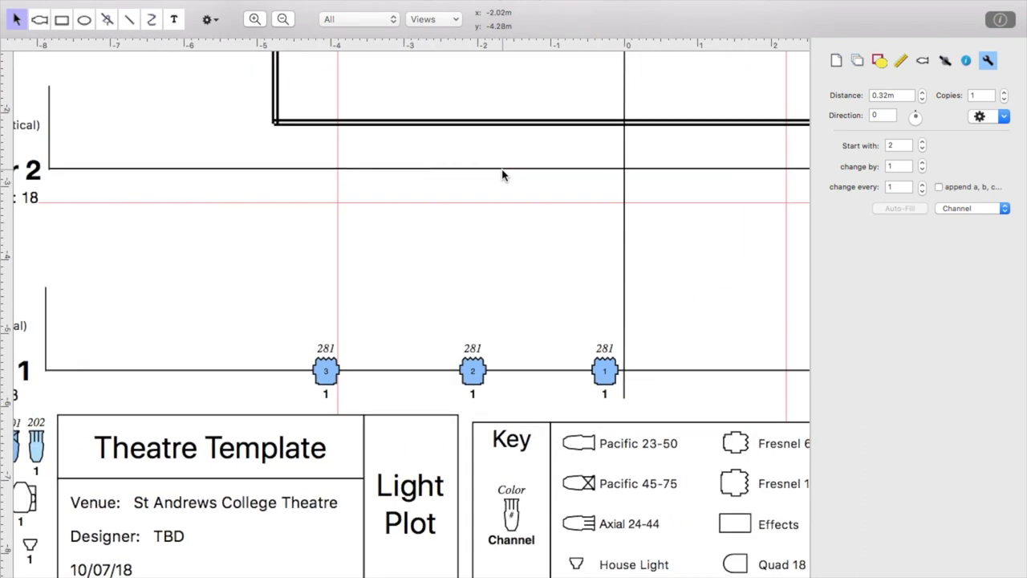
pyautogui.hscroll(5, 503, 173)
pyautogui.hscroll(-3, 502, 172)
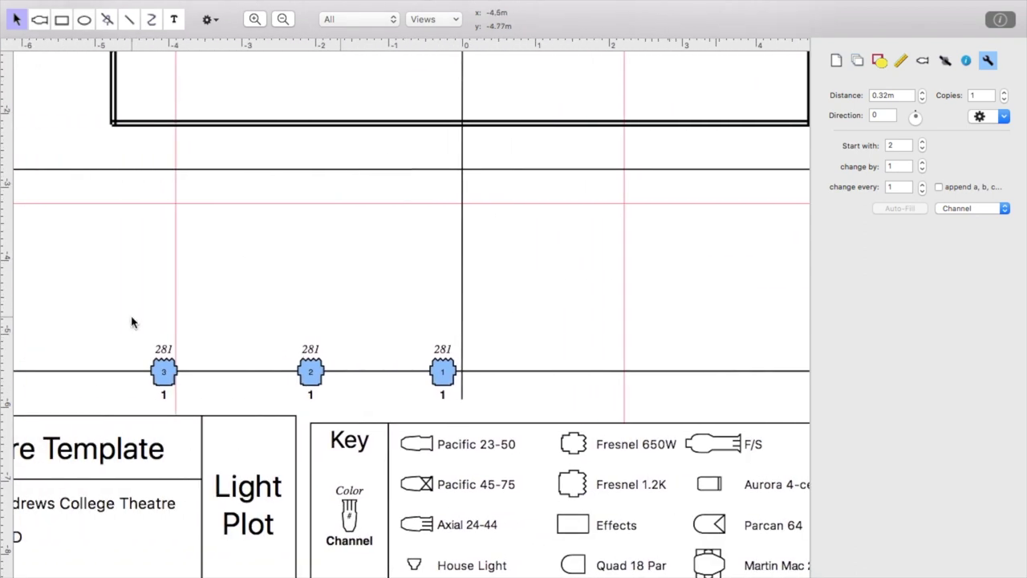
pyautogui.moveTo(132, 322); pyautogui.dragTo(313, 368)
pyautogui.click(344, 348)
# Launch Microsoft Word from Spotlight search by typing 'word'.
pyautogui.scroll(-2, 343, 346)
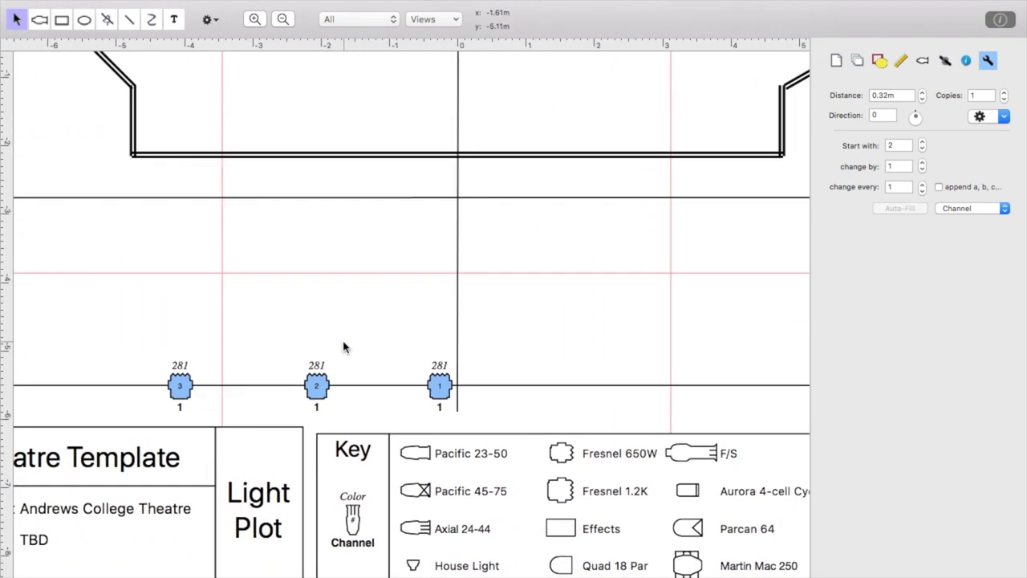
pyautogui.scroll(-2, 344, 347)
pyautogui.hscroll(-3, 287, 376)
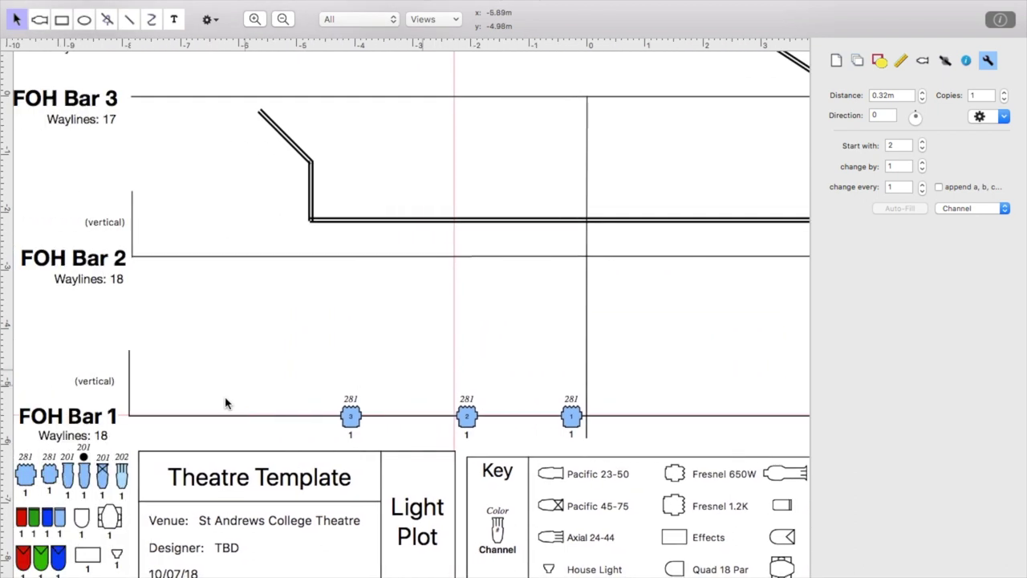
pyautogui.scroll(3, 76, 482)
pyautogui.hscroll(-3, 75, 482)
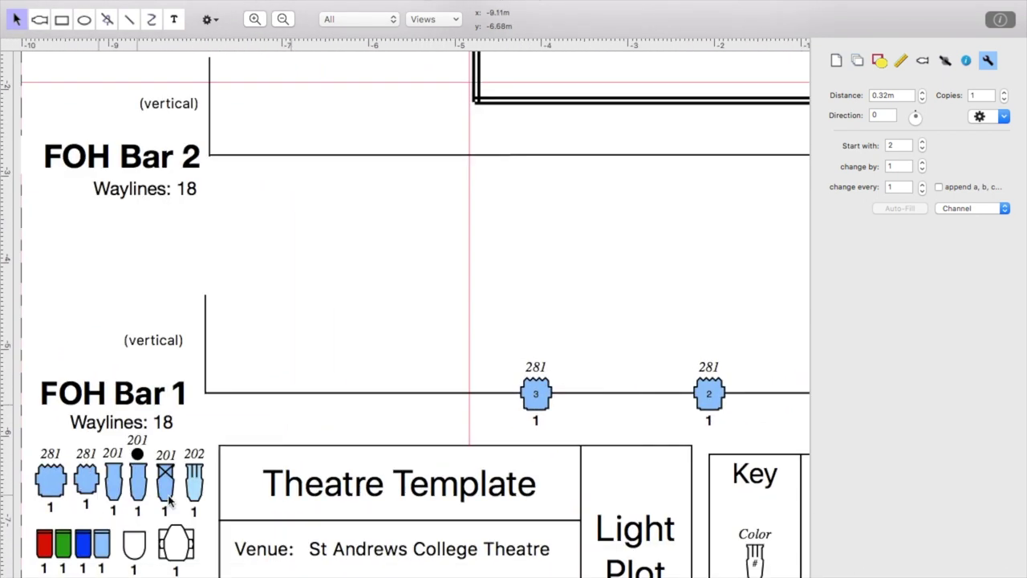
pyautogui.scroll(-3, 168, 501)
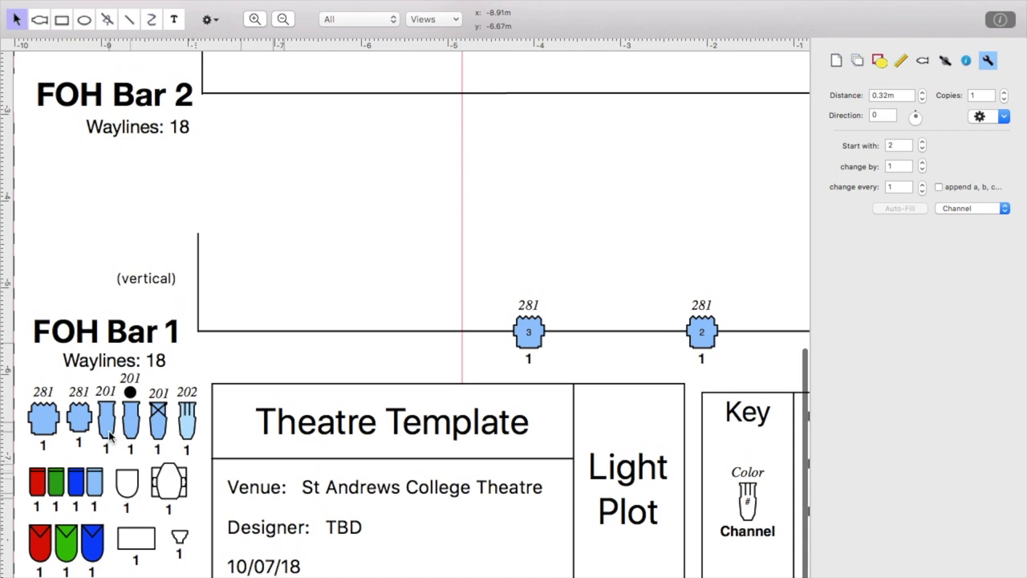
pyautogui.press('super+space')
pyautogui.write('word')
pyautogui.press('Return')
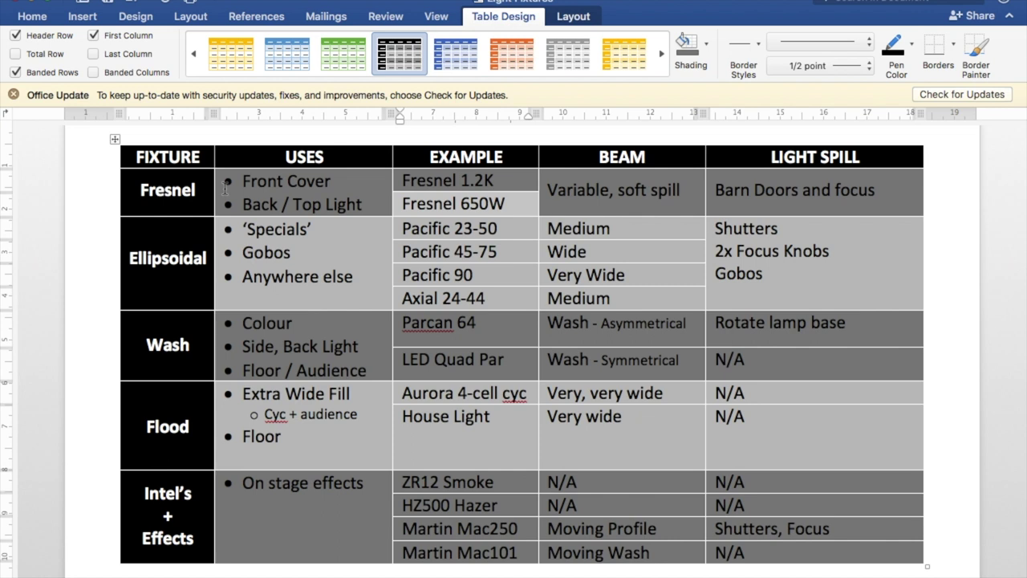
pyautogui.click(143, 189)
pyautogui.moveTo(500, 183); pyautogui.dragTo(401, 183)
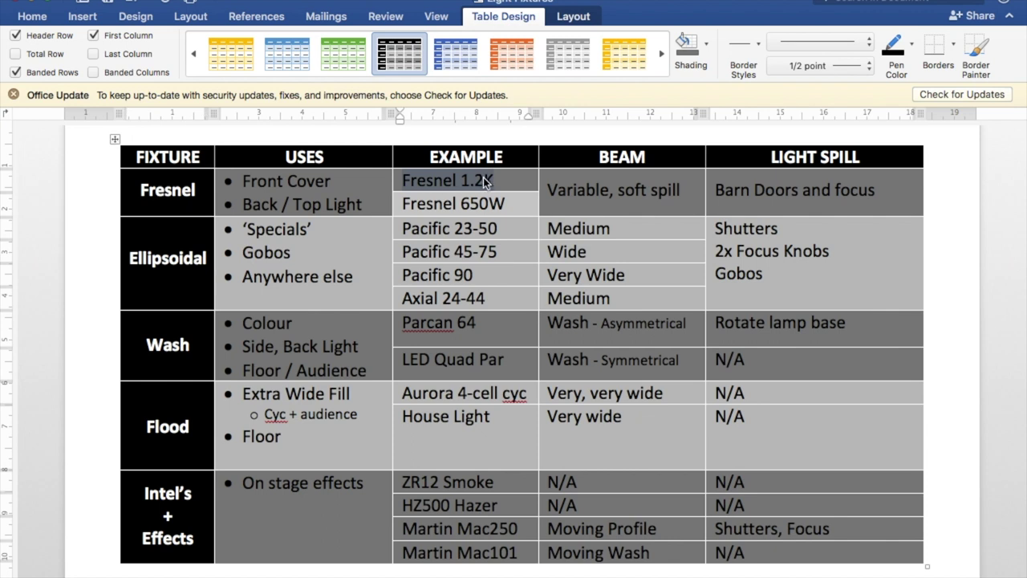
pyautogui.click(513, 205)
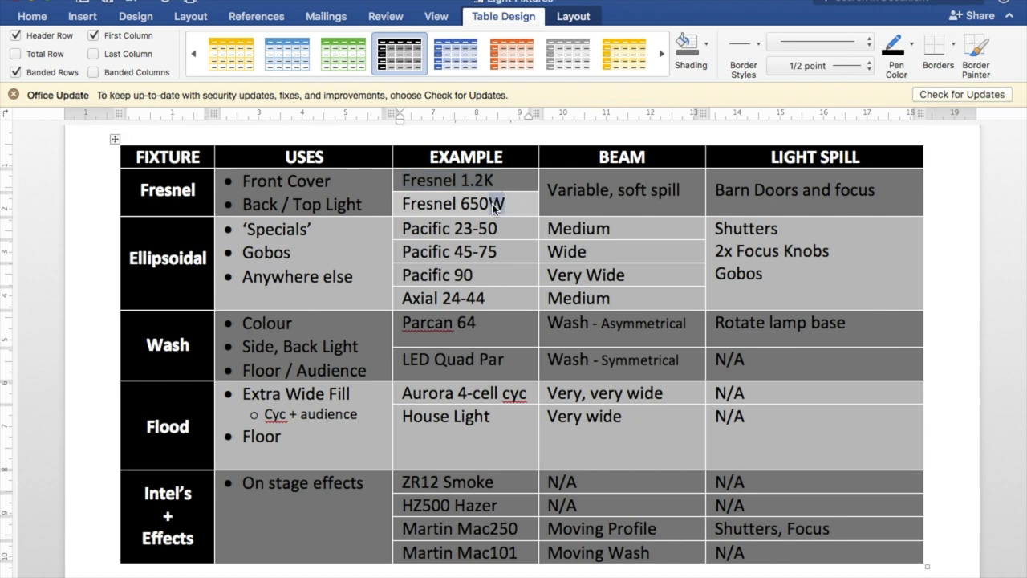
pyautogui.click(373, 181)
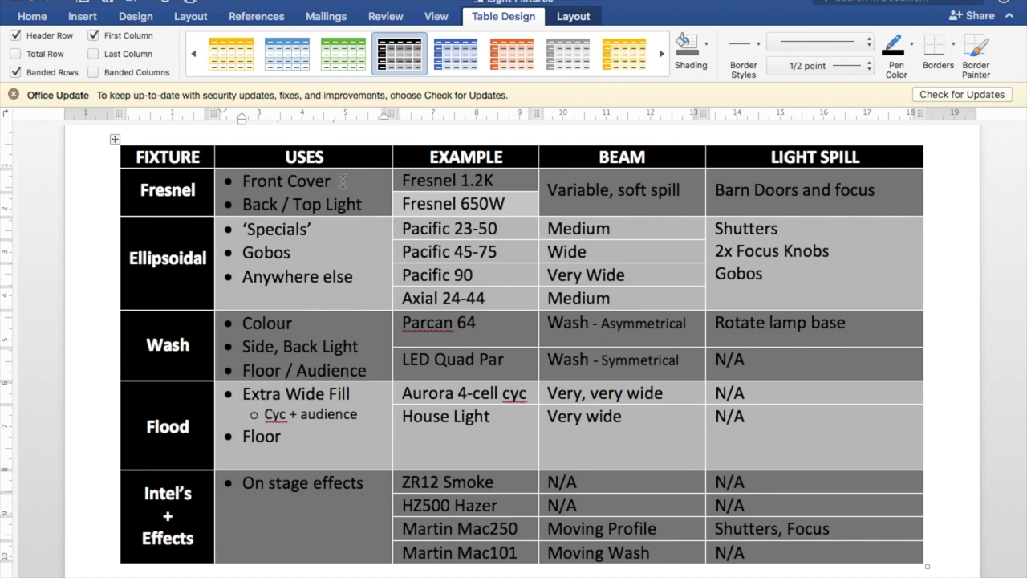
pyautogui.moveTo(343, 180); pyautogui.dragTo(282, 180)
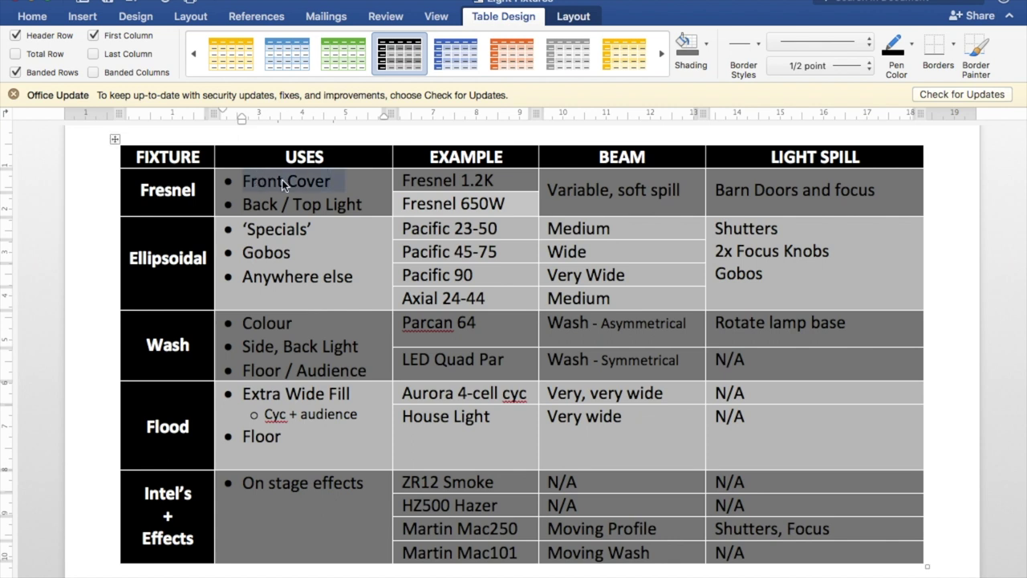
pyautogui.click(346, 183)
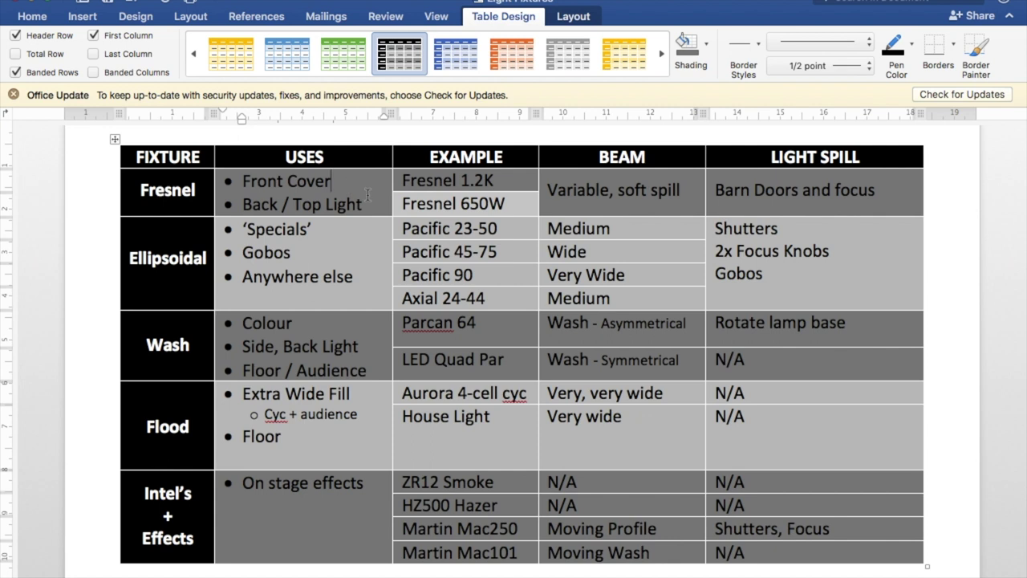
pyautogui.click(369, 204)
pyautogui.moveTo(365, 203); pyautogui.dragTo(243, 204)
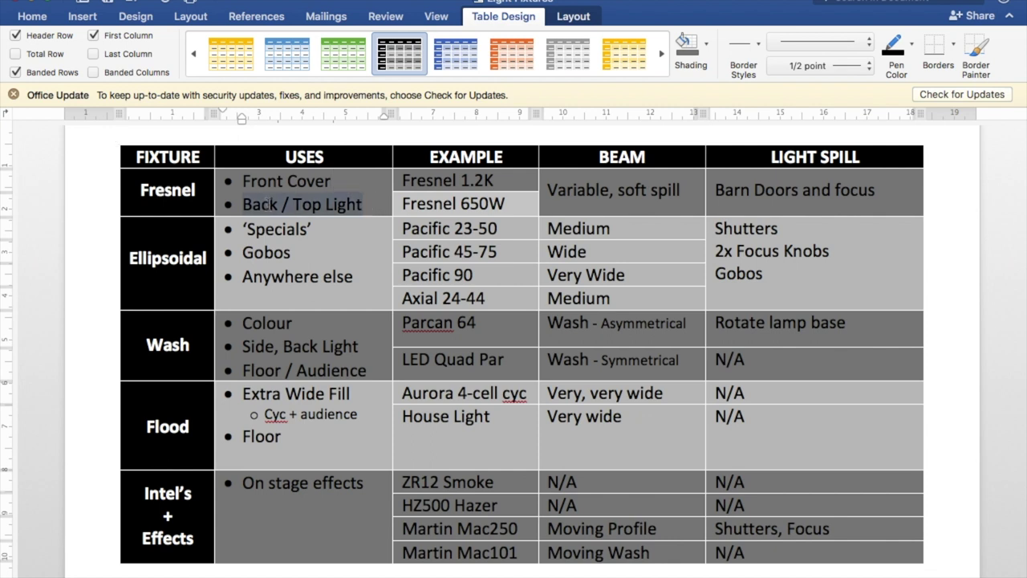
pyautogui.click(277, 203)
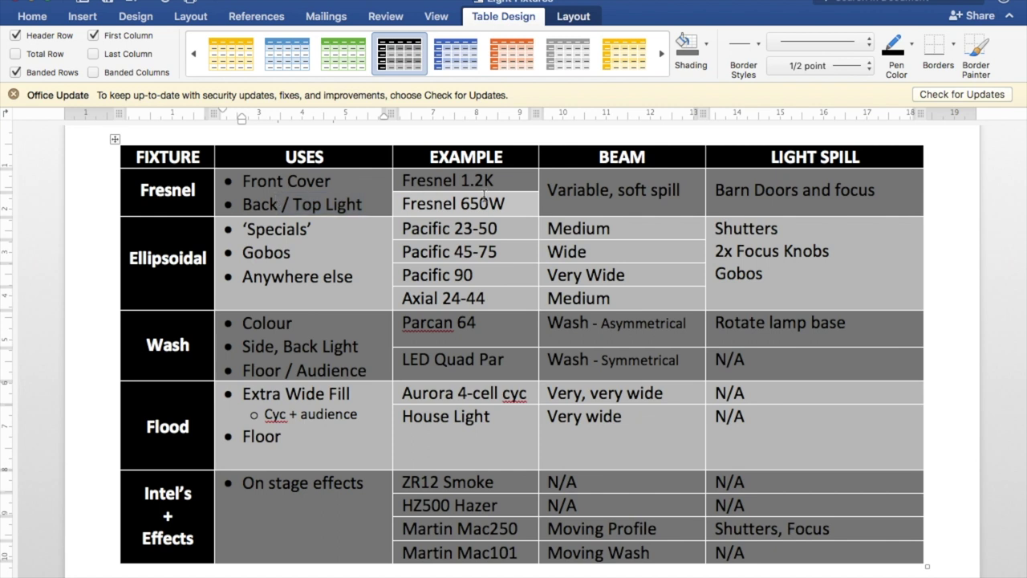
pyautogui.moveTo(493, 181); pyautogui.dragTo(403, 182)
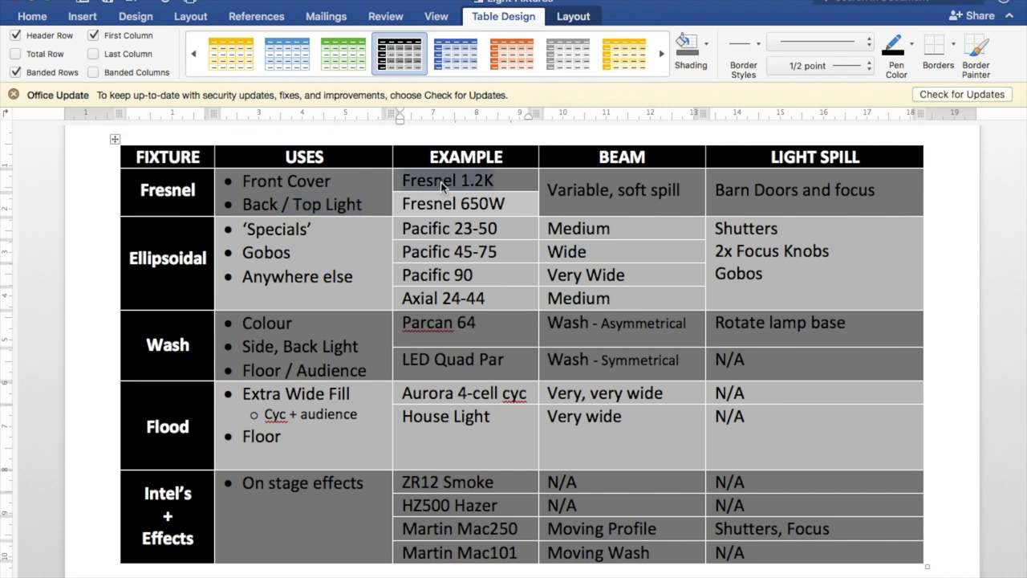
pyautogui.click(506, 181)
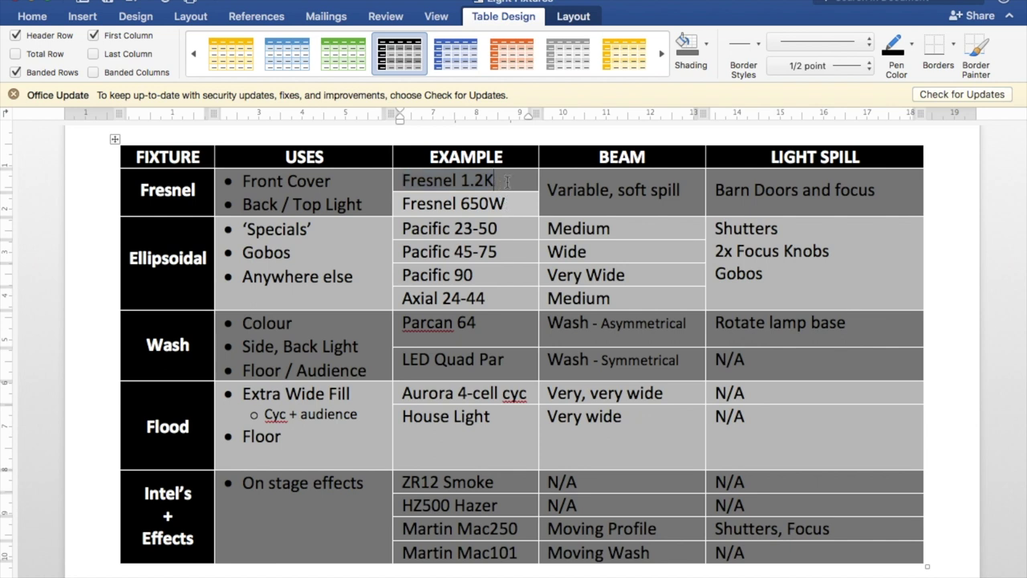
pyautogui.moveTo(511, 207); pyautogui.dragTo(459, 209)
pyautogui.click(514, 207)
pyautogui.click(587, 192)
pyautogui.scroll(1, 823, 195)
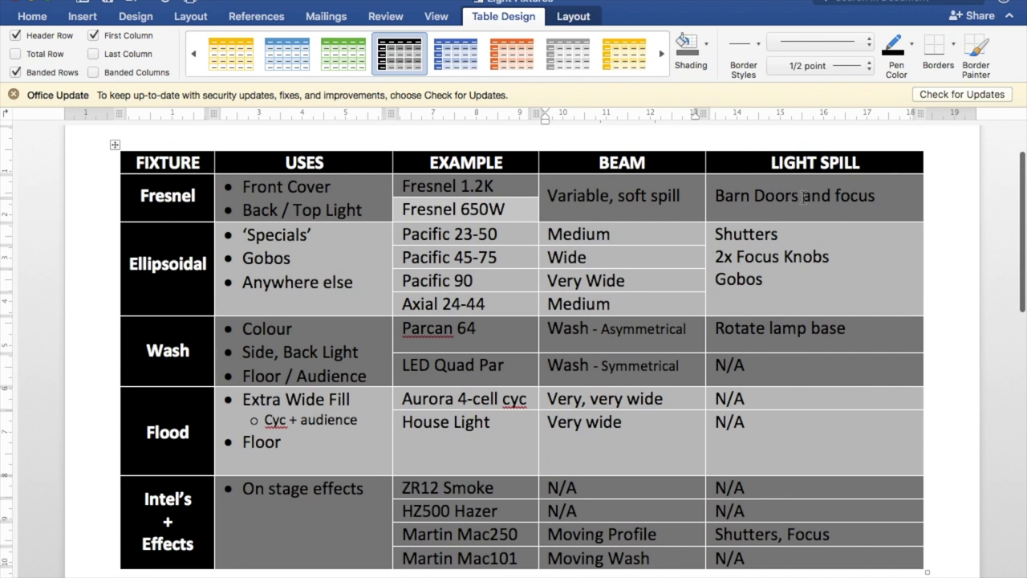
pyautogui.moveTo(801, 197); pyautogui.dragTo(736, 197)
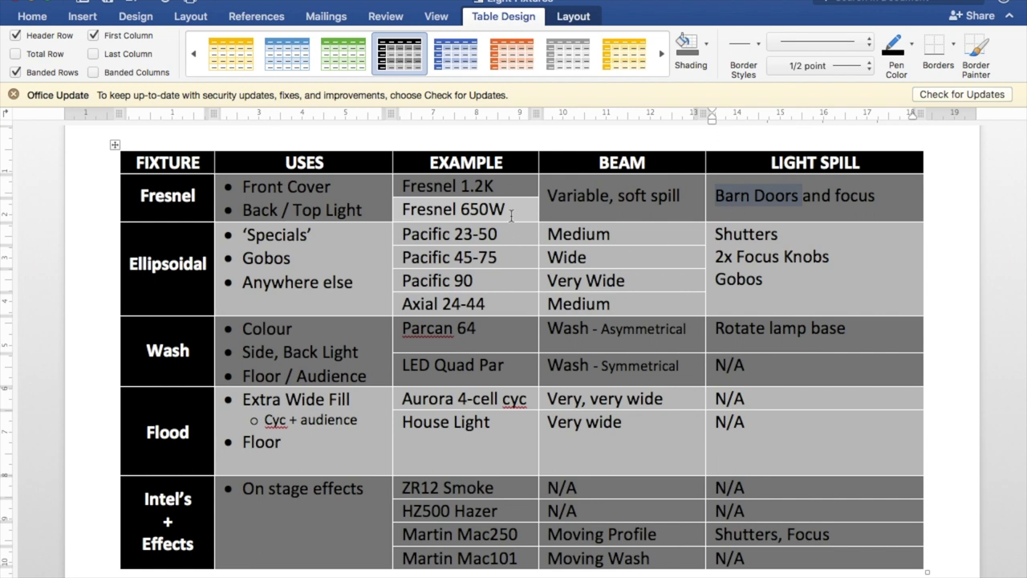
pyautogui.moveTo(510, 215); pyautogui.dragTo(475, 190)
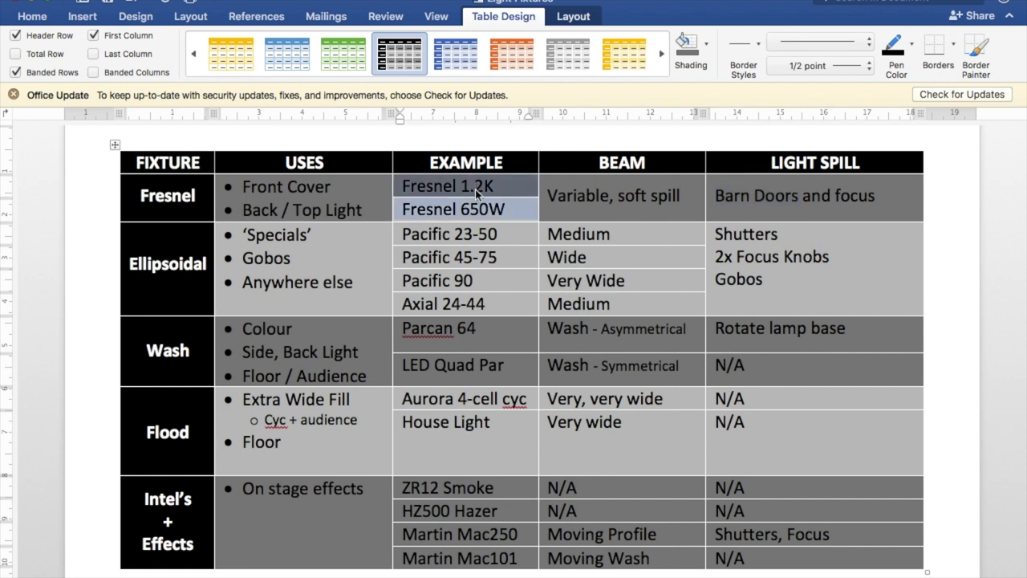
pyautogui.click(206, 263)
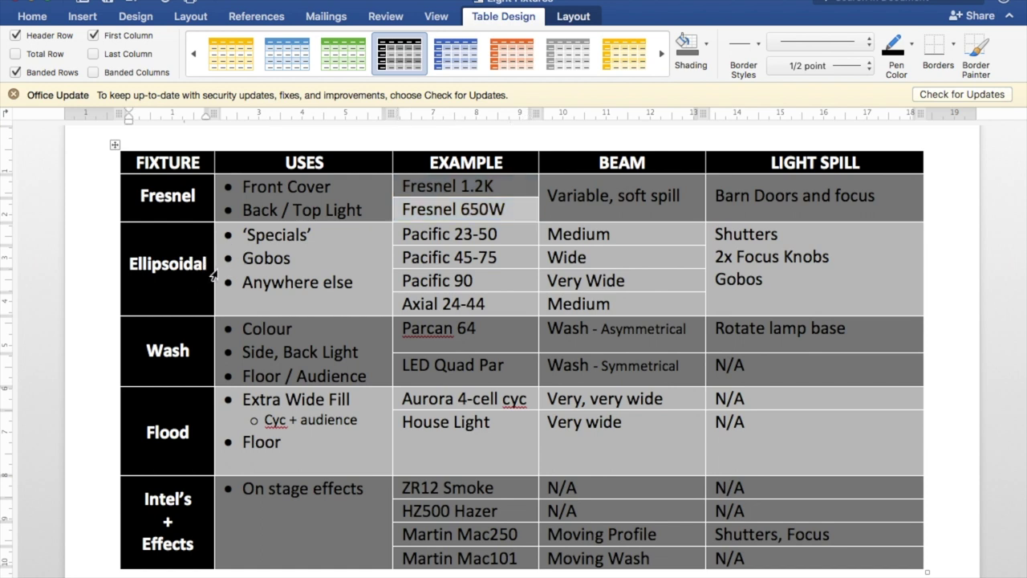
pyautogui.moveTo(205, 264); pyautogui.dragTo(129, 264)
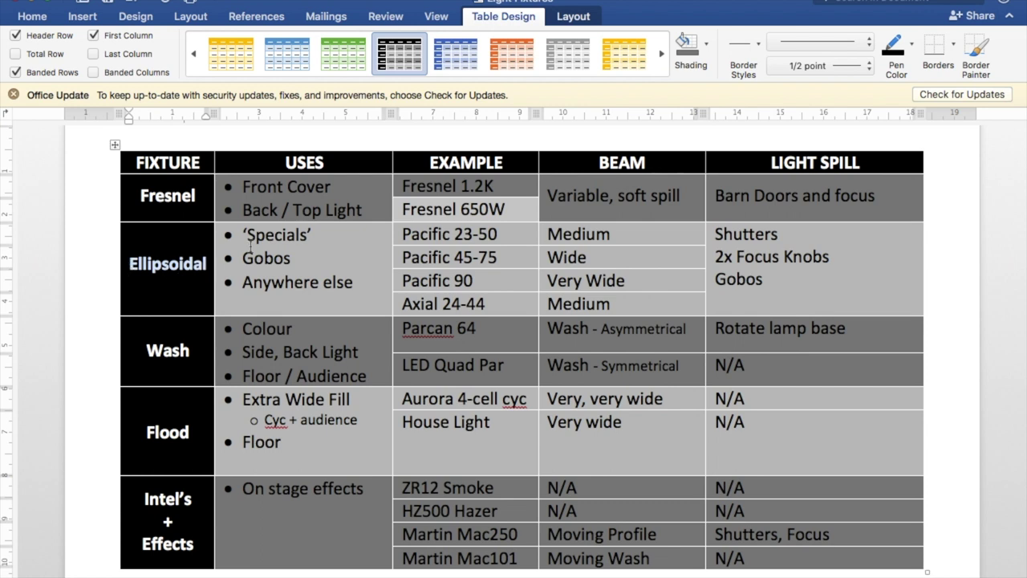
pyautogui.click(335, 238)
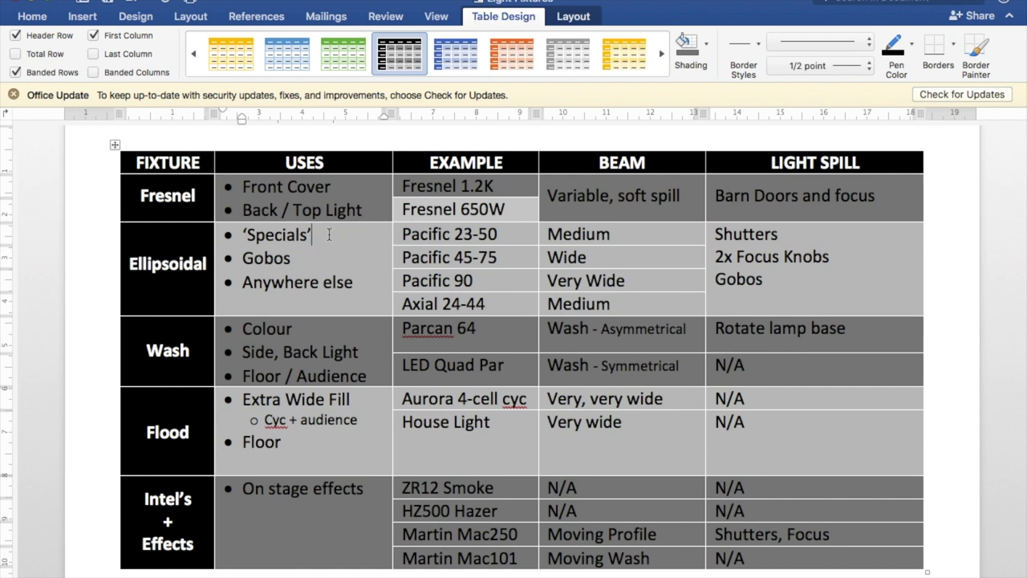
pyautogui.moveTo(301, 260); pyautogui.dragTo(241, 268)
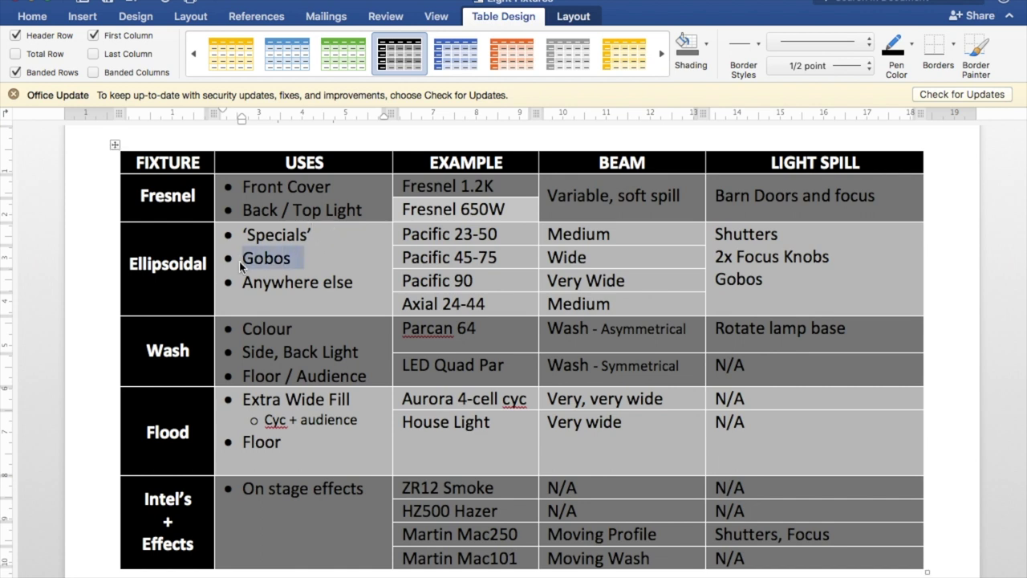
pyautogui.click(301, 260)
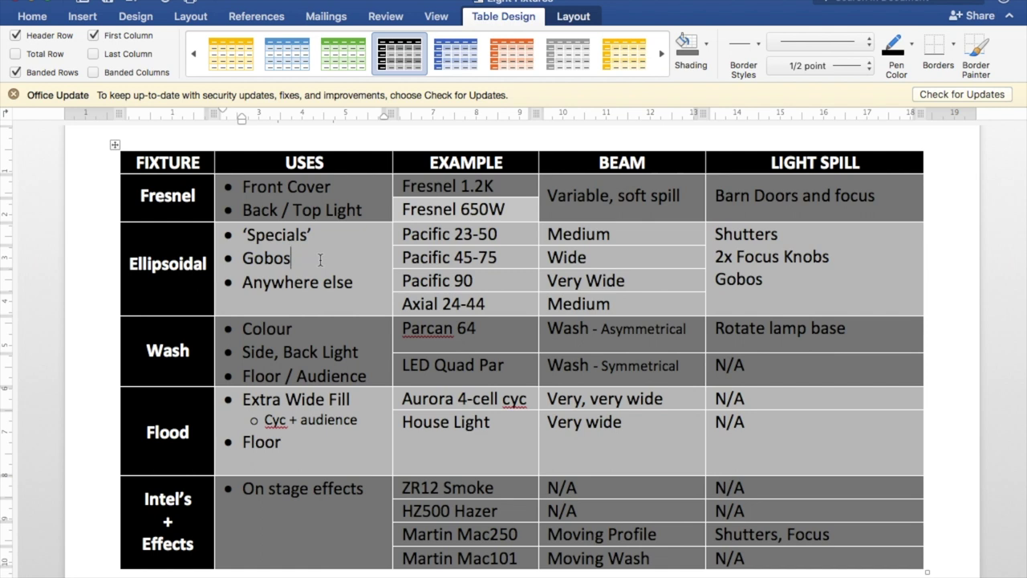
pyautogui.click(366, 285)
pyautogui.moveTo(366, 285); pyautogui.dragTo(295, 286)
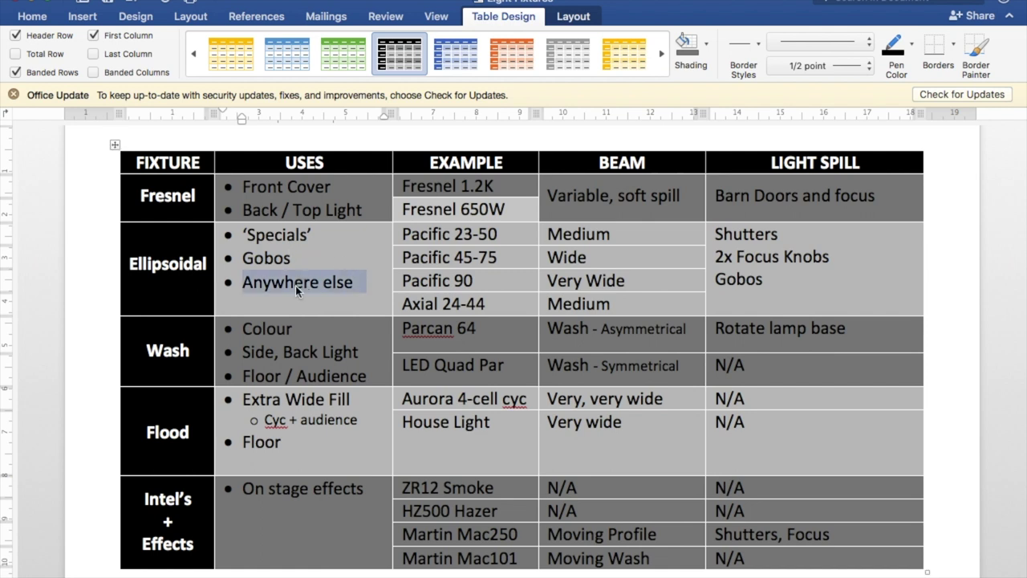
pyautogui.click(365, 287)
pyautogui.moveTo(354, 286); pyautogui.dragTo(327, 291)
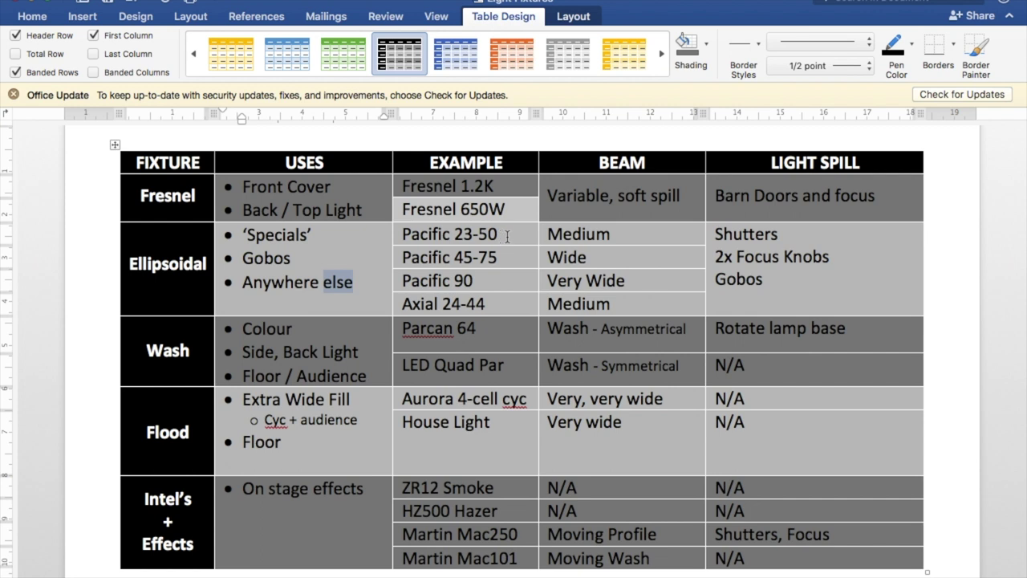
pyautogui.moveTo(512, 234); pyautogui.dragTo(423, 233)
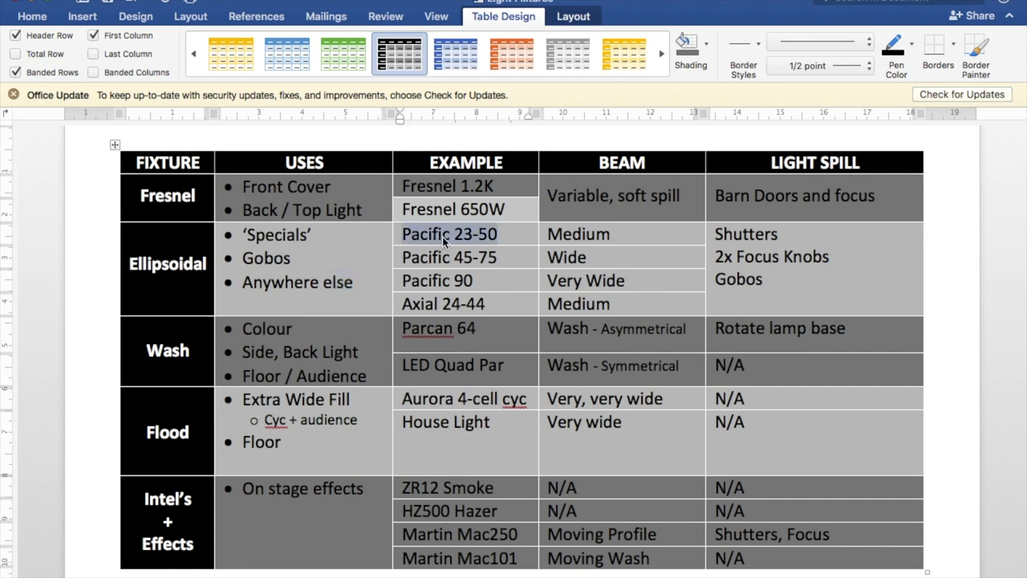
pyautogui.click(499, 236)
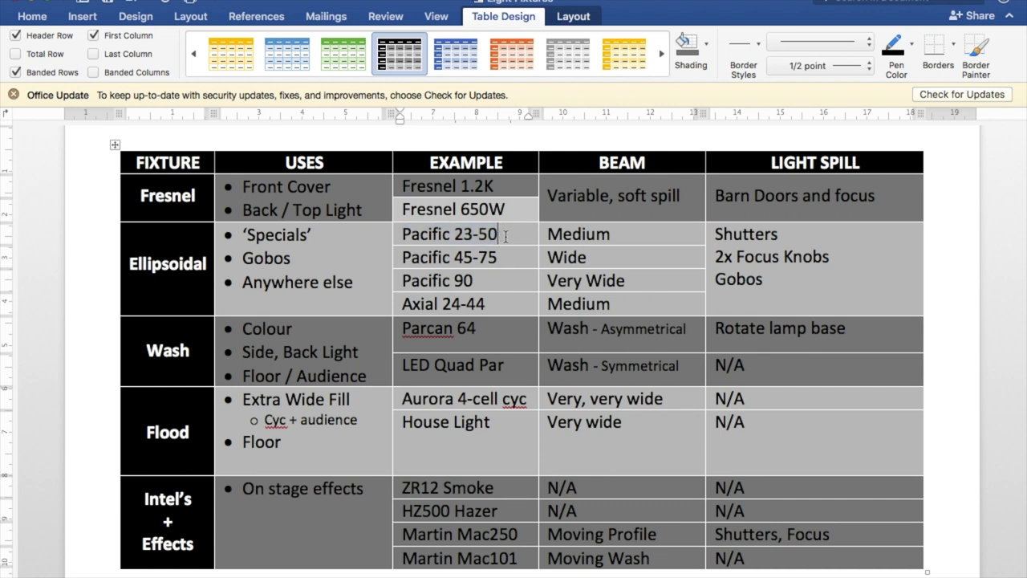
pyautogui.moveTo(454, 234); pyautogui.dragTo(512, 235)
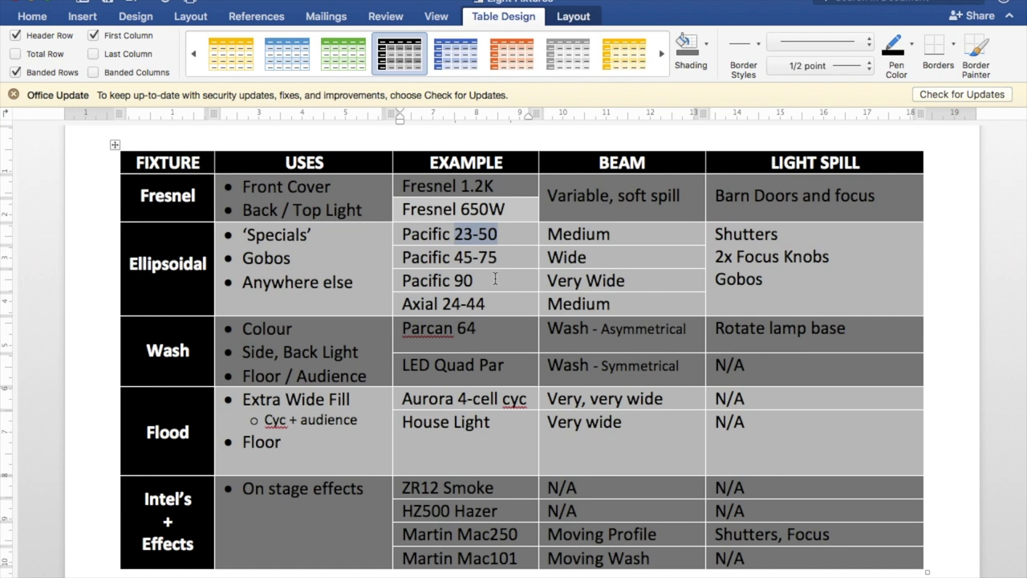
pyautogui.moveTo(496, 279); pyautogui.dragTo(423, 263)
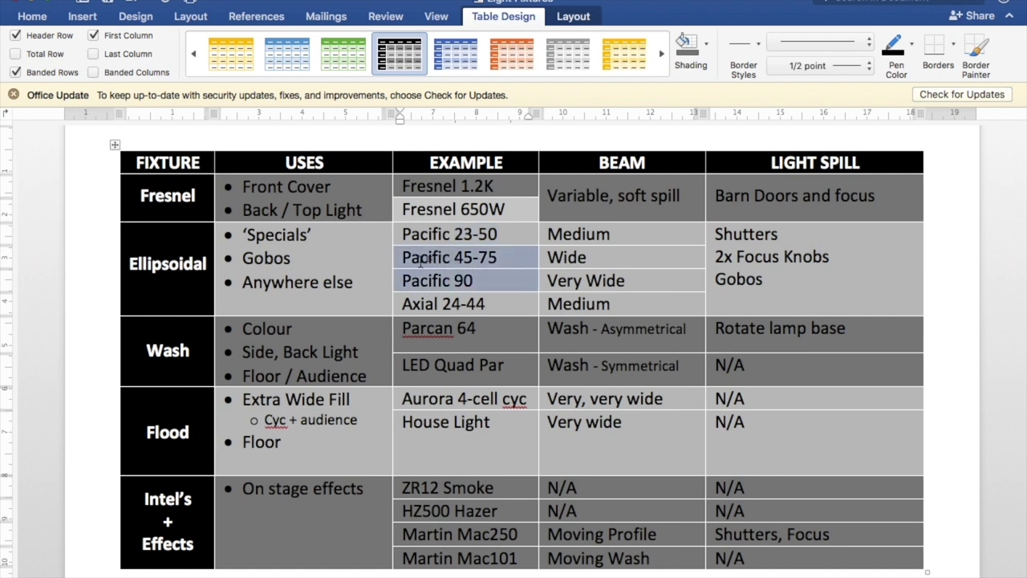
pyautogui.moveTo(500, 302); pyautogui.dragTo(421, 307)
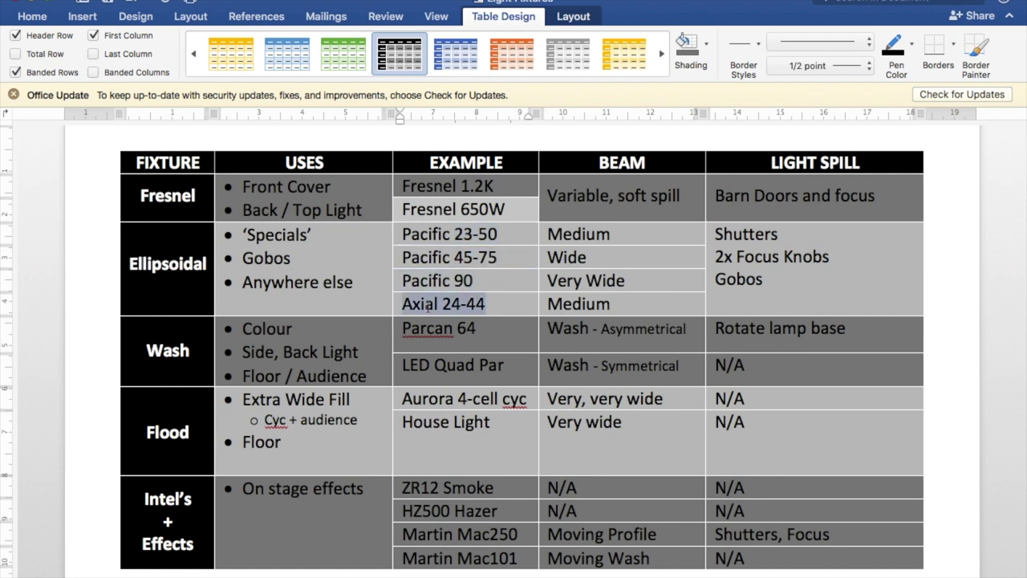
pyautogui.click(638, 300)
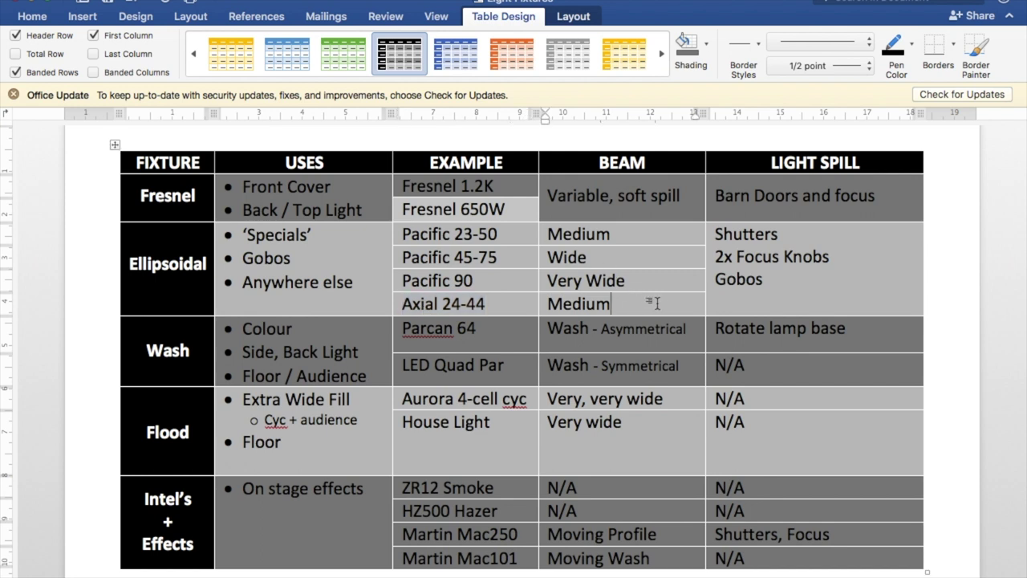
pyautogui.click(803, 239)
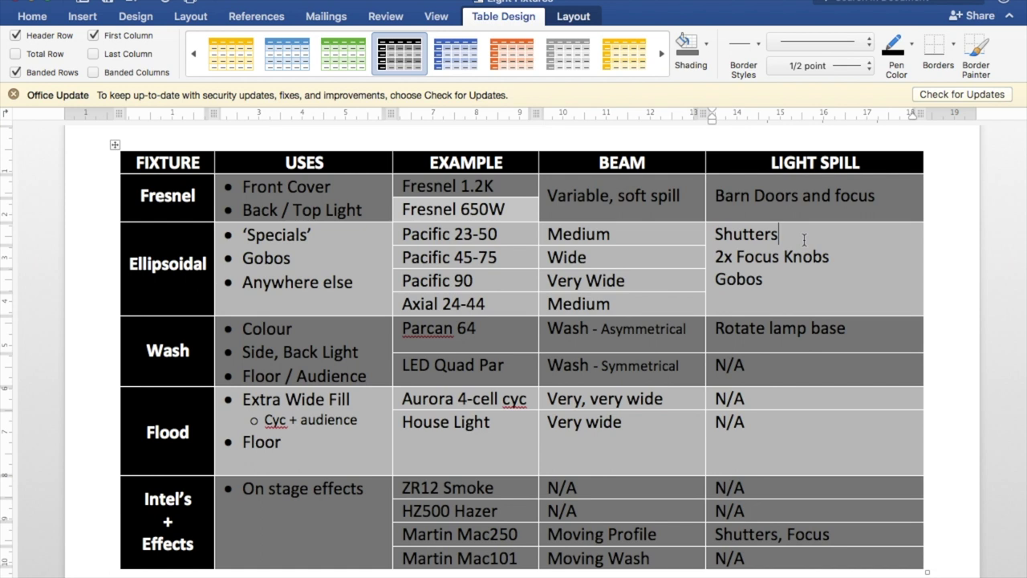
pyautogui.moveTo(782, 235); pyautogui.dragTo(745, 238)
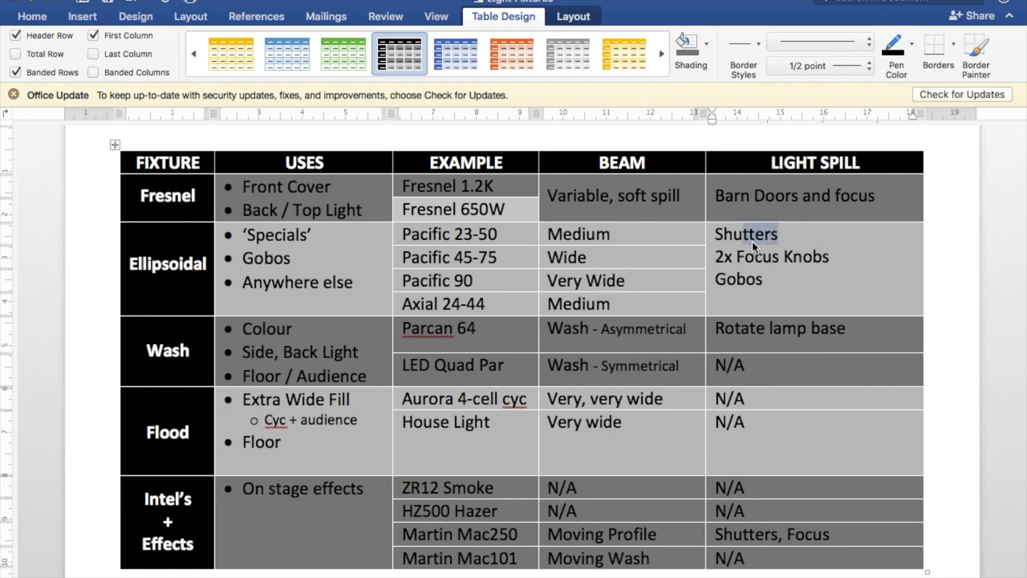
pyautogui.click(787, 245)
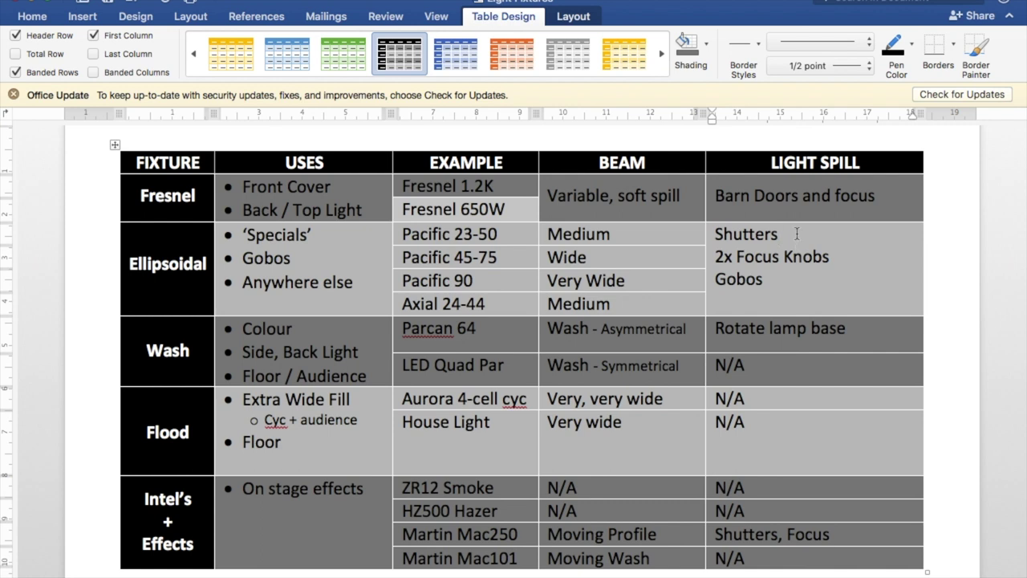
pyautogui.click(860, 256)
pyautogui.moveTo(856, 258); pyautogui.dragTo(749, 260)
pyautogui.click(785, 272)
# Open gobotech.com.au in Safari and start a Google search for gobo in a new tab.
pyautogui.press('super+Tab')
pyautogui.press('super+Tab')
pyautogui.press('super+Tab')
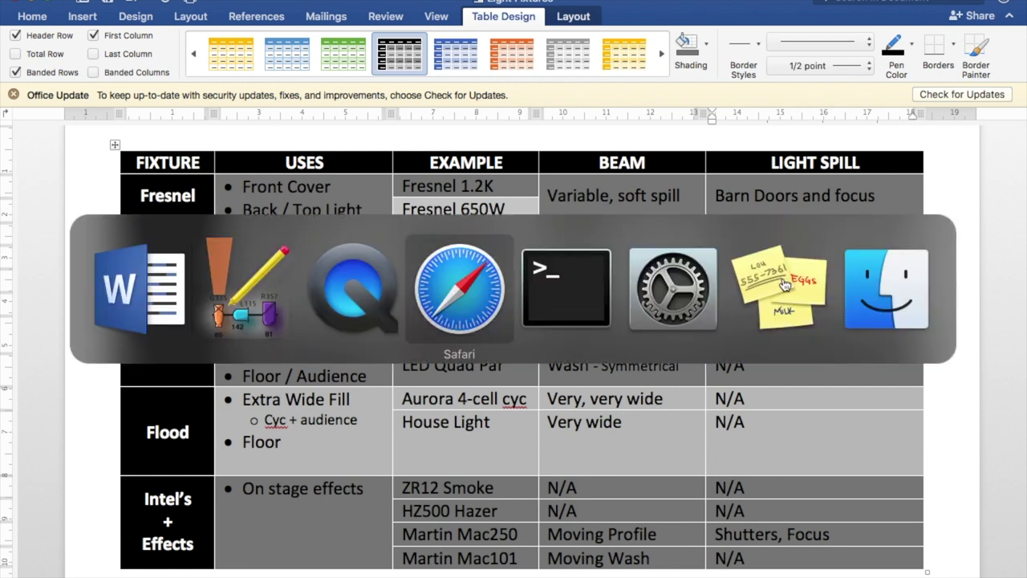
pyautogui.press('super+l')
pyautogui.write('go')
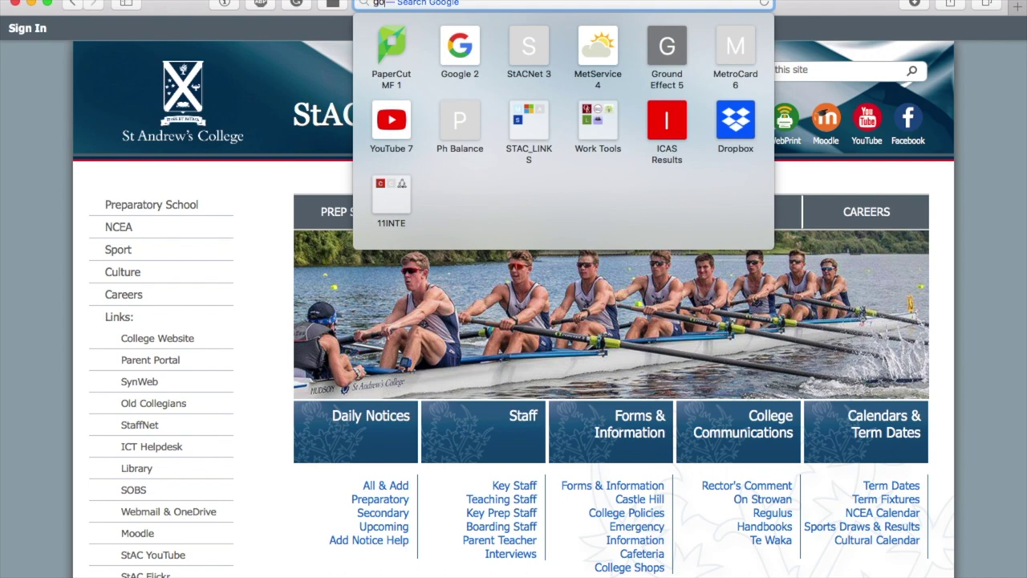
pyautogui.write('bo')
pyautogui.press('Return')
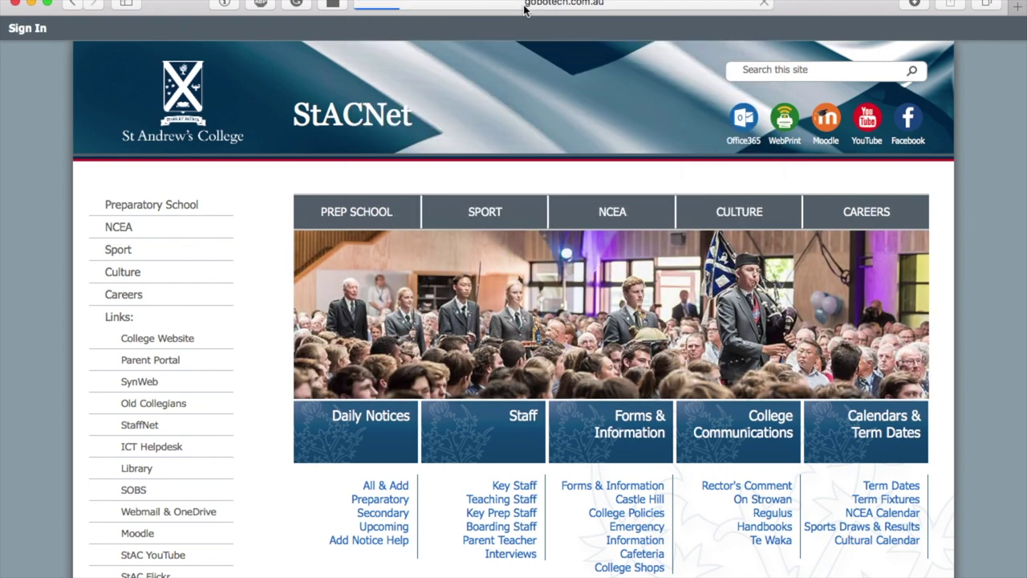
pyautogui.press('super+t')
pyautogui.write('gobo')
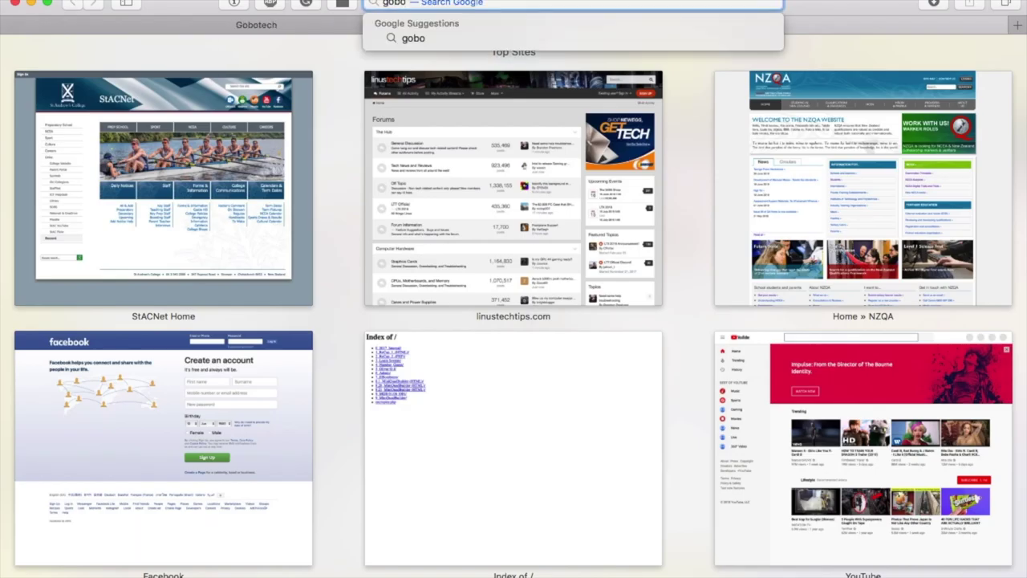
pyautogui.press('Escape')
pyautogui.hotkey('ctrl', 'shift', 'Tab')
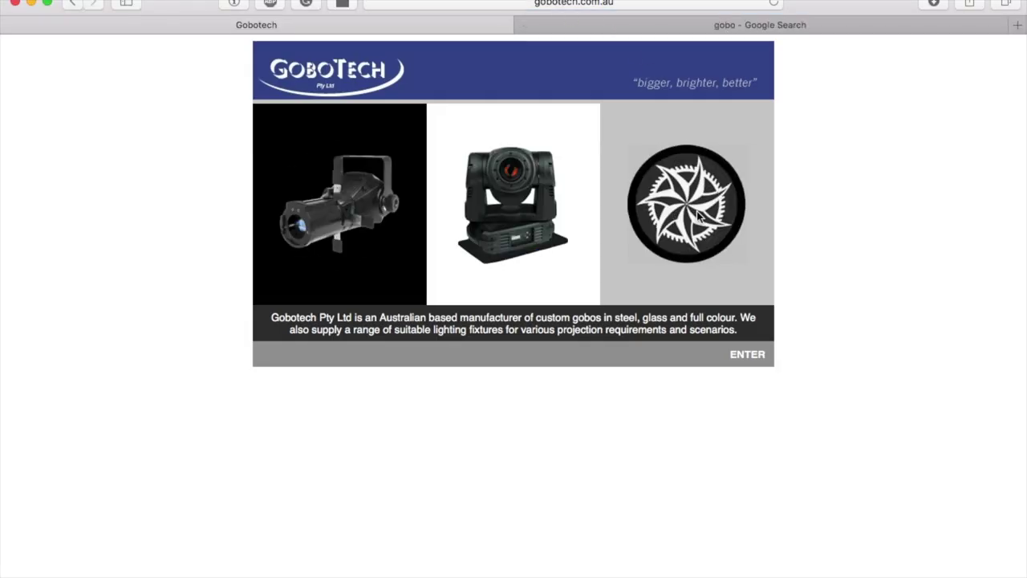
# Show Google image results for gobo and preview a spotlight image.
pyautogui.keyDown('ctrl'); pyautogui.scroll(5, 698, 215); pyautogui.keyUp('ctrl')
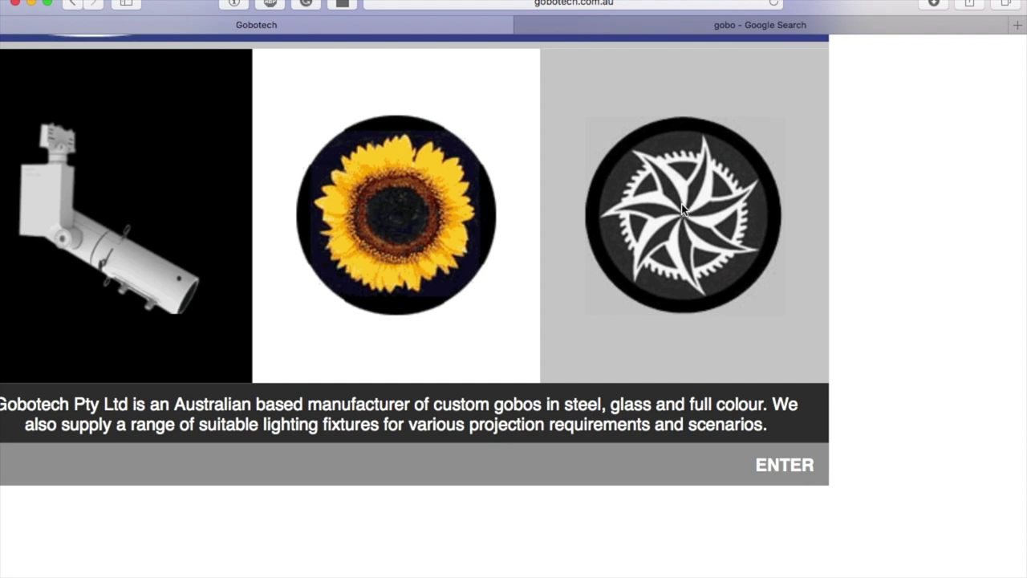
pyautogui.scroll(2, 642, 225)
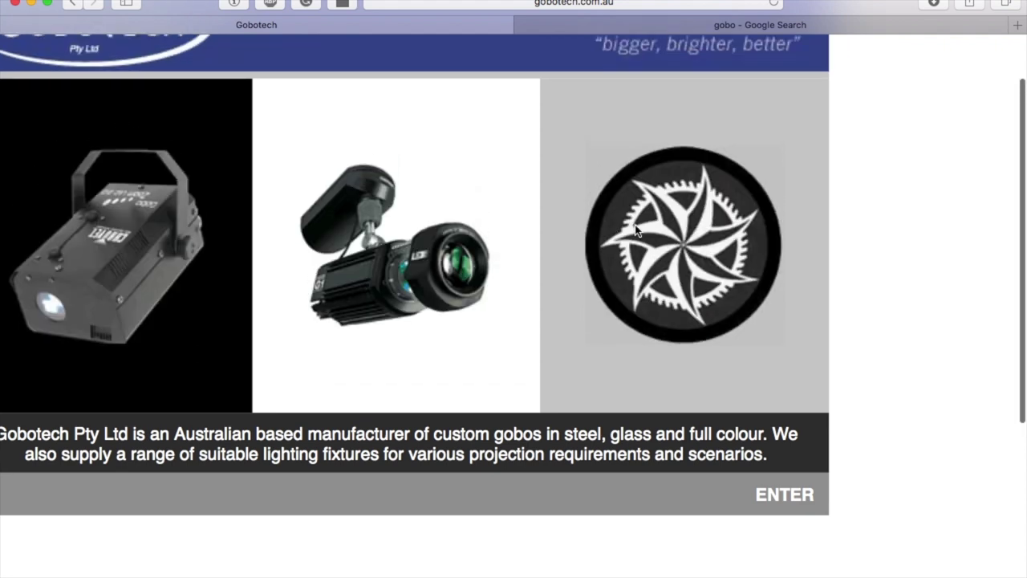
pyautogui.click(679, 25)
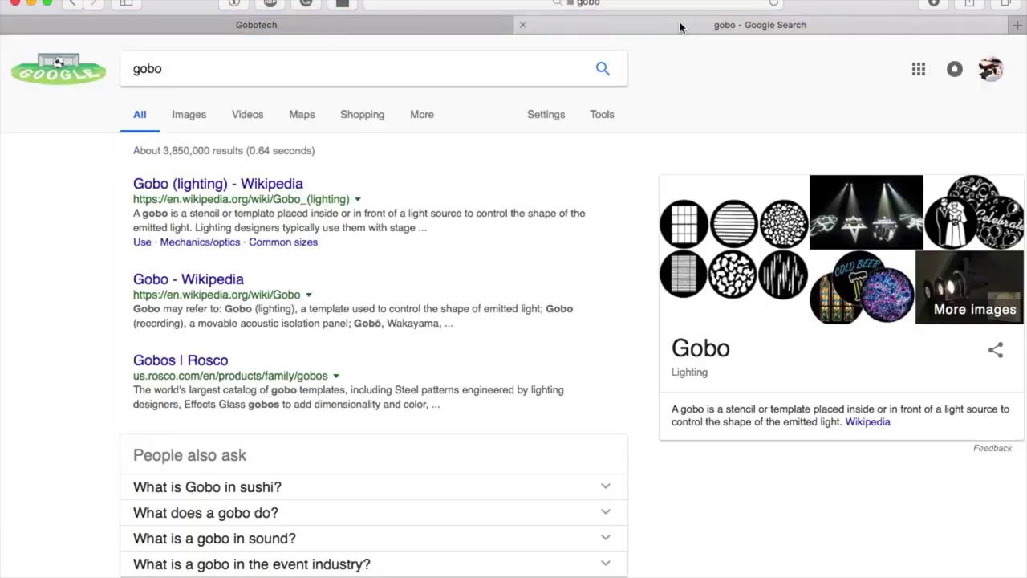
pyautogui.click(190, 115)
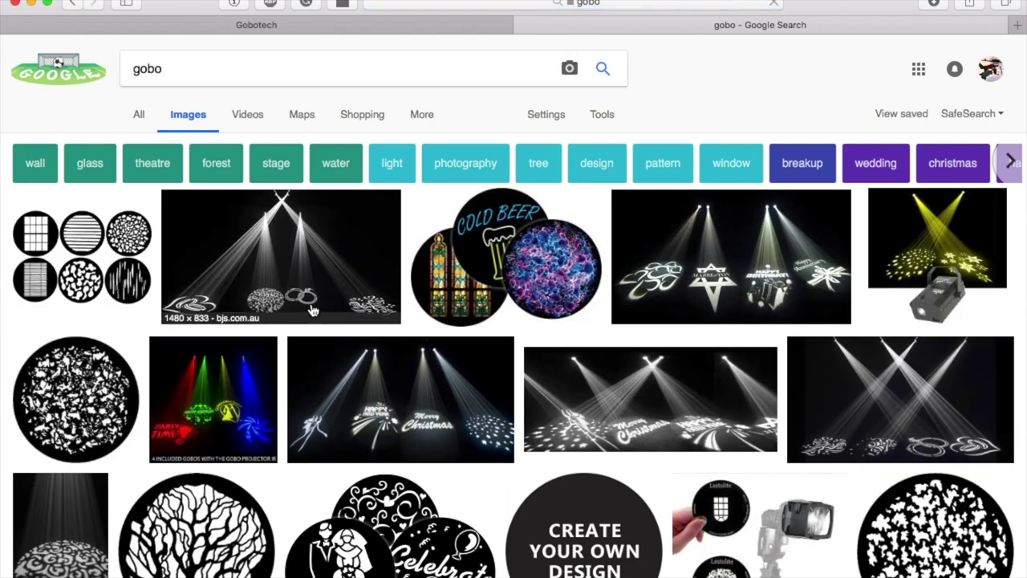
pyautogui.click(313, 312)
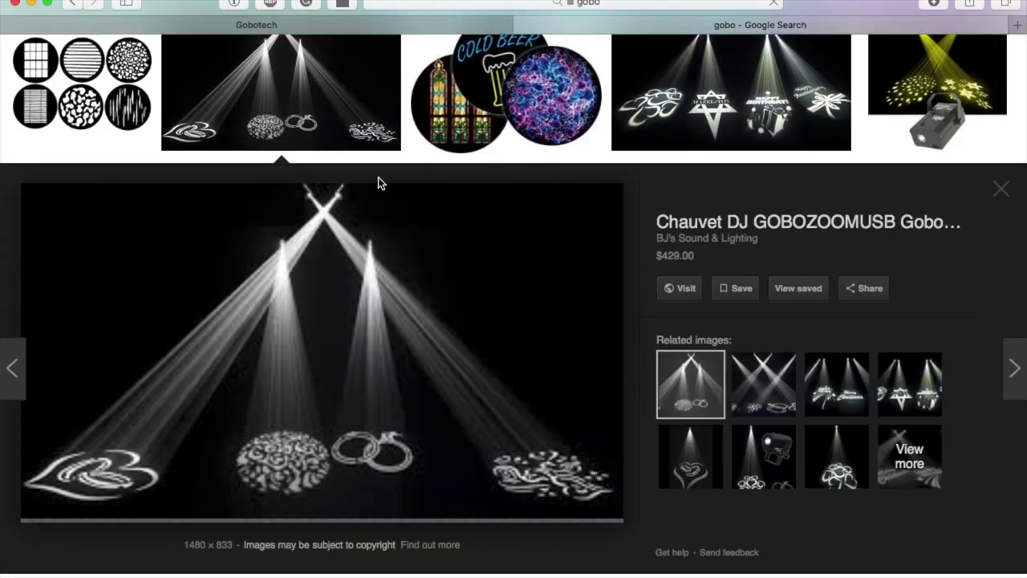
pyautogui.press('super+Tab')
pyautogui.press('super+Tab')
pyautogui.press('super+Tab')
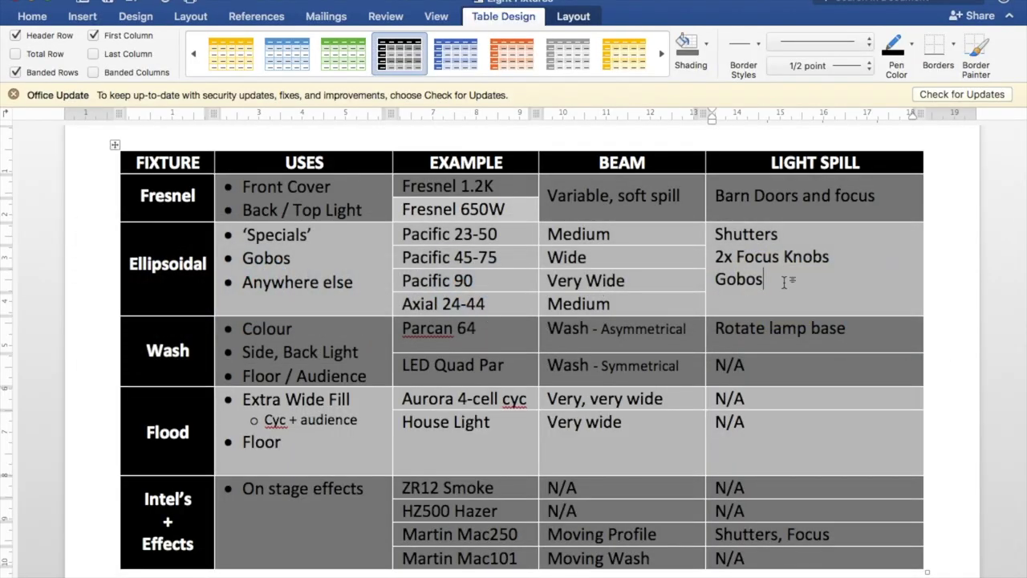
# Highlight the Fresnel and Ellipsoidal spill cells, then Colour and Audience in the Wash uses.
pyautogui.click(728, 281)
pyautogui.moveTo(743, 197); pyautogui.dragTo(752, 270)
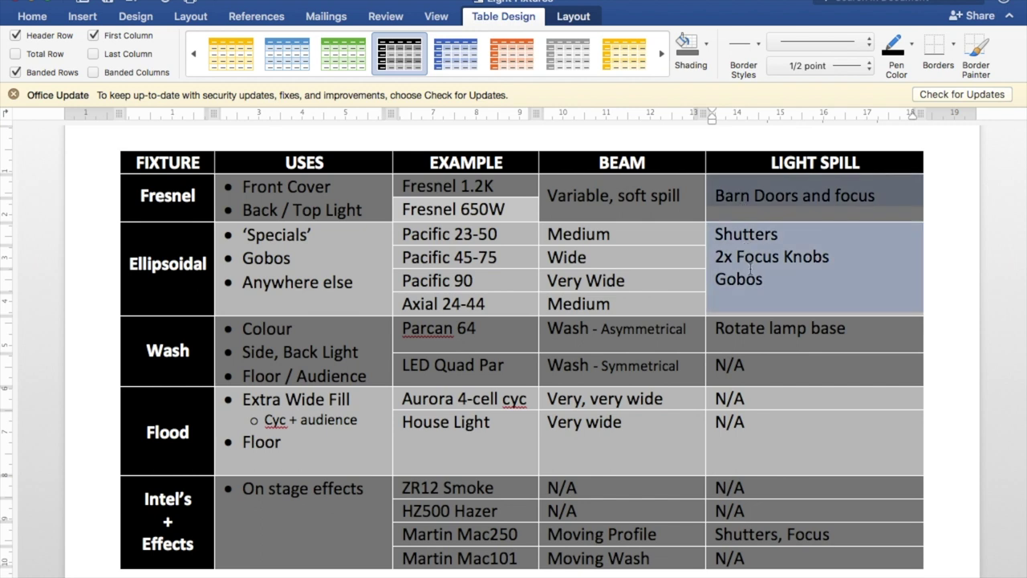
pyautogui.click(770, 285)
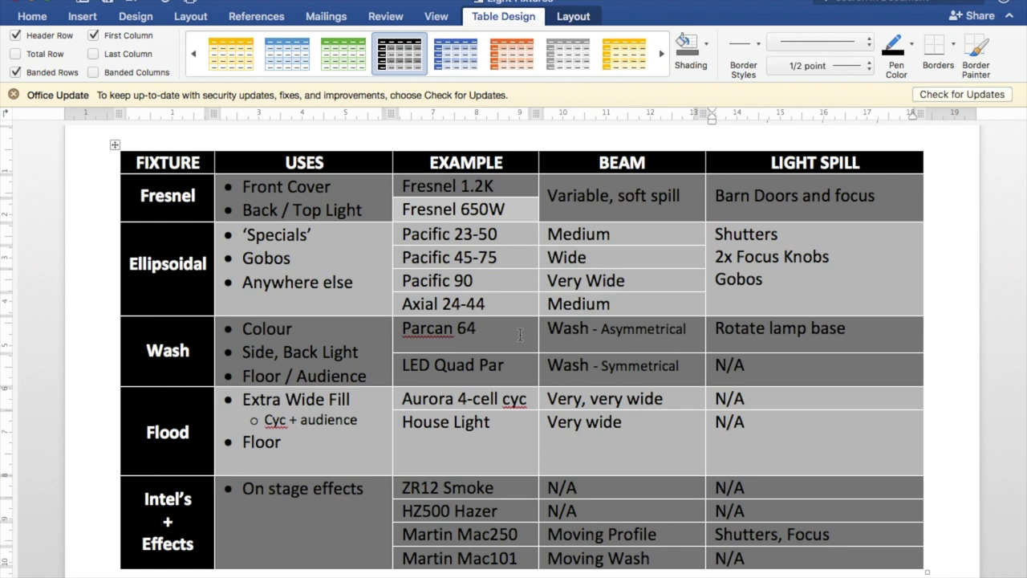
pyautogui.moveTo(307, 329); pyautogui.dragTo(246, 329)
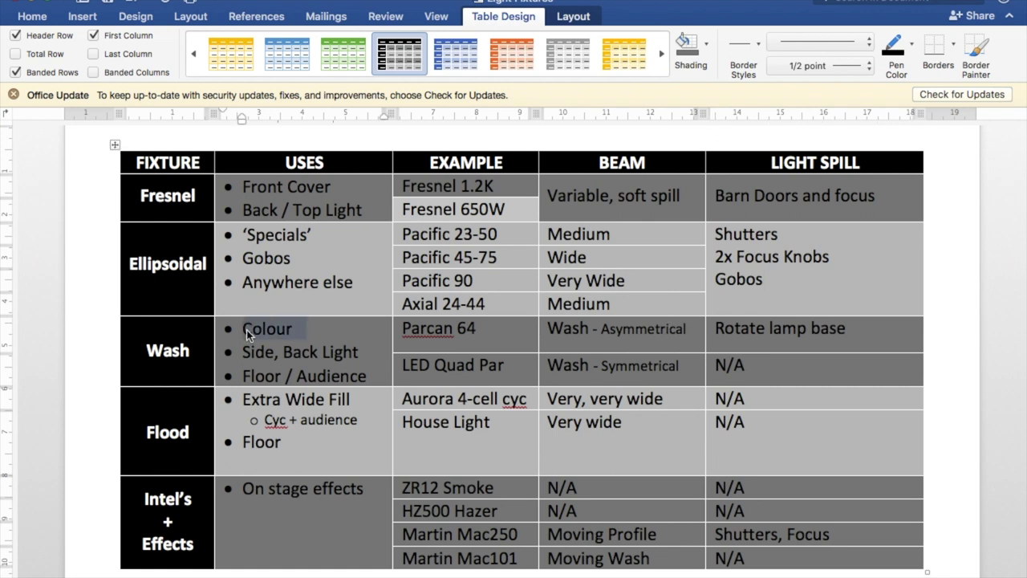
pyautogui.click(246, 330)
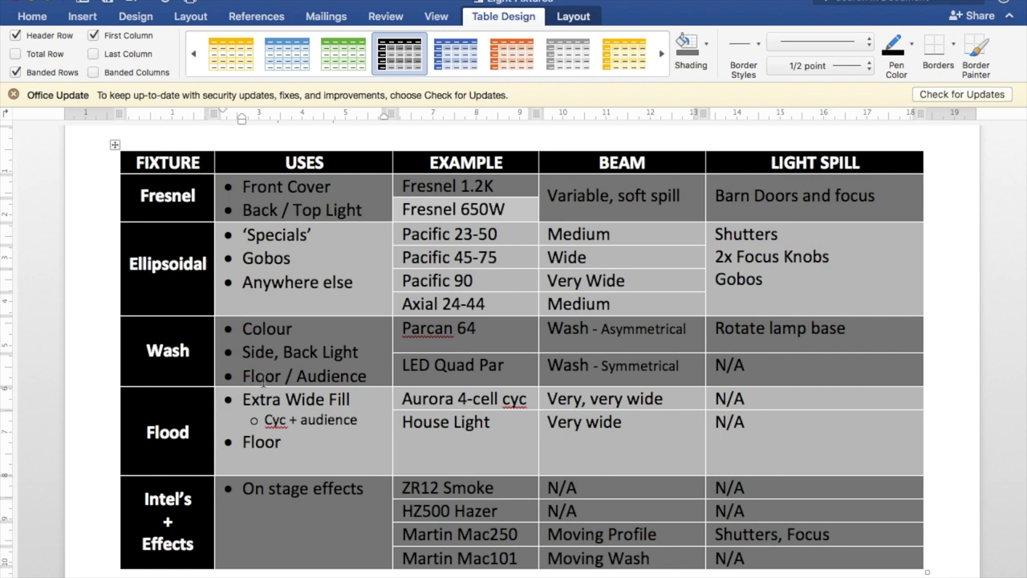
pyautogui.moveTo(296, 375); pyautogui.dragTo(362, 377)
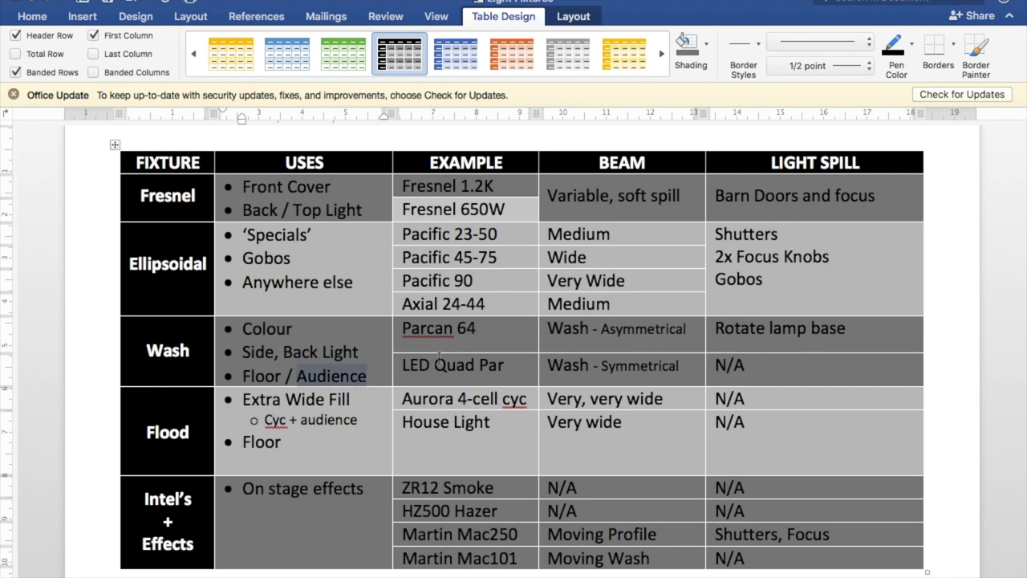
# Append 1000W to the Parcan 64 example in the Wash row.
pyautogui.click(482, 329)
pyautogui.write('100W')
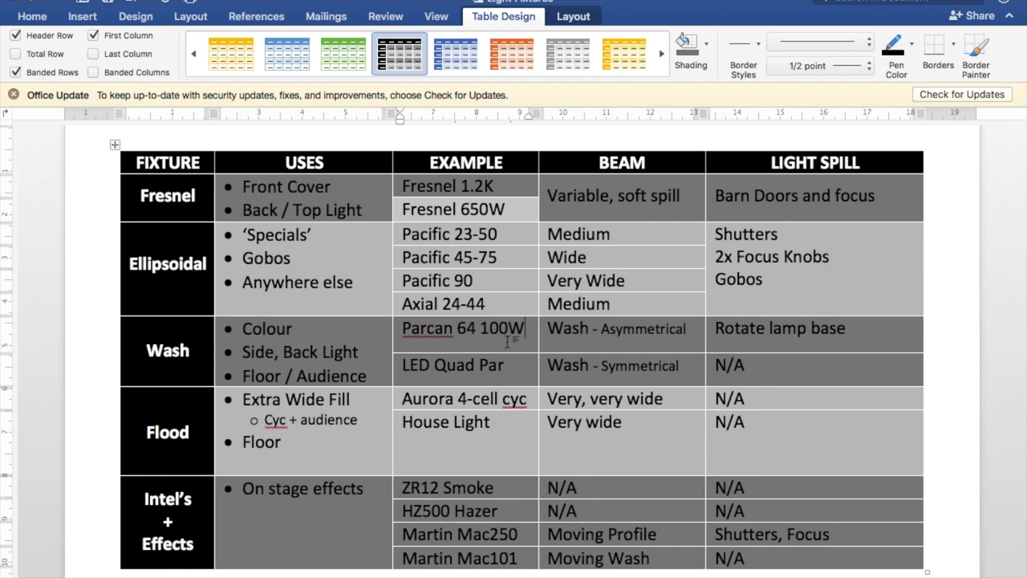
pyautogui.press('BackSpace')
pyautogui.write('0W')
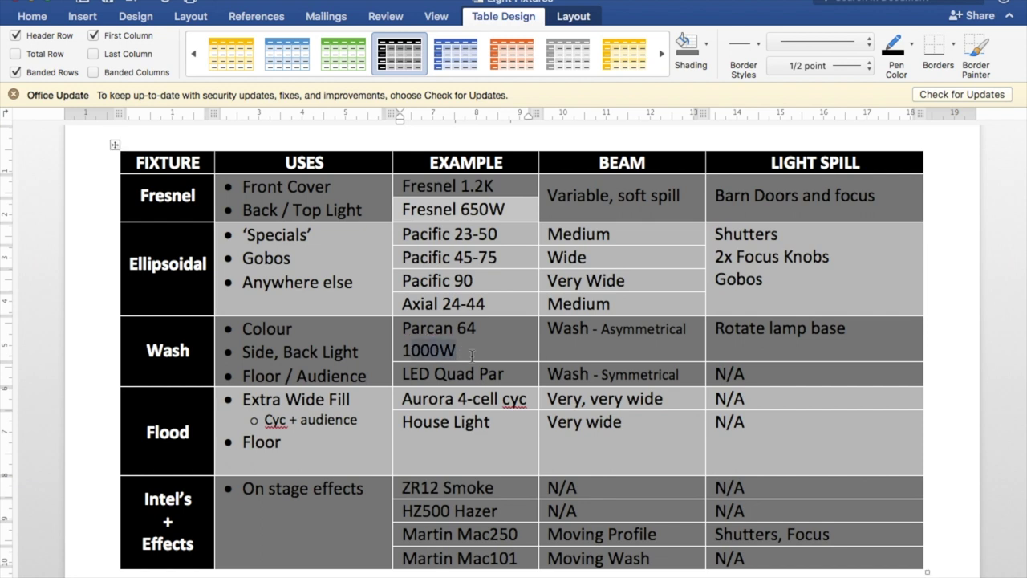
pyautogui.click(477, 374)
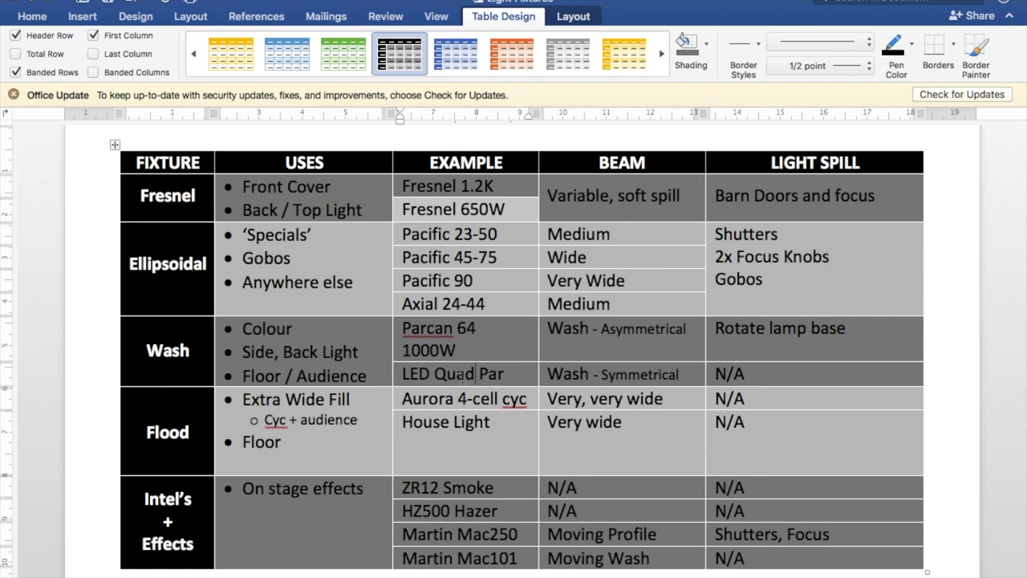
pyautogui.scroll(-3, 479, 374)
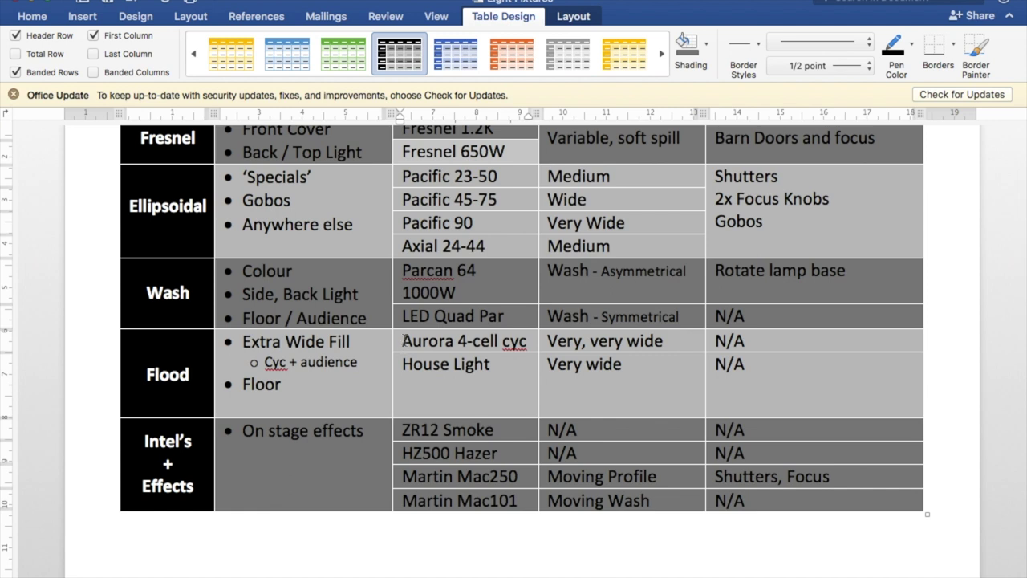
pyautogui.moveTo(518, 340); pyautogui.dragTo(461, 344)
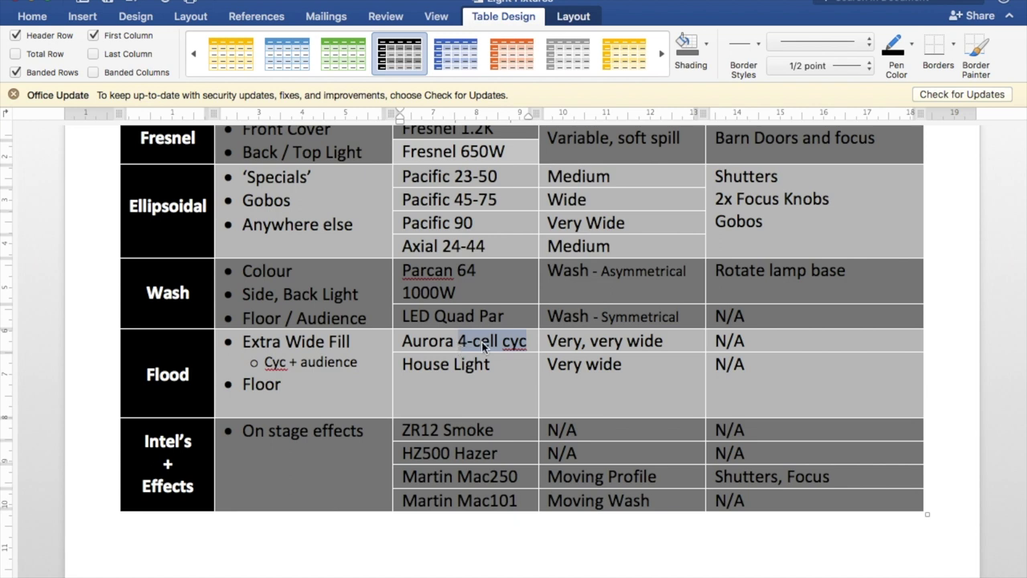
pyautogui.click(582, 341)
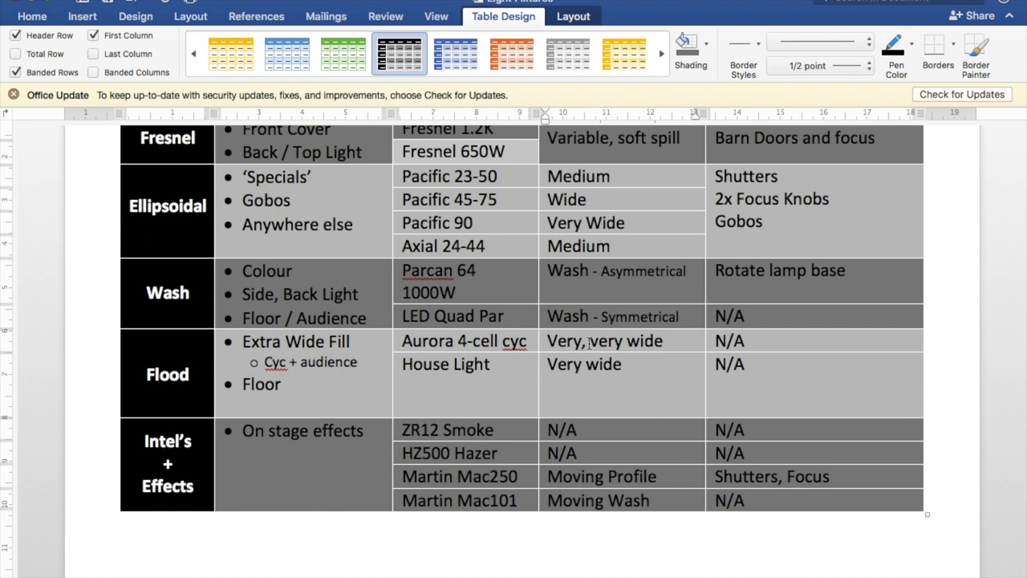
pyautogui.click(503, 343)
pyautogui.click(292, 383)
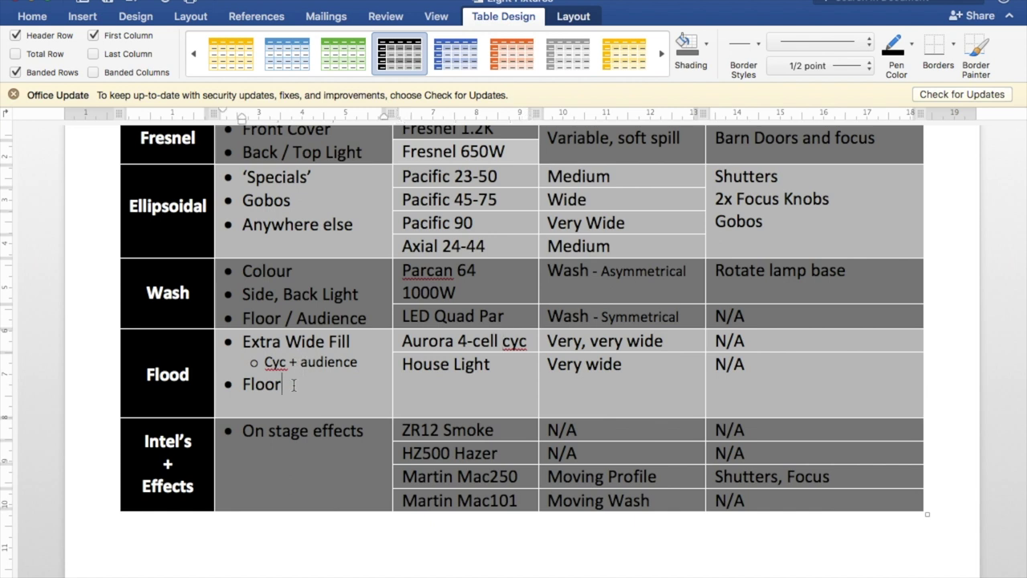
pyautogui.click(424, 371)
pyautogui.moveTo(403, 365); pyautogui.dragTo(476, 365)
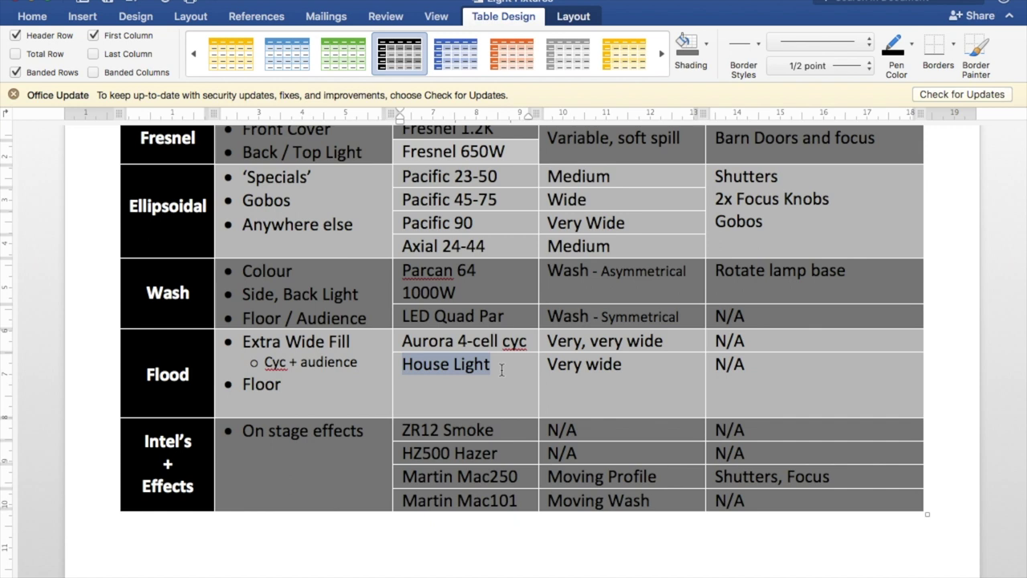
pyautogui.click(502, 370)
pyautogui.scroll(-3, 502, 369)
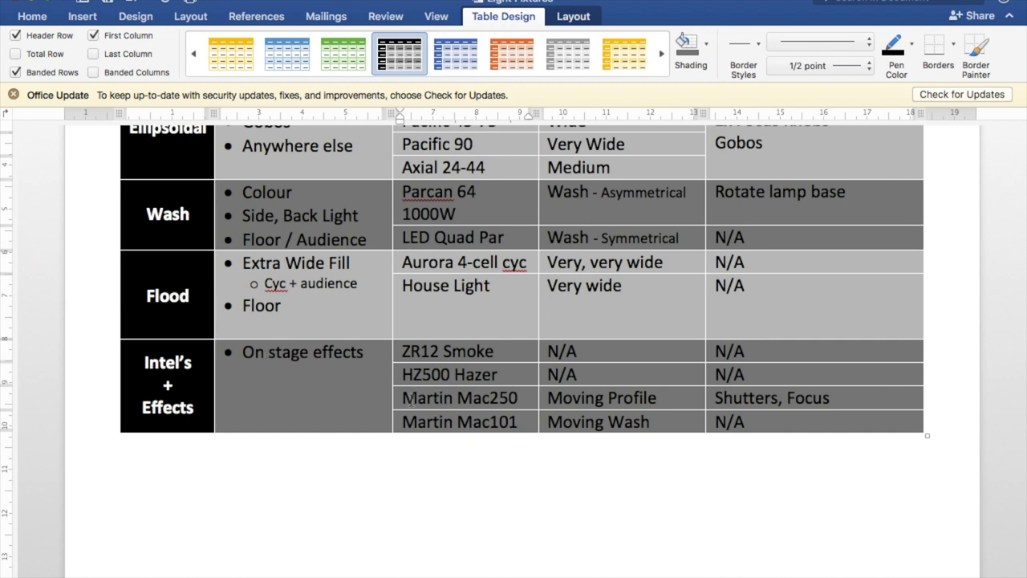
pyautogui.moveTo(403, 398); pyautogui.dragTo(492, 419)
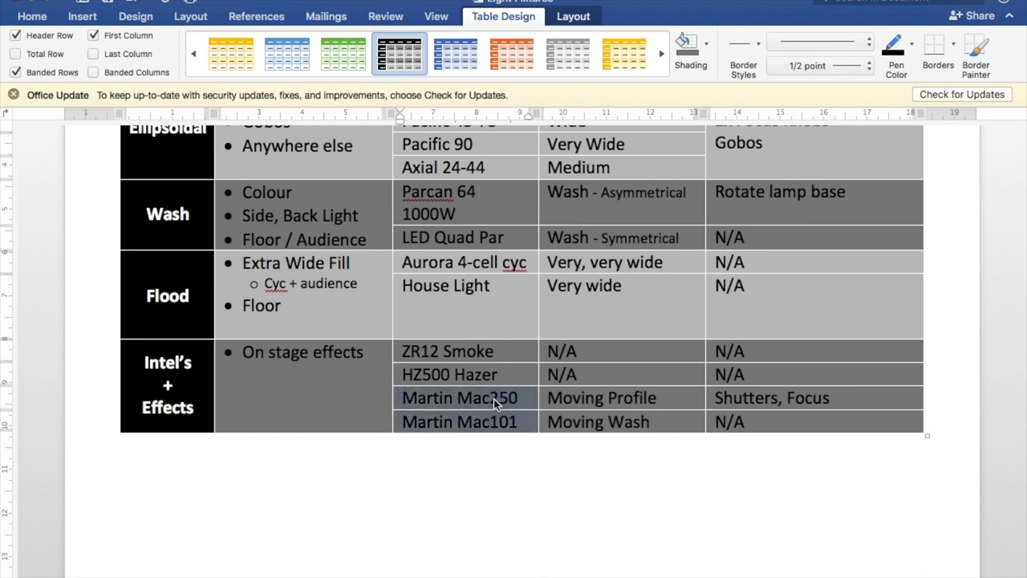
pyautogui.click(614, 397)
pyautogui.scroll(5, 616, 394)
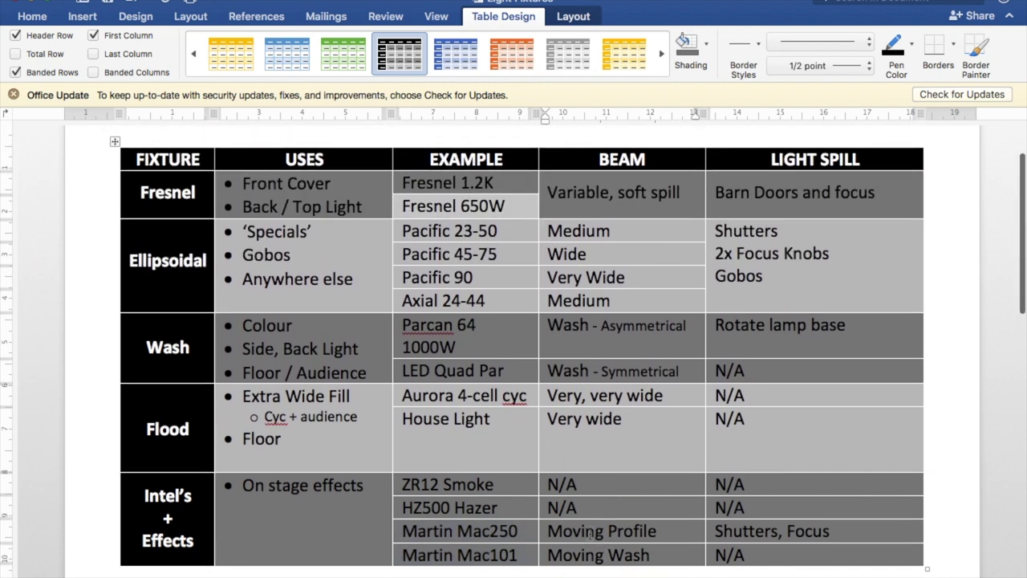
pyautogui.scroll(-1, 590, 534)
pyautogui.scroll(-3, 590, 533)
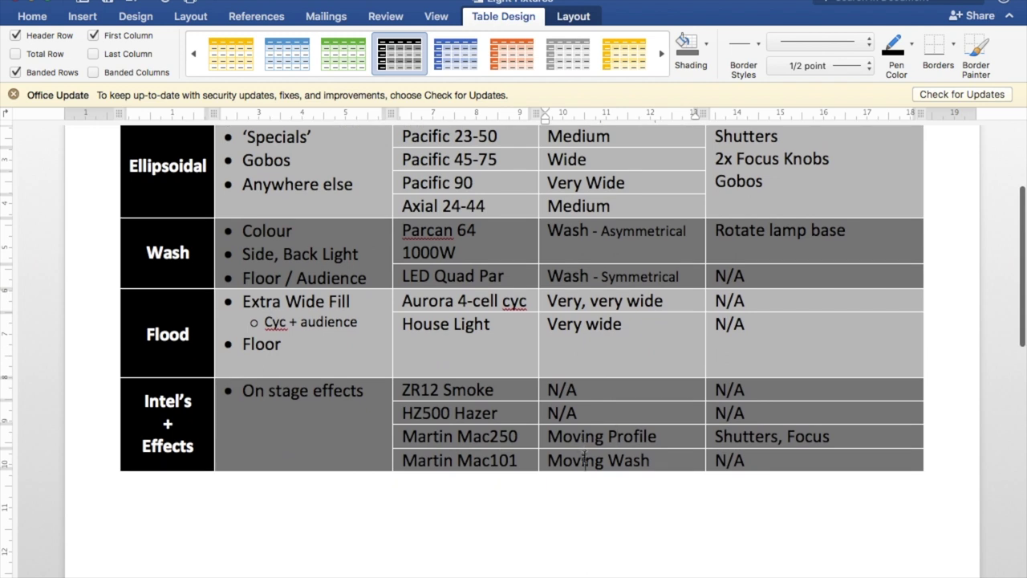
pyautogui.moveTo(585, 462)
pyautogui.mouseDown()
pyautogui.moveTo(583, 443)
pyautogui.moveTo(575, 446)
pyautogui.moveTo(586, 460)
pyautogui.mouseUp()
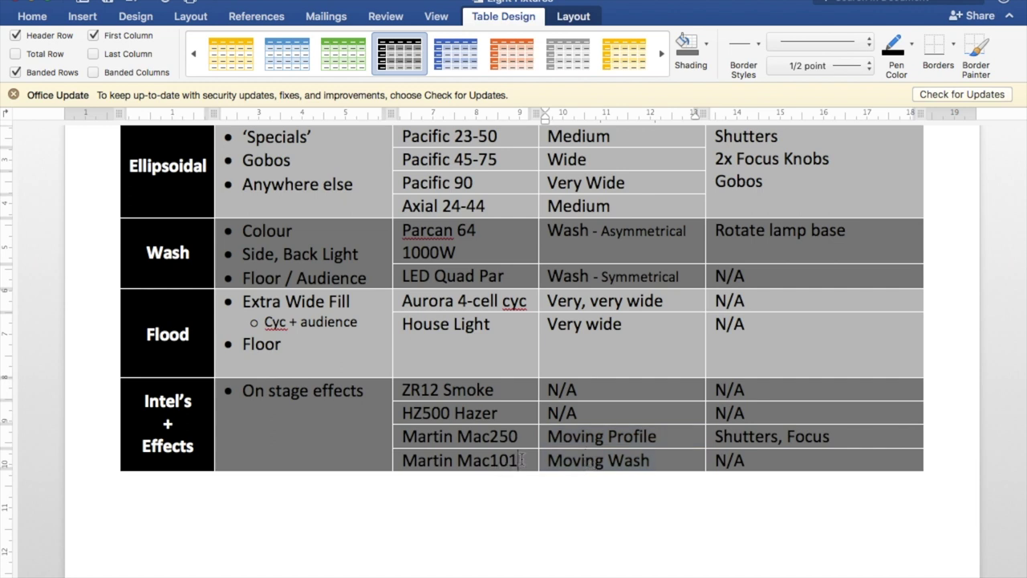
pyautogui.click(493, 462)
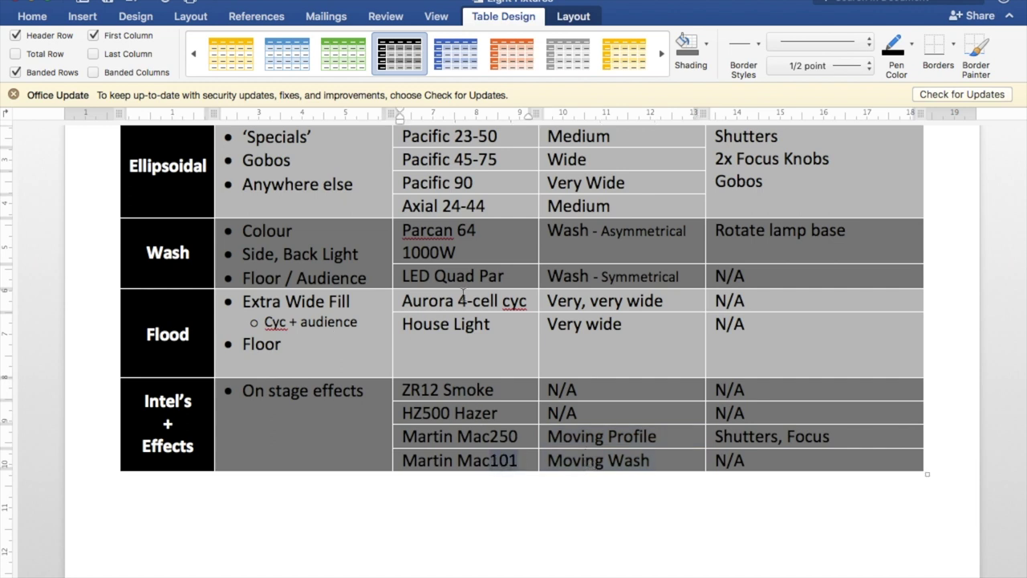
pyautogui.moveTo(503, 276); pyautogui.dragTo(402, 275)
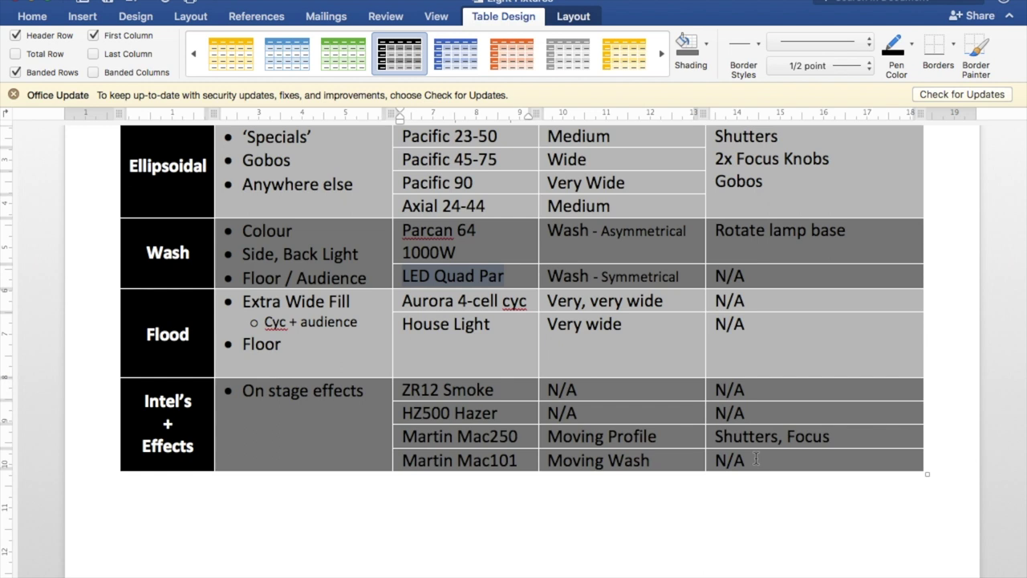
pyautogui.click(750, 460)
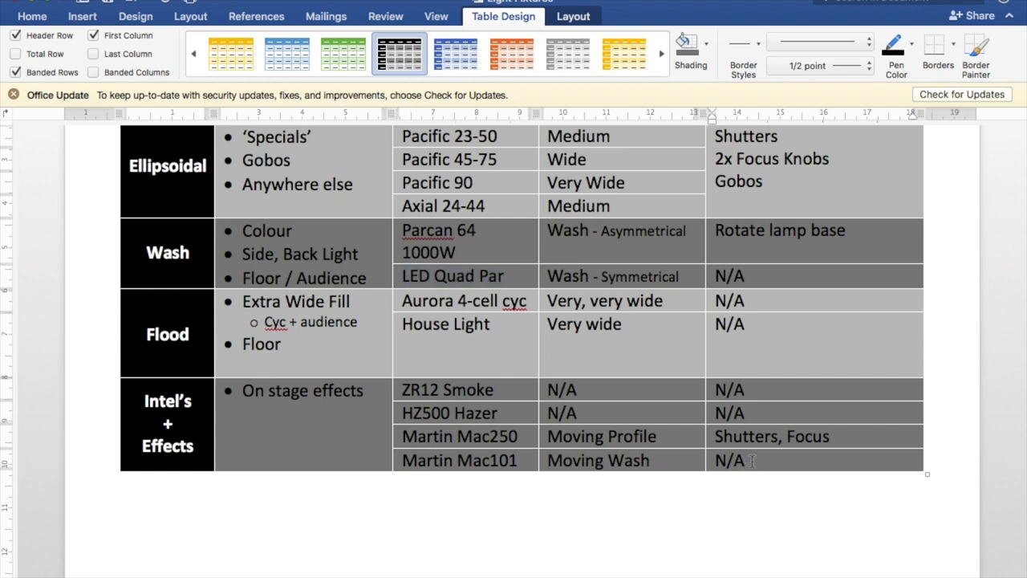
pyautogui.scroll(1, 754, 450)
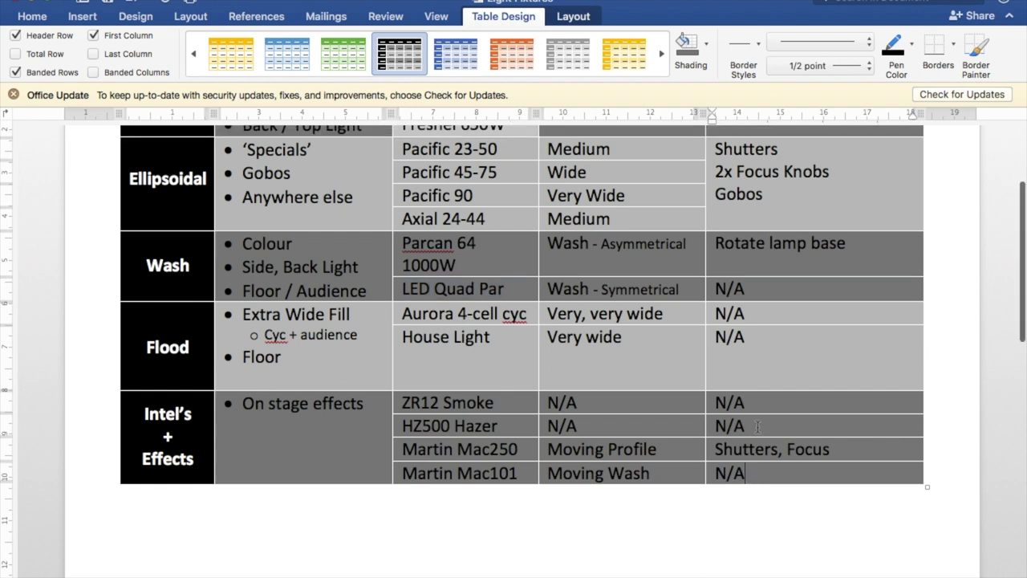
pyautogui.moveTo(756, 426); pyautogui.dragTo(451, 408)
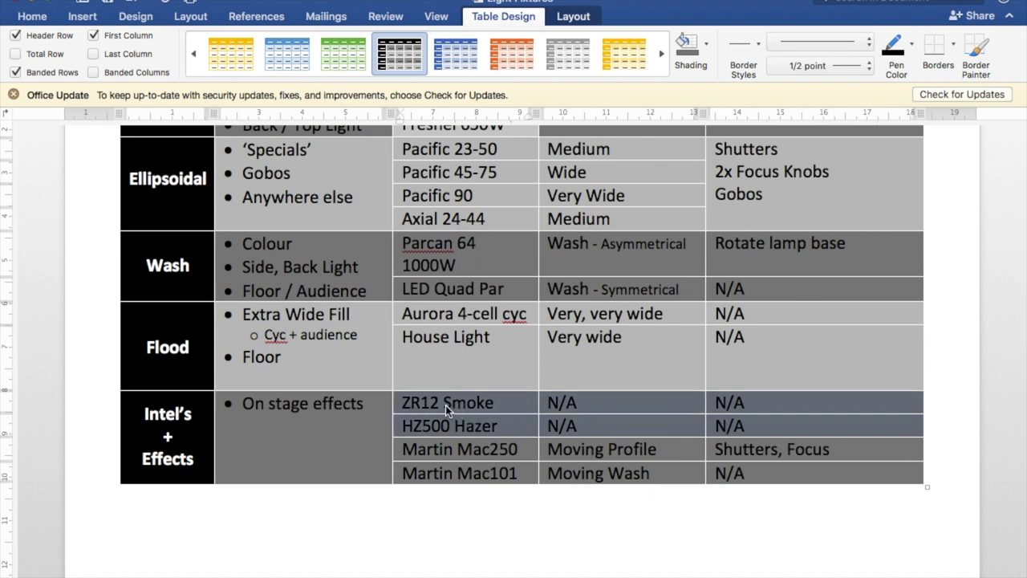
pyautogui.click(443, 405)
pyautogui.moveTo(439, 406); pyautogui.dragTo(404, 407)
pyautogui.click(404, 408)
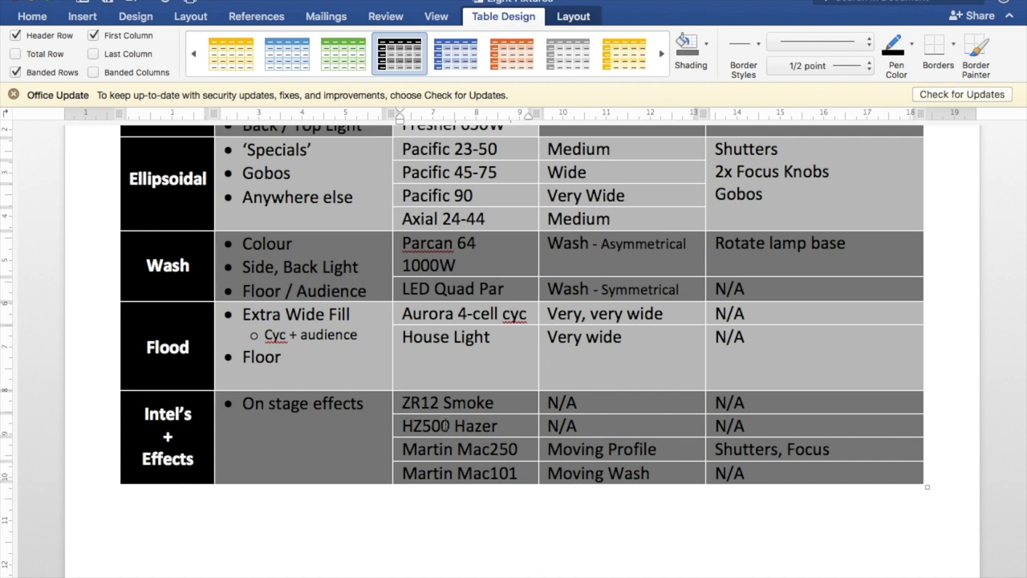
pyautogui.click(510, 427)
pyautogui.moveTo(510, 427); pyautogui.dragTo(452, 427)
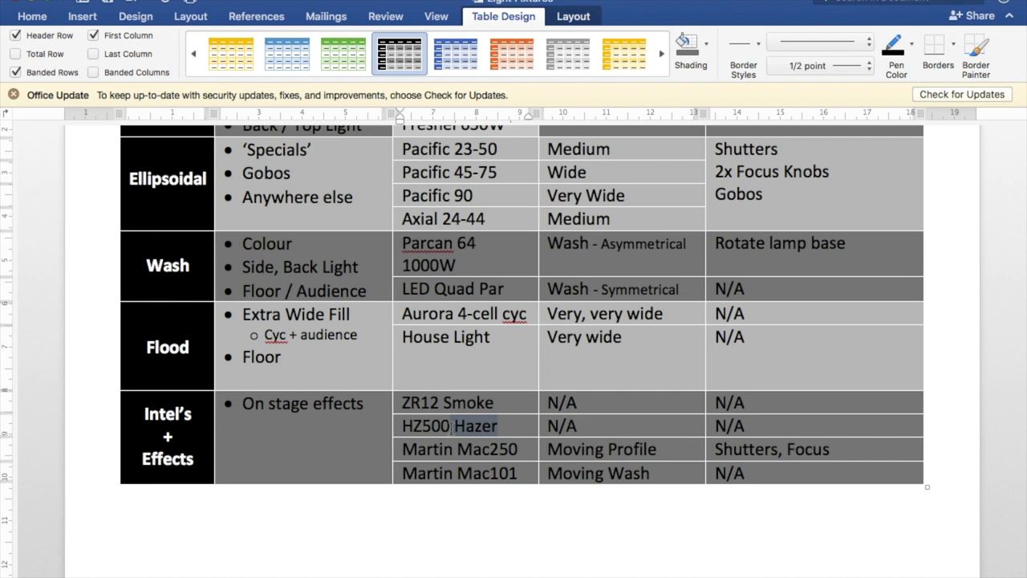
pyautogui.click(506, 430)
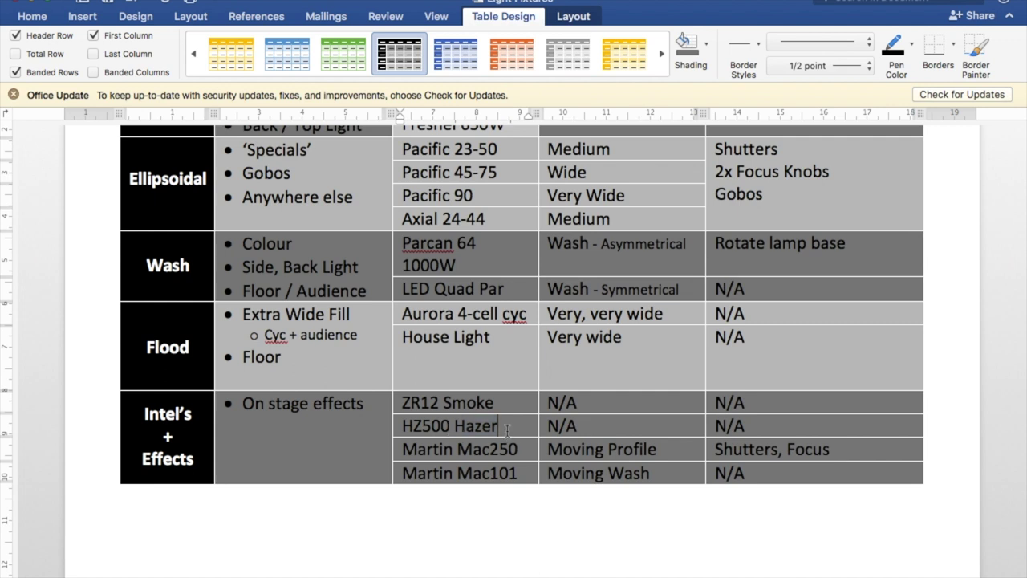
pyautogui.moveTo(509, 424); pyautogui.dragTo(442, 433)
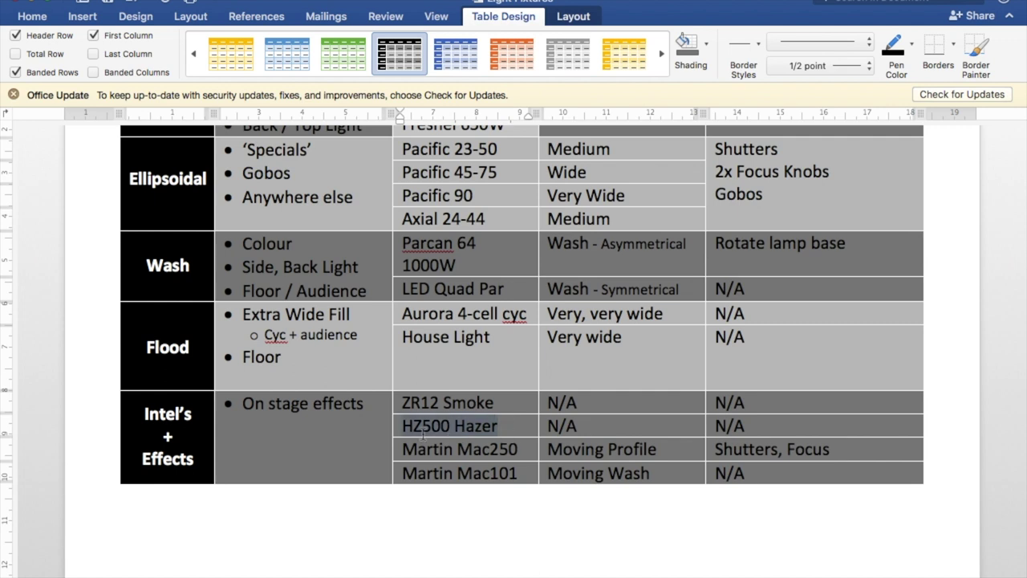
pyautogui.click(409, 431)
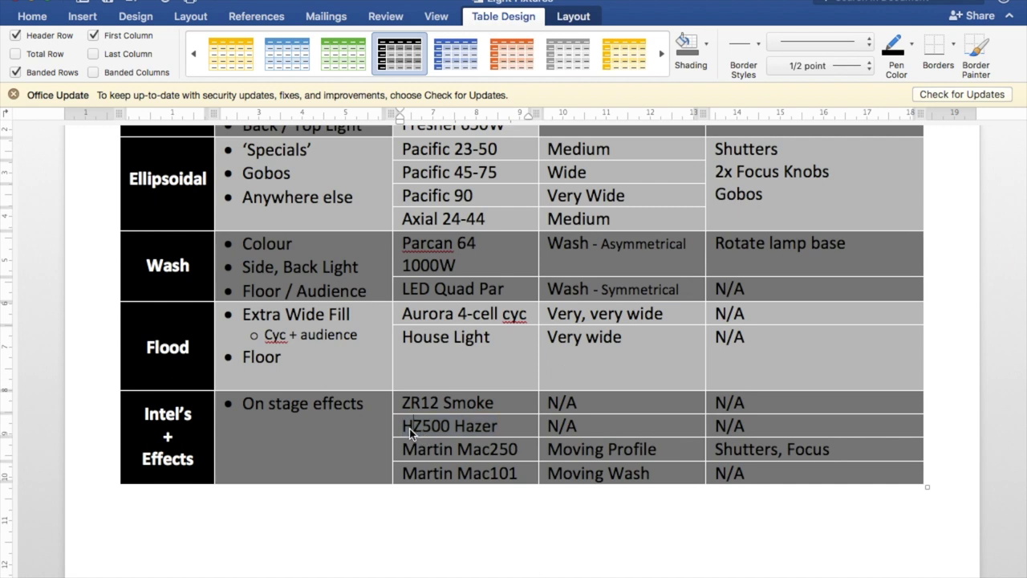
pyautogui.moveTo(409, 431); pyautogui.dragTo(497, 423)
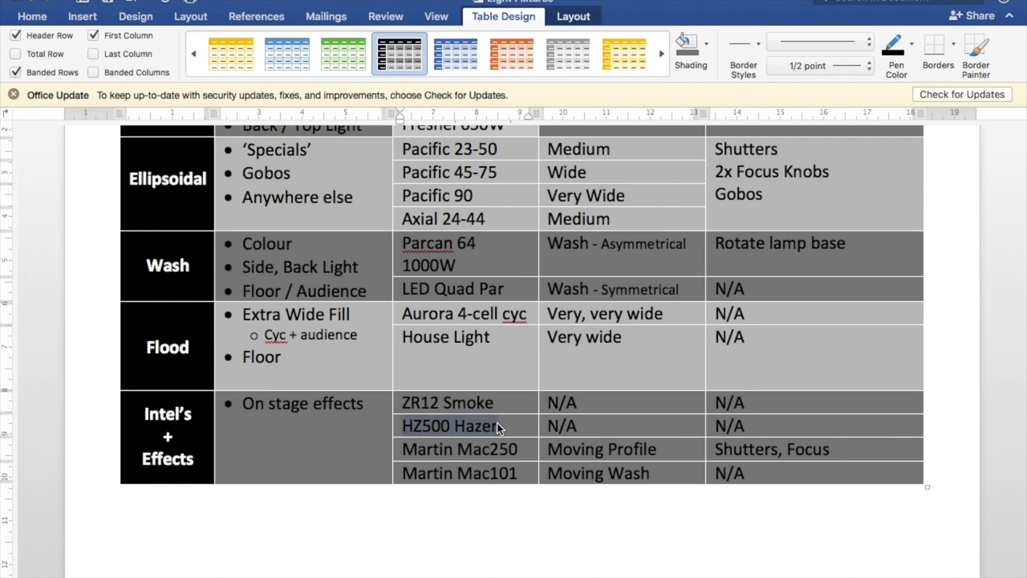
pyautogui.click(497, 423)
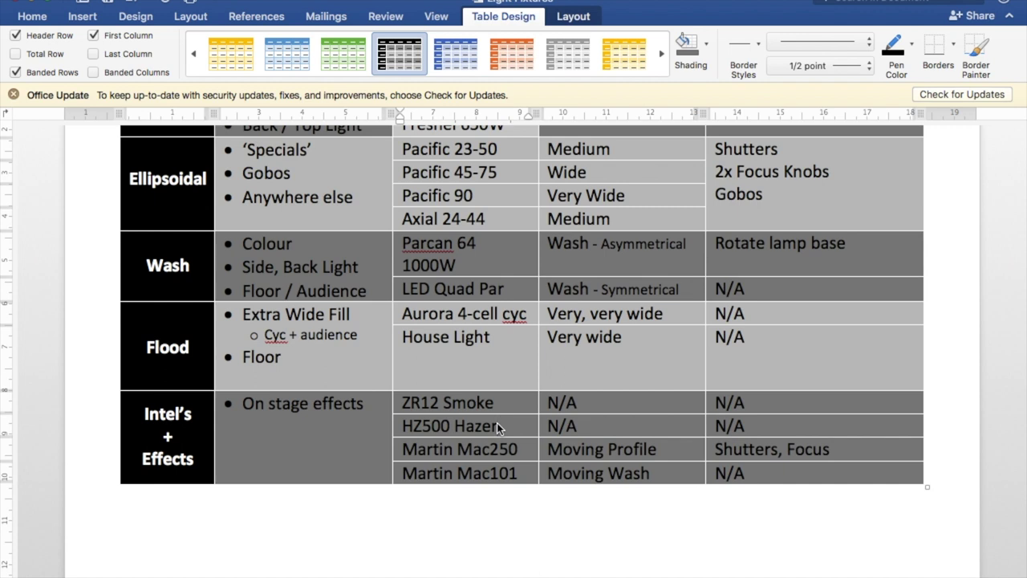
pyautogui.press('super+Tab')
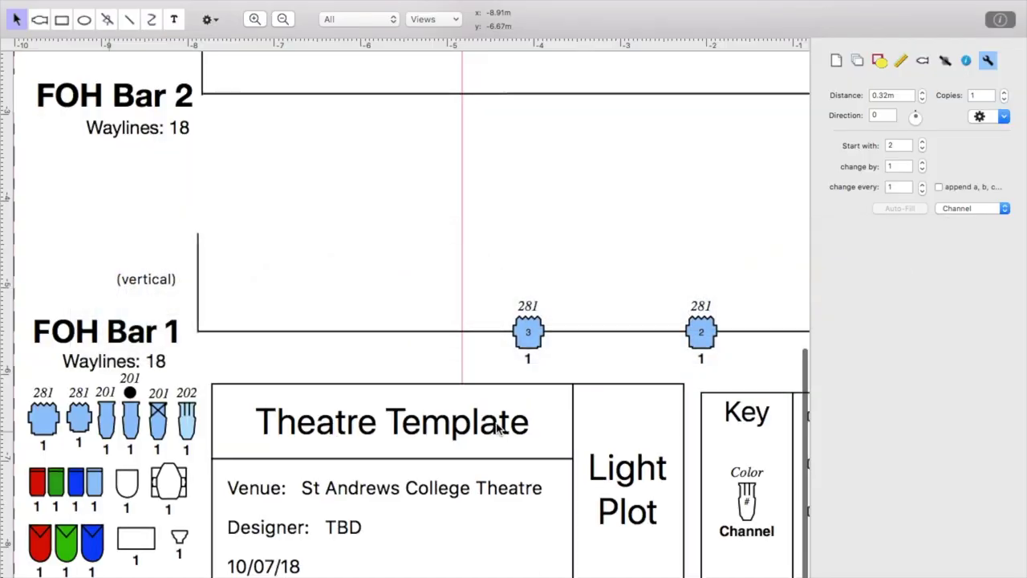
# Select fixture 3 on FOH Bar 1 and show the File > Open Recent plot list.
pyautogui.scroll(3, 497, 430)
pyautogui.scroll(-3, 497, 429)
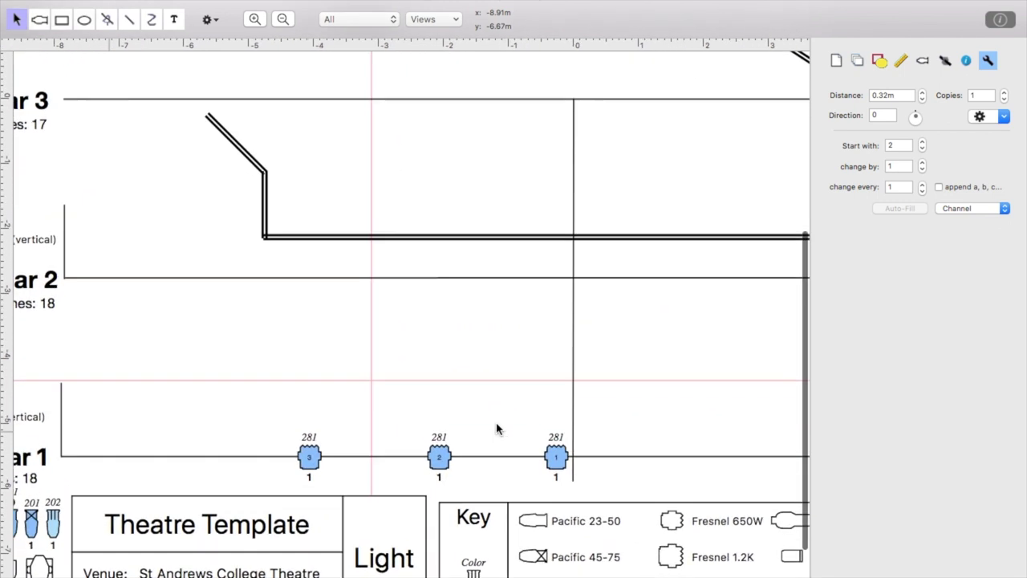
pyautogui.hscroll(-2, 496, 430)
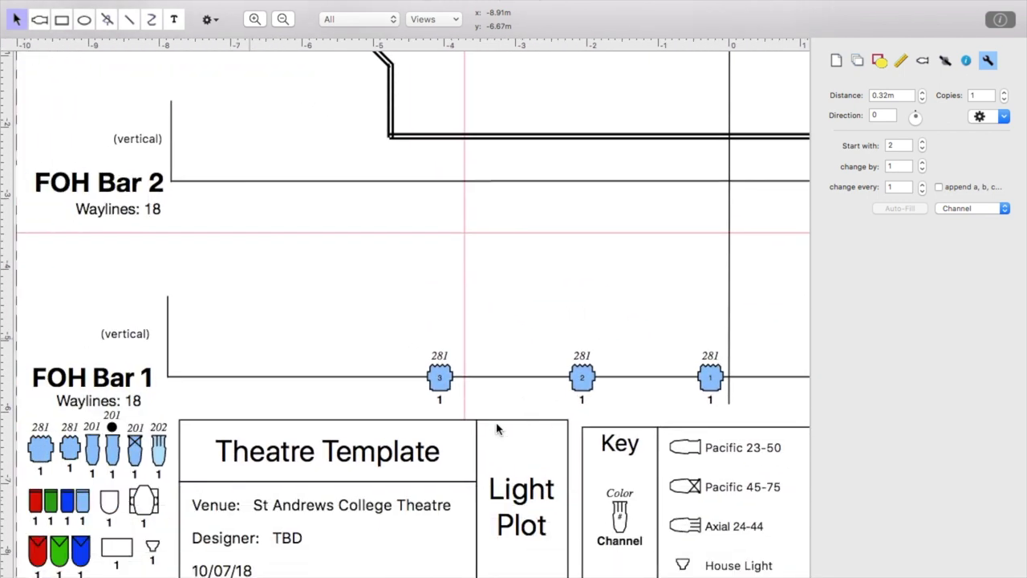
pyautogui.click(438, 392)
pyautogui.click(105, 2)
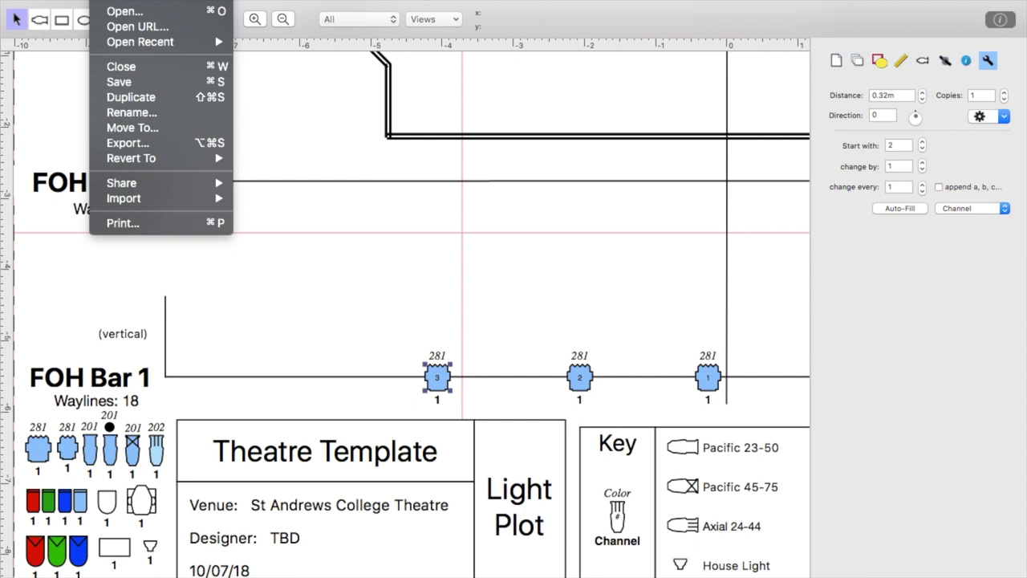
pyautogui.moveTo(138, 43)
pyautogui.click(365, 59)
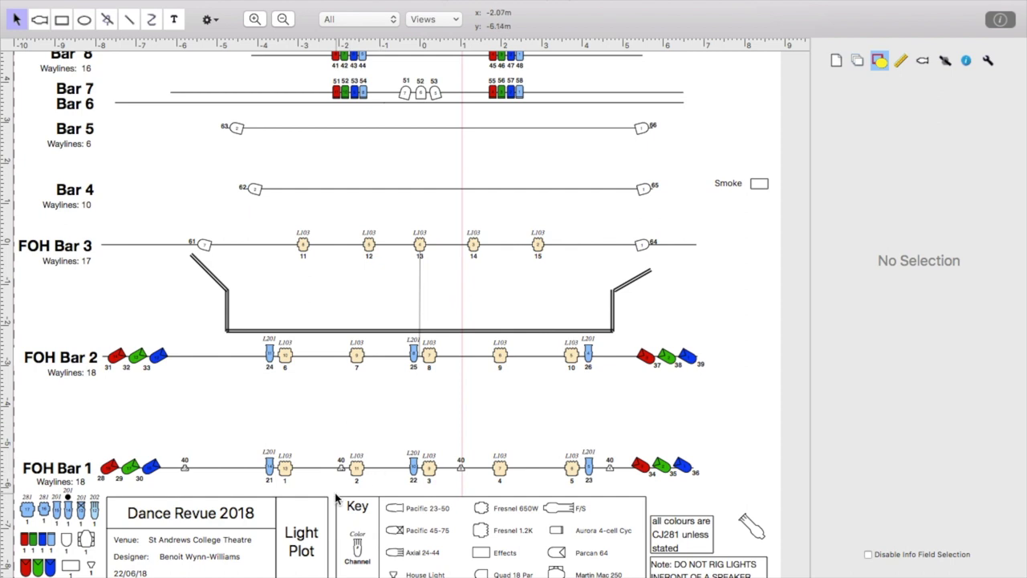
pyautogui.scroll(5, 335, 497)
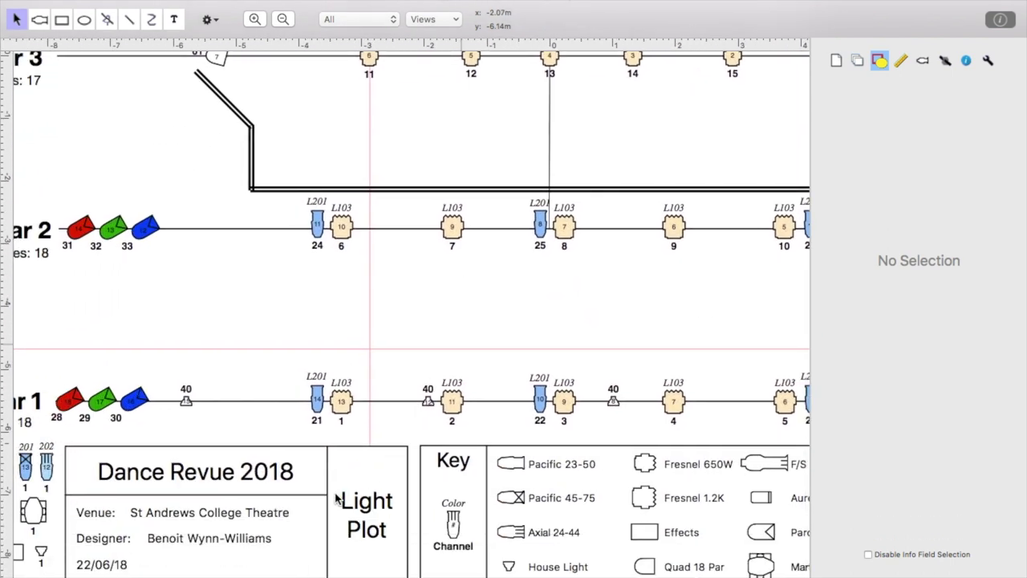
pyautogui.scroll(-5, 335, 498)
pyautogui.scroll(4, 335, 497)
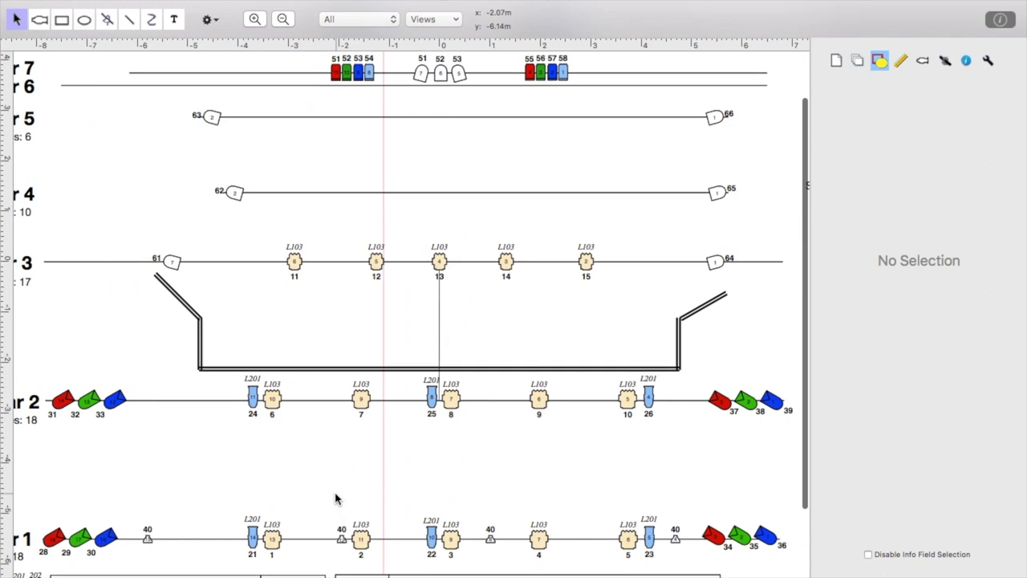
pyautogui.scroll(-2, 336, 498)
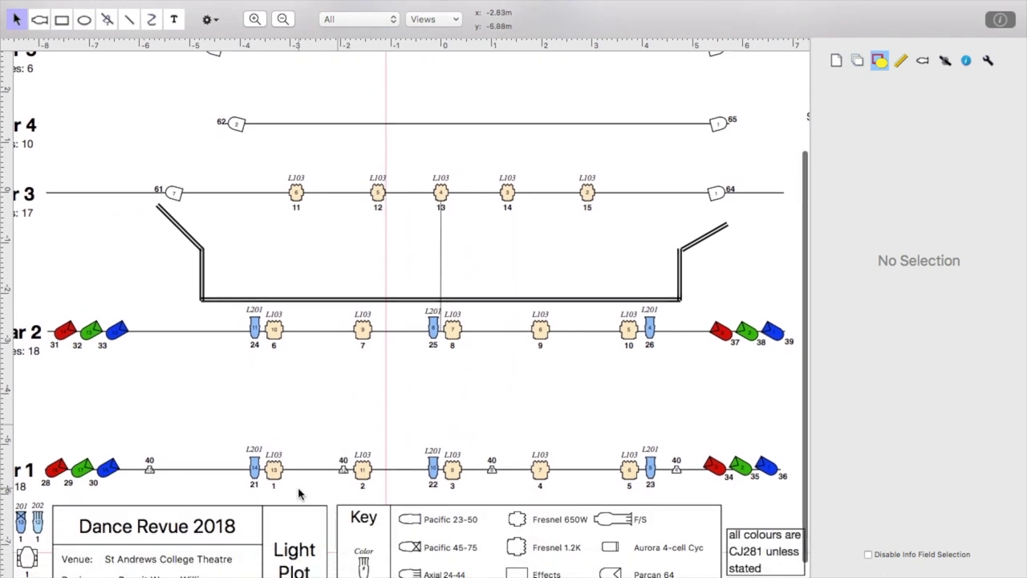
pyautogui.moveTo(298, 492); pyautogui.dragTo(272, 483)
pyautogui.scroll(3, 272, 484)
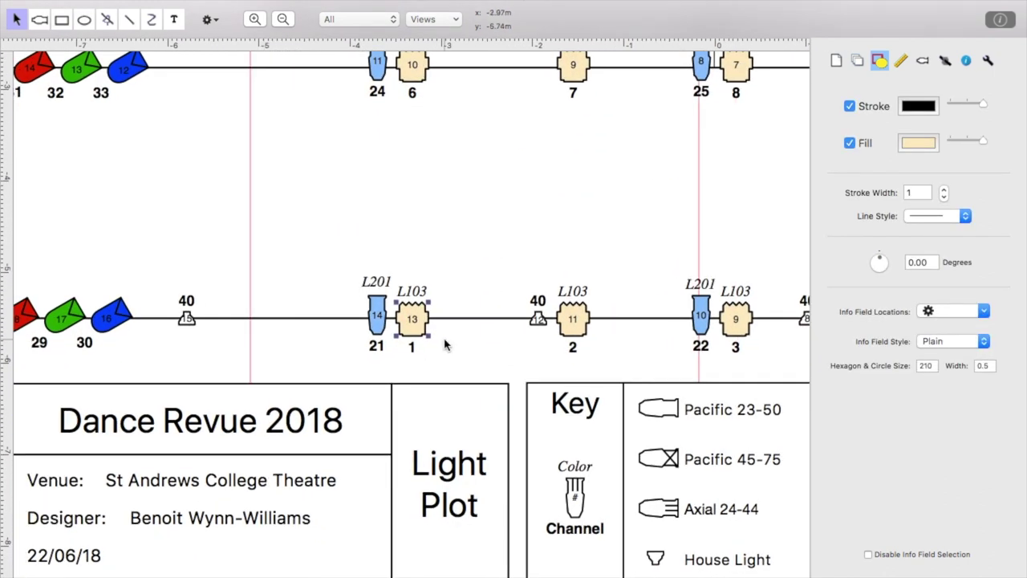
pyautogui.hscroll(8, 411, 346)
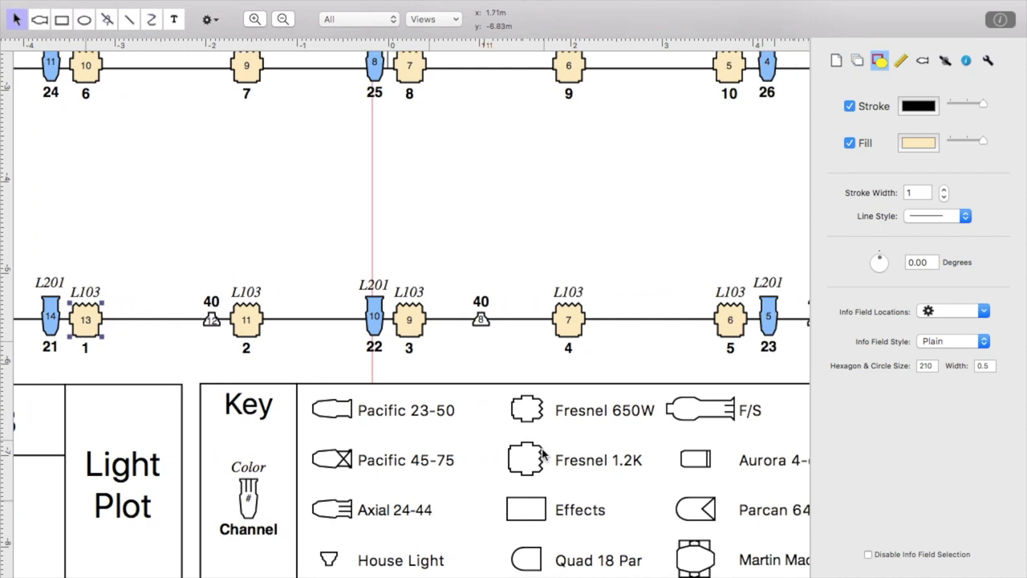
pyautogui.click(527, 469)
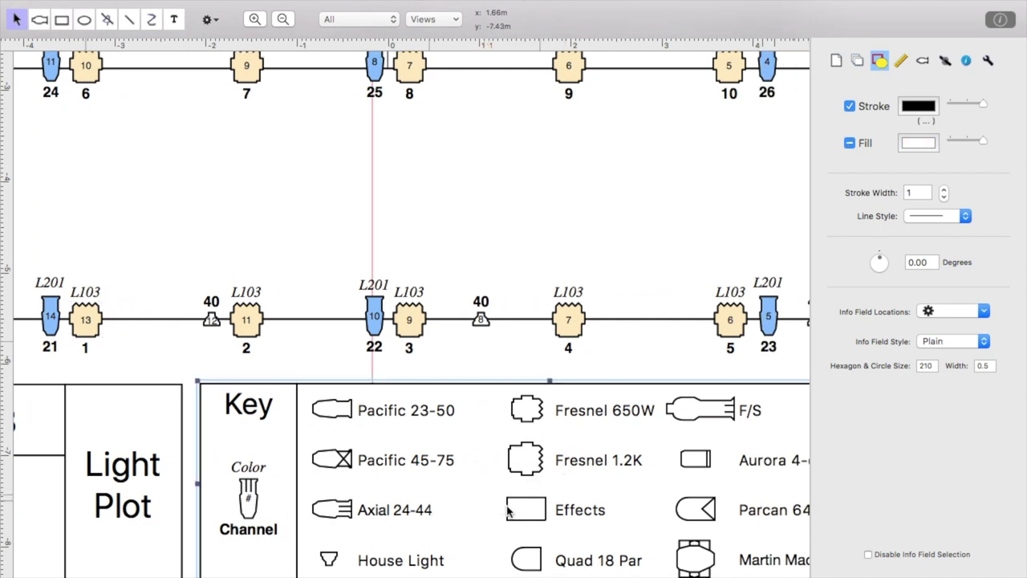
pyautogui.hscroll(-6, 186, 322)
pyautogui.scroll(3, 186, 322)
pyautogui.click(374, 448)
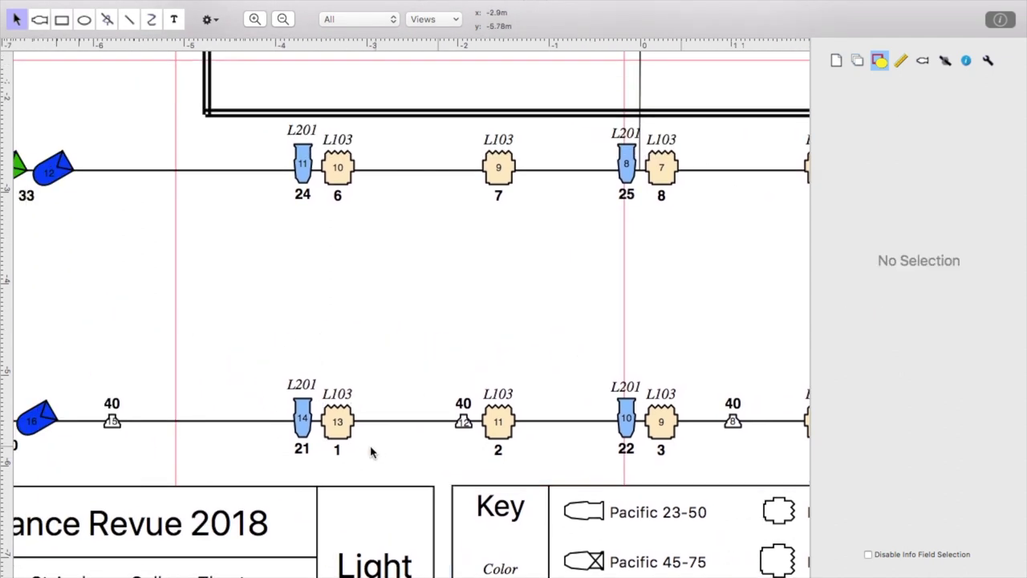
pyautogui.click(343, 420)
pyautogui.scroll(-2, 353, 417)
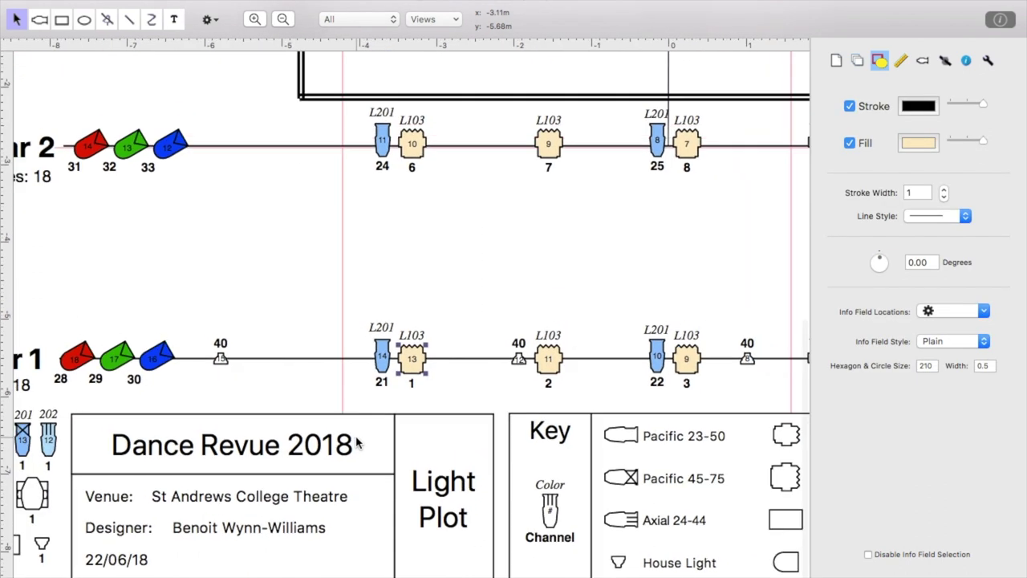
pyautogui.scroll(-1, 504, 385)
pyautogui.scroll(-3, 503, 384)
pyautogui.scroll(2, 503, 385)
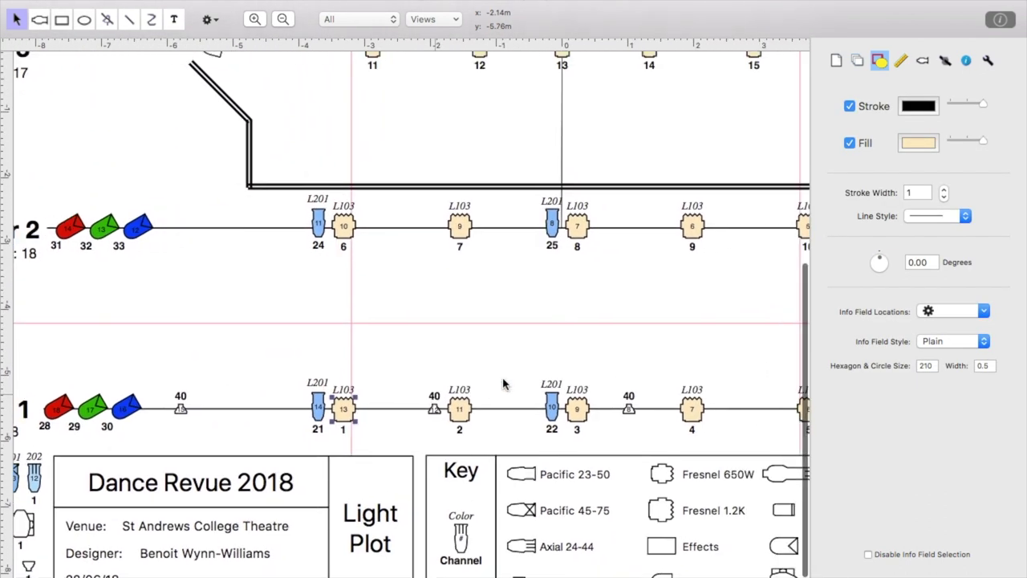
pyautogui.hscroll(1, 503, 385)
pyautogui.scroll(1, 504, 384)
pyautogui.hscroll(1, 503, 384)
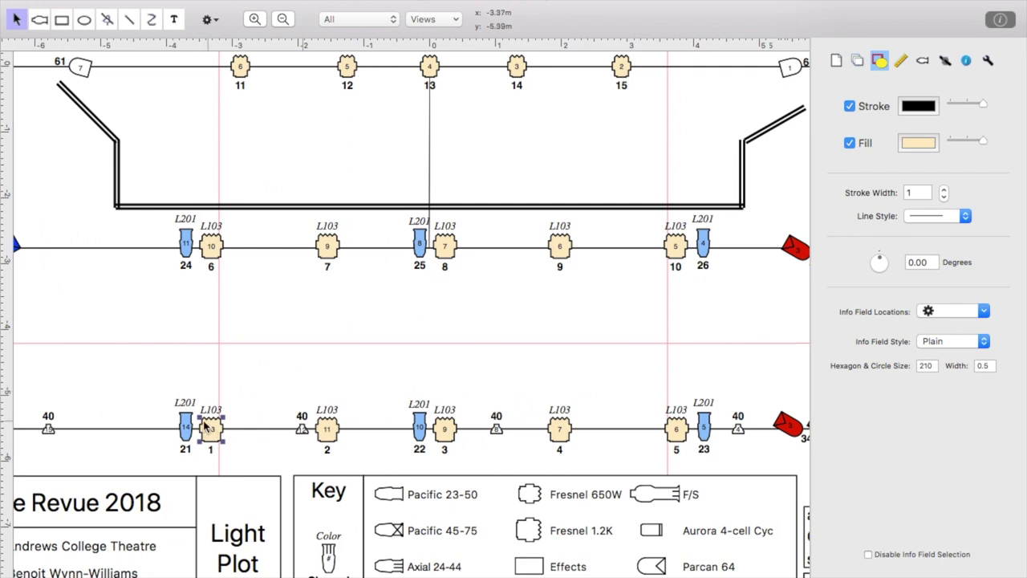
pyautogui.click(246, 402)
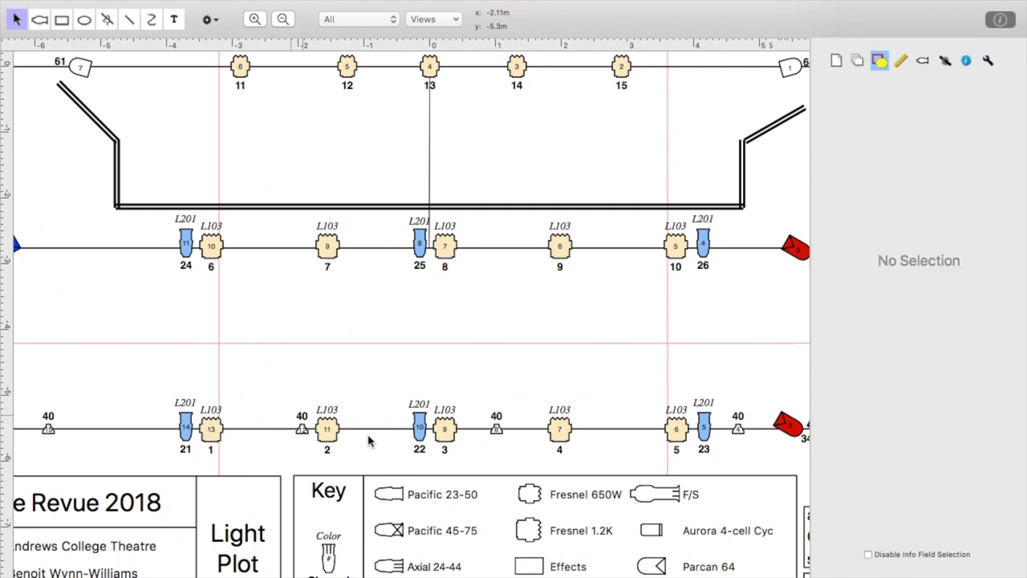
pyautogui.moveTo(468, 456)
pyautogui.mouseDown()
pyautogui.moveTo(447, 446)
pyautogui.moveTo(459, 455)
pyautogui.mouseUp()
pyautogui.click(459, 455)
pyautogui.scroll(3, 431, 337)
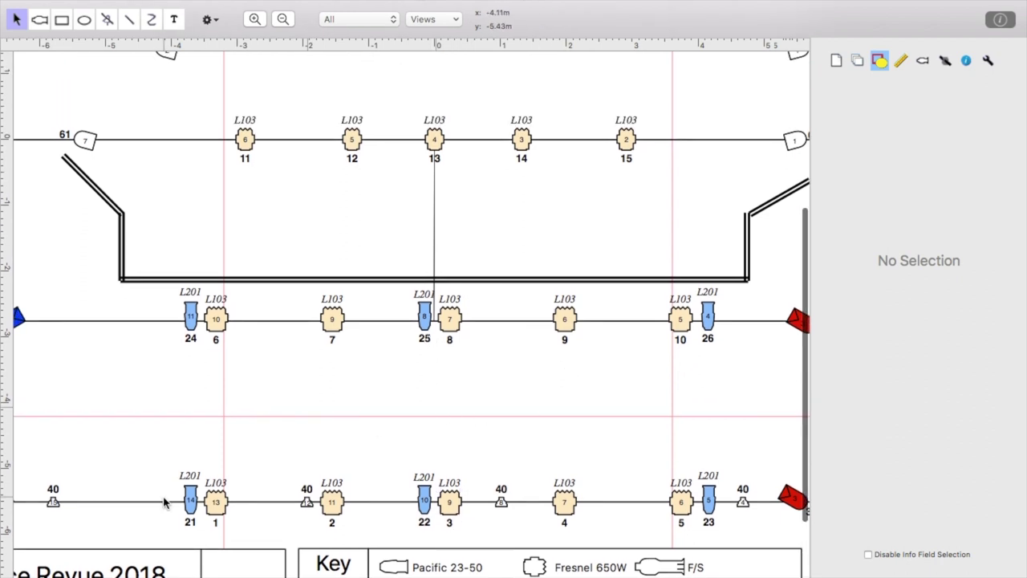
pyautogui.click(222, 517)
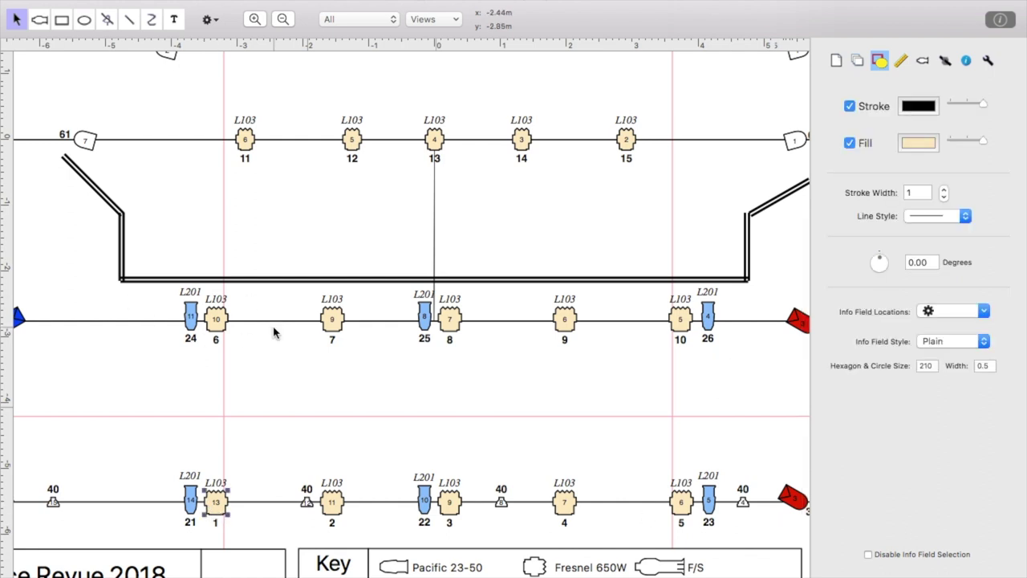
pyautogui.hscroll(-5, 405, 332)
pyautogui.scroll(2, 405, 332)
pyautogui.scroll(2, 390, 311)
pyautogui.hscroll(3, 390, 311)
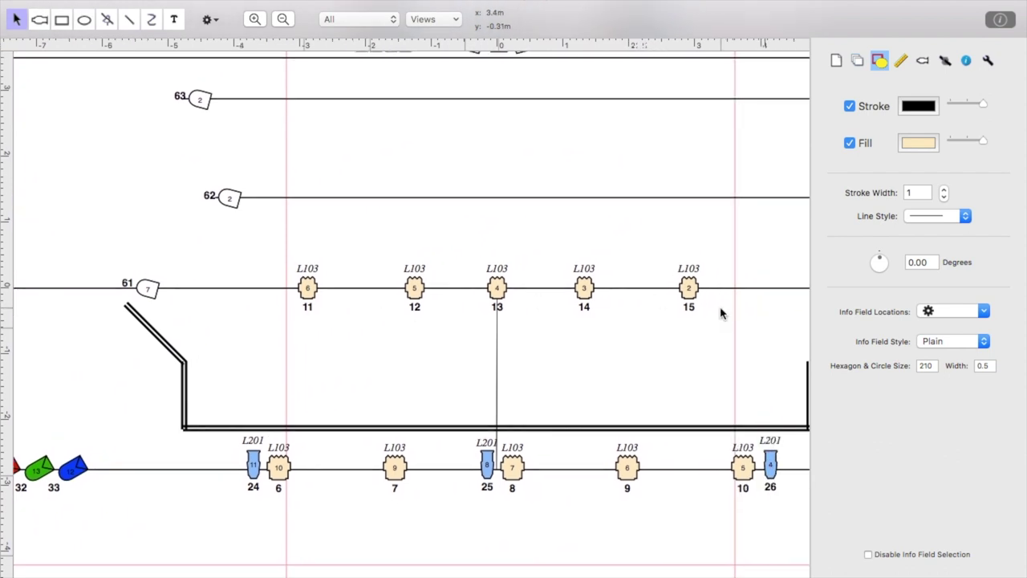
pyautogui.moveTo(721, 320); pyautogui.dragTo(336, 302)
pyautogui.click(353, 335)
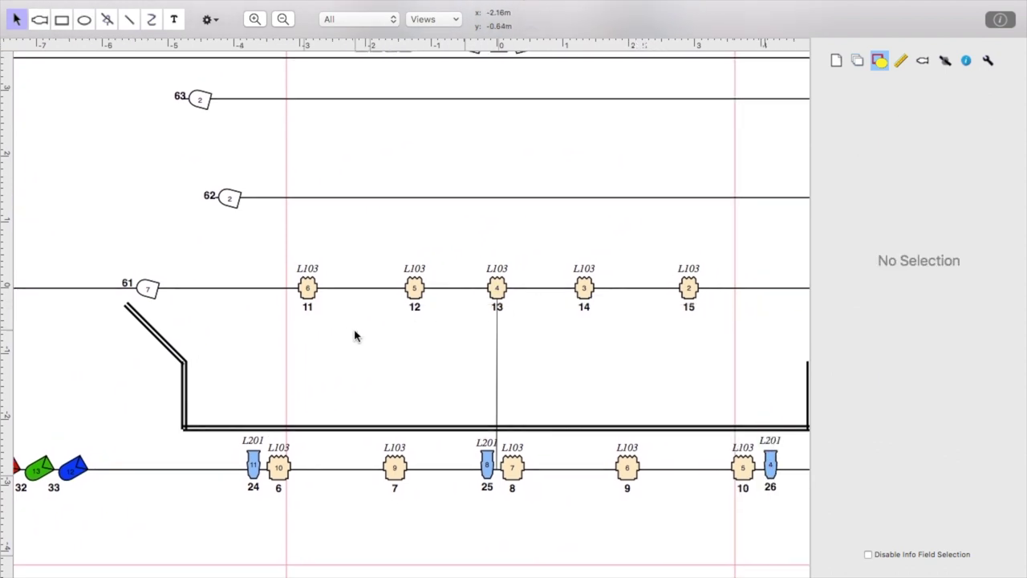
pyautogui.scroll(-6, 355, 335)
pyautogui.scroll(5, 355, 335)
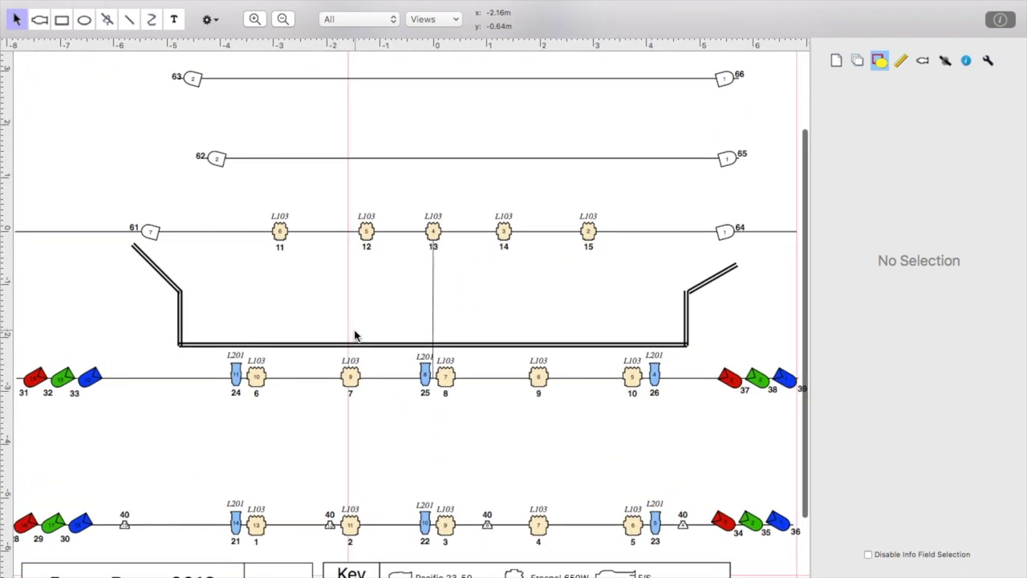
pyautogui.hscroll(-3, 356, 335)
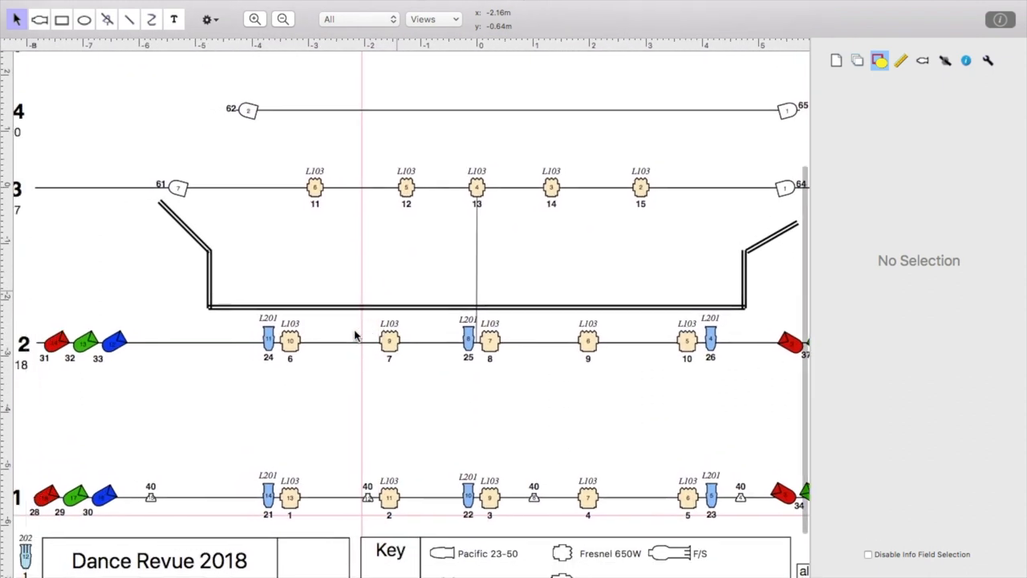
pyautogui.hscroll(-2, 356, 336)
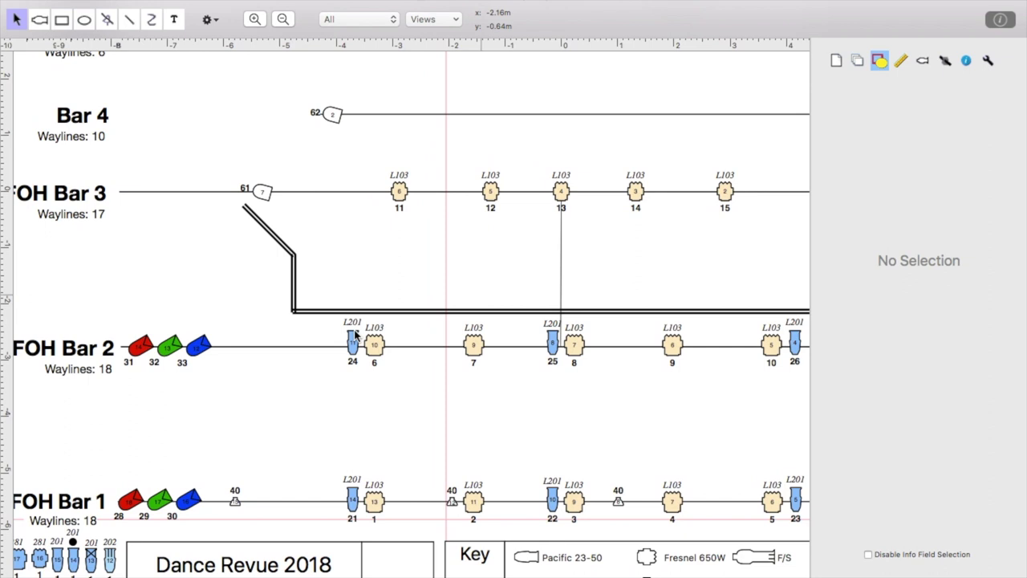
pyautogui.hscroll(3, 456, 442)
pyautogui.hscroll(3, 457, 442)
pyautogui.scroll(-2, 457, 442)
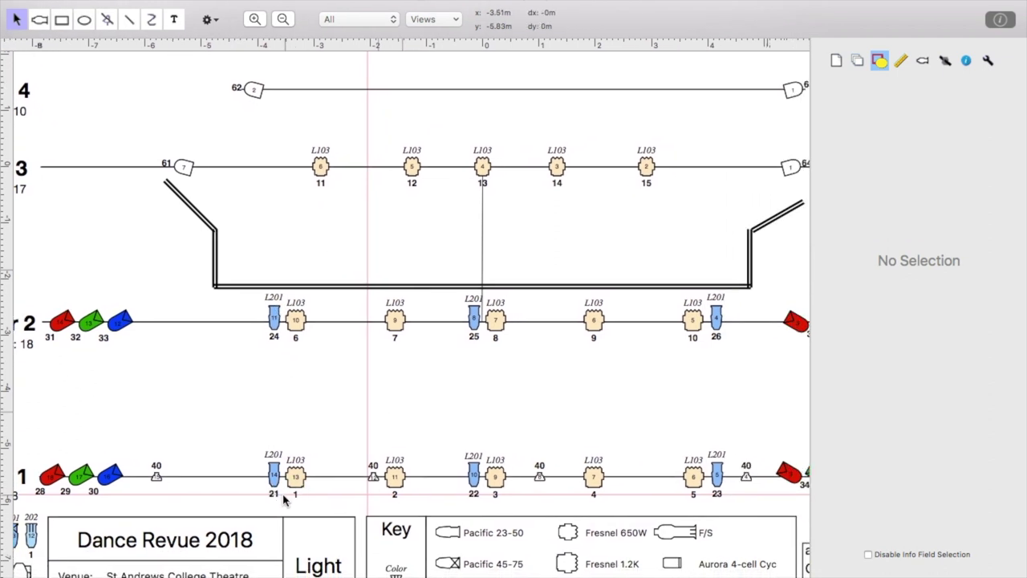
pyautogui.moveTo(283, 501); pyautogui.dragTo(269, 483)
pyautogui.click(253, 493)
pyautogui.click(273, 484)
pyautogui.keyDown('ctrl'); pyautogui.scroll(3, 273, 487); pyautogui.keyUp('ctrl')
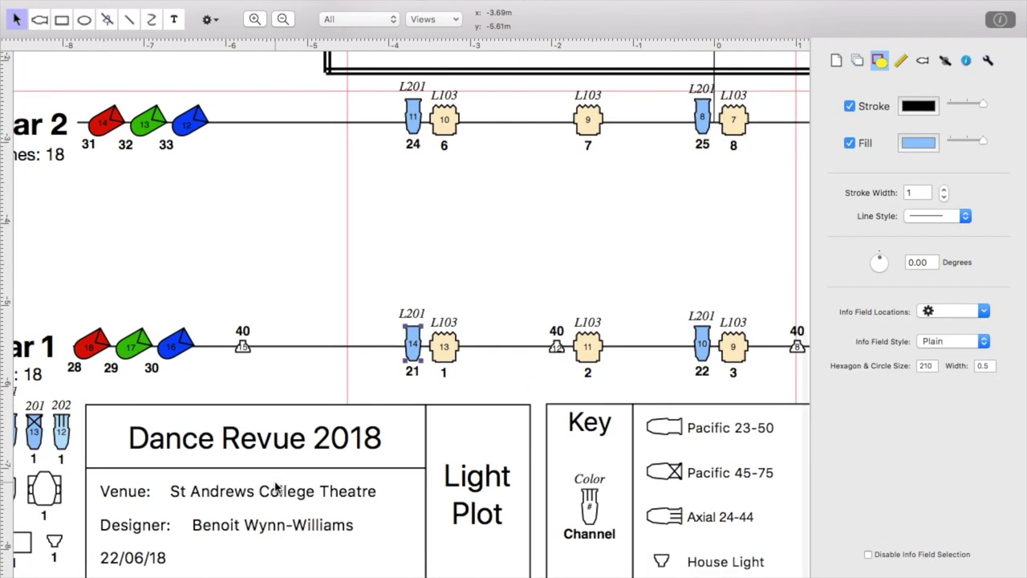
pyautogui.scroll(2, 414, 426)
pyautogui.hscroll(2, 415, 426)
pyautogui.scroll(2, 415, 431)
pyautogui.hscroll(1, 415, 431)
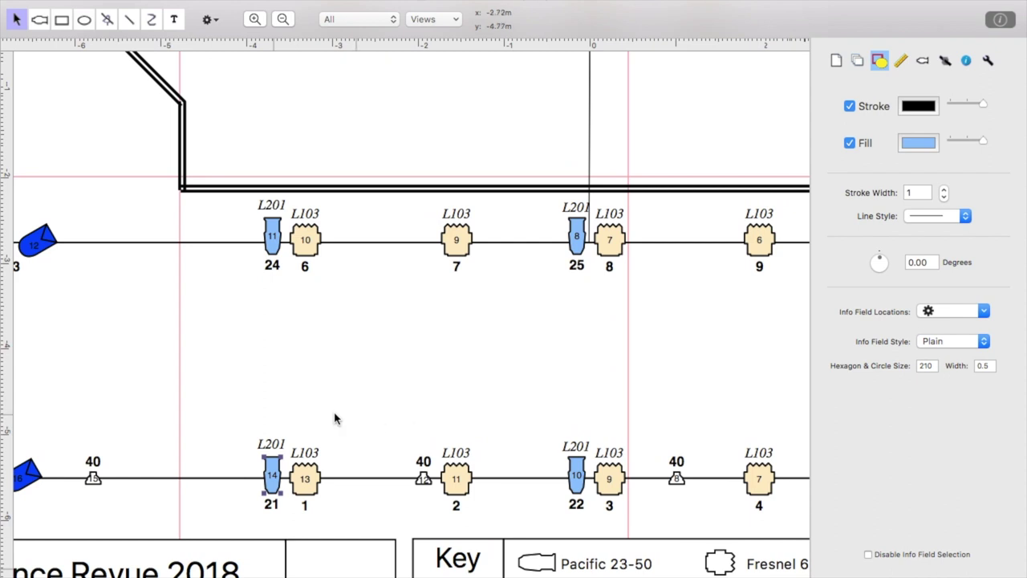
pyautogui.click(292, 410)
pyautogui.click(275, 472)
pyautogui.click(312, 420)
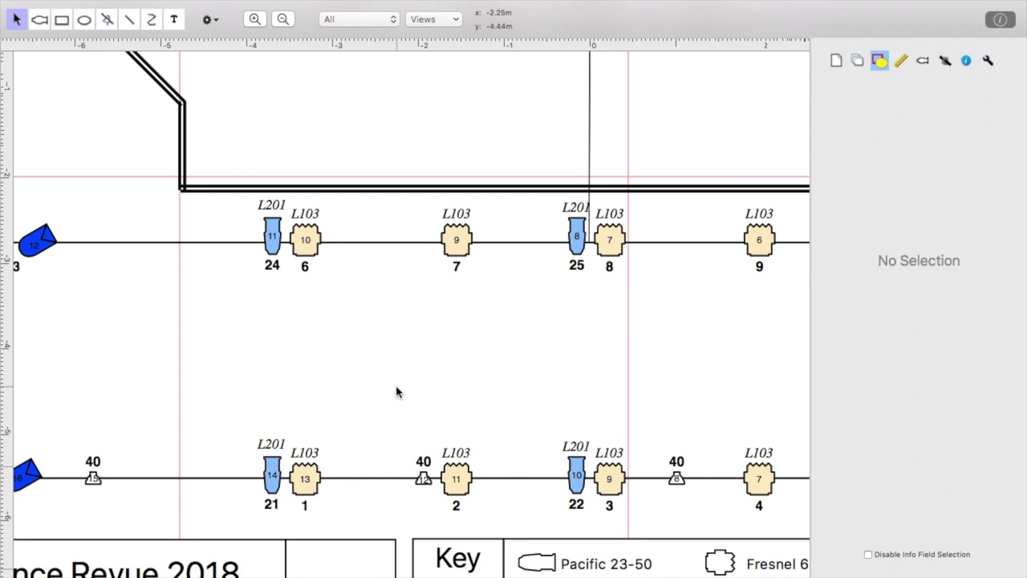
pyautogui.scroll(-5, 396, 391)
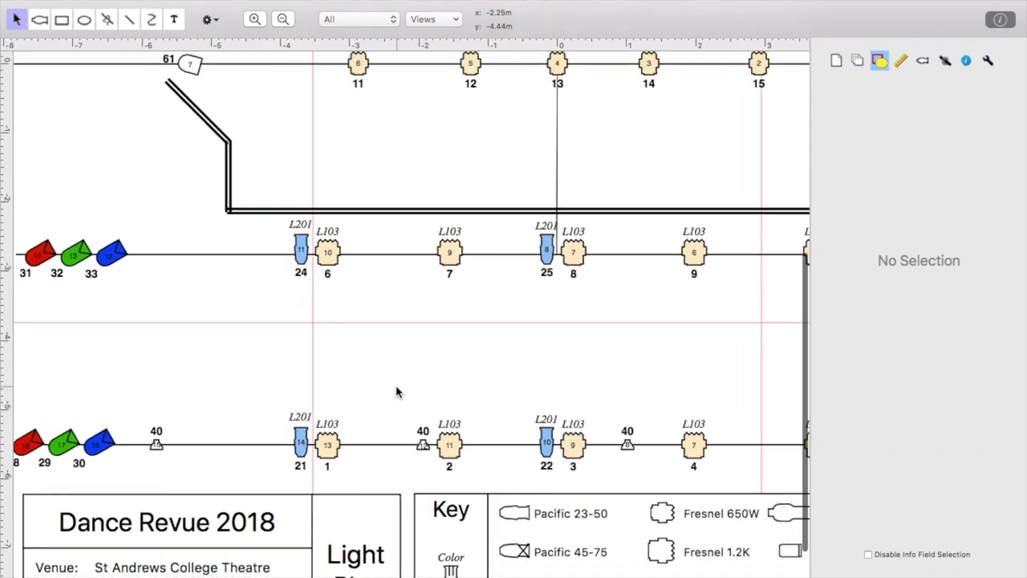
pyautogui.scroll(2, 396, 392)
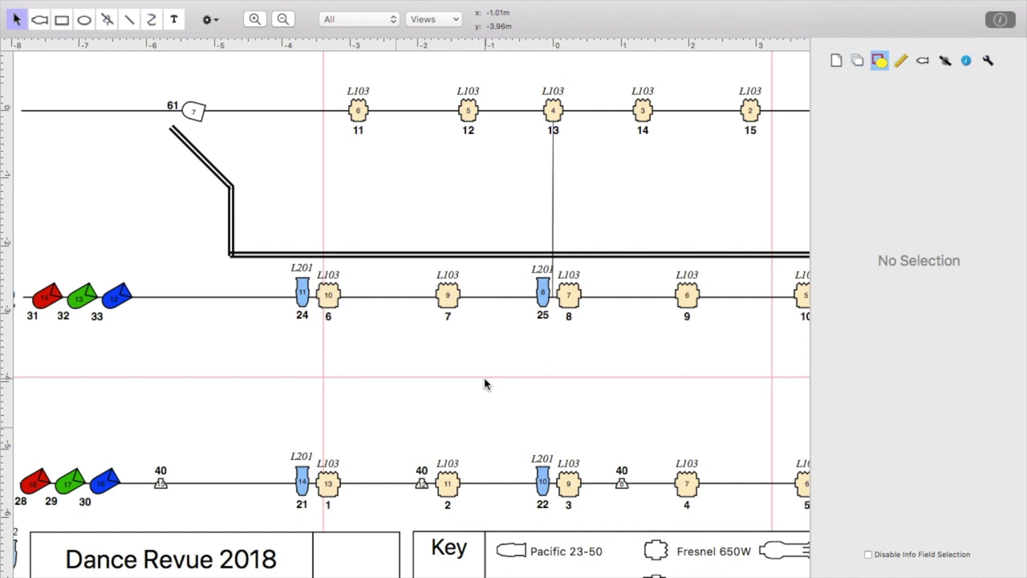
# Set the channel 7 light's colour to L103 Straw.
pyautogui.click(447, 302)
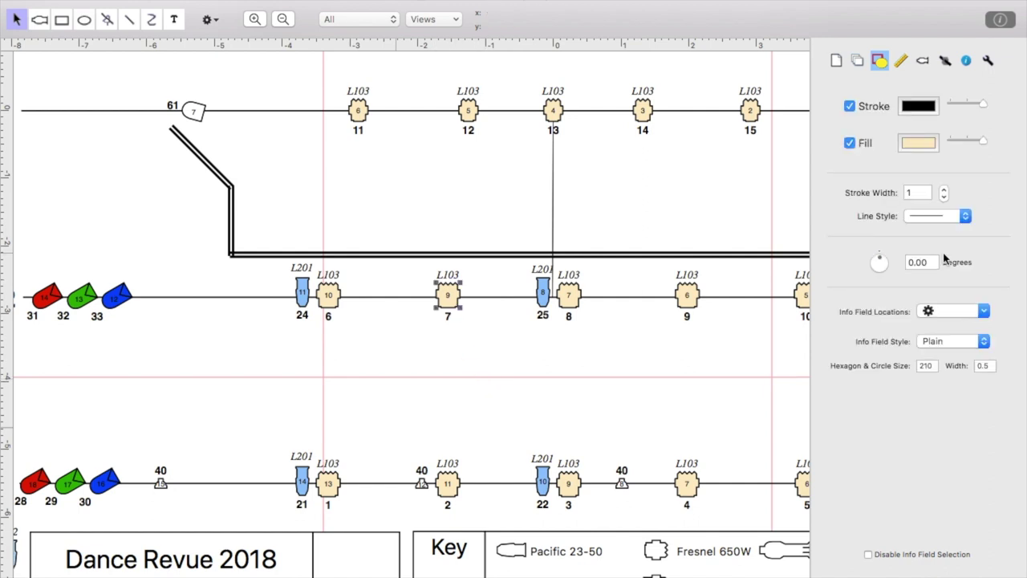
pyautogui.click(967, 60)
pyautogui.click(922, 153)
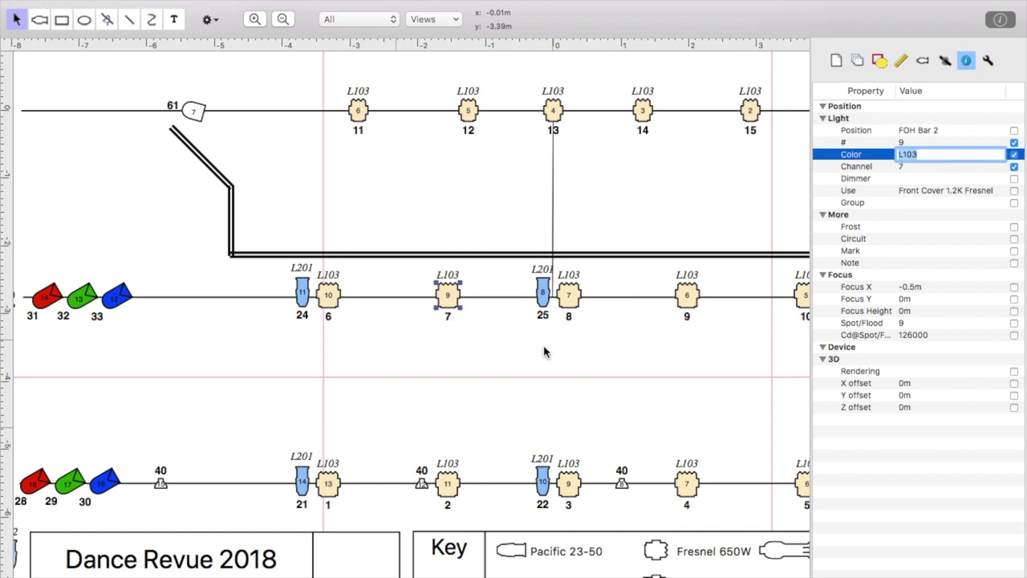
pyautogui.press('Return')
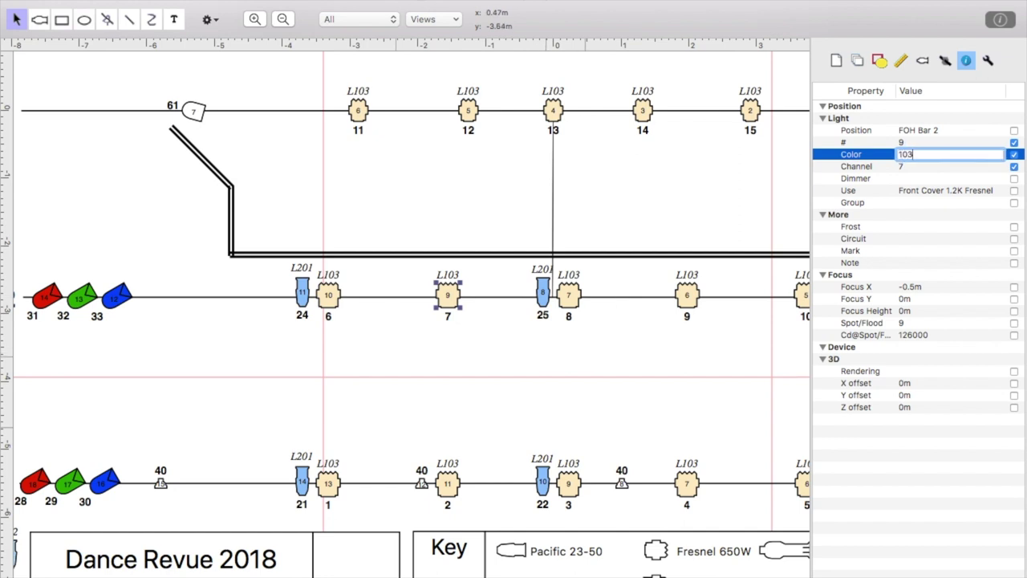
pyautogui.click(496, 83)
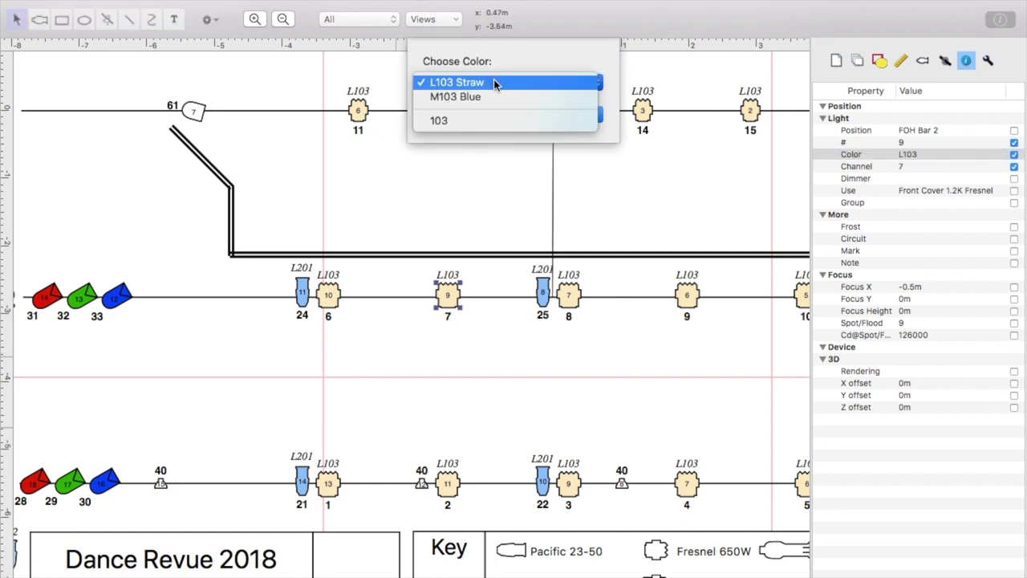
pyautogui.click(496, 83)
pyautogui.click(571, 115)
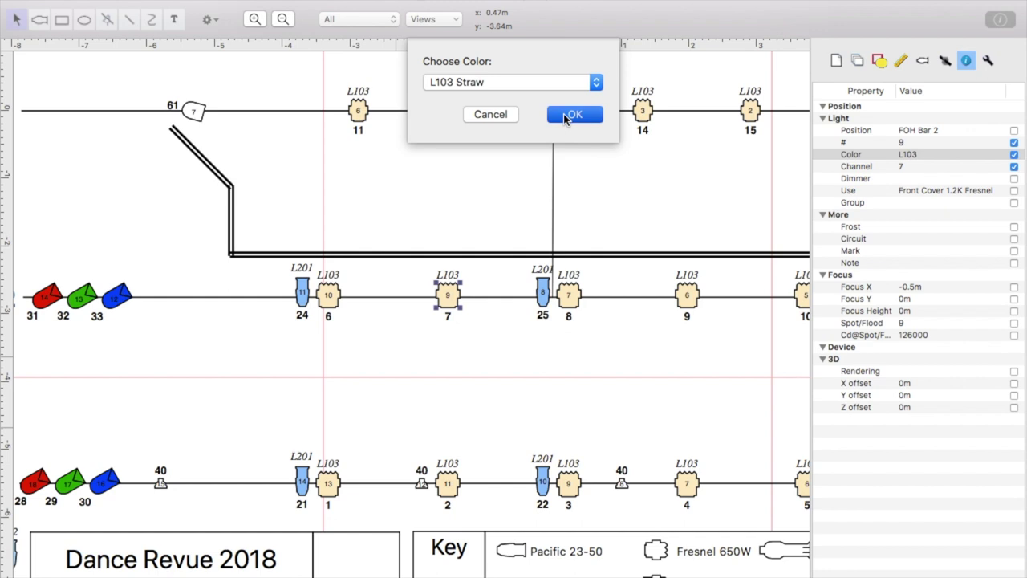
# Set the channel 25 light's colour to L201 Full CT Blue 3200-5700K.
pyautogui.click(541, 302)
pyautogui.click(908, 154)
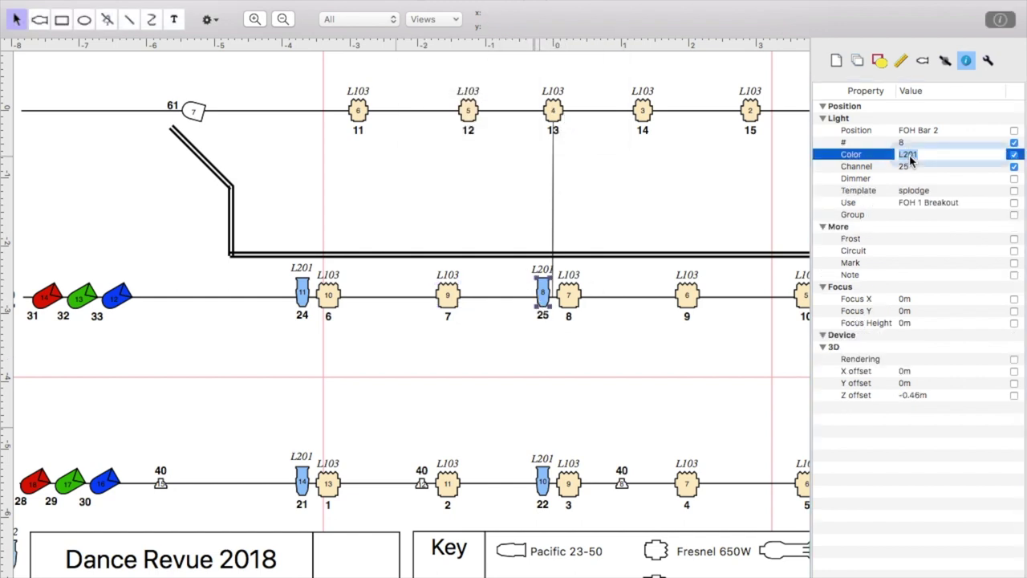
pyautogui.press('Return')
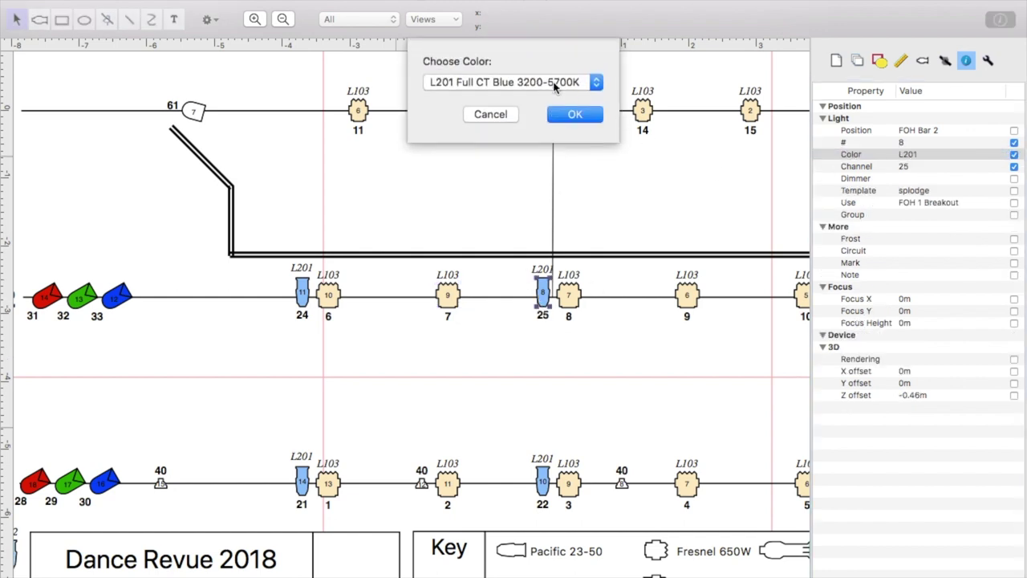
pyautogui.click(551, 83)
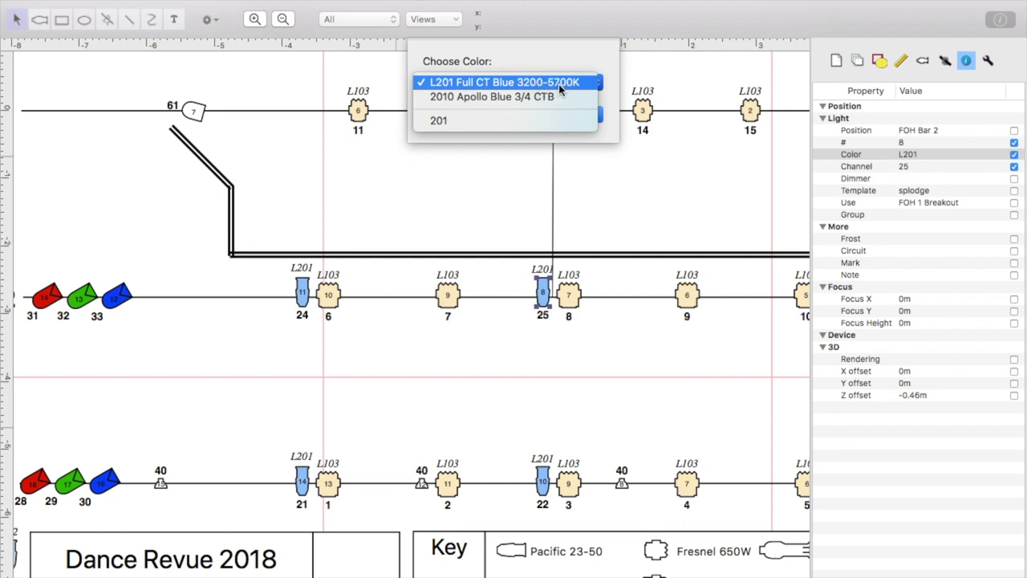
pyautogui.click(558, 84)
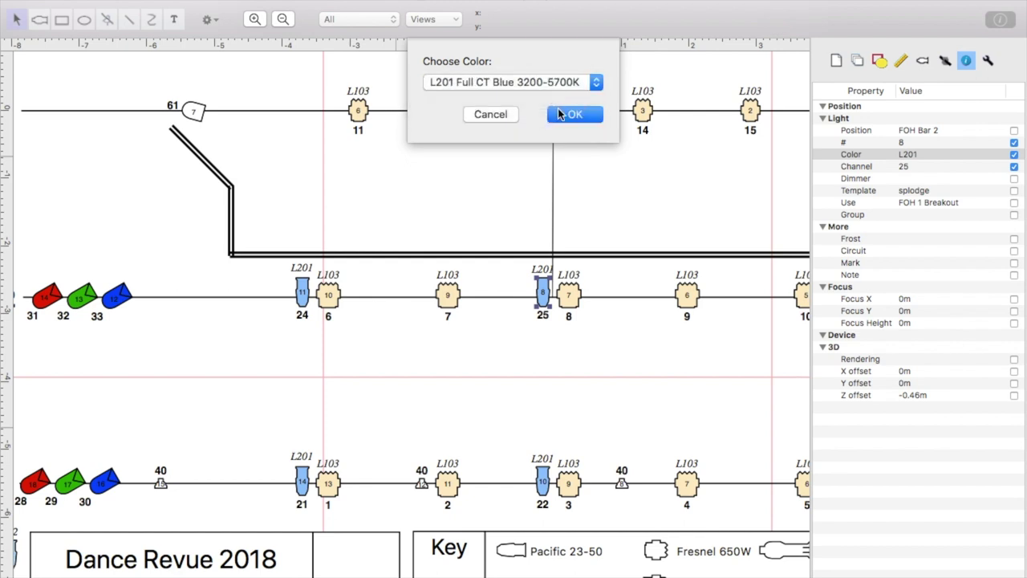
pyautogui.click(570, 115)
# Enter colour number 28 for the channel 25 light and cancel the suggested R3202.
pyautogui.click(917, 165)
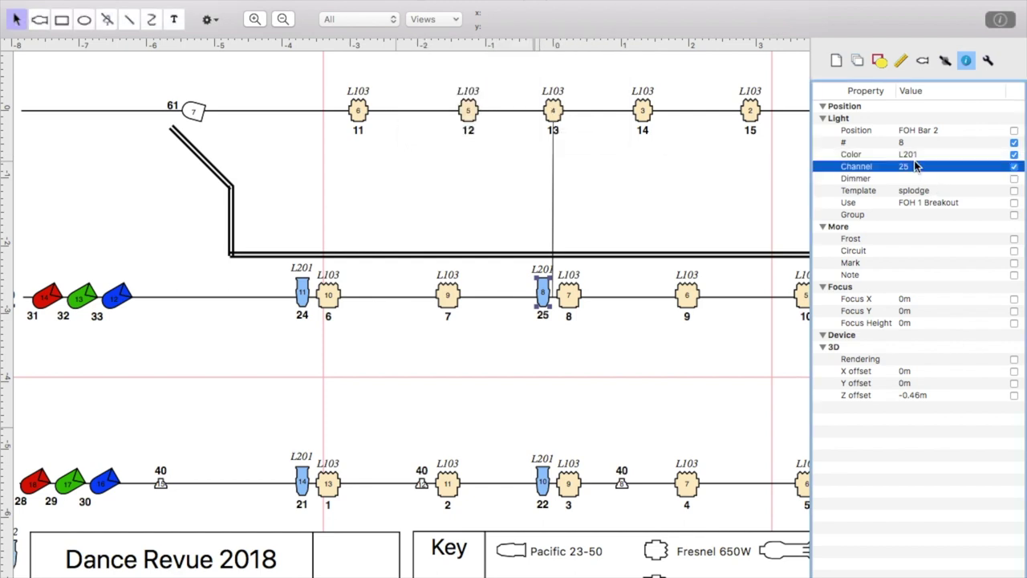
pyautogui.click(918, 154)
pyautogui.click(918, 155)
pyautogui.write('28')
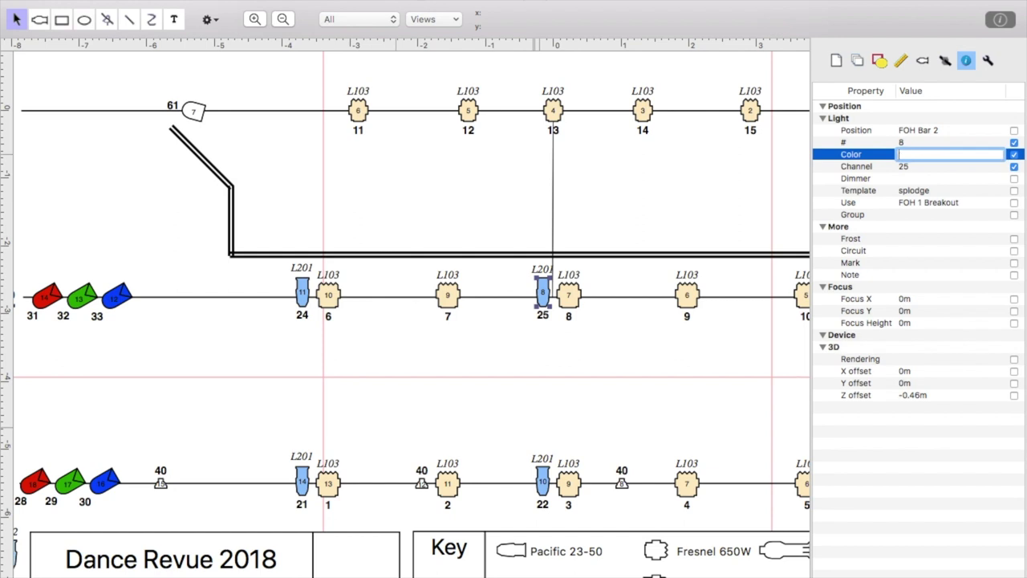
pyautogui.press('Return')
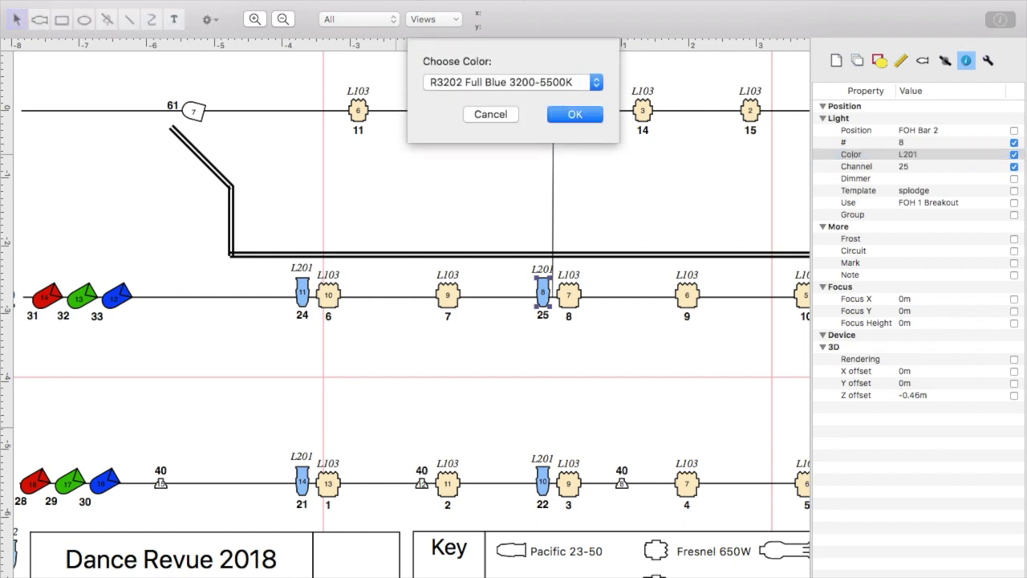
pyautogui.click(490, 114)
# Re-enter colour 201 for the light, then start retyping its colour as 2.
pyautogui.doubleClick(909, 154)
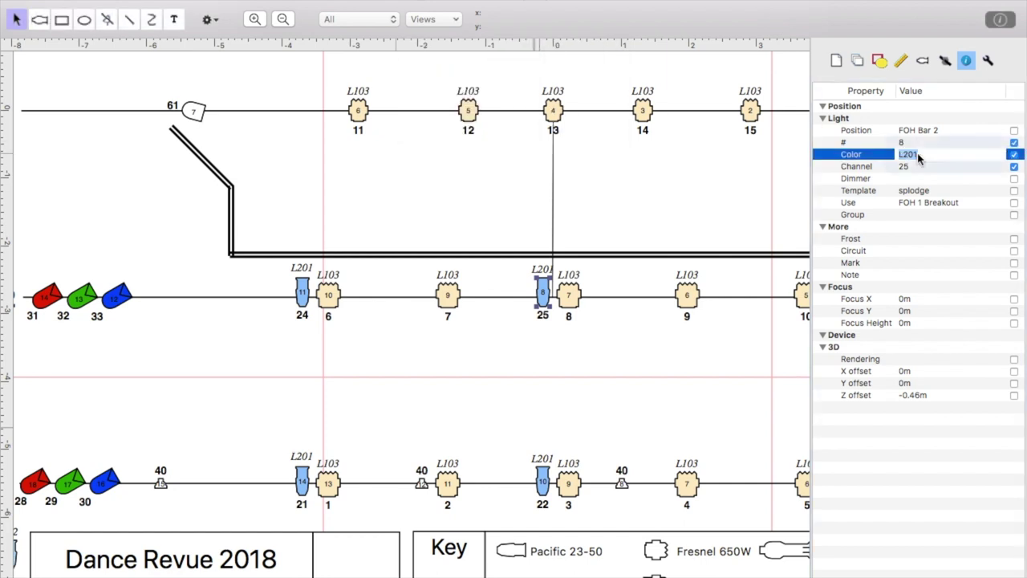
pyautogui.write('2')
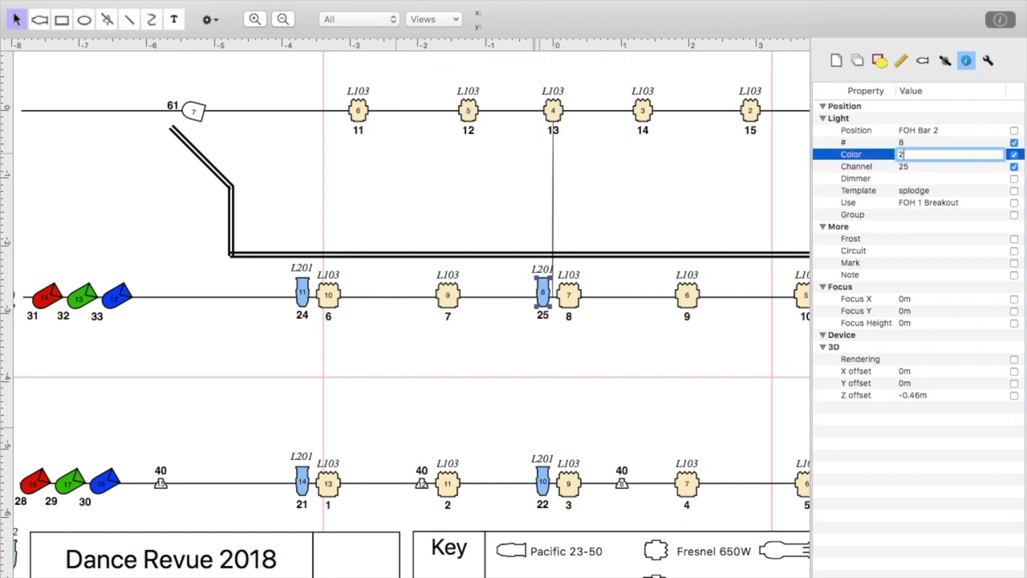
pyautogui.write('01')
pyautogui.press('Return')
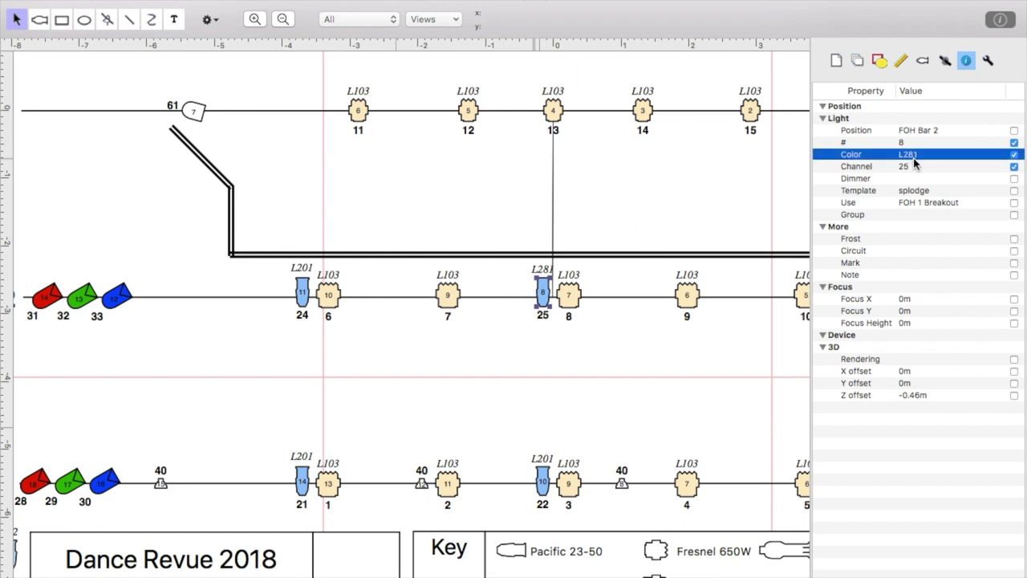
pyautogui.doubleClick(912, 158)
pyautogui.write('2')
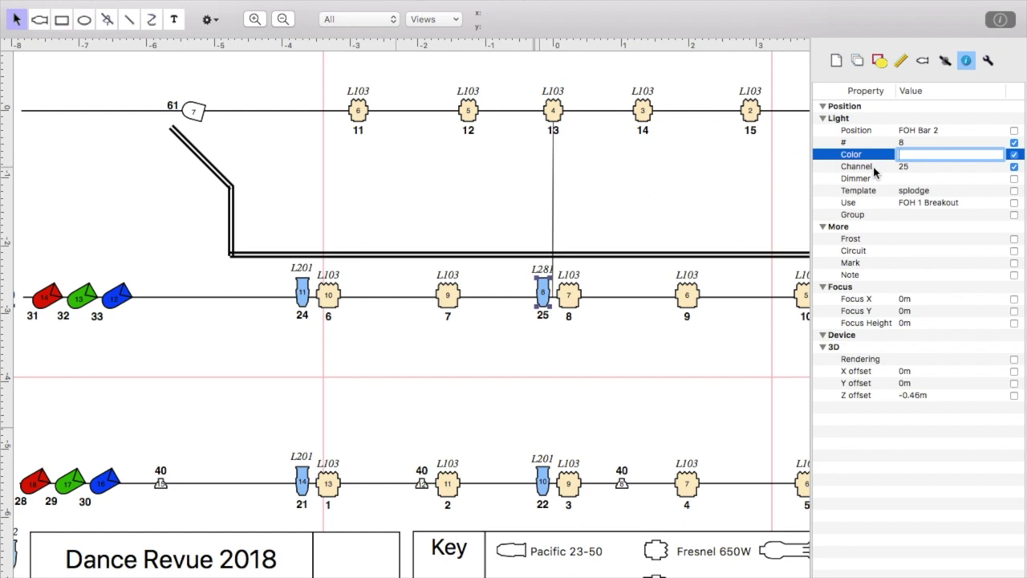
# Commit the emptied colour on channel 25 and begin editing channel 7's colour.
pyautogui.click(639, 214)
pyautogui.click(443, 305)
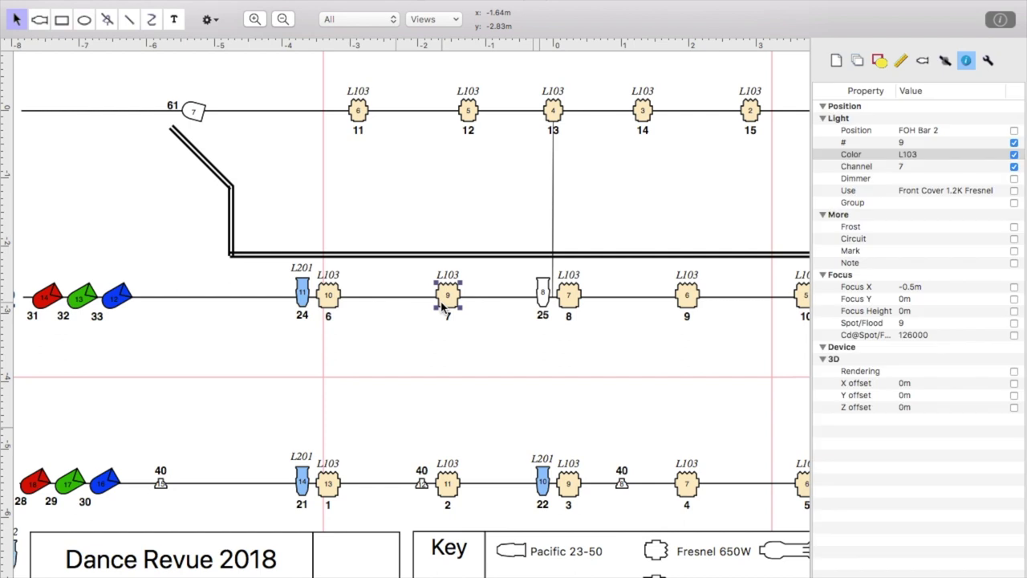
pyautogui.click(921, 159)
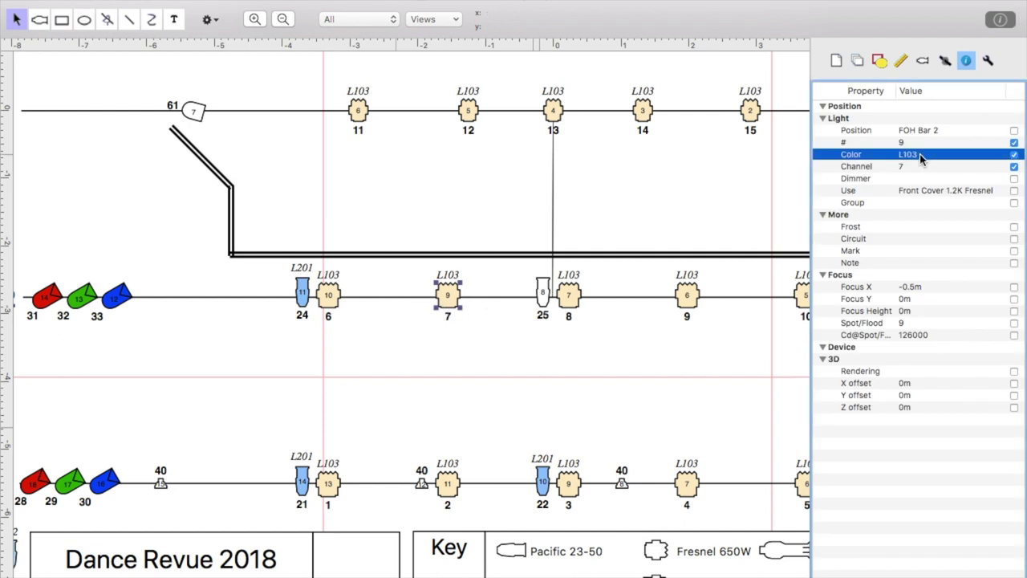
pyautogui.click(921, 155)
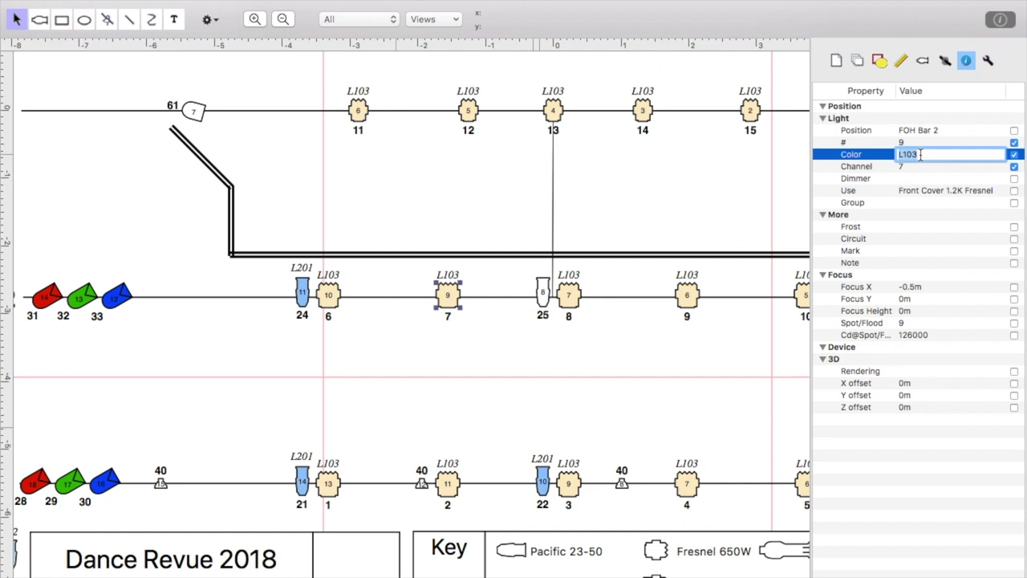
pyautogui.click(518, 363)
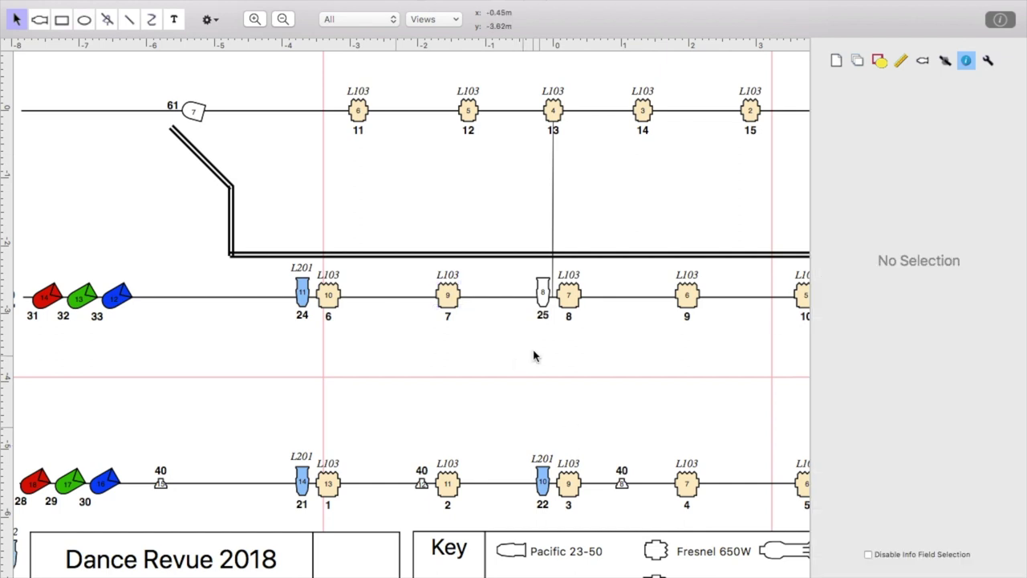
# Try colour 340 on channel 7, cancel to keep L103, then select fixture 25.
pyautogui.click(448, 296)
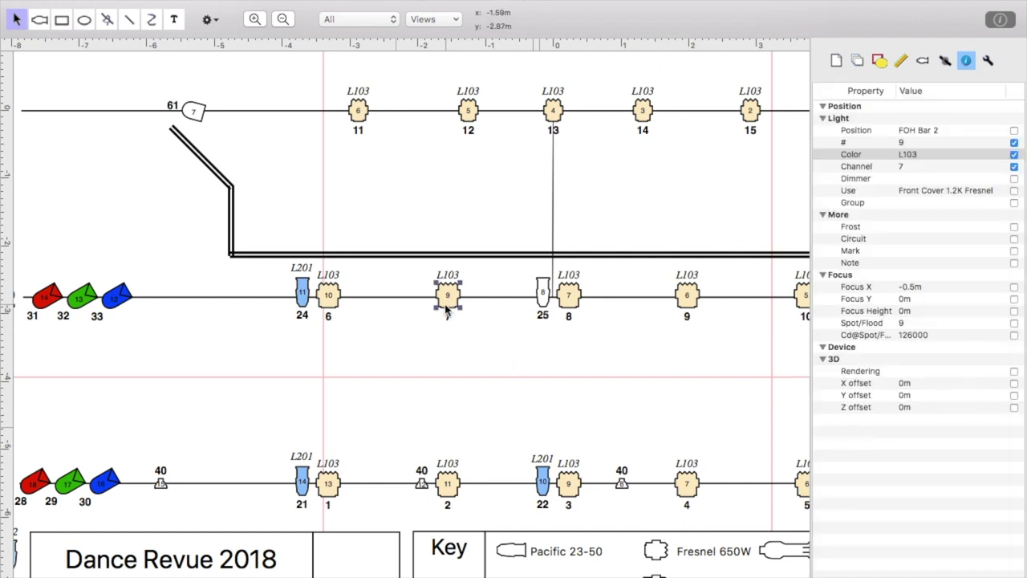
pyautogui.click(912, 154)
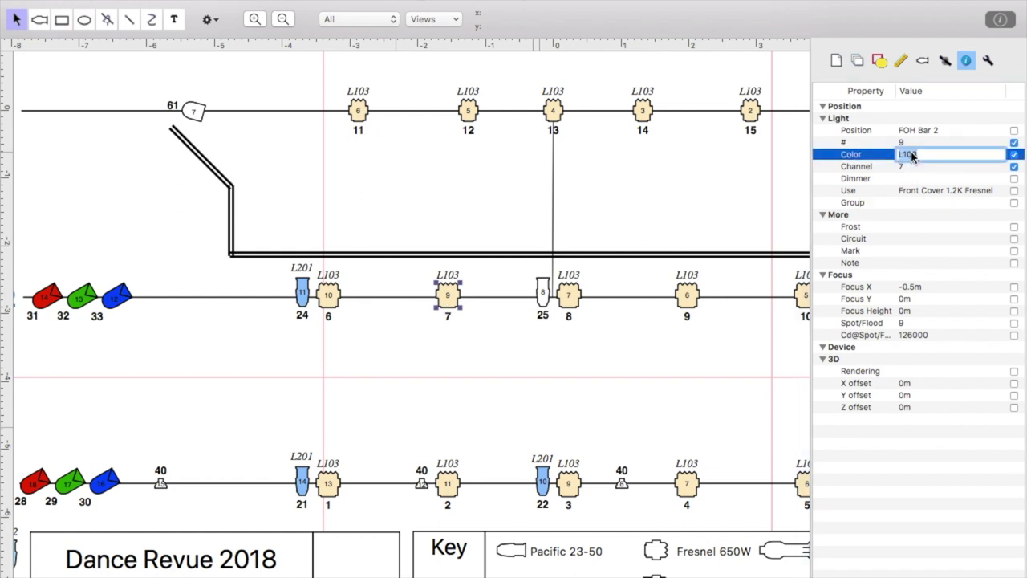
pyautogui.write('340')
pyautogui.press('Return')
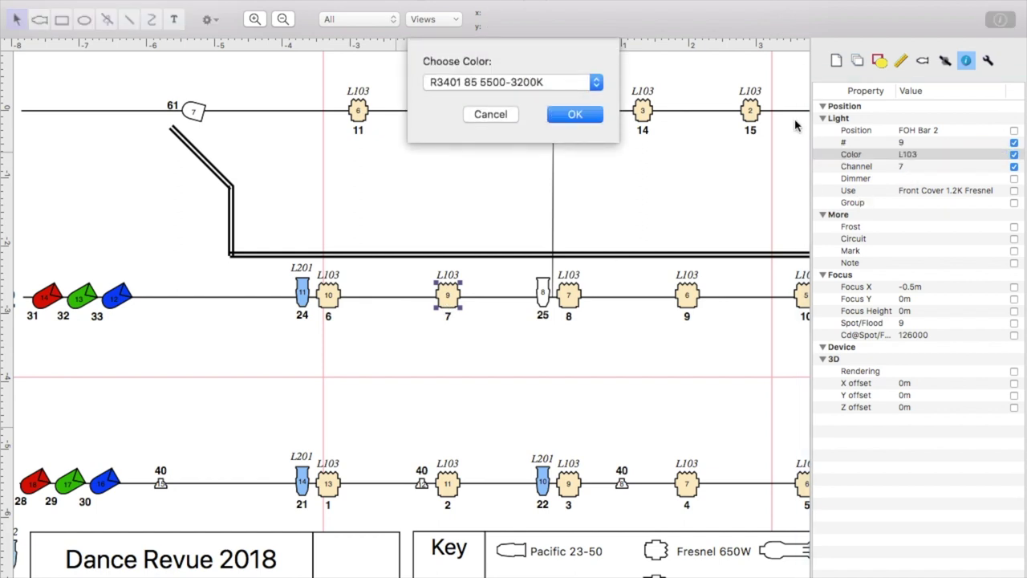
pyautogui.click(543, 83)
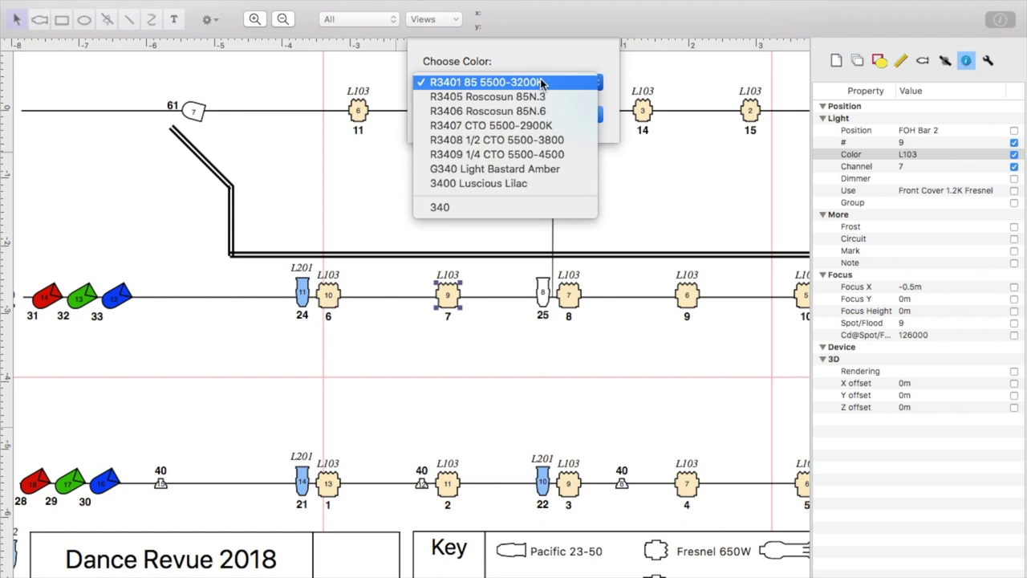
pyautogui.click(542, 84)
pyautogui.click(489, 113)
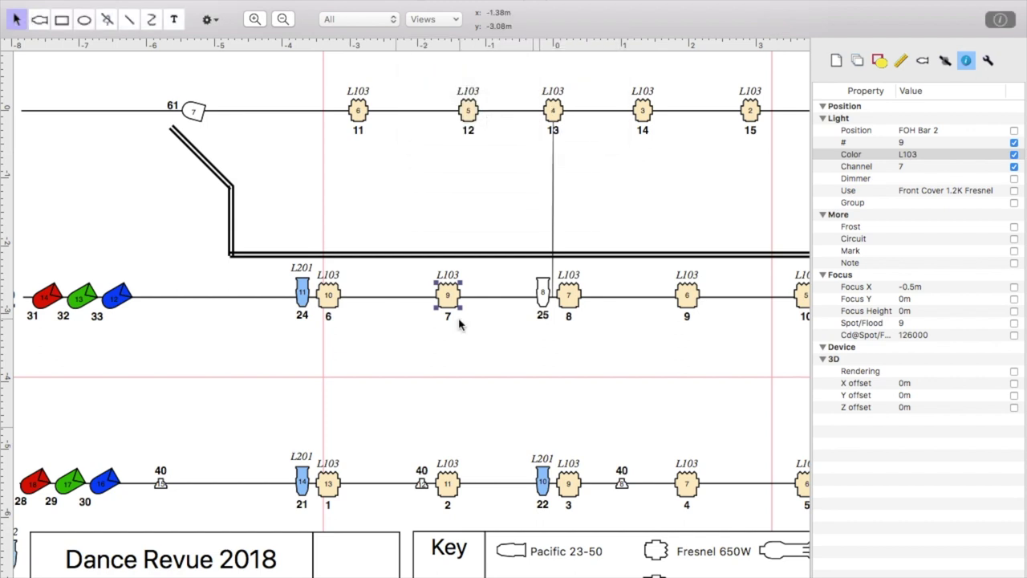
pyautogui.click(447, 363)
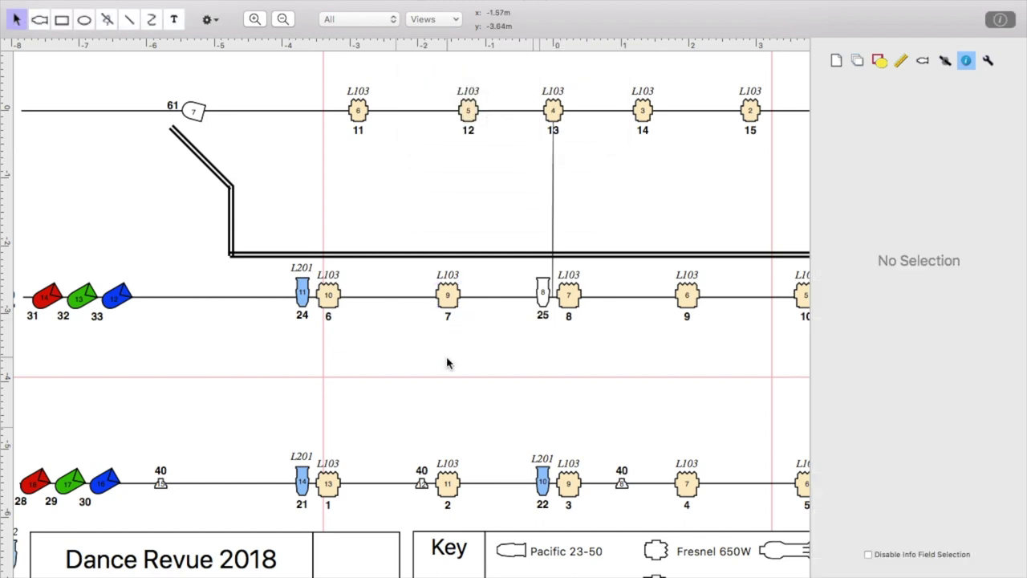
pyautogui.click(544, 298)
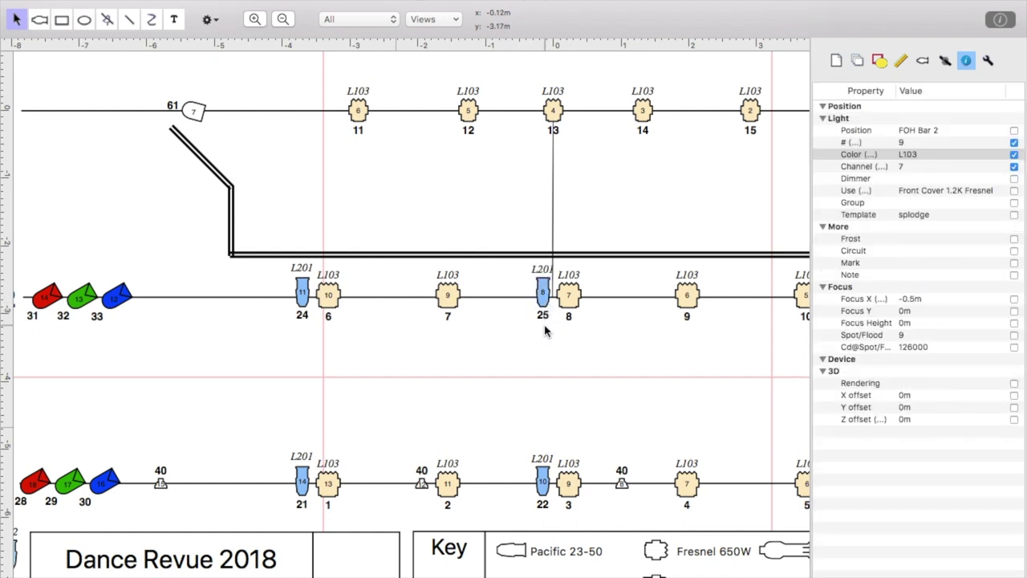
pyautogui.click(546, 330)
pyautogui.scroll(3, 546, 330)
pyautogui.hscroll(-4, 546, 330)
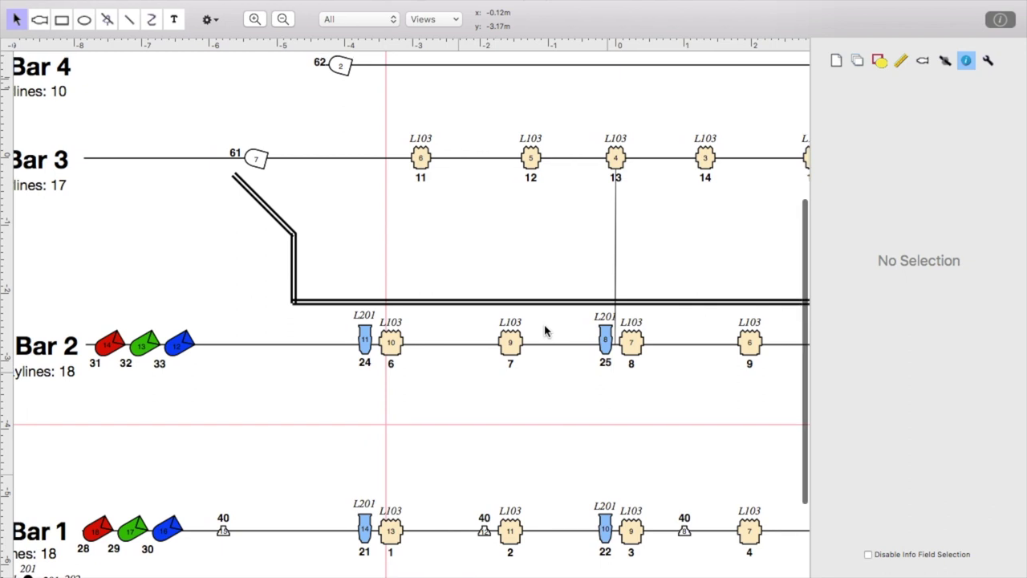
pyautogui.scroll(-2, 543, 331)
pyautogui.hscroll(1, 543, 331)
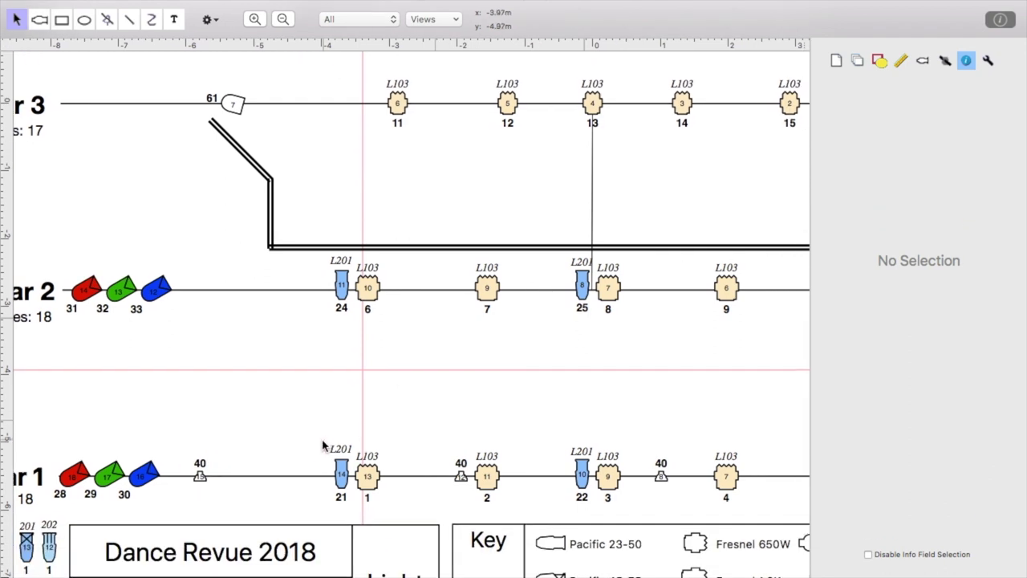
pyautogui.moveTo(313, 446)
pyautogui.mouseDown()
pyautogui.moveTo(342, 465)
pyautogui.moveTo(321, 458)
pyautogui.mouseUp()
pyautogui.hscroll(3, 328, 464)
pyautogui.scroll(1, 329, 464)
pyautogui.hscroll(1, 328, 464)
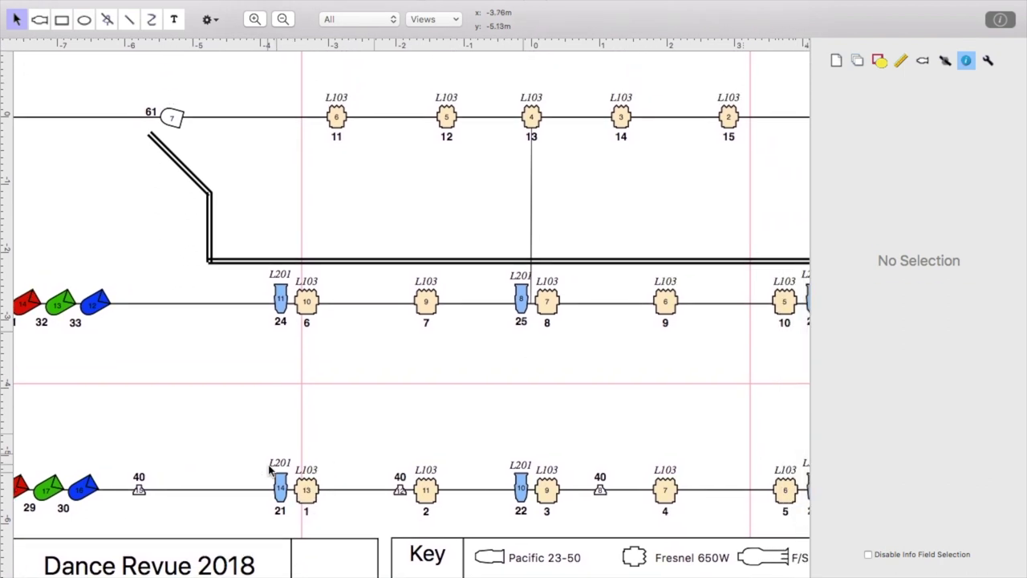
pyautogui.moveTo(259, 450); pyautogui.dragTo(281, 480)
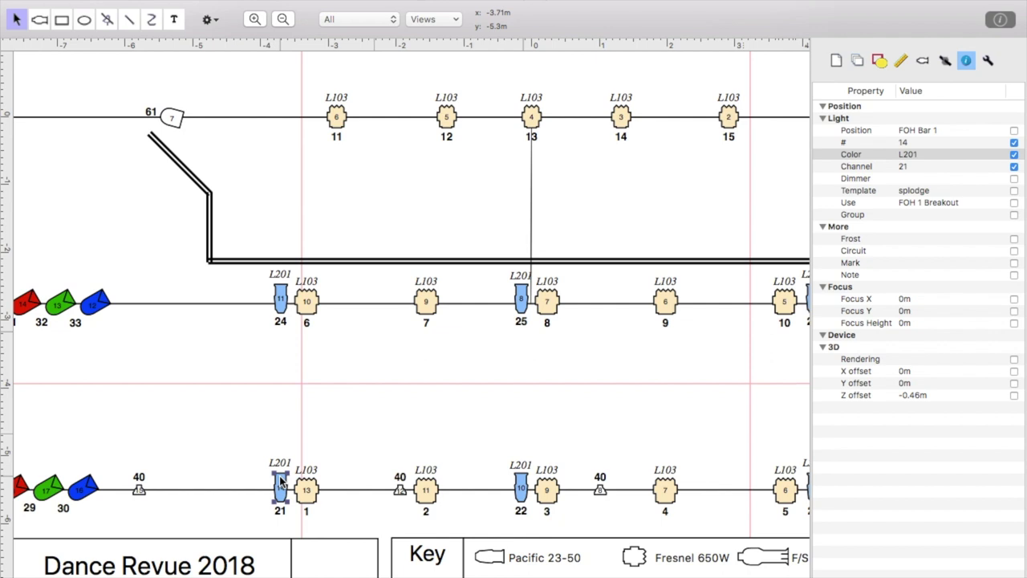
pyautogui.click(278, 451)
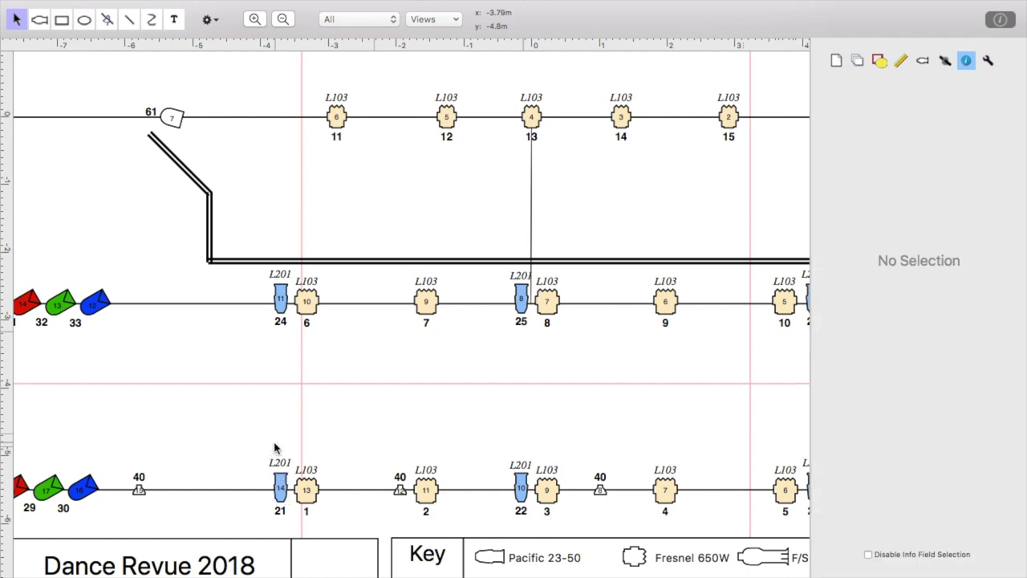
pyautogui.hscroll(10, 281, 481)
pyautogui.hscroll(-2, 285, 498)
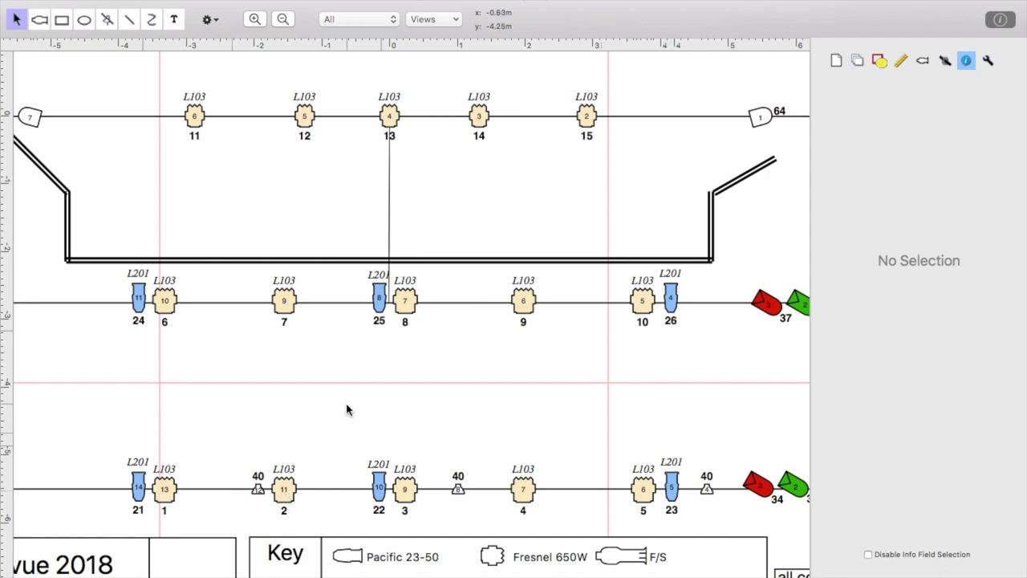
pyautogui.scroll(-2, 349, 413)
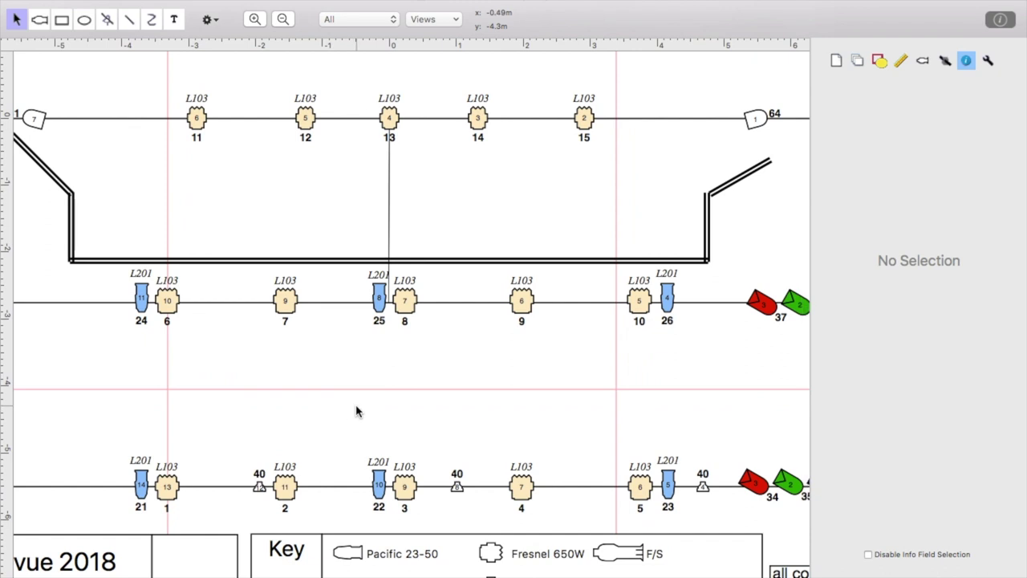
pyautogui.hscroll(-5, 357, 412)
pyautogui.scroll(4, 357, 412)
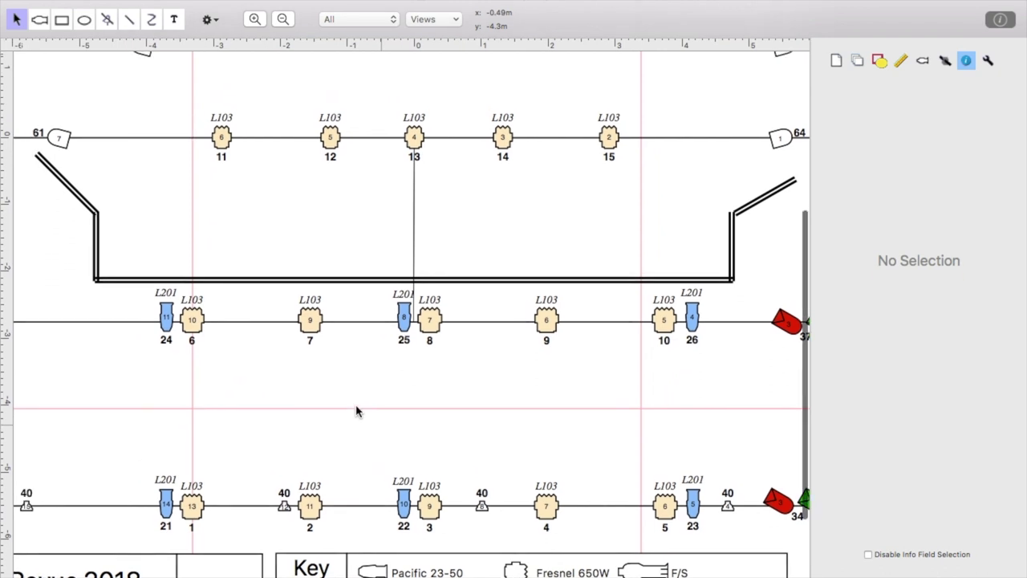
pyautogui.hscroll(-5, 293, 439)
pyautogui.scroll(4, 293, 439)
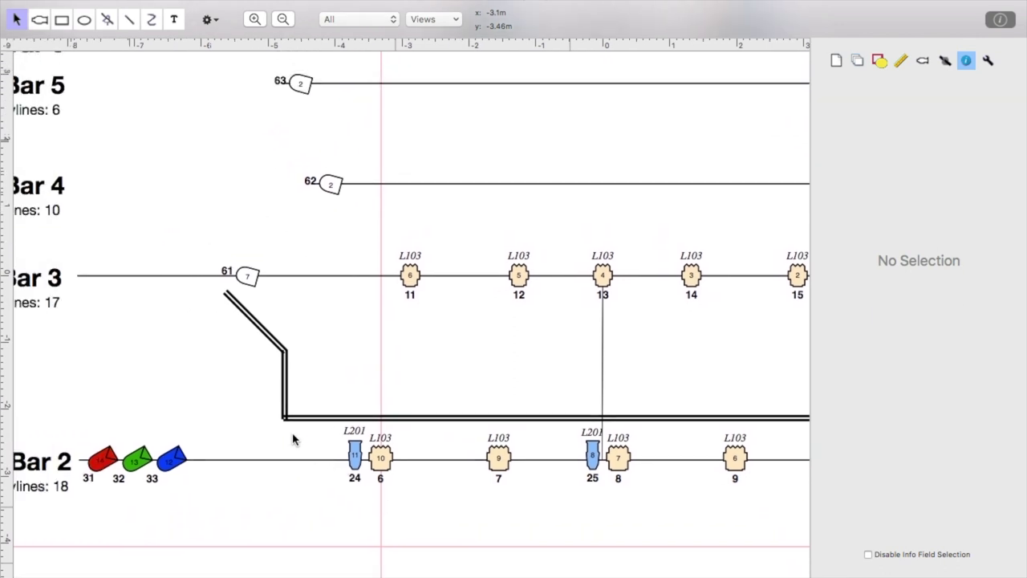
# Duplicate L201 fixture 24 near Bar 4 and rotate the copy to a diagonal angle.
pyautogui.click(365, 480)
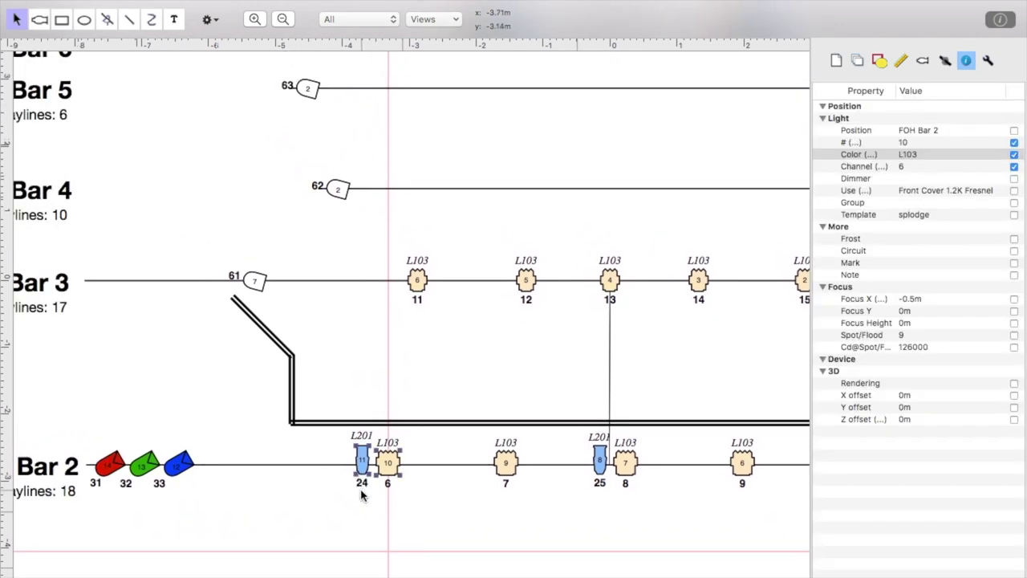
pyautogui.click(362, 481)
pyautogui.moveTo(362, 474); pyautogui.dragTo(132, 185)
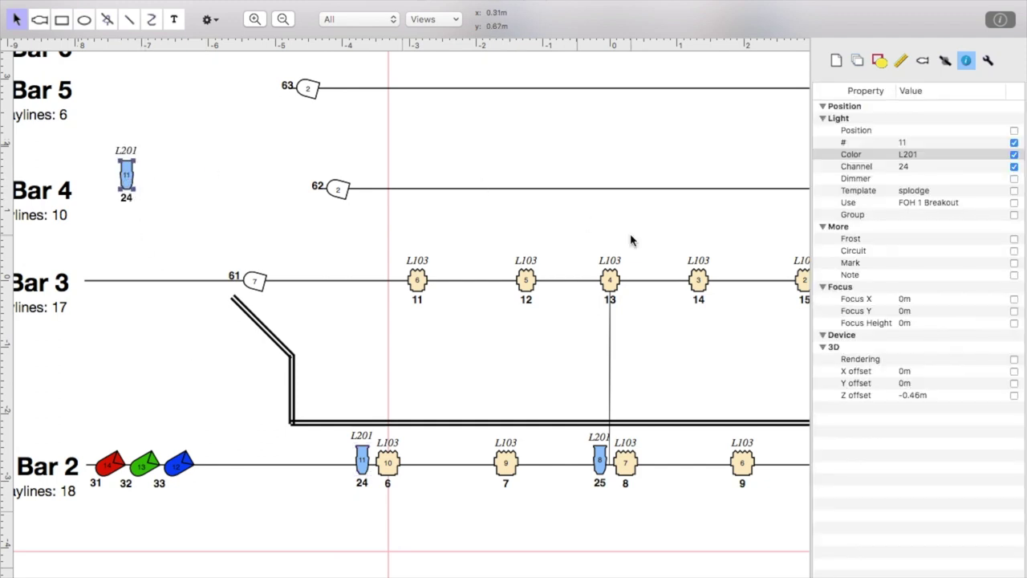
pyautogui.click(943, 64)
pyautogui.click(922, 64)
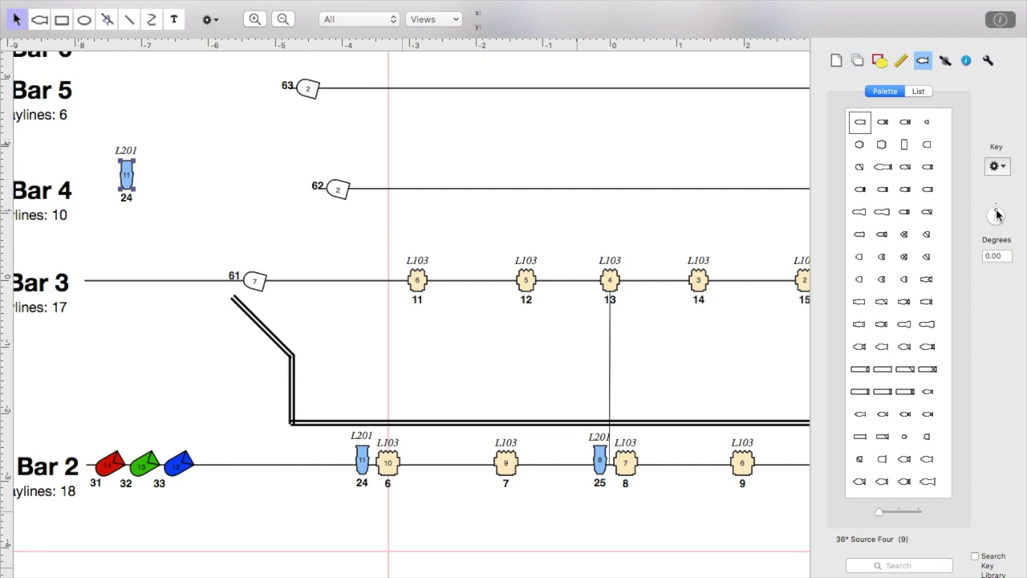
pyautogui.moveTo(996, 213)
pyautogui.mouseDown()
pyautogui.moveTo(1012, 225)
pyautogui.moveTo(995, 209)
pyautogui.mouseUp()
pyautogui.click(879, 62)
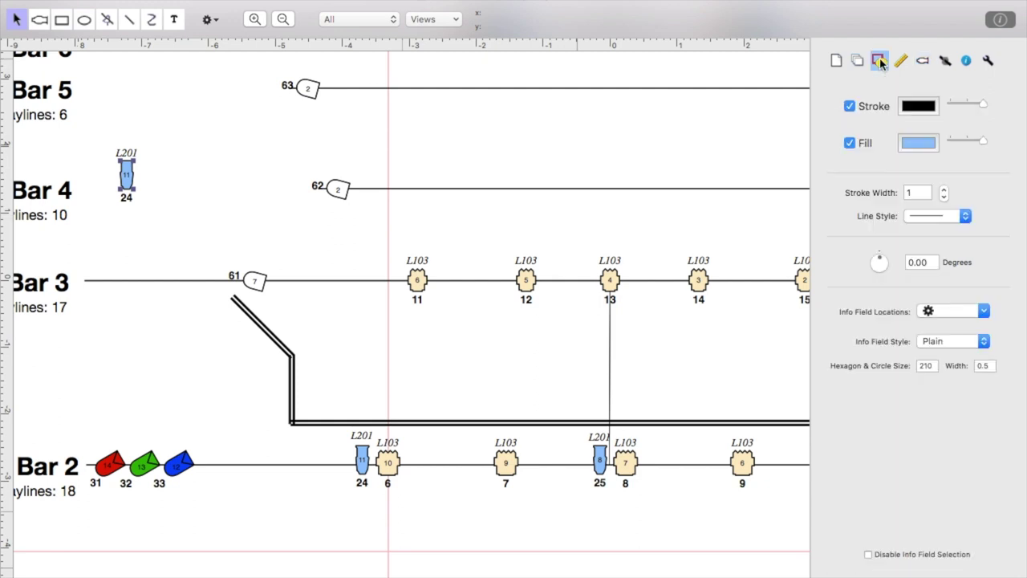
pyautogui.moveTo(879, 262); pyautogui.dragTo(895, 276)
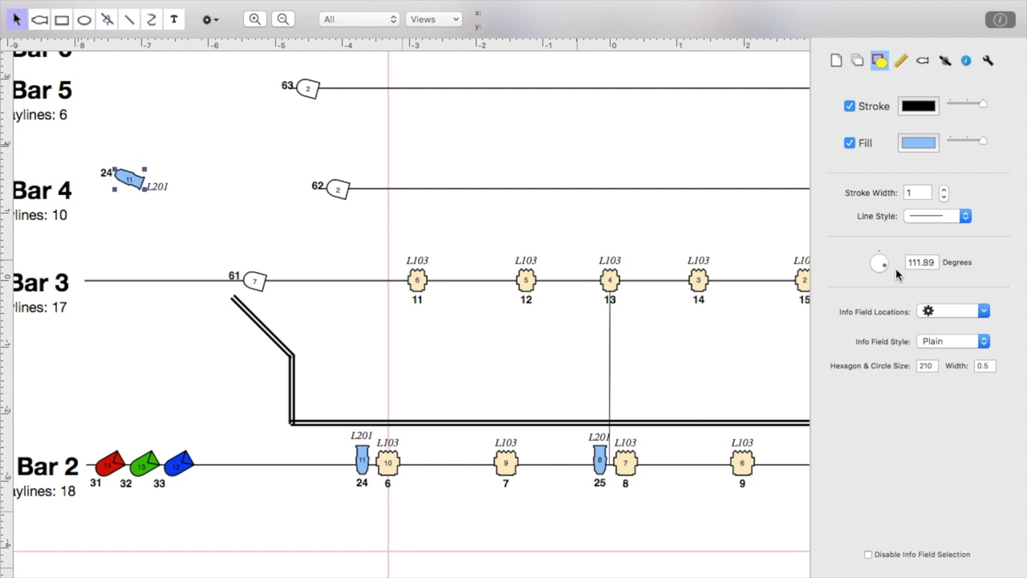
# Move the rotated copy onto Bar 5 beside unit 63 and check its placement.
pyautogui.click(152, 182)
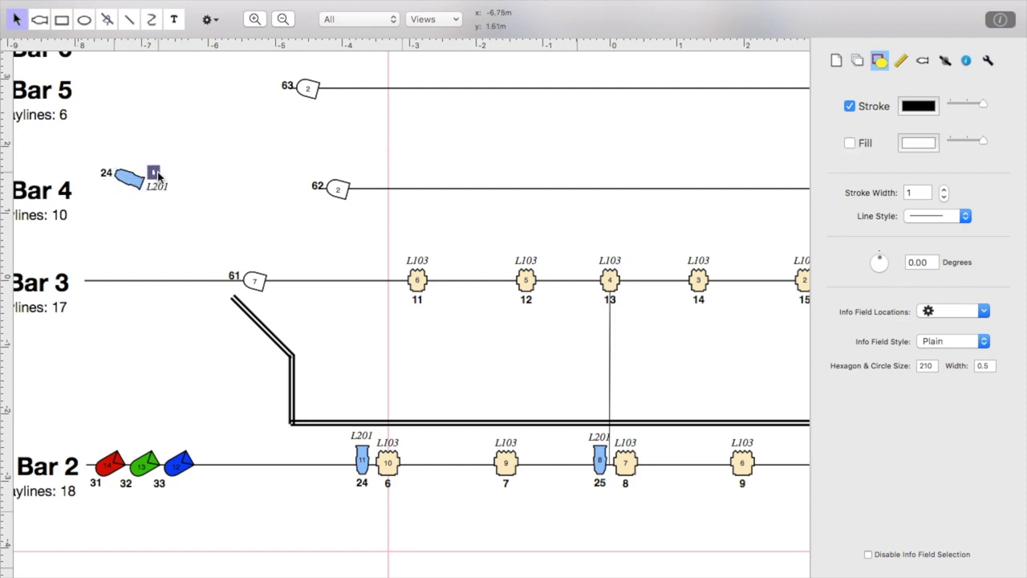
pyautogui.click(136, 179)
pyautogui.moveTo(140, 179); pyautogui.dragTo(367, 93)
pyautogui.click(345, 144)
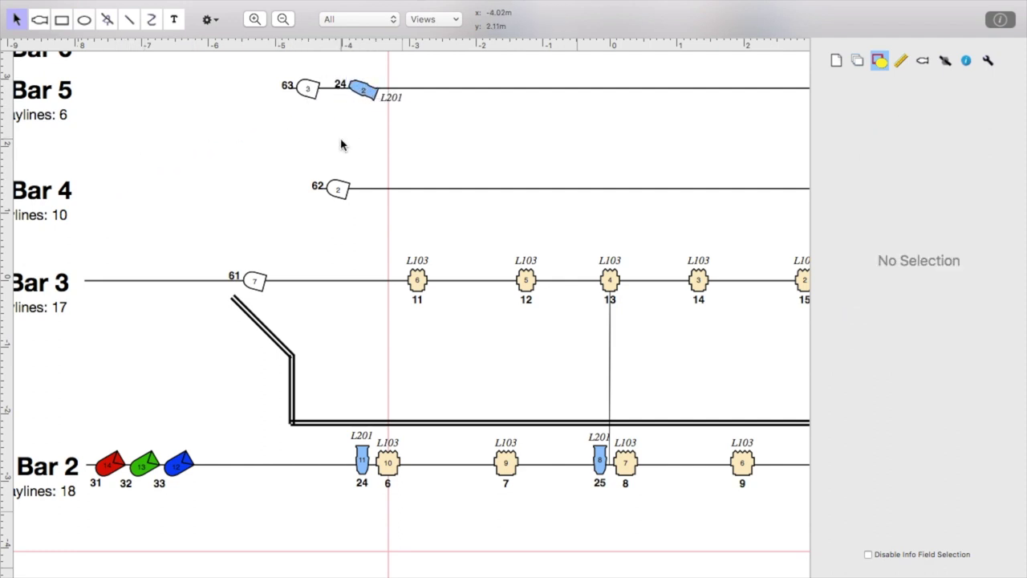
pyautogui.scroll(5, 345, 143)
pyautogui.hscroll(5, 345, 143)
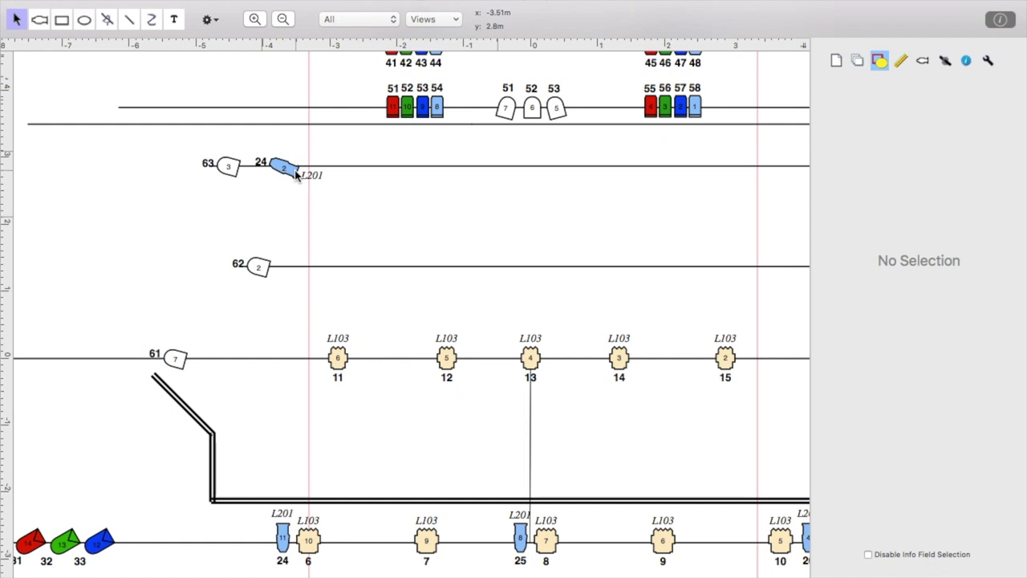
pyautogui.click(293, 172)
pyautogui.click(325, 223)
pyautogui.click(293, 176)
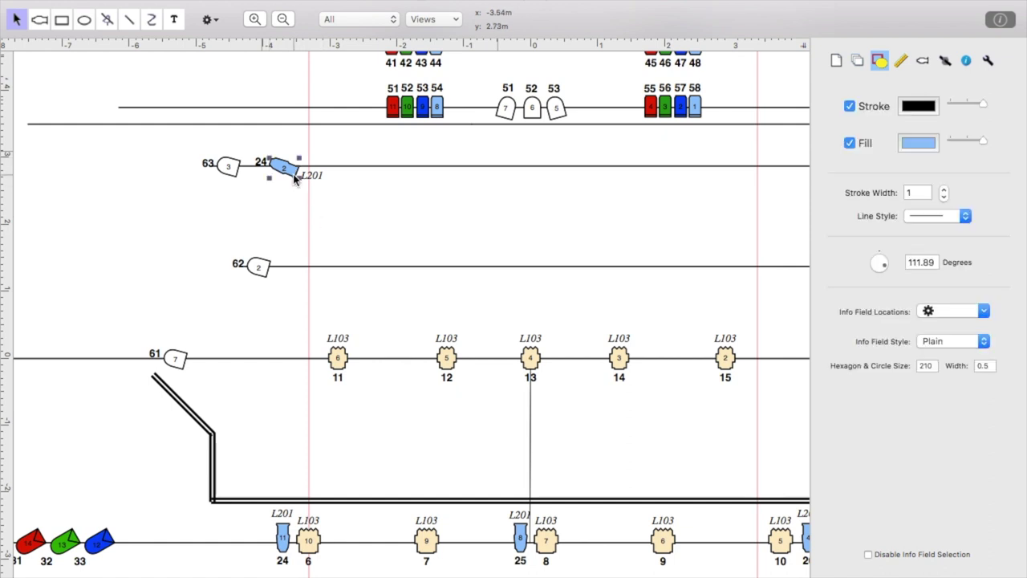
pyautogui.click(297, 223)
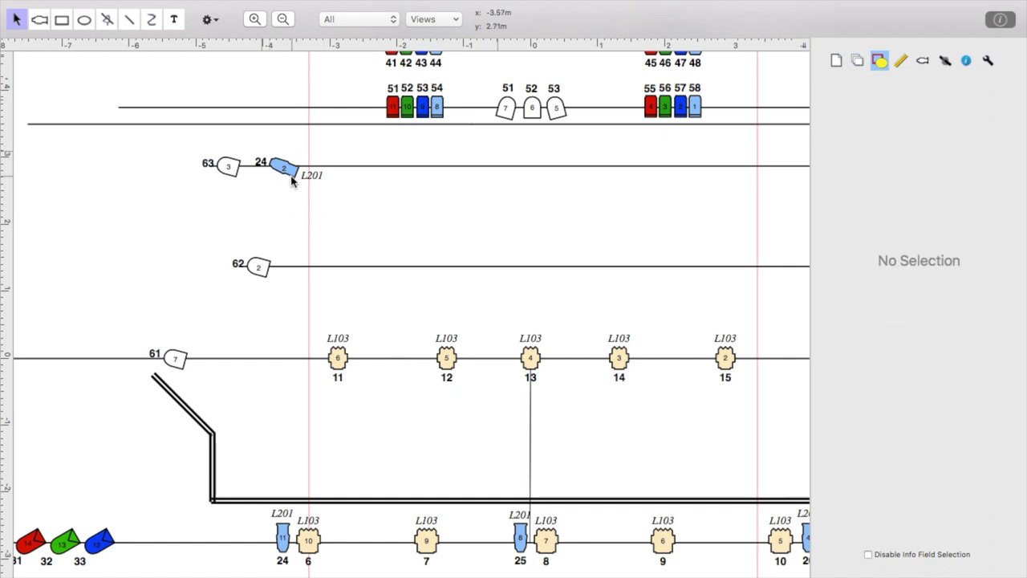
pyautogui.click(292, 177)
pyautogui.click(287, 340)
pyautogui.scroll(-5, 286, 340)
pyautogui.hscroll(-3, 286, 340)
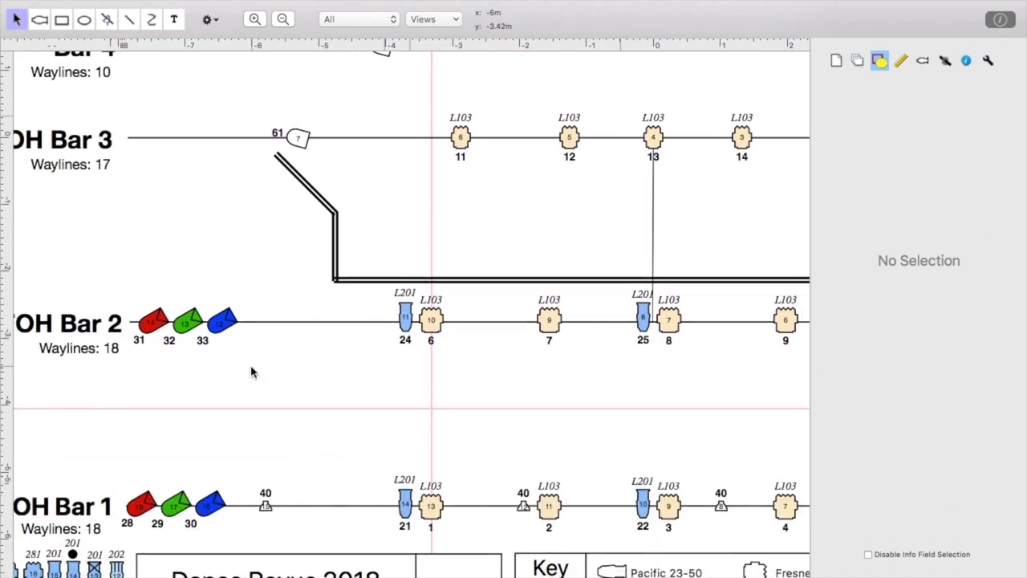
pyautogui.moveTo(282, 342); pyautogui.dragTo(162, 350)
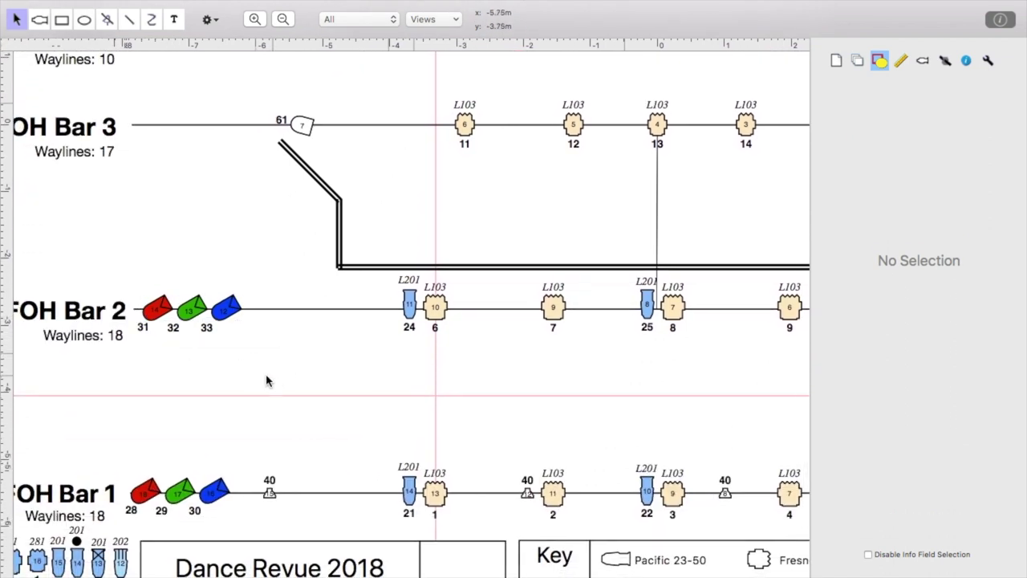
pyautogui.hscroll(5, 278, 323)
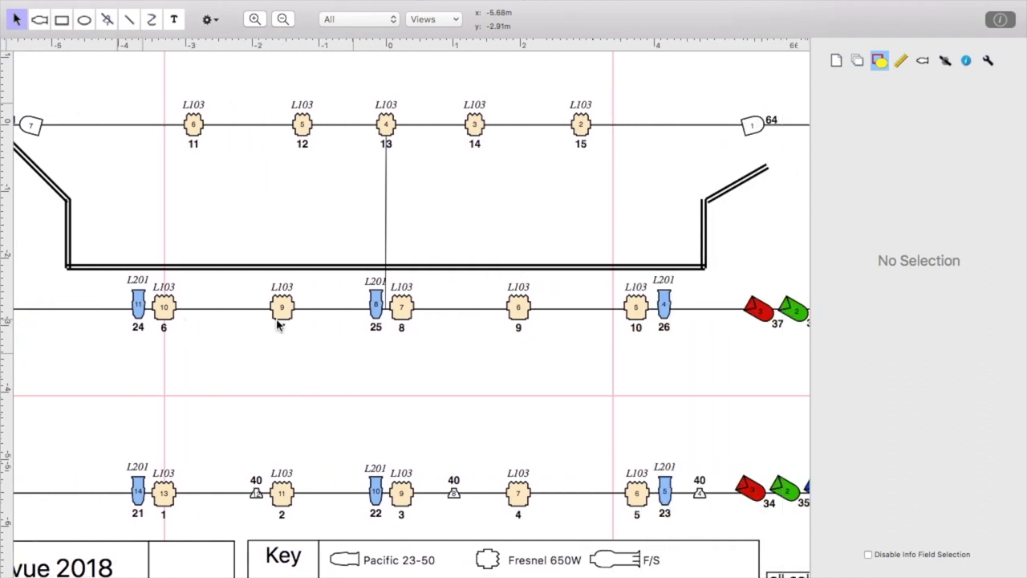
pyautogui.hscroll(3, 278, 323)
pyautogui.scroll(-5, 653, 436)
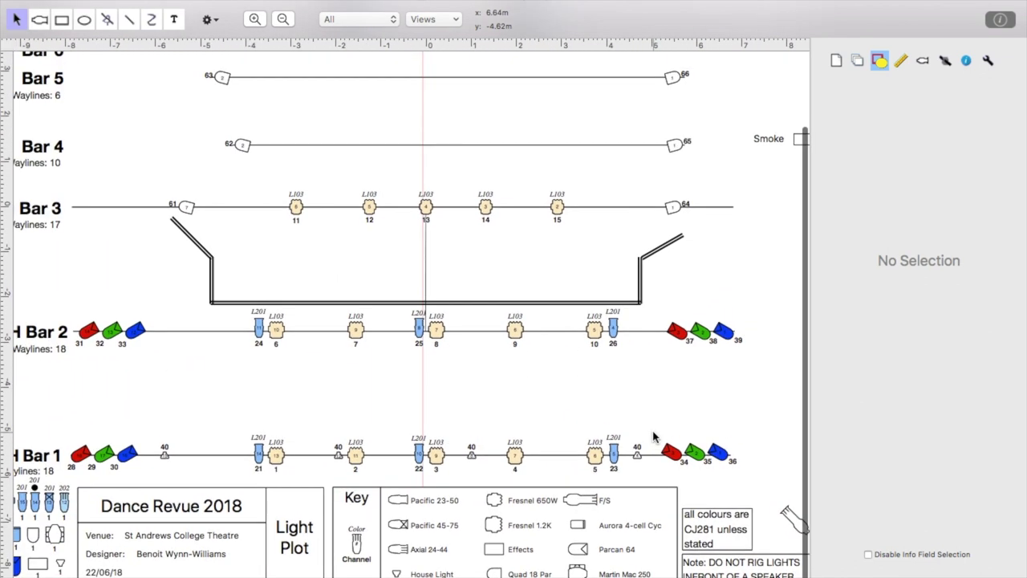
pyautogui.scroll(2, 653, 436)
pyautogui.scroll(5, 718, 259)
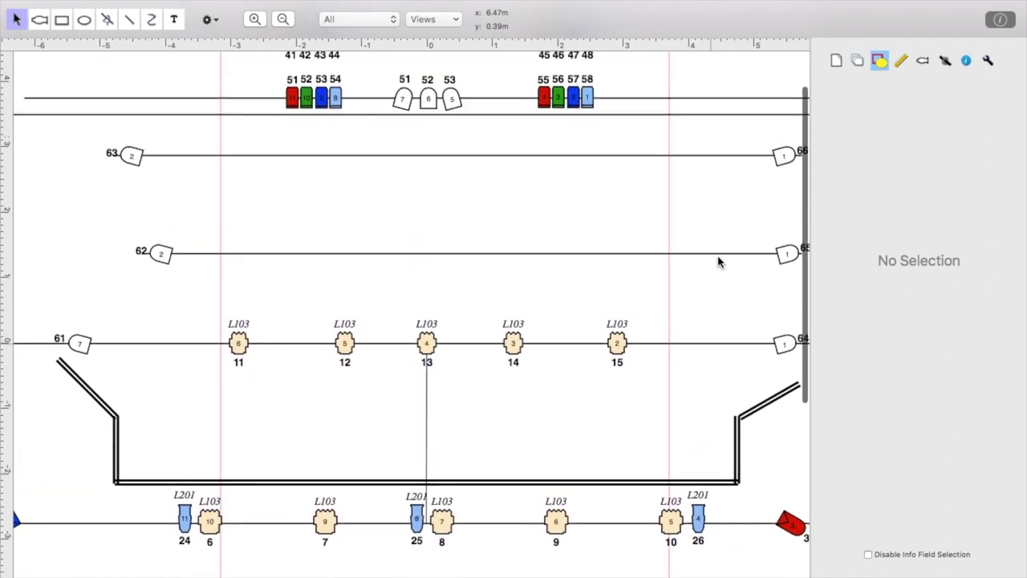
pyautogui.scroll(-3, 719, 262)
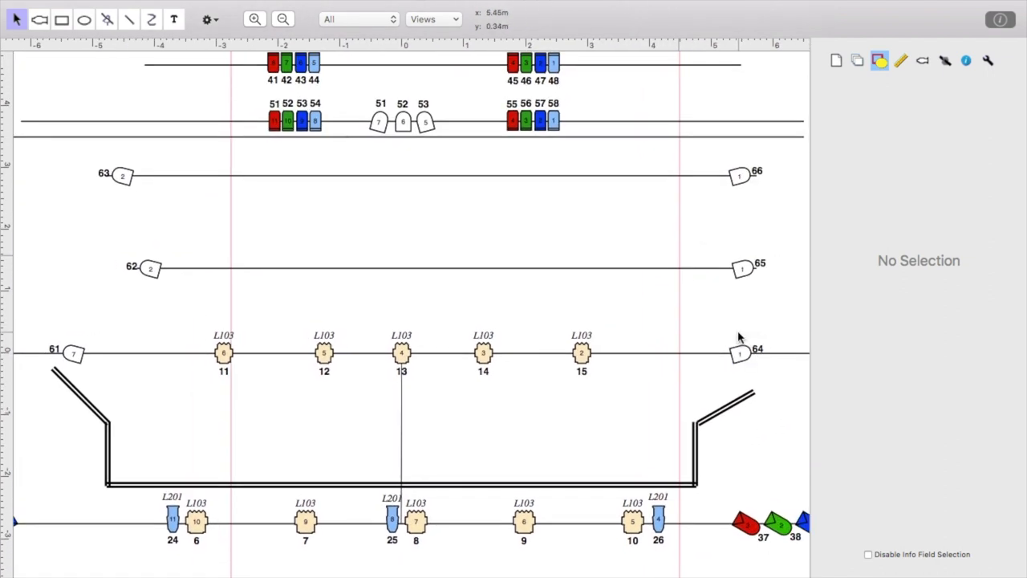
pyautogui.scroll(-2, 739, 338)
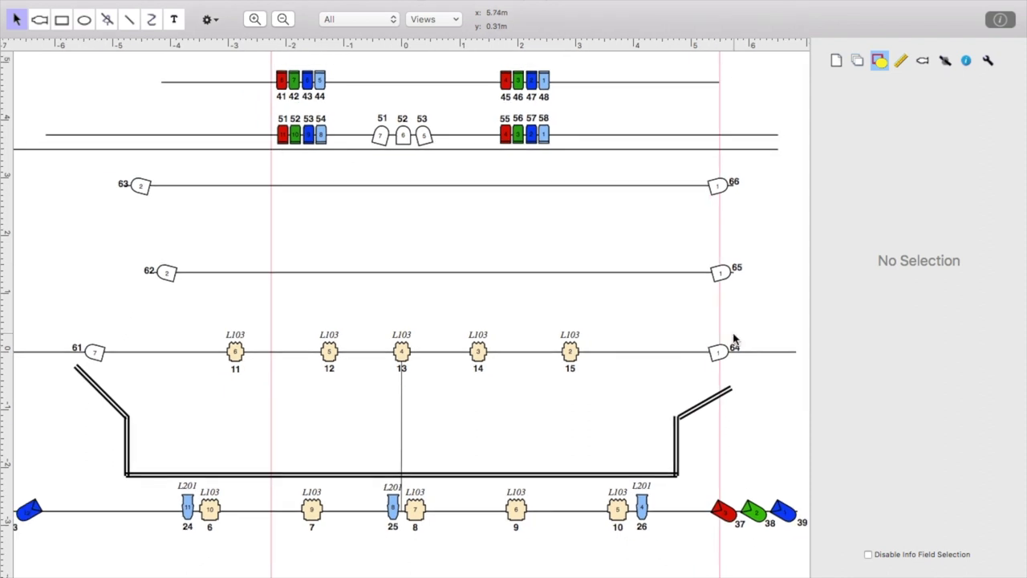
pyautogui.moveTo(441, 112); pyautogui.dragTo(369, 130)
pyautogui.click(378, 103)
pyautogui.scroll(3, 380, 103)
pyautogui.hscroll(-2, 380, 103)
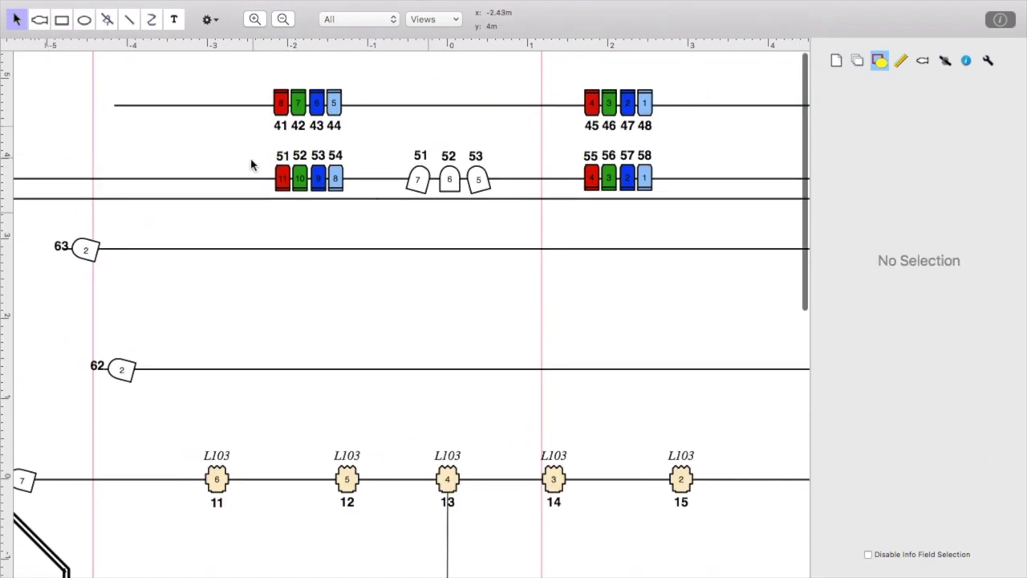
pyautogui.moveTo(252, 167)
pyautogui.mouseDown()
pyautogui.moveTo(351, 169)
pyautogui.moveTo(252, 170)
pyautogui.moveTo(384, 207)
pyautogui.mouseUp()
pyautogui.scroll(3, 251, 168)
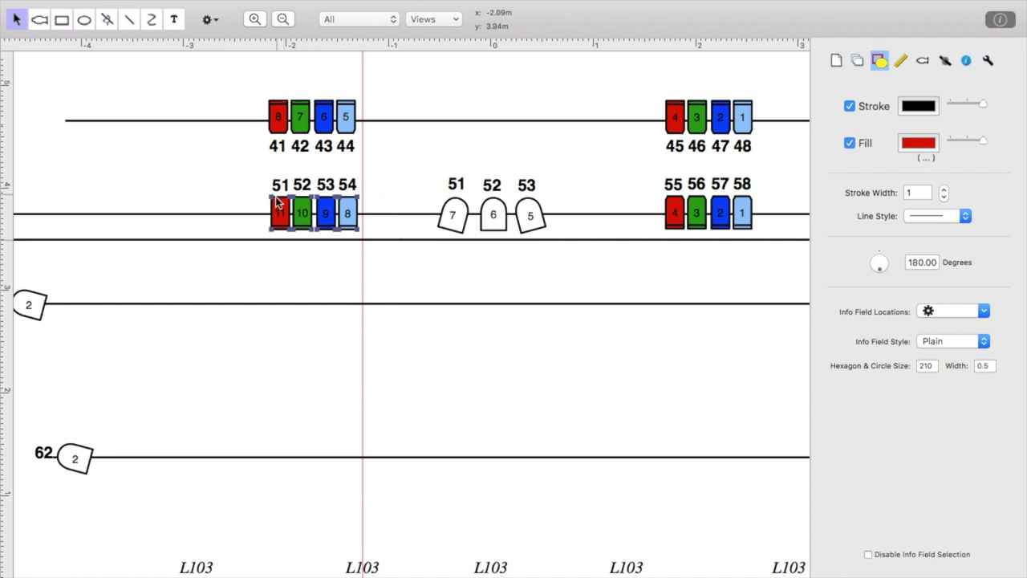
pyautogui.click(236, 177)
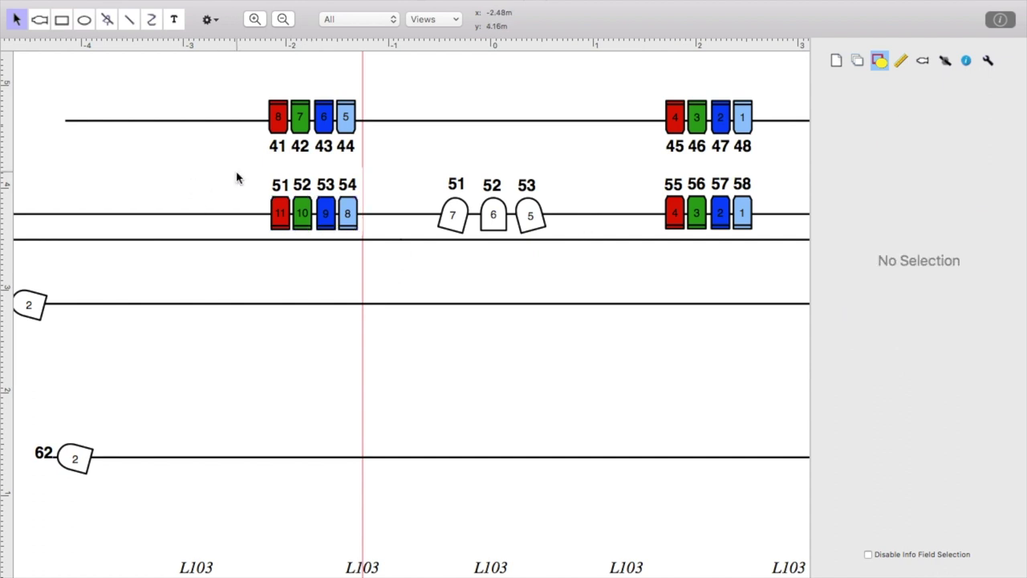
pyautogui.moveTo(246, 187); pyautogui.dragTo(382, 207)
pyautogui.click(614, 193)
pyautogui.moveTo(655, 172); pyautogui.dragTo(770, 206)
pyautogui.click(775, 193)
pyautogui.scroll(-6, 501, 252)
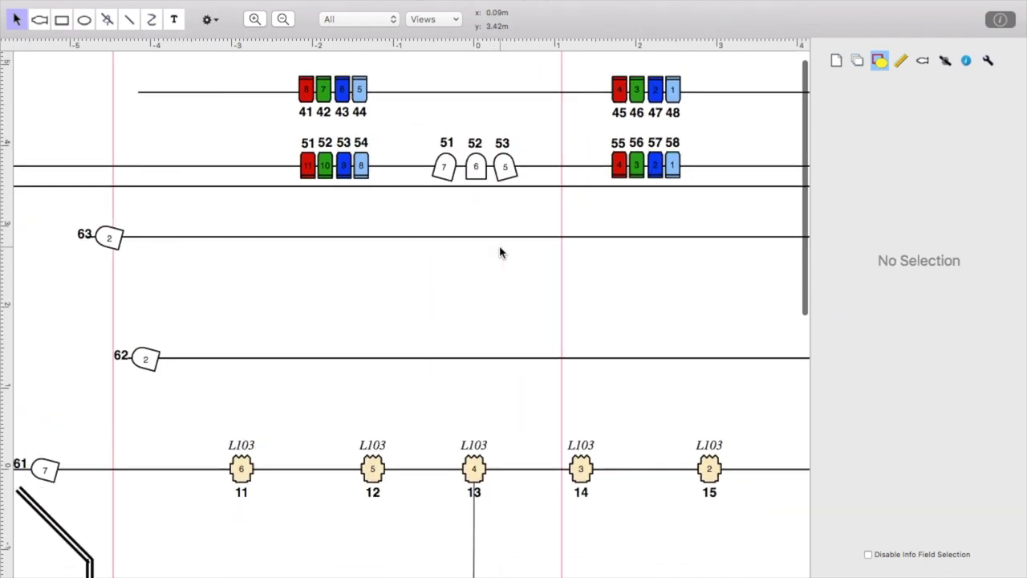
pyautogui.scroll(2, 500, 252)
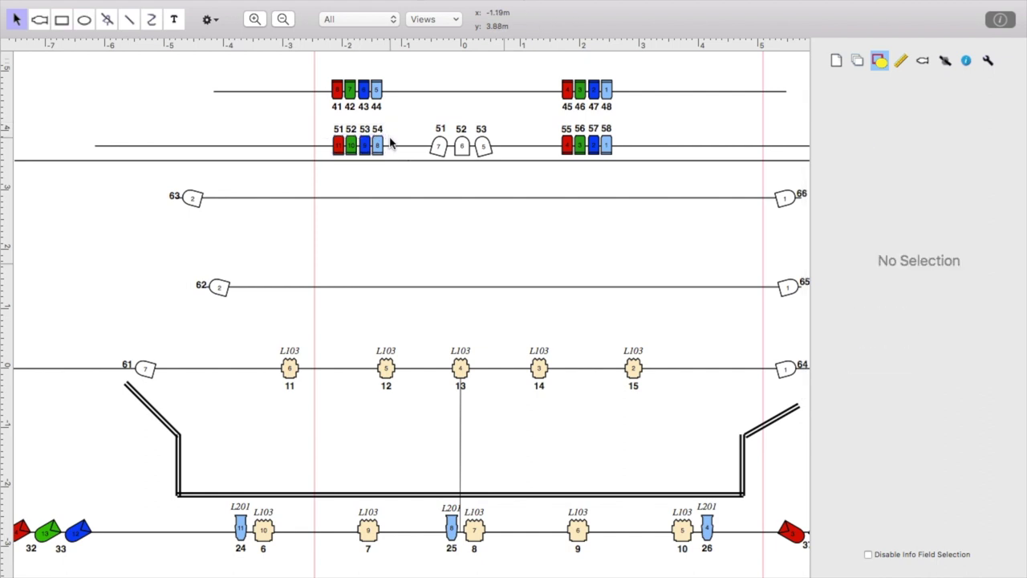
pyautogui.scroll(3, 391, 143)
pyautogui.scroll(-3, 390, 143)
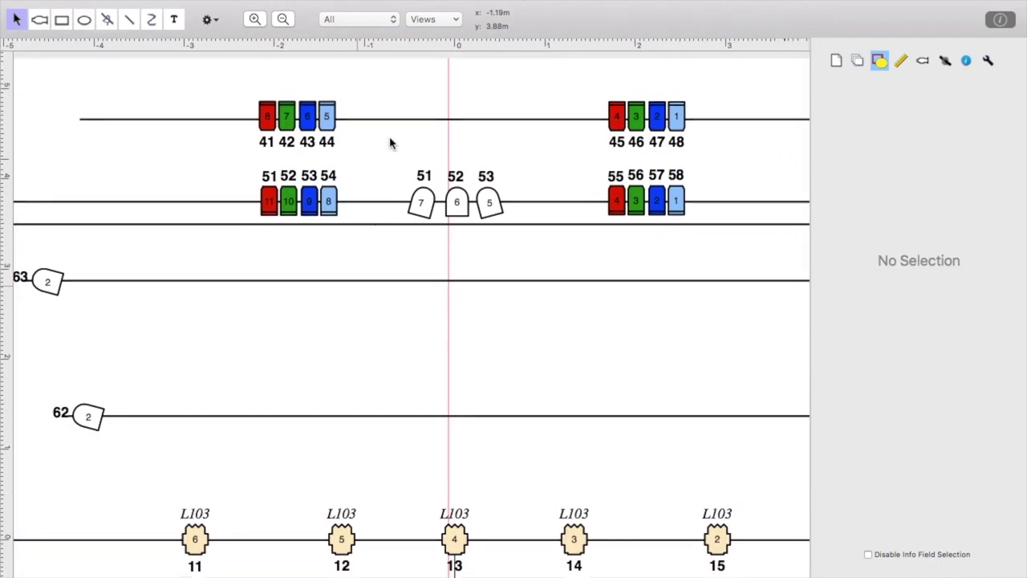
pyautogui.moveTo(241, 159); pyautogui.dragTo(361, 176)
pyautogui.scroll(2, 361, 176)
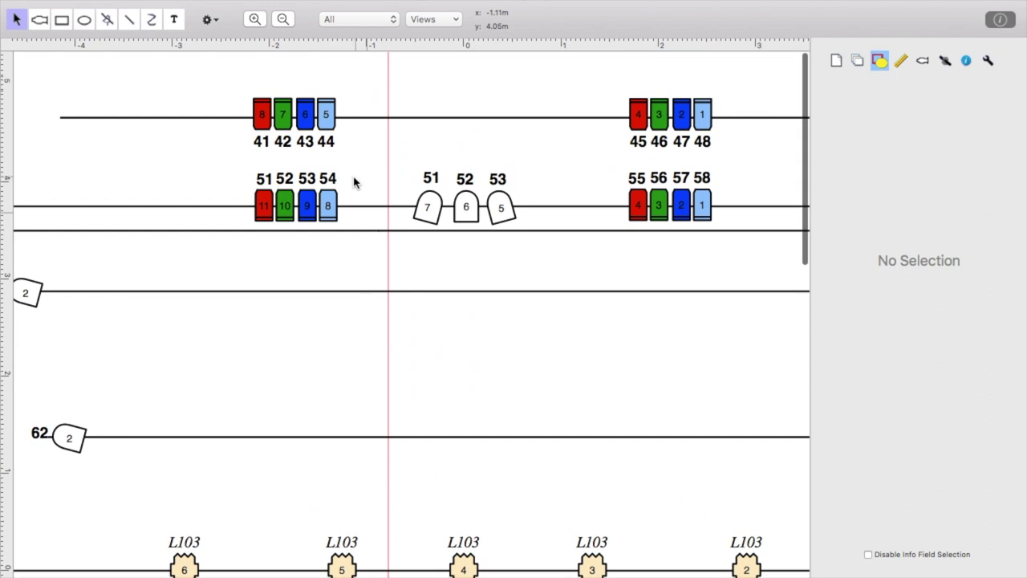
pyautogui.moveTo(361, 175); pyautogui.dragTo(260, 195)
pyautogui.click(361, 174)
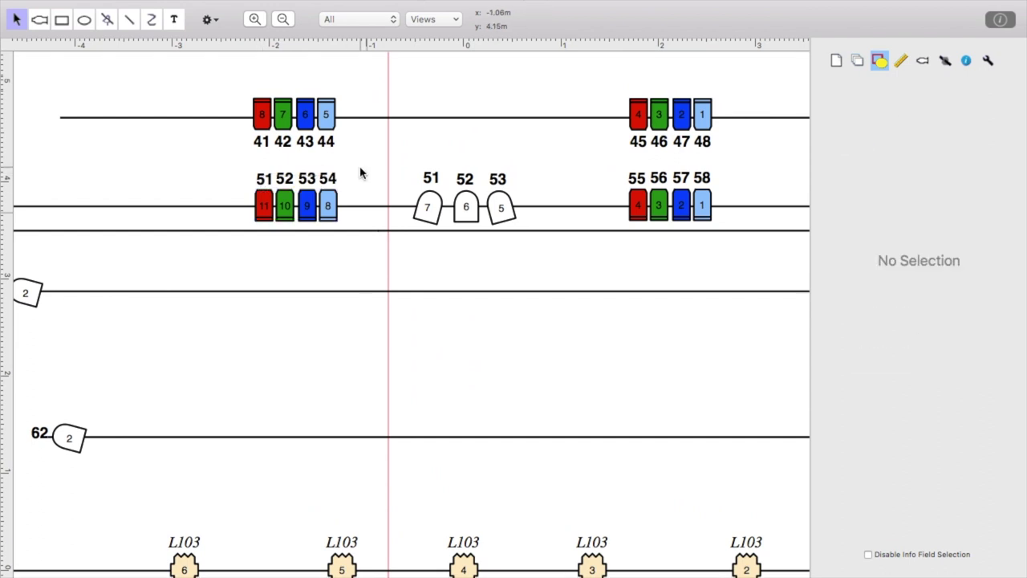
pyautogui.scroll(-2, 321, 132)
pyautogui.scroll(-1, 316, 130)
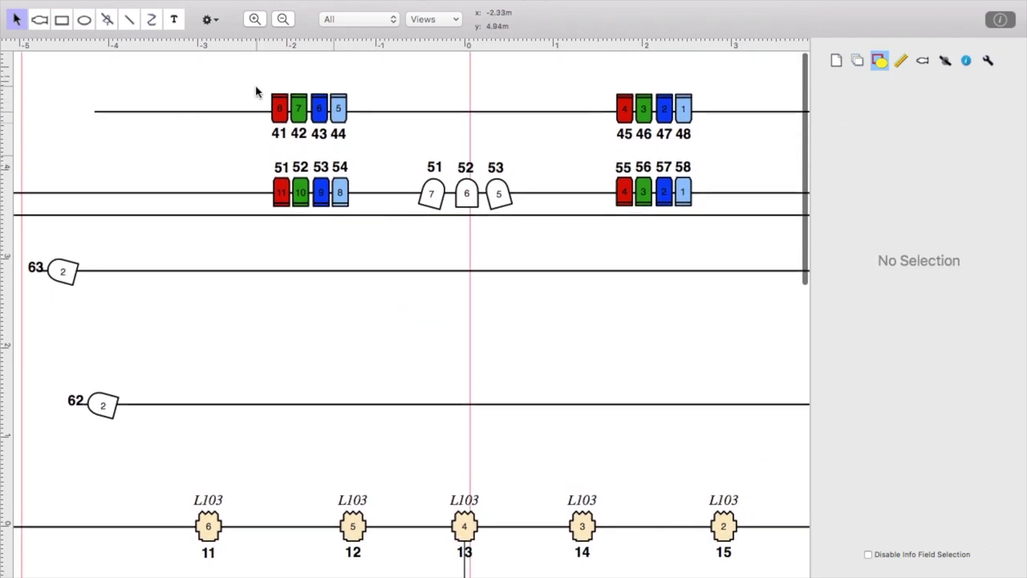
pyautogui.moveTo(259, 89)
pyautogui.mouseDown()
pyautogui.moveTo(301, 100)
pyautogui.moveTo(711, 107)
pyautogui.mouseUp()
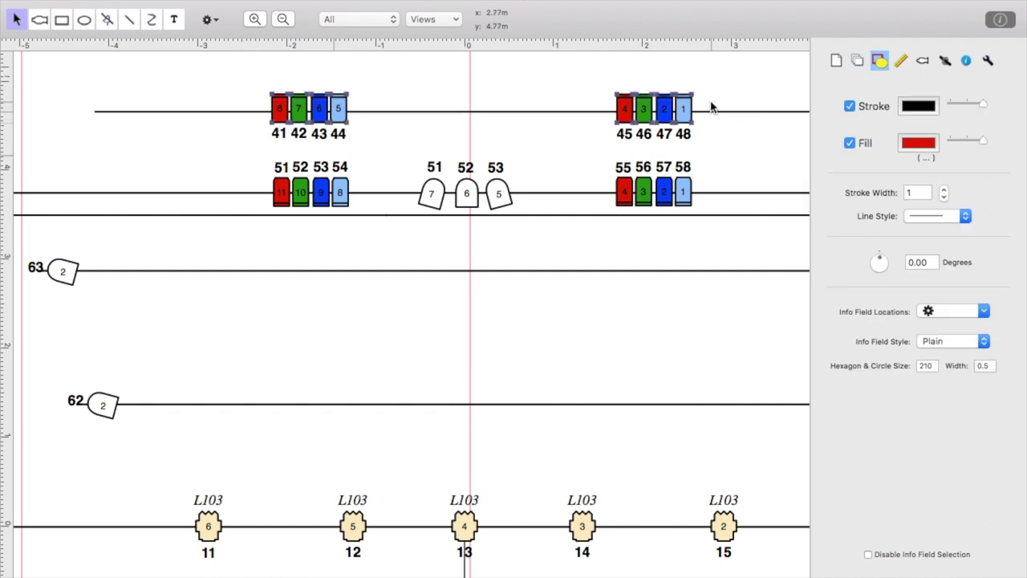
pyautogui.click(711, 106)
pyautogui.scroll(-5, 712, 107)
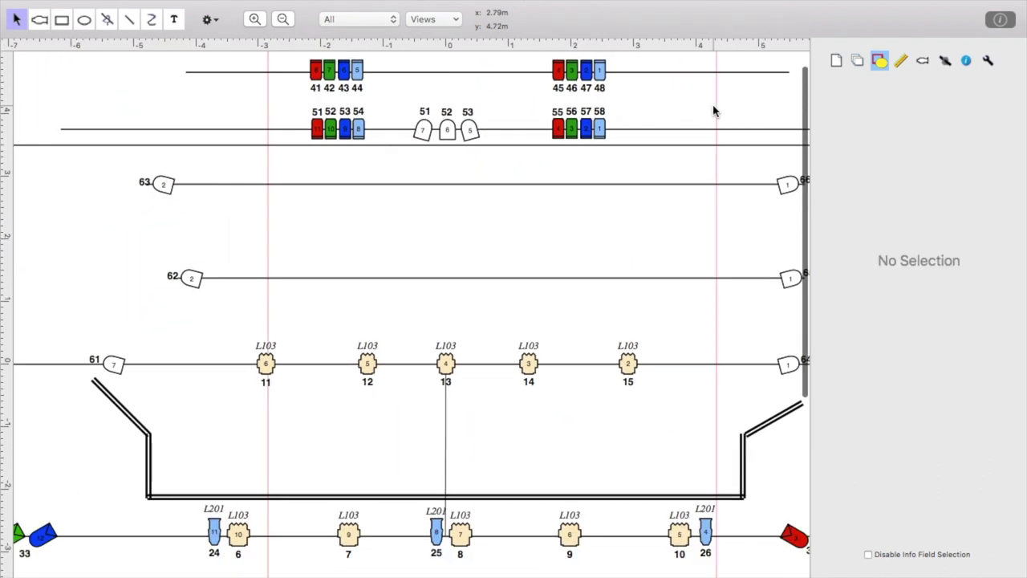
pyautogui.scroll(-2, 714, 111)
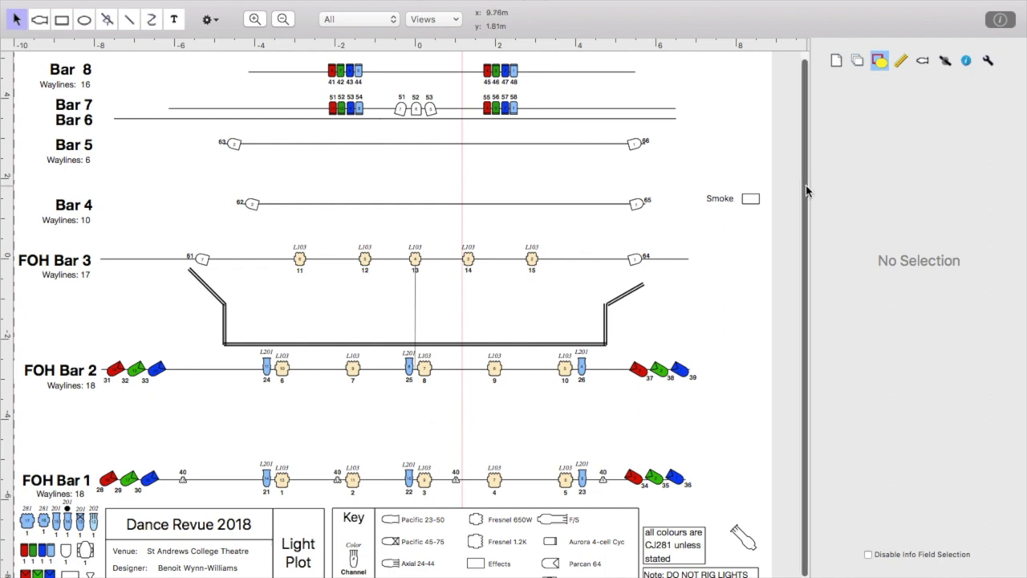
pyautogui.moveTo(759, 237); pyautogui.dragTo(719, 185)
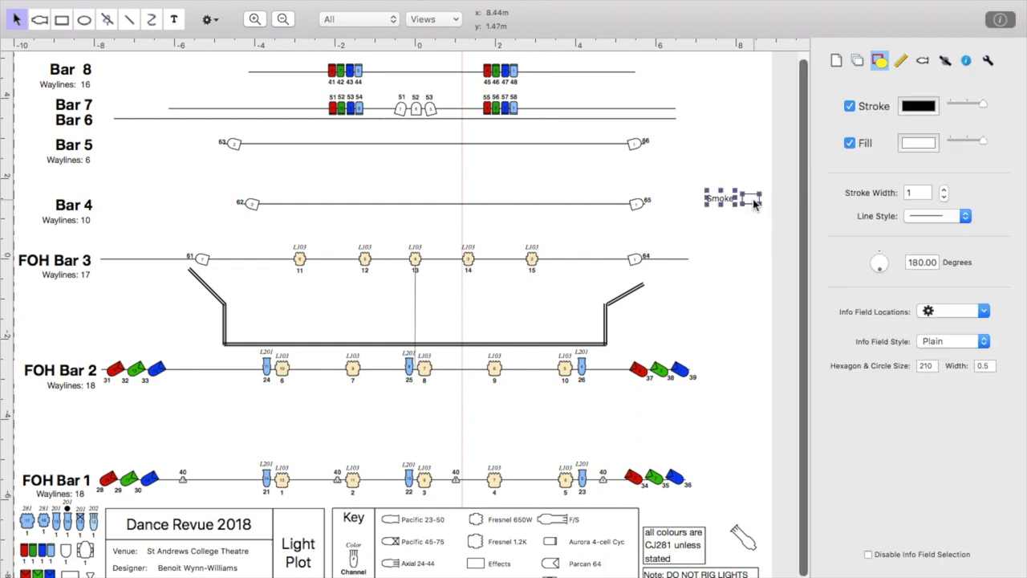
pyautogui.click(514, 237)
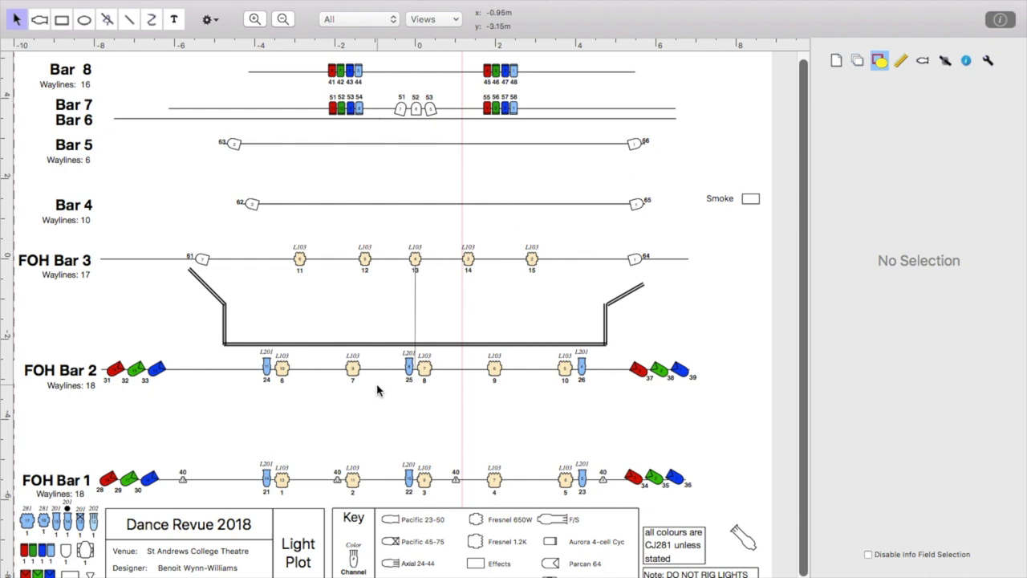
pyautogui.click(109, 0)
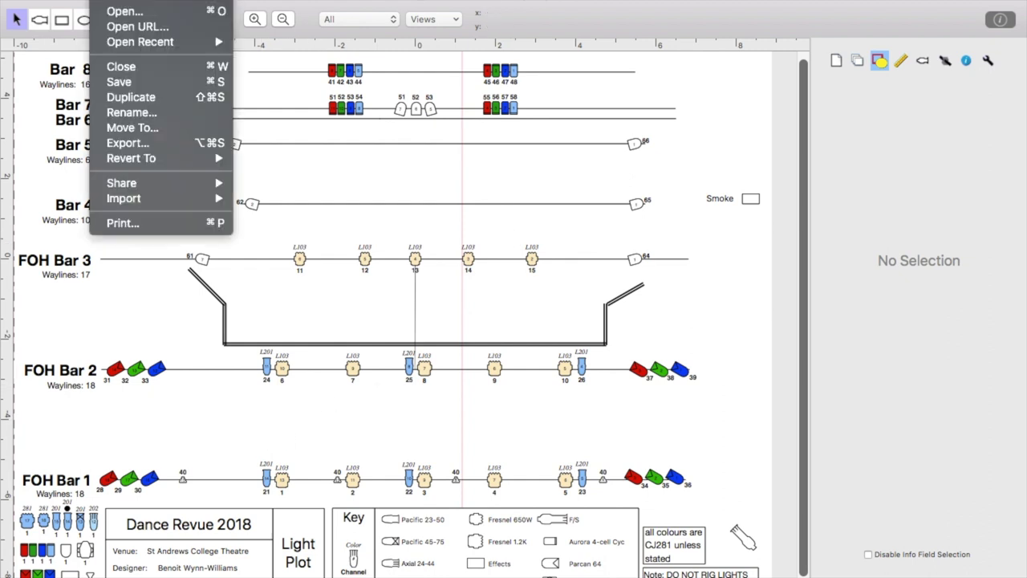
pyautogui.moveTo(215, 46)
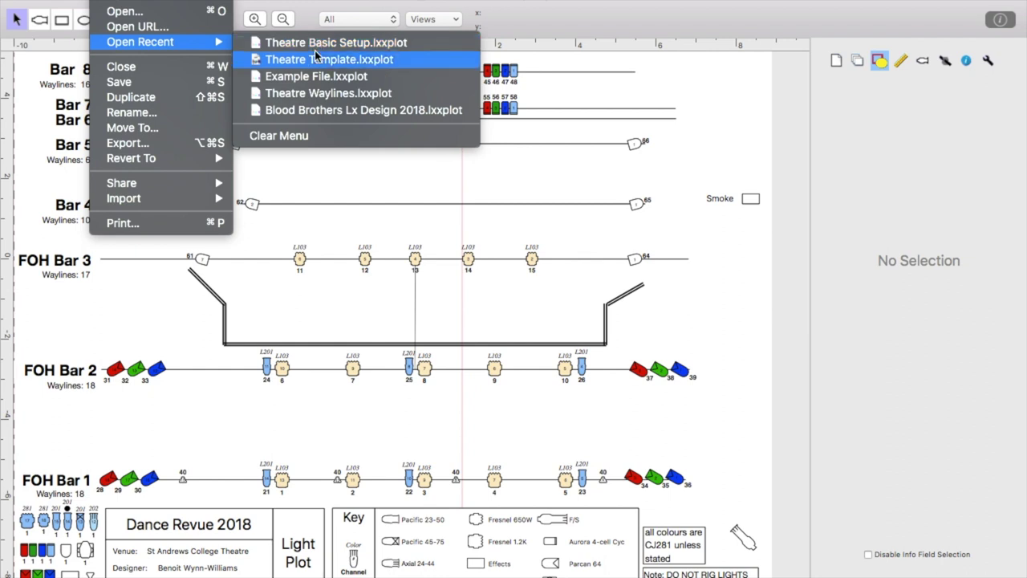
pyautogui.click(315, 92)
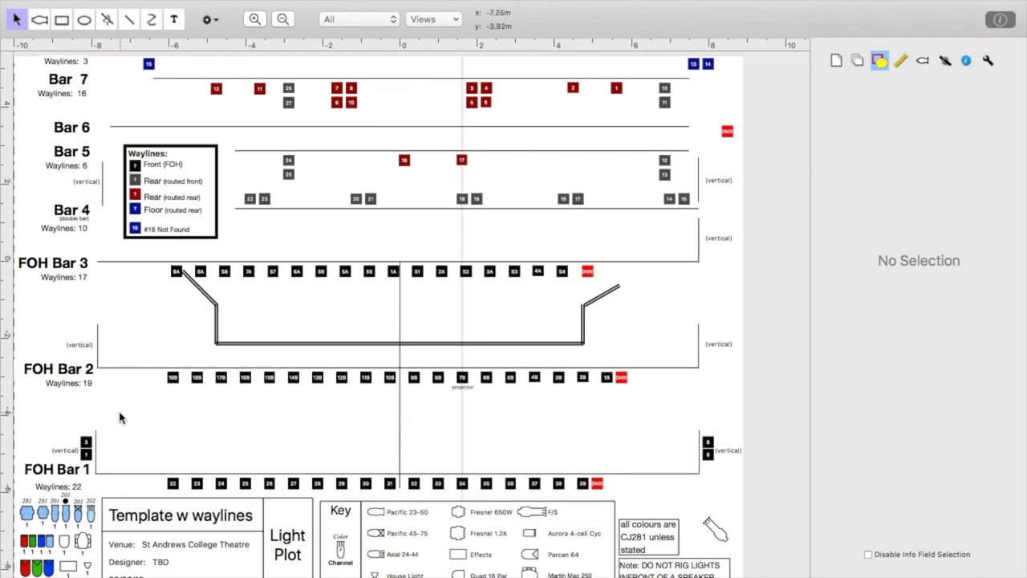
pyautogui.scroll(5, 103, 447)
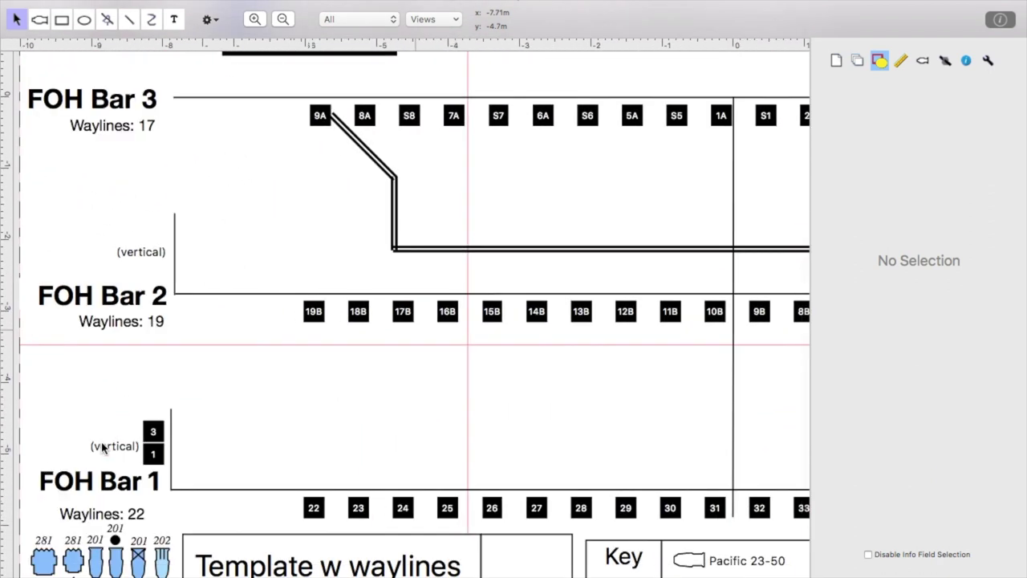
pyautogui.scroll(-3, 103, 446)
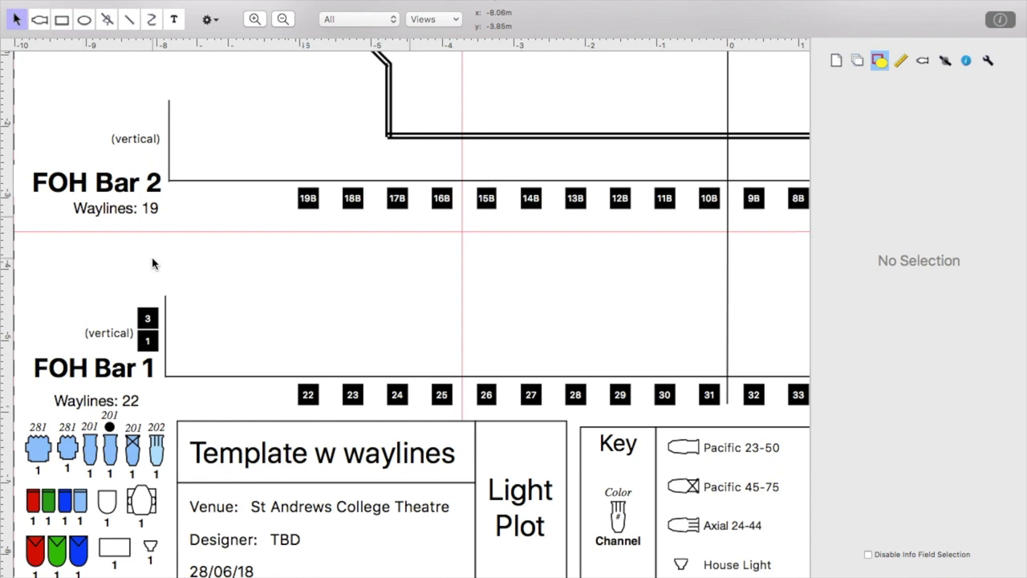
pyautogui.scroll(-3, 228, 292)
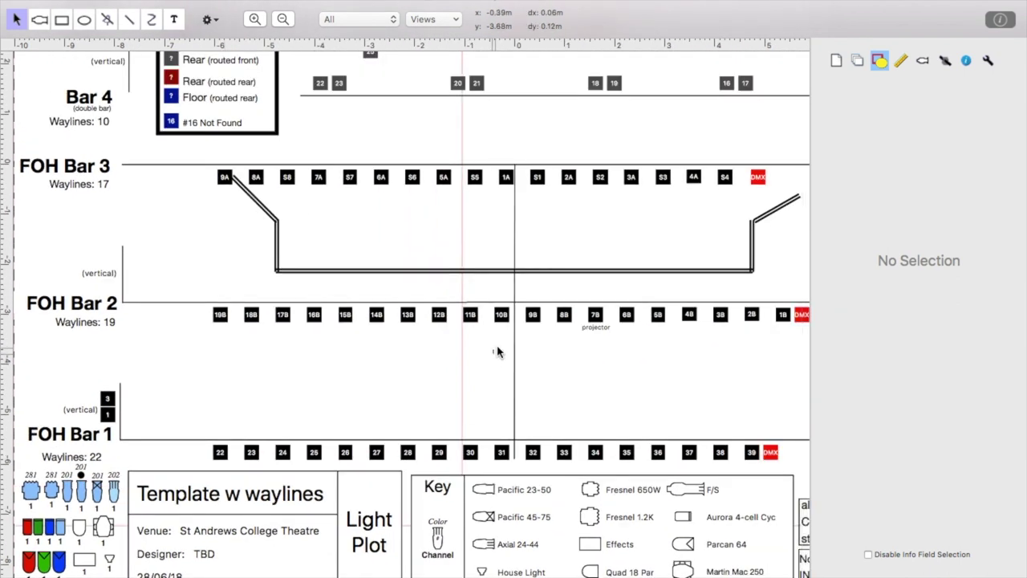
pyautogui.moveTo(492, 351); pyautogui.dragTo(321, 360)
pyautogui.scroll(5, 281, 456)
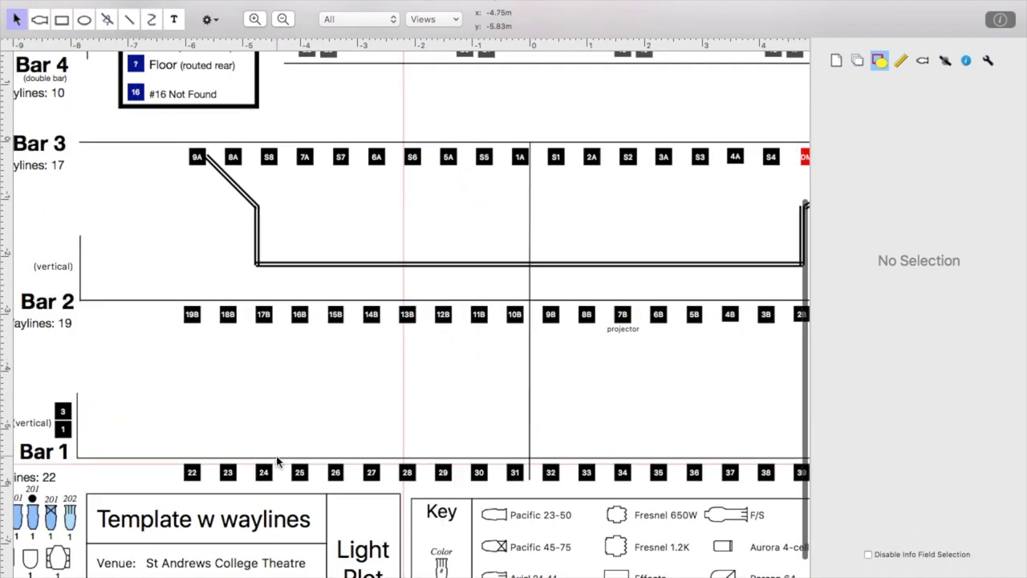
pyautogui.scroll(-2, 278, 461)
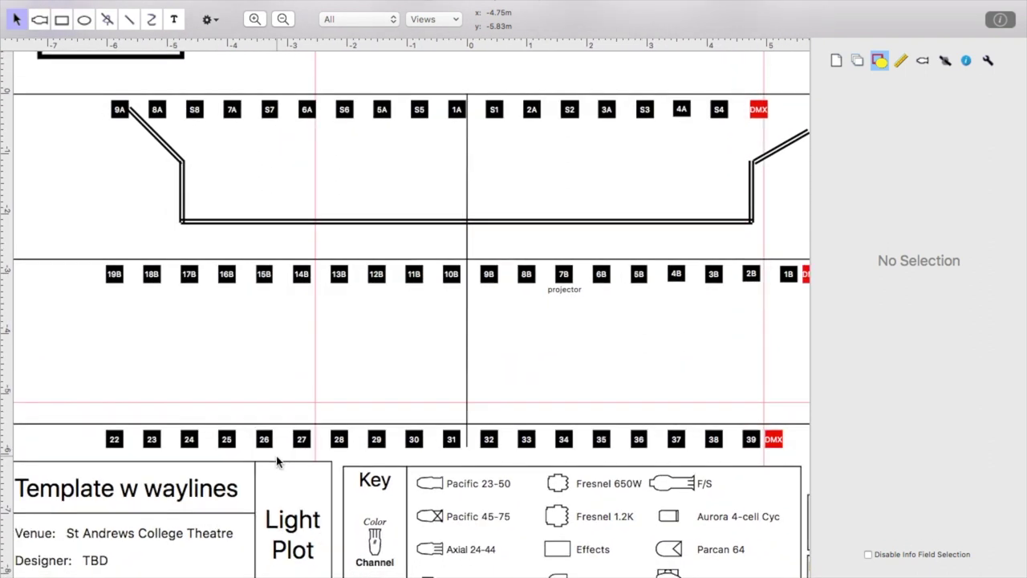
pyautogui.hscroll(-5, 240, 376)
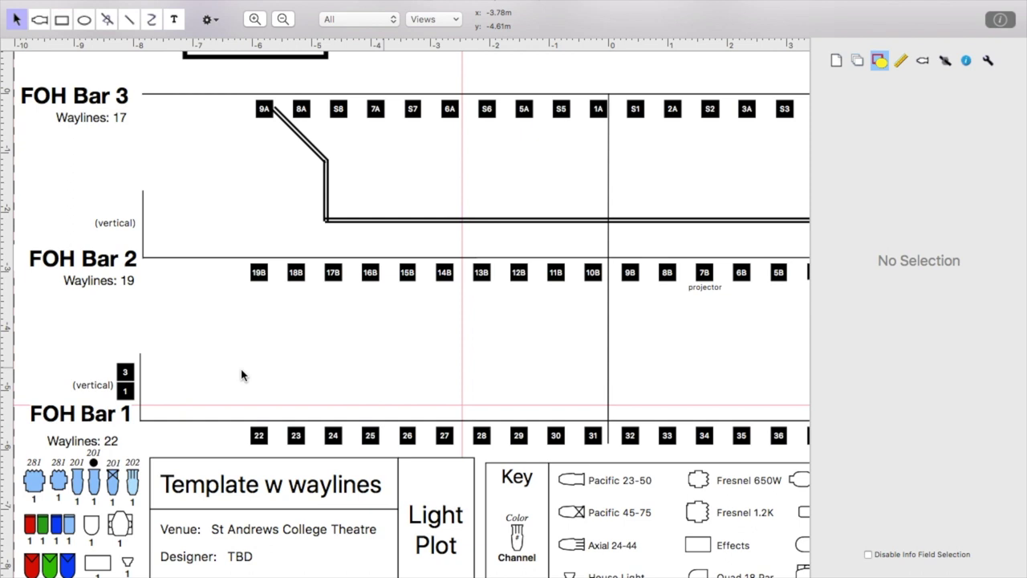
pyautogui.hscroll(3, 220, 374)
pyautogui.hscroll(-2, 220, 374)
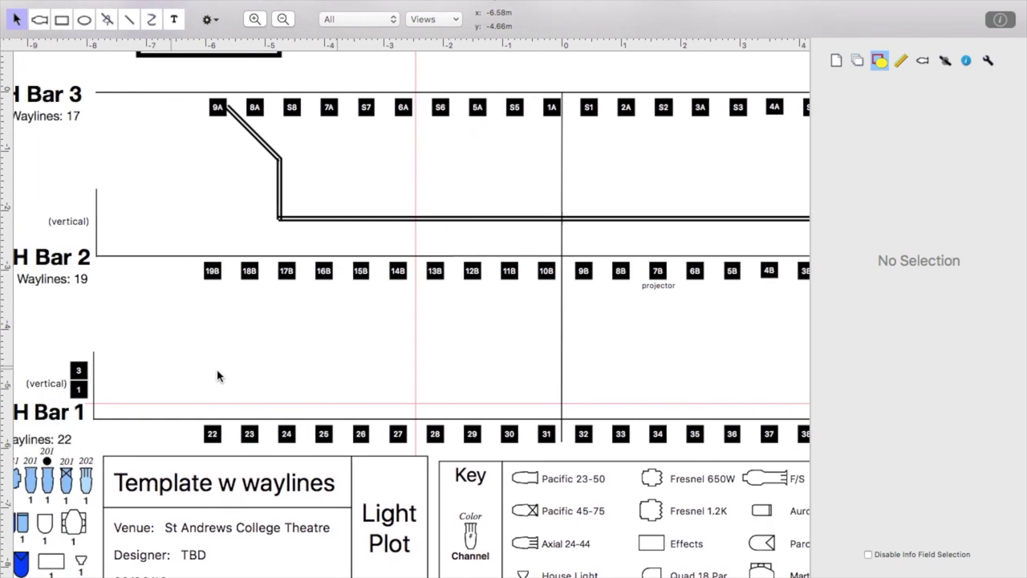
pyautogui.hscroll(-2, 106, 390)
pyautogui.click(100, 434)
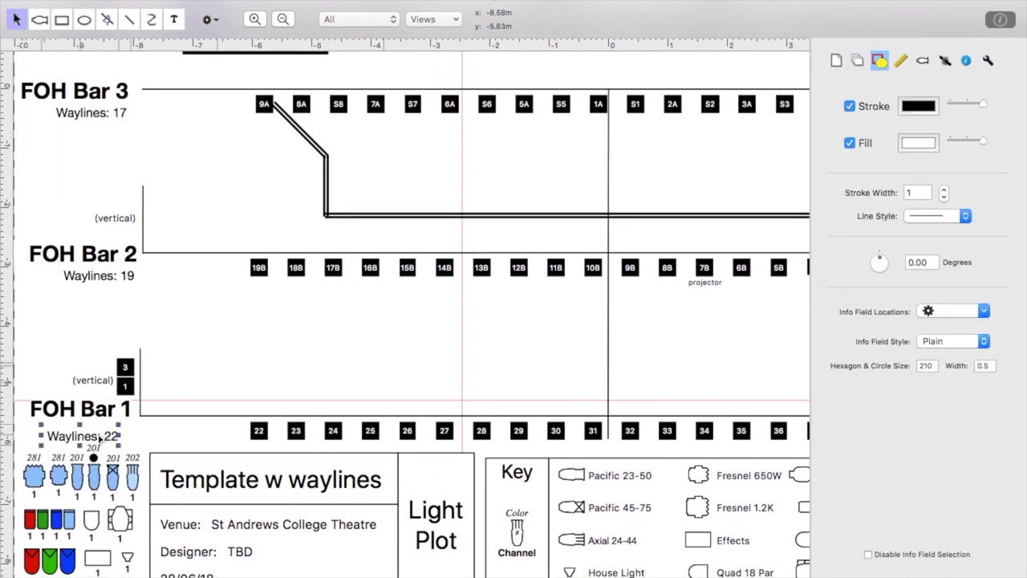
pyautogui.click(294, 359)
pyautogui.scroll(-3, 294, 359)
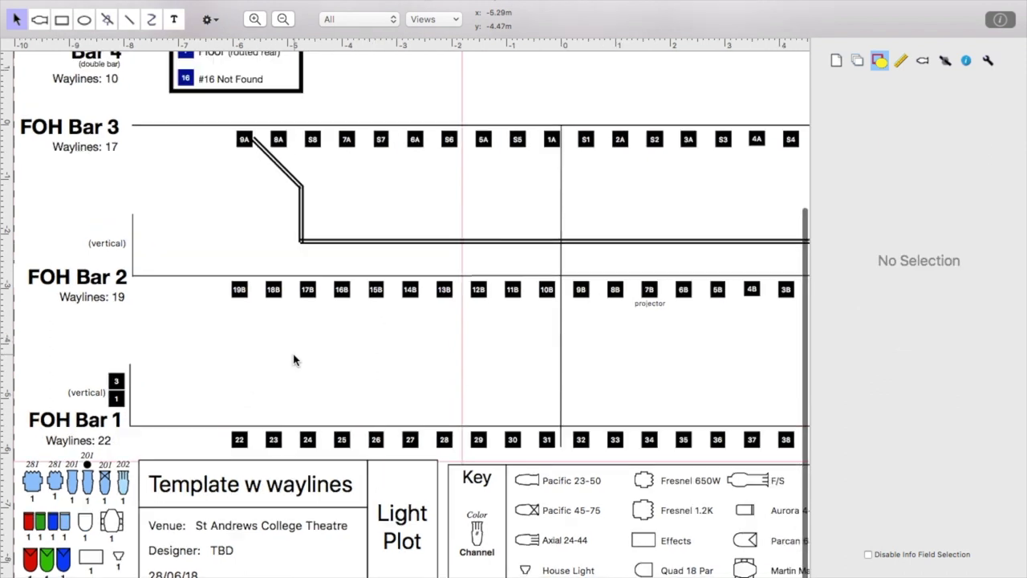
pyautogui.scroll(-3, 294, 360)
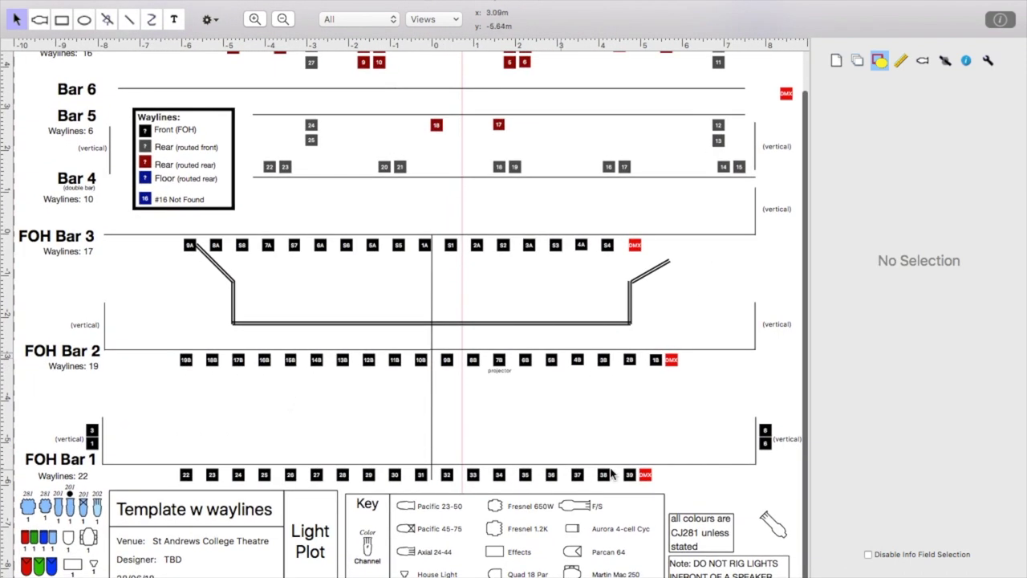
pyautogui.scroll(5, 641, 490)
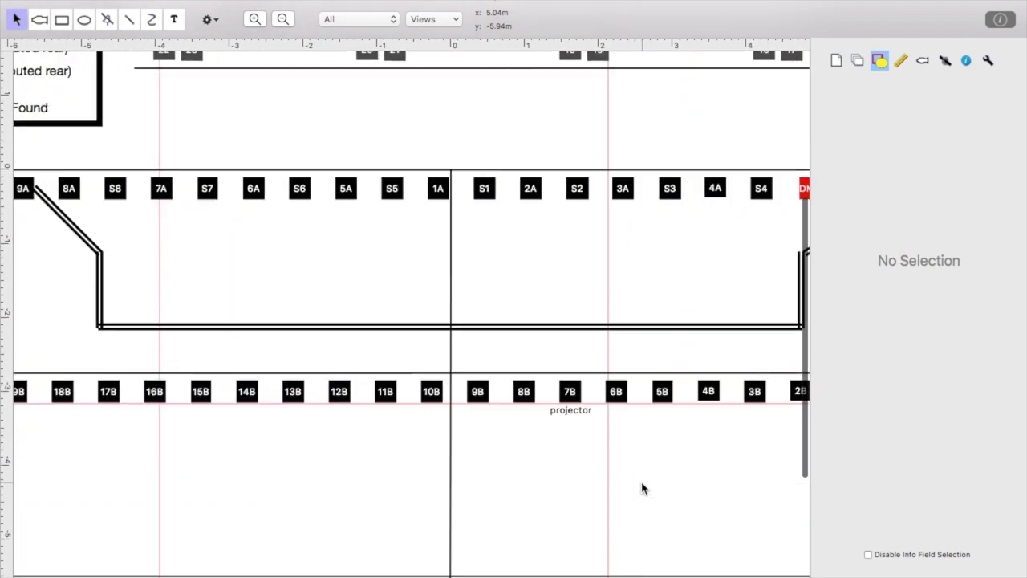
pyautogui.scroll(-5, 642, 488)
pyautogui.hscroll(3, 642, 488)
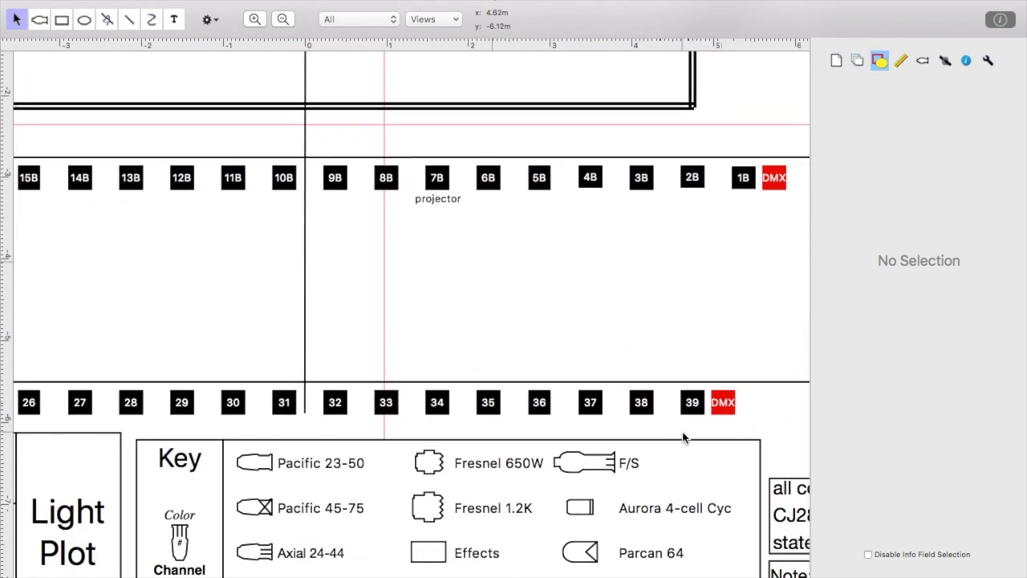
pyautogui.click(695, 435)
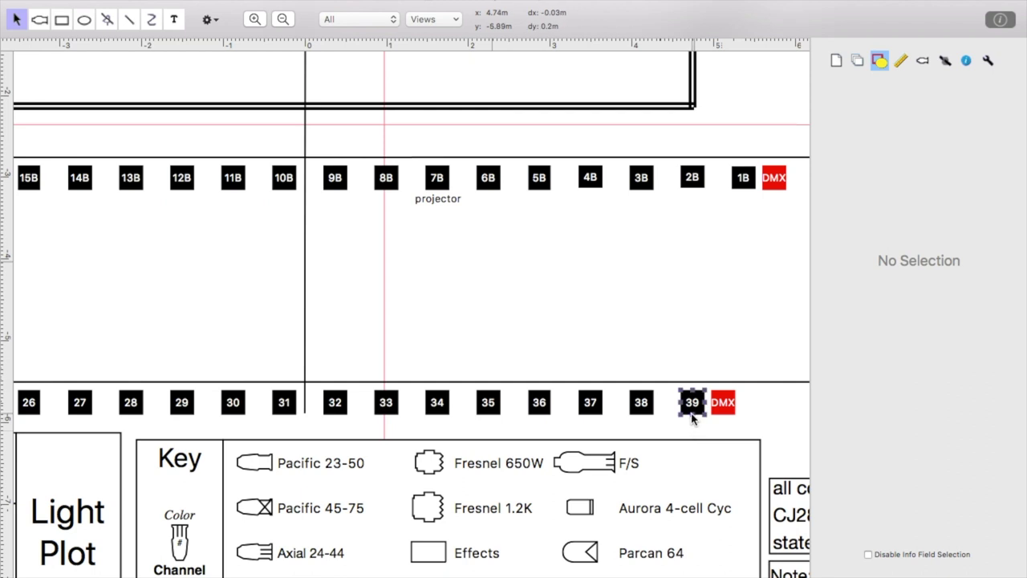
pyautogui.click(728, 406)
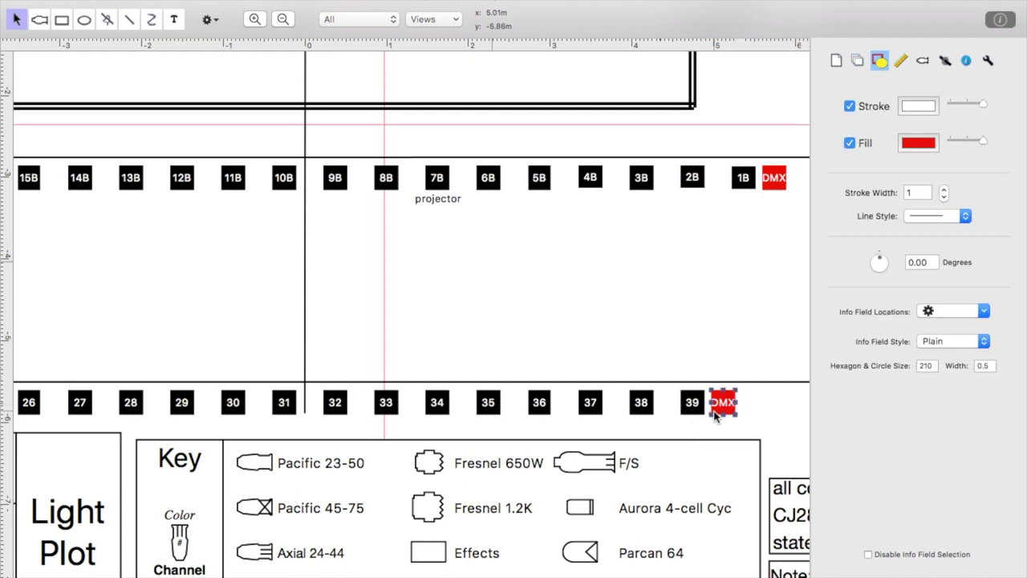
pyautogui.click(688, 370)
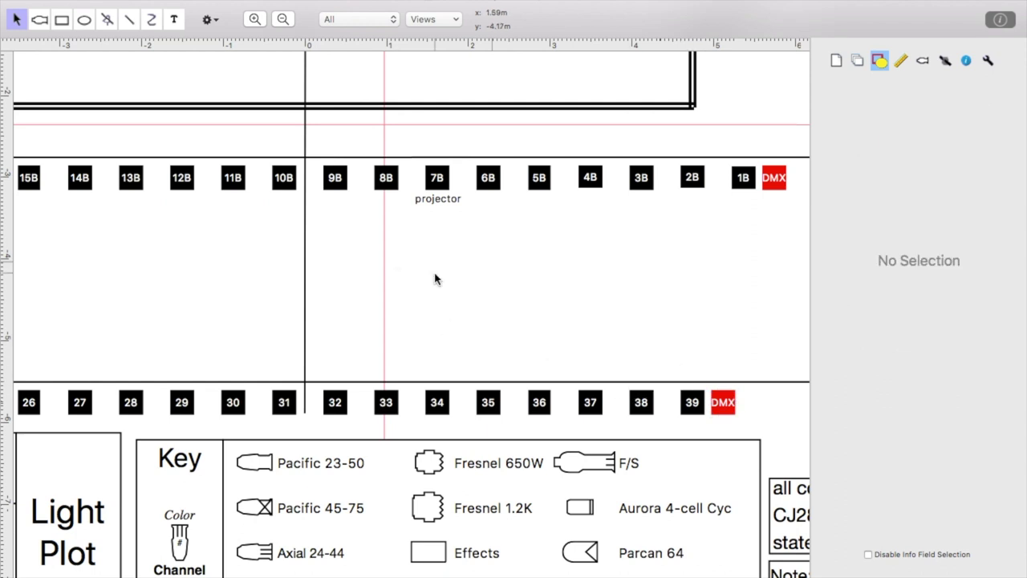
pyautogui.scroll(5, 435, 278)
pyautogui.keyDown('ctrl'); pyautogui.scroll(-3, 435, 279); pyautogui.keyUp('ctrl')
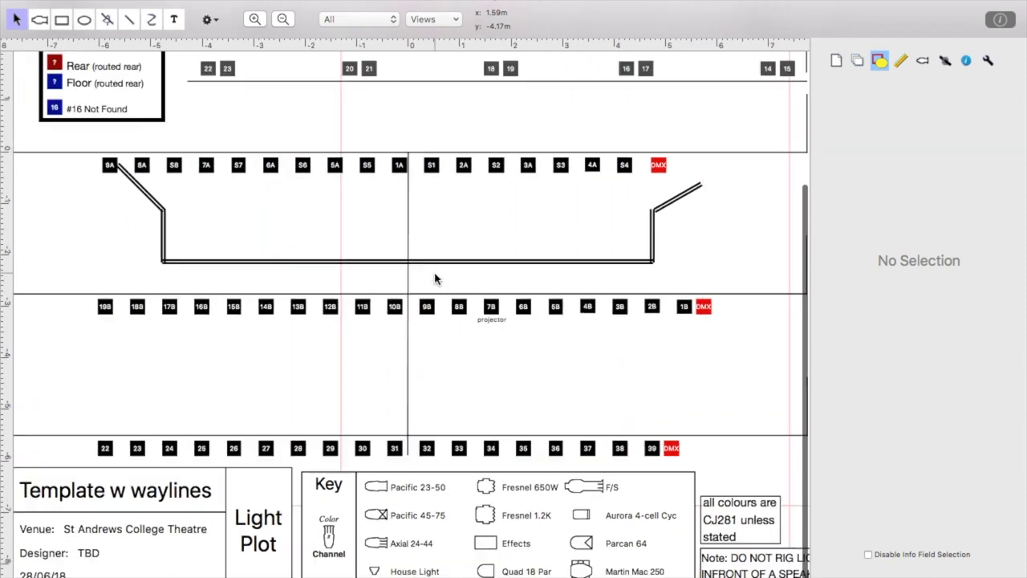
pyautogui.scroll(5, 435, 279)
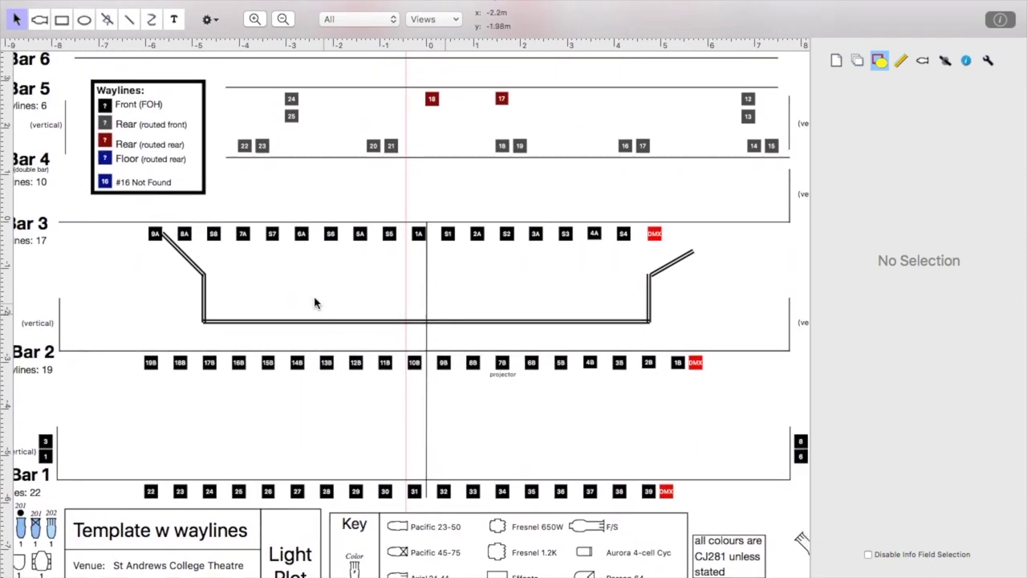
pyautogui.click(151, 112)
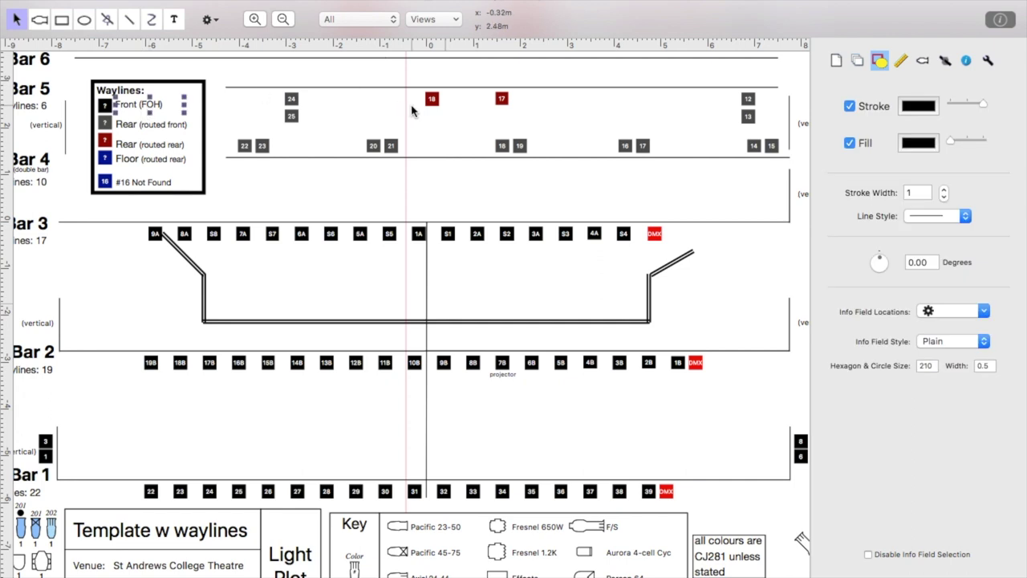
pyautogui.moveTo(413, 140); pyautogui.dragTo(283, 107)
pyautogui.click(158, 132)
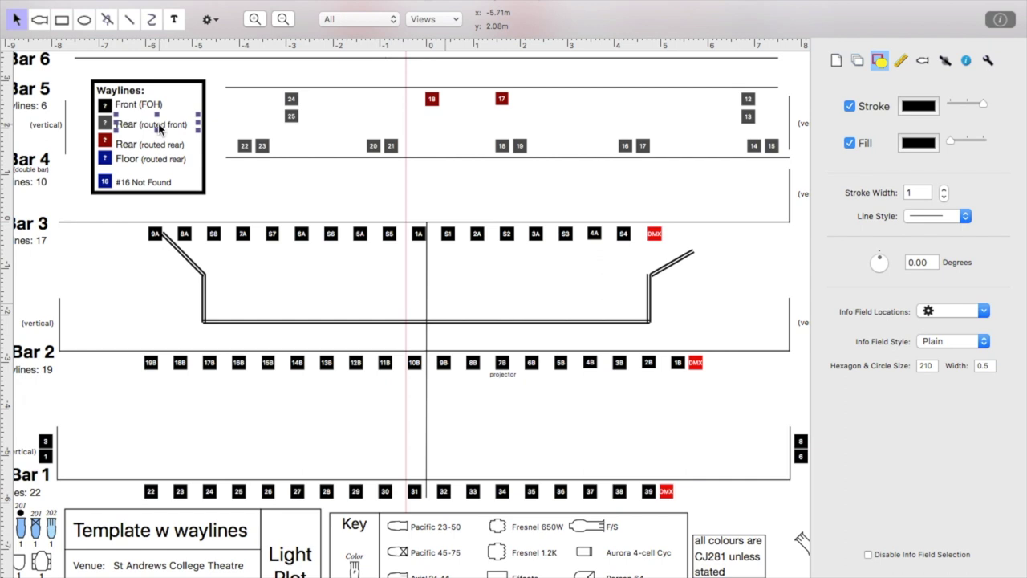
pyautogui.click(431, 146)
pyautogui.scroll(2, 431, 146)
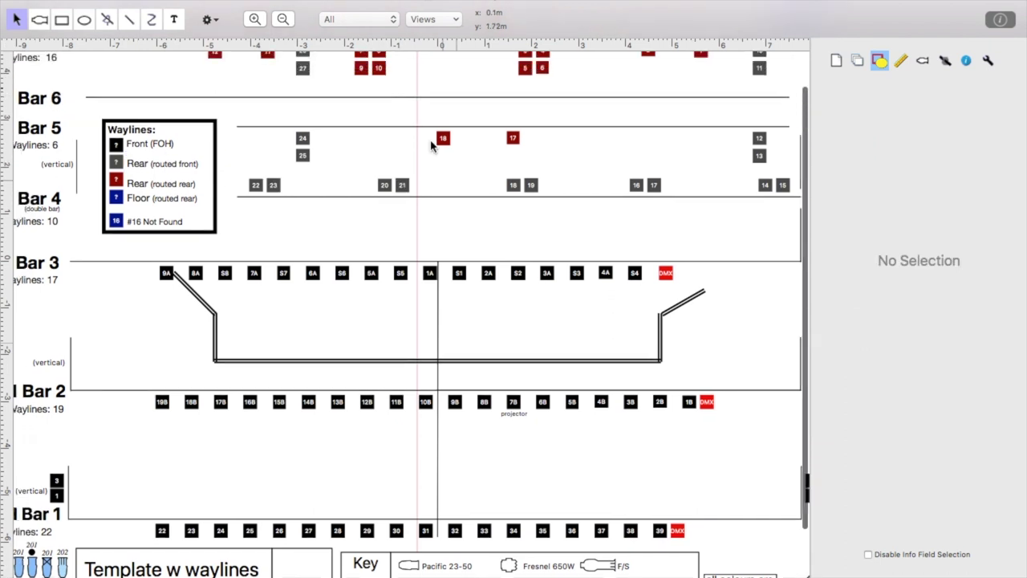
pyautogui.keyDown('ctrl'); pyautogui.scroll(-3, 259, 184); pyautogui.keyUp('ctrl')
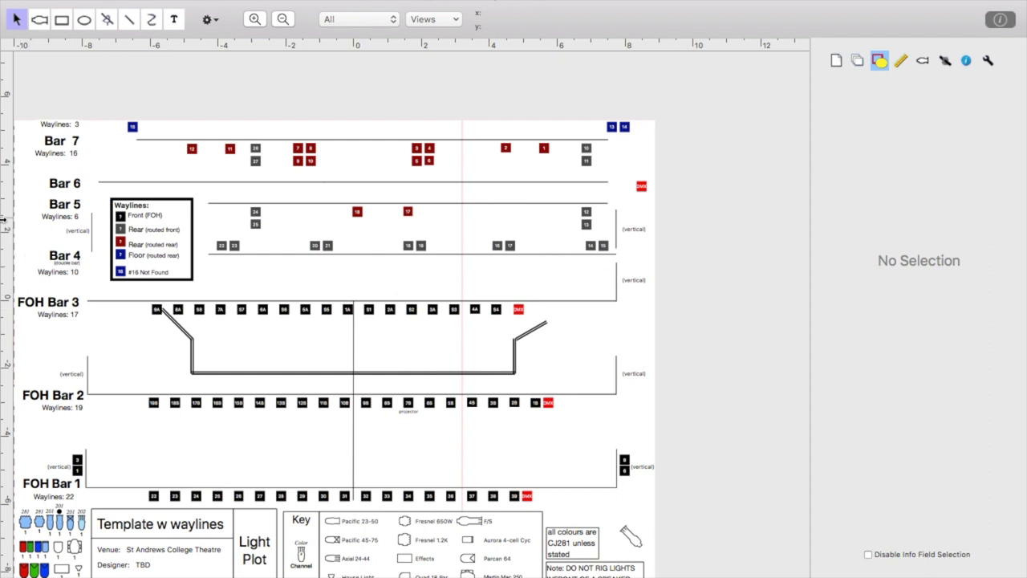
pyautogui.keyDown('ctrl'); pyautogui.scroll(5, 317, 251); pyautogui.keyUp('ctrl')
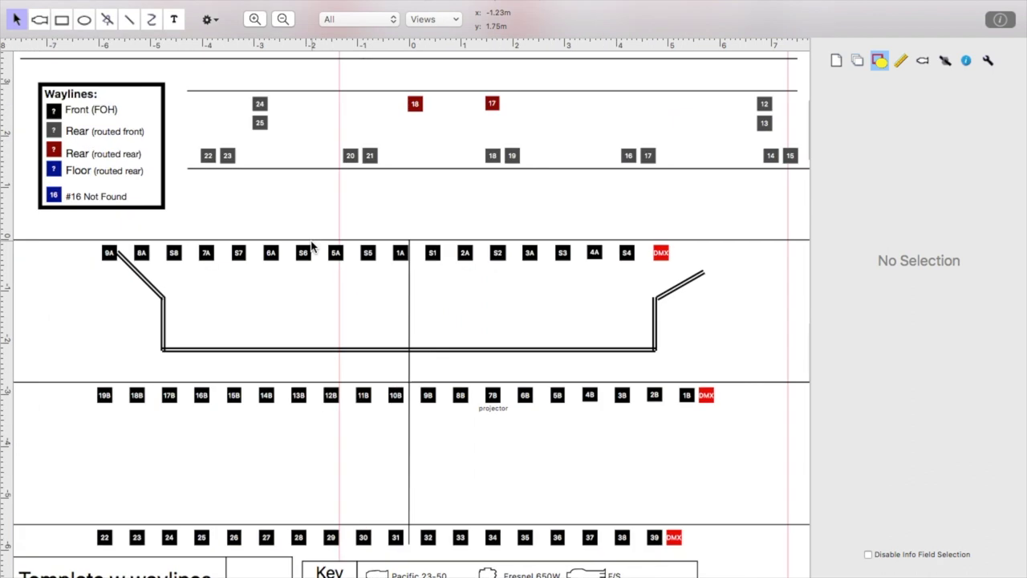
pyautogui.scroll(5, 313, 247)
pyautogui.hscroll(-2, 313, 246)
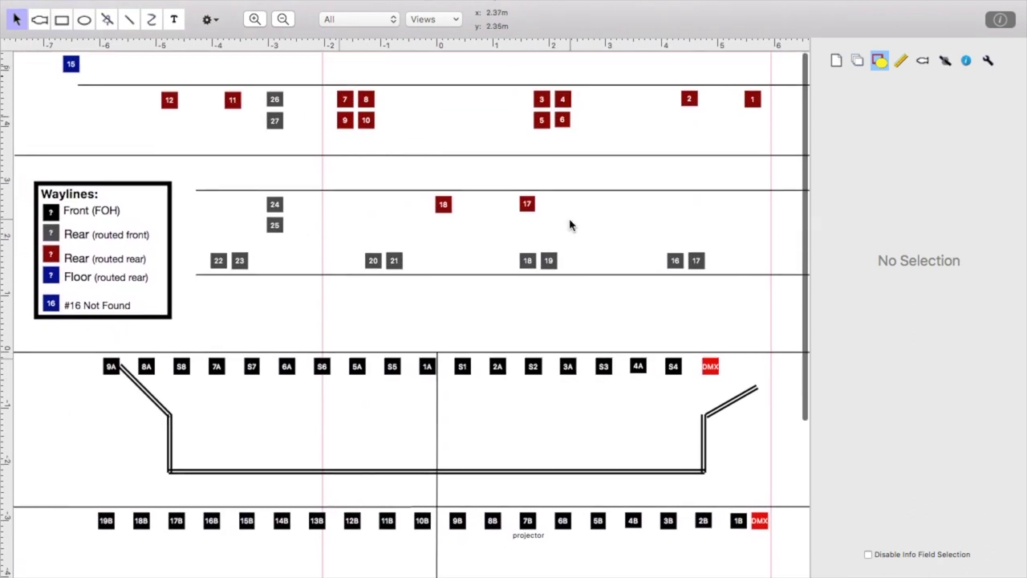
pyautogui.moveTo(570, 224); pyautogui.dragTo(442, 214)
pyautogui.hscroll(4, 443, 213)
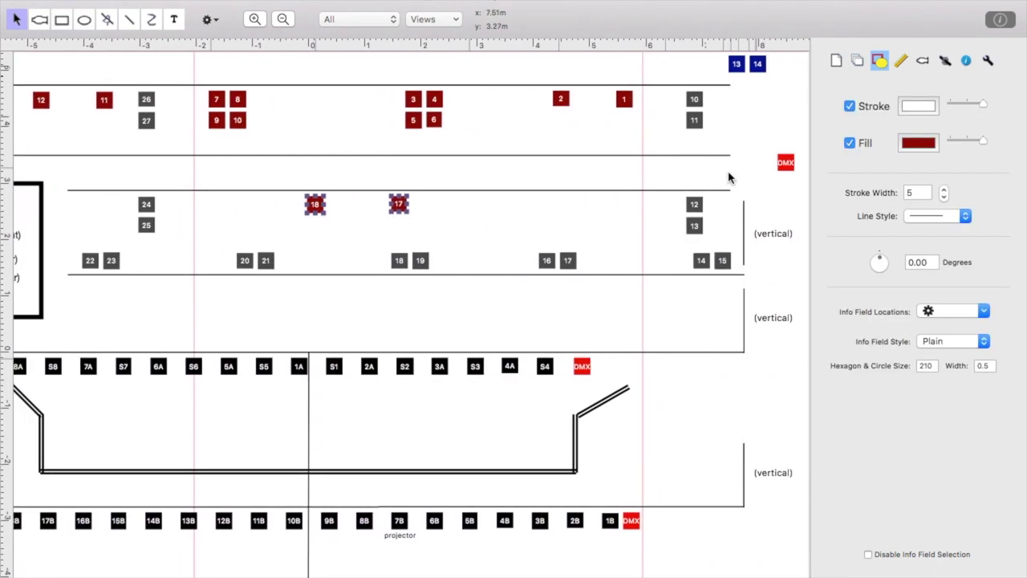
pyautogui.hscroll(-5, 534, 244)
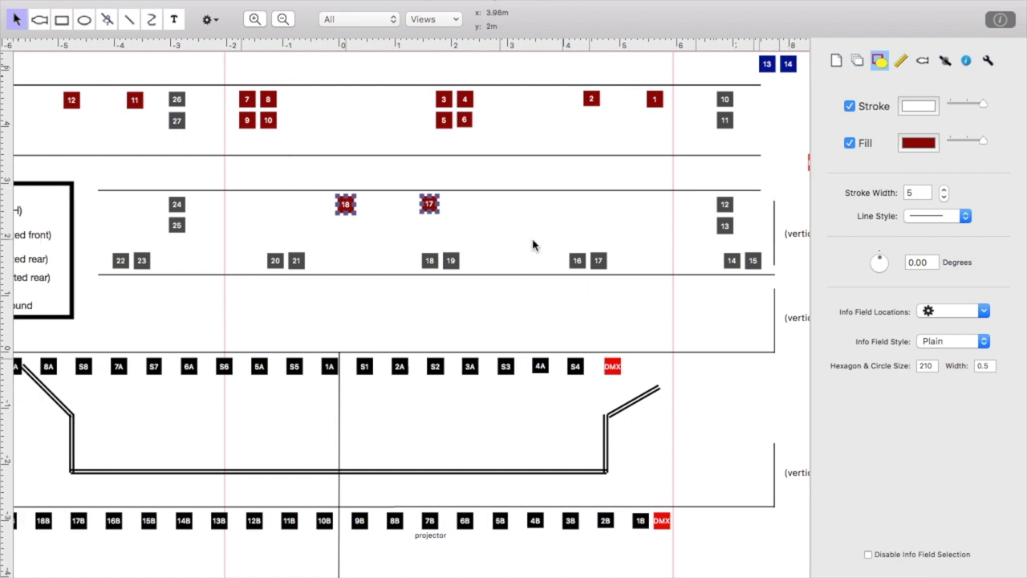
pyautogui.hscroll(4, 534, 246)
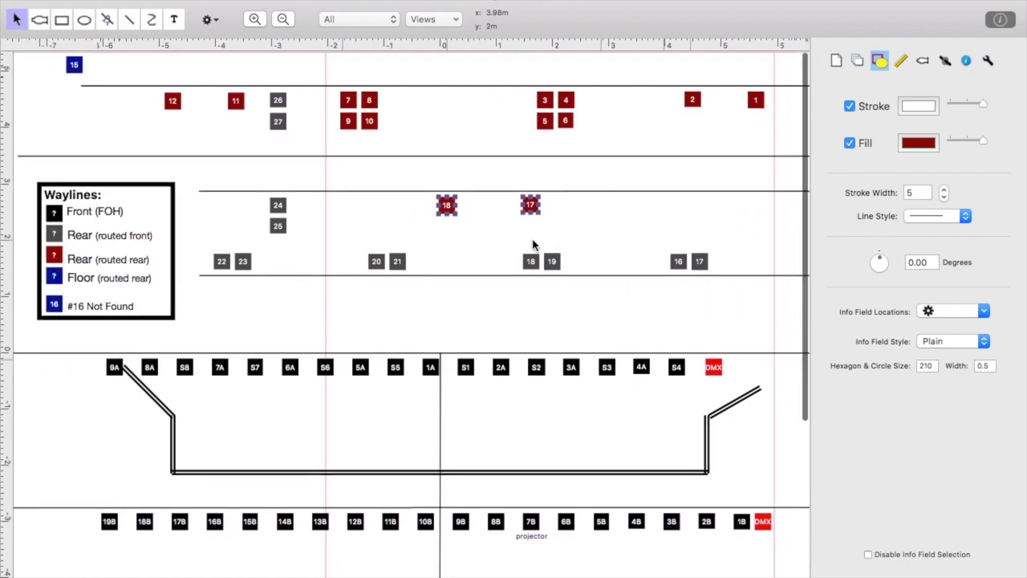
pyautogui.keyDown('ctrl'); pyautogui.scroll(-3, 534, 246); pyautogui.keyUp('ctrl')
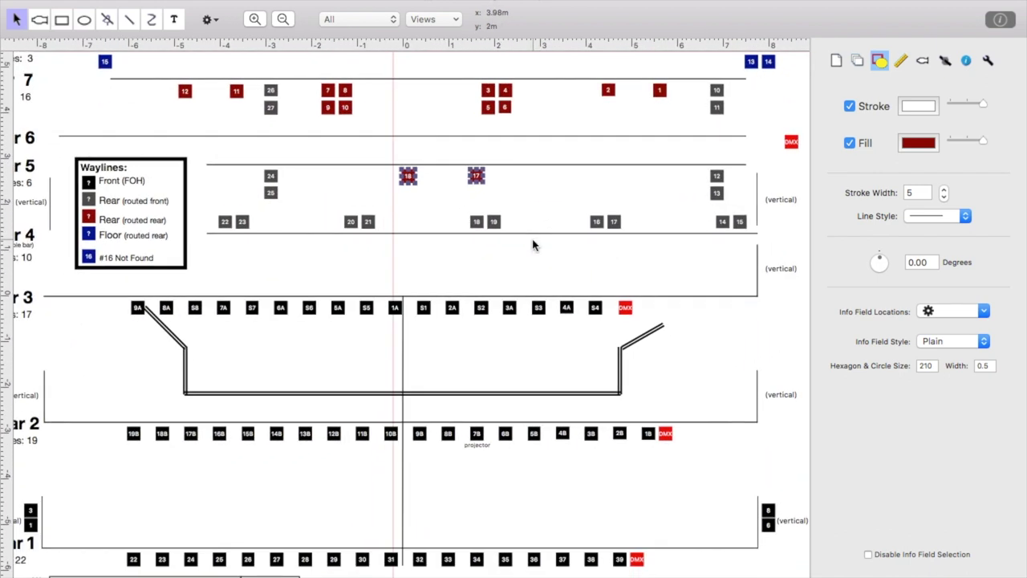
pyautogui.keyDown('ctrl'); pyautogui.scroll(-4, 493, 367); pyautogui.keyUp('ctrl')
pyautogui.click(480, 325)
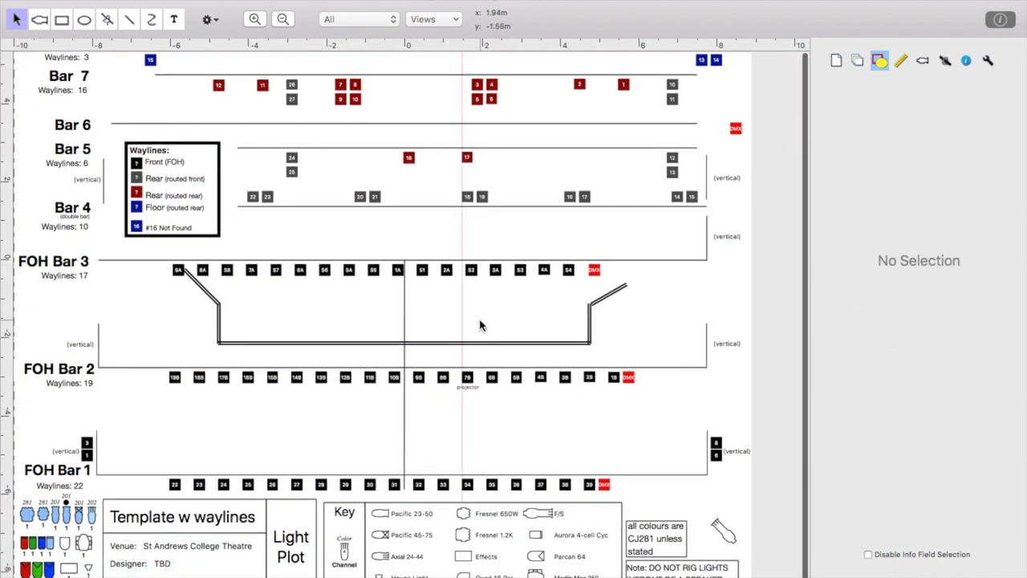
# Reopen the Dance Revue 2018 light plot from the recent plots list.
pyautogui.click(108, 0)
pyautogui.moveTo(140, 42)
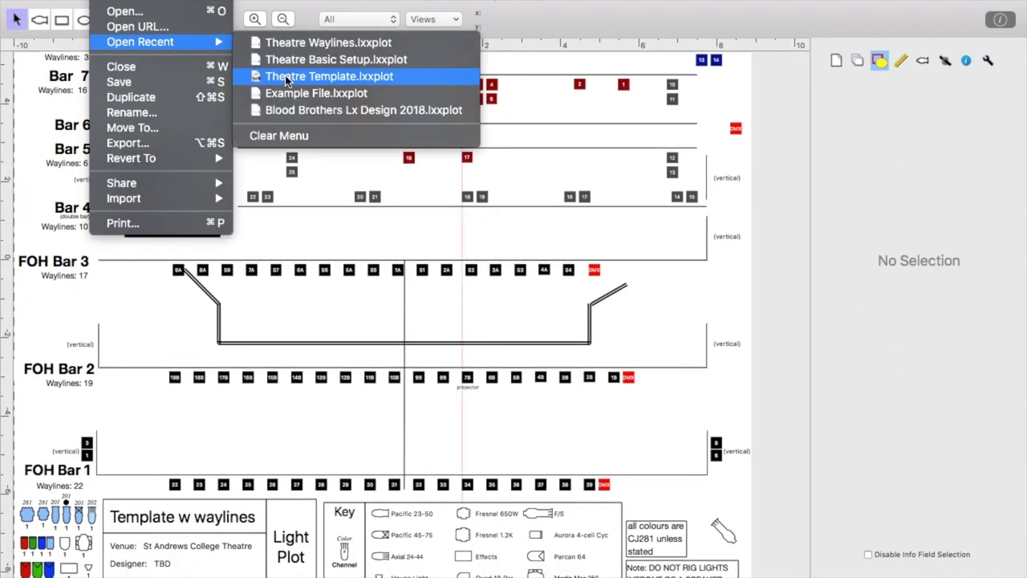
pyautogui.click(542, 132)
pyautogui.click(108, 0)
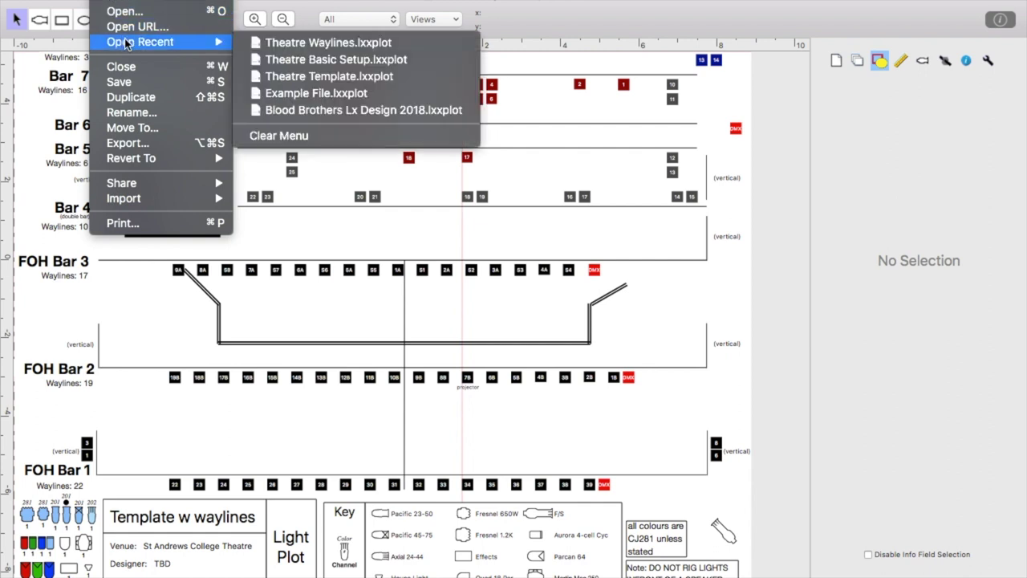
pyautogui.click(306, 59)
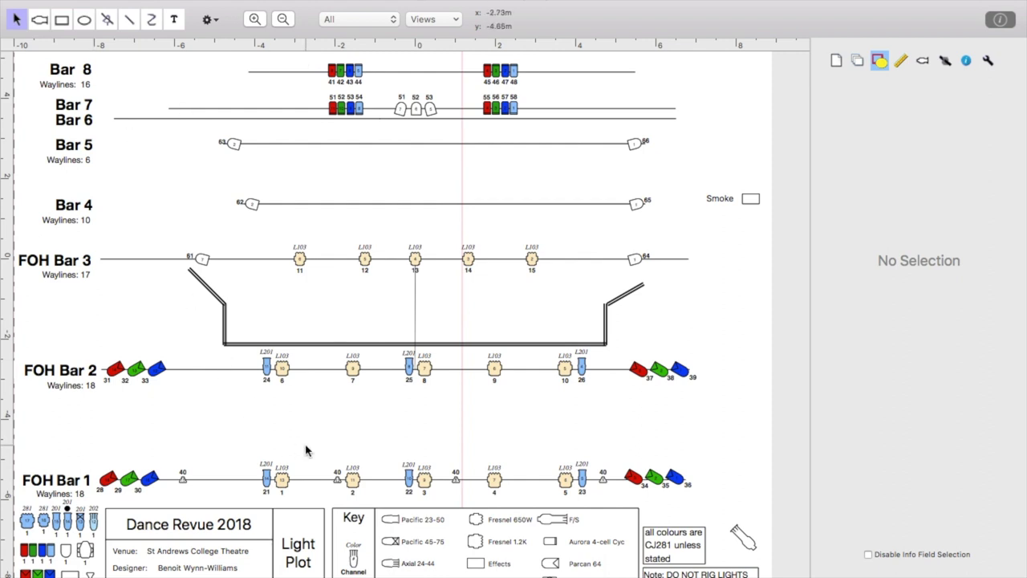
# Zoom around the Dance Revue 2018 plot to review bar wayline counts, such as 16 for Bar 8.
pyautogui.scroll(2, 305, 451)
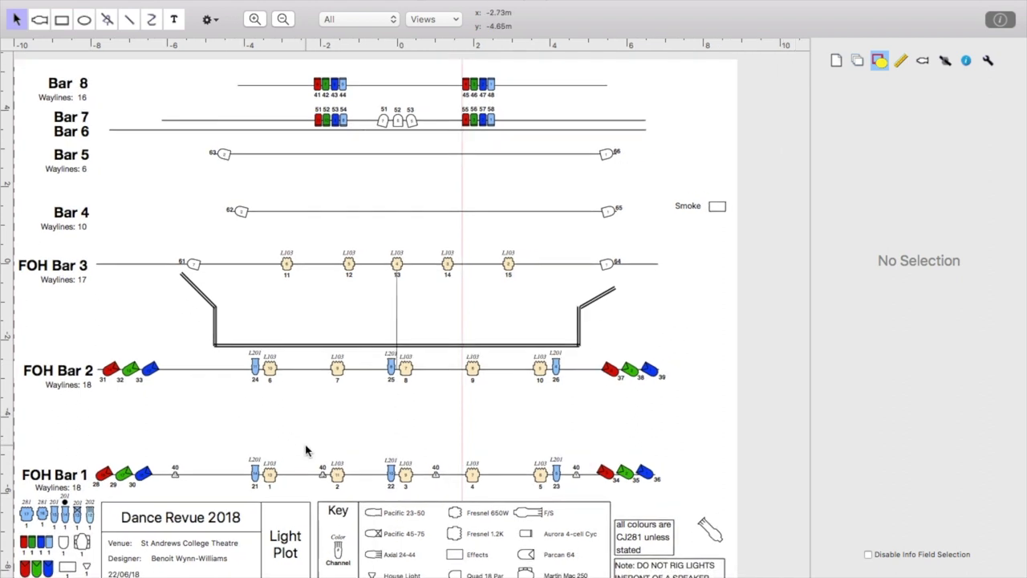
pyautogui.scroll(3, 305, 451)
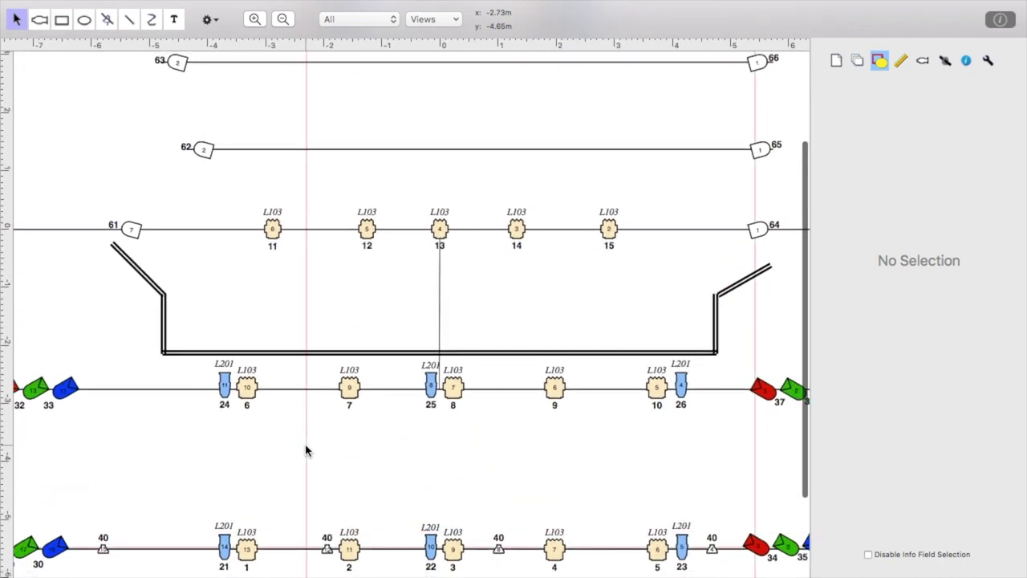
pyautogui.scroll(-1, 305, 451)
pyautogui.scroll(-4, 305, 451)
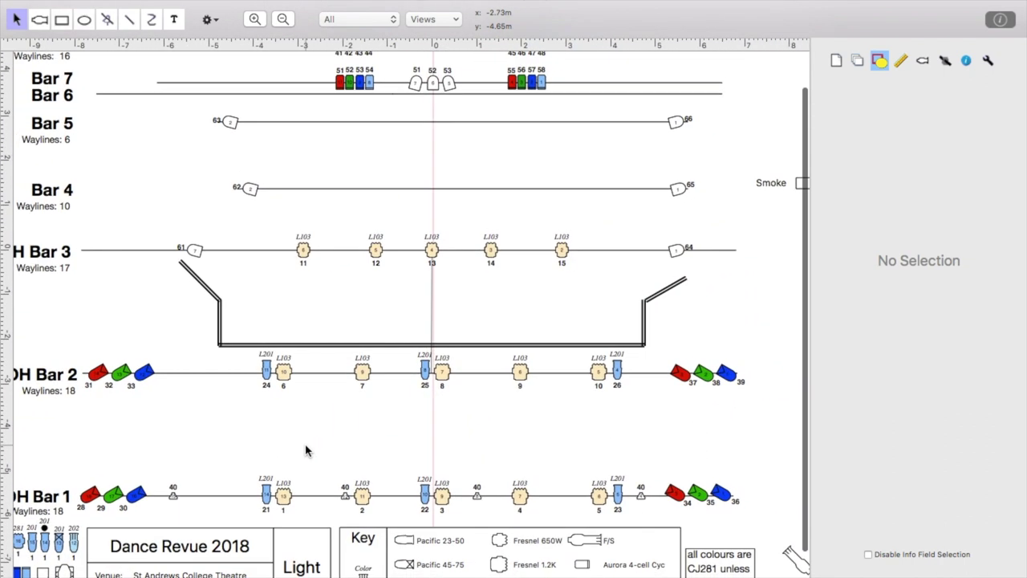
pyautogui.scroll(-2, 305, 451)
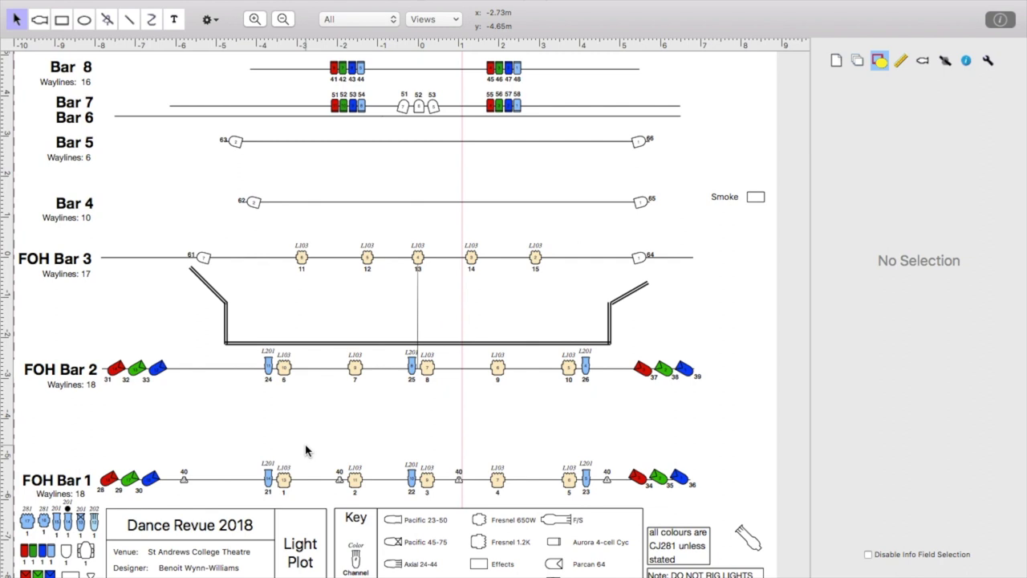
pyautogui.click(108, 0)
# Open Theatre Template.lxxplot from the recent plots list.
pyautogui.moveTo(132, 41)
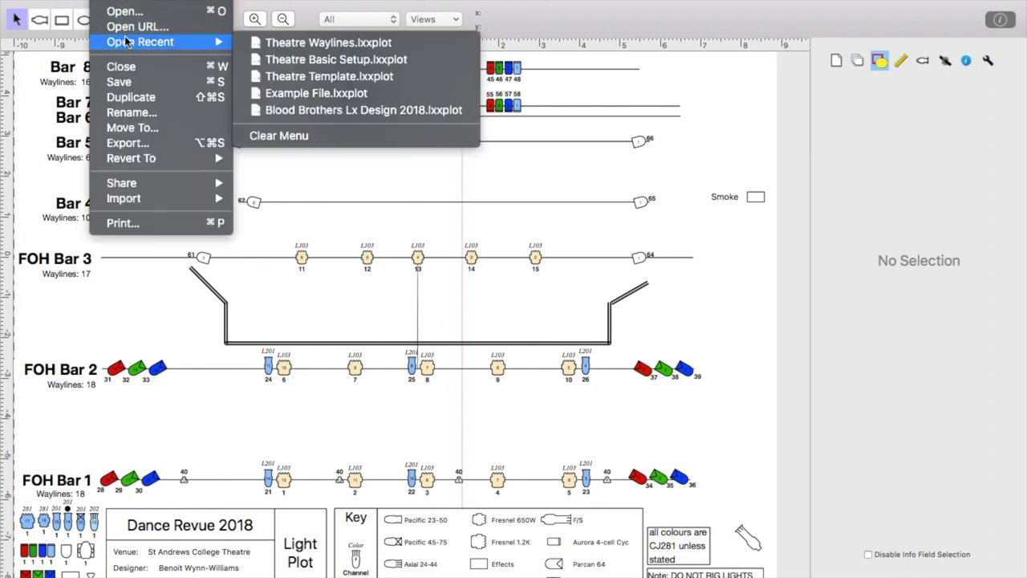
pyautogui.click(272, 74)
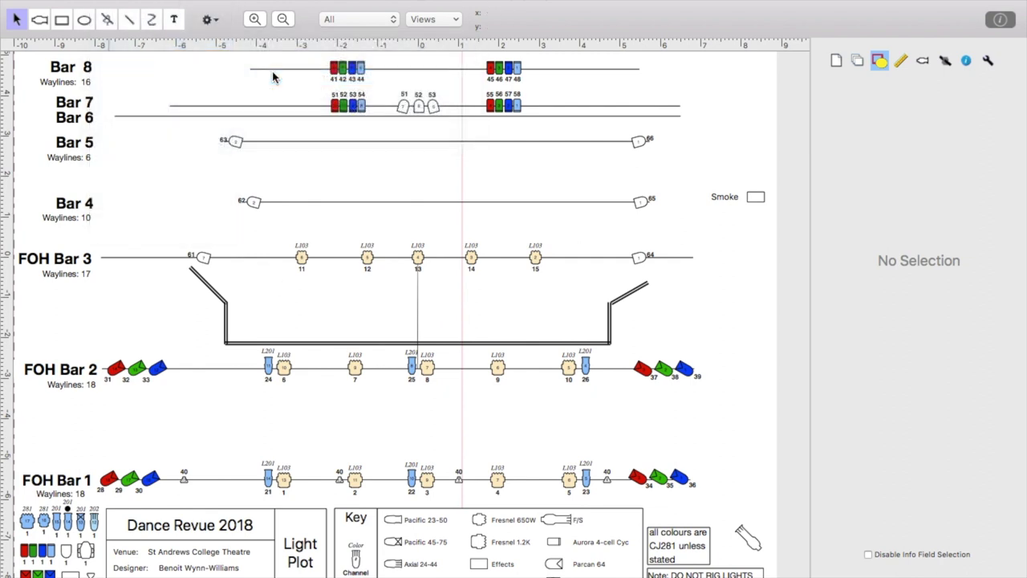
pyautogui.scroll(-3, 341, 210)
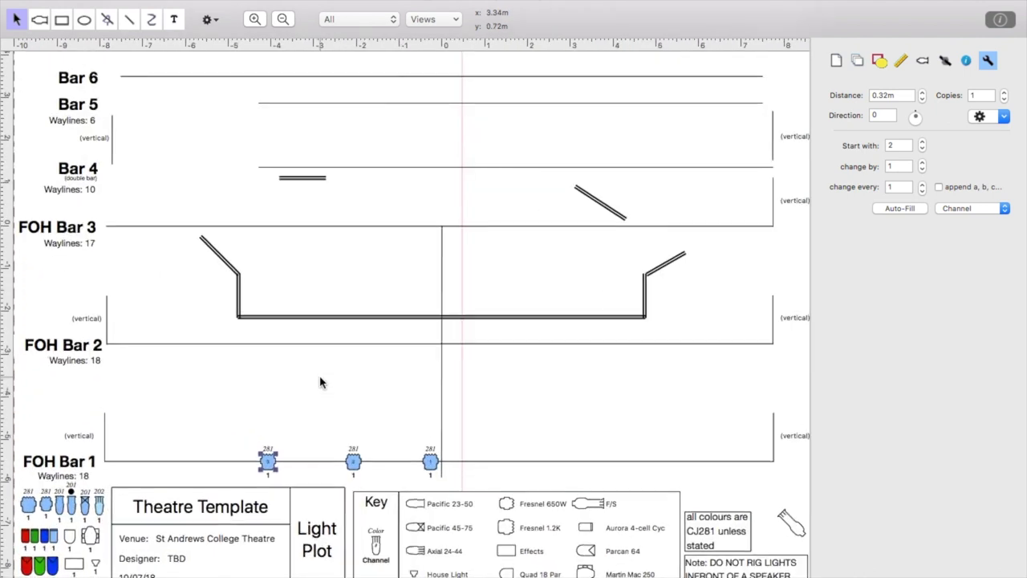
# Delete the three lights on FOH Bar 1, then select the vertical centre line.
pyautogui.moveTo(231, 419); pyautogui.dragTo(432, 461)
pyautogui.press('Delete')
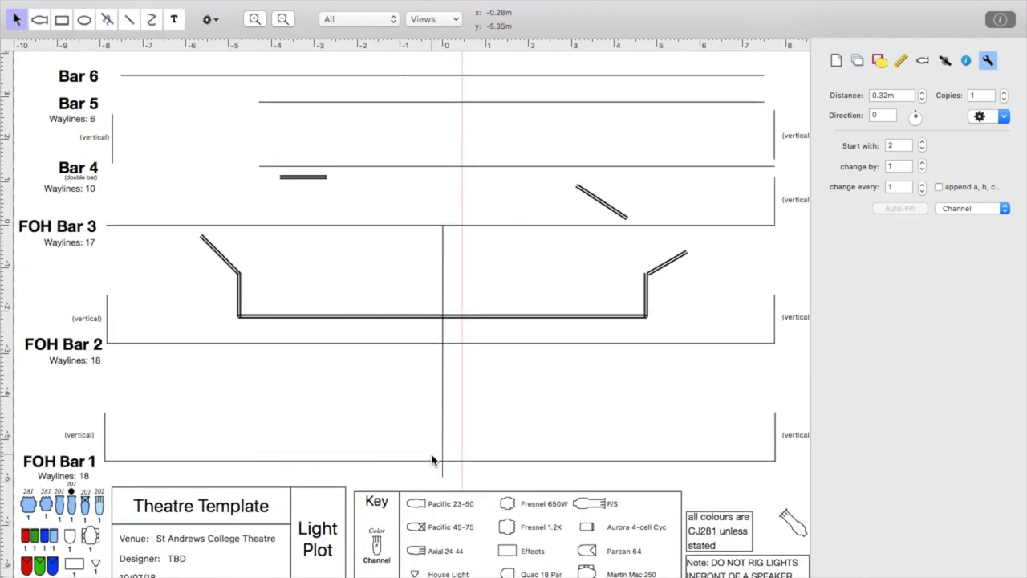
pyautogui.scroll(-4, 432, 461)
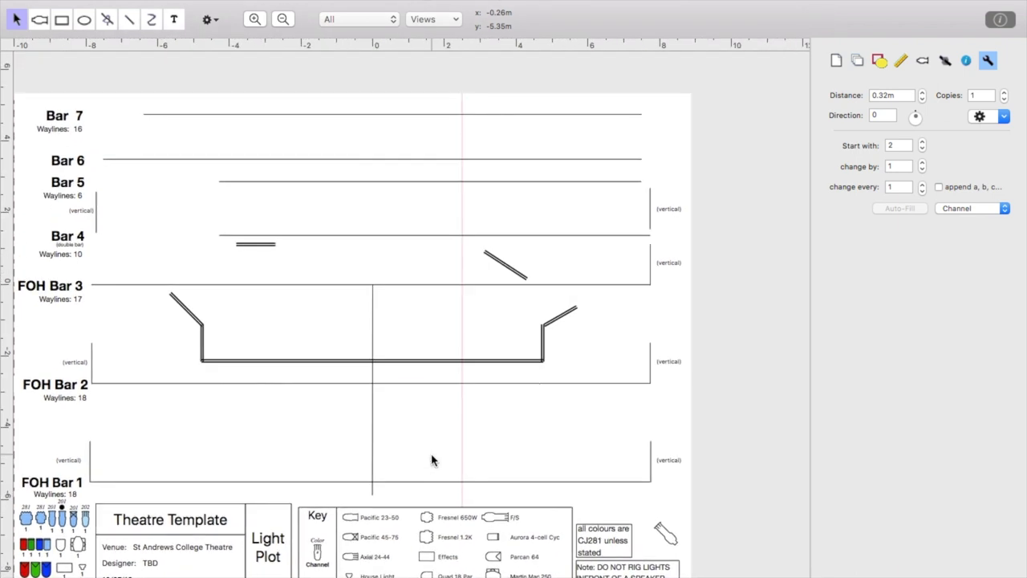
pyautogui.scroll(1, 431, 461)
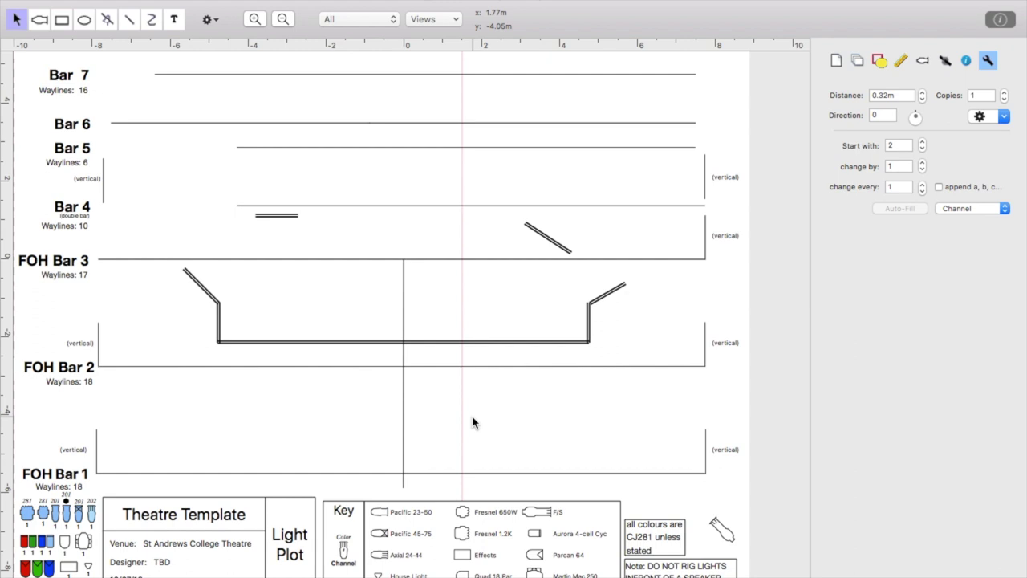
pyautogui.moveTo(472, 413); pyautogui.dragTo(377, 415)
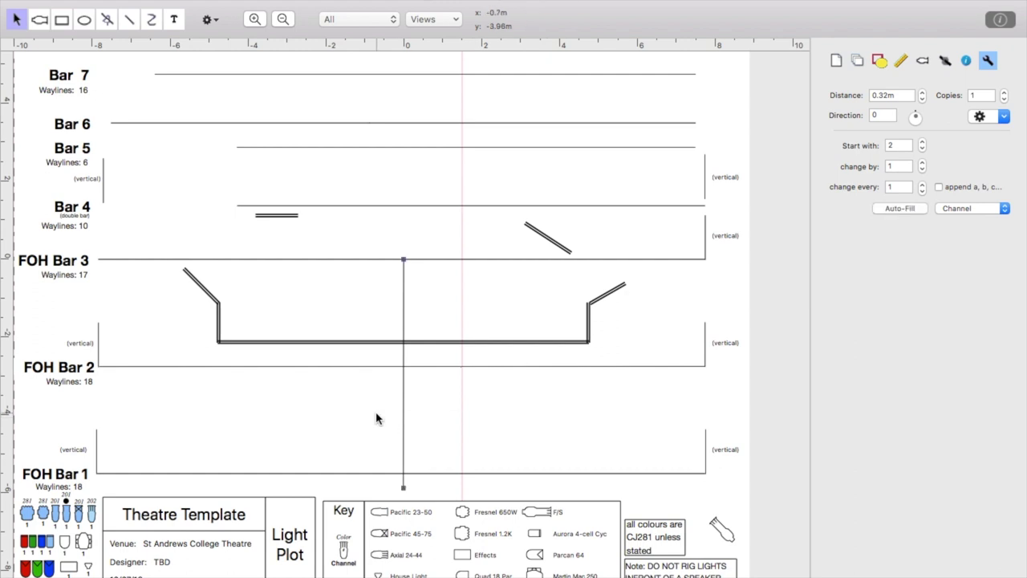